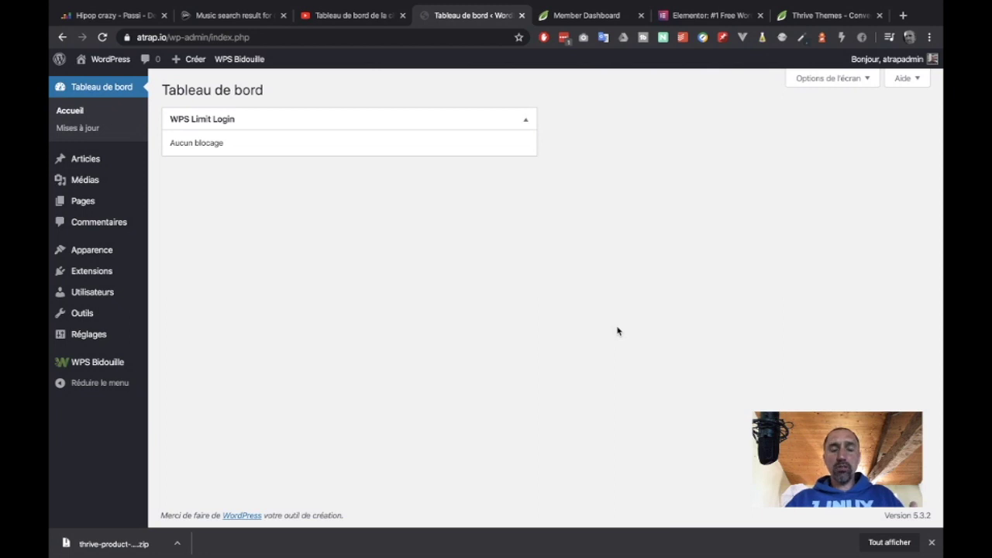
# Step: Review the Elementor homepage's page builder demo with the translation offer dismissed, and close that page
pyautogui.click(700, 22)
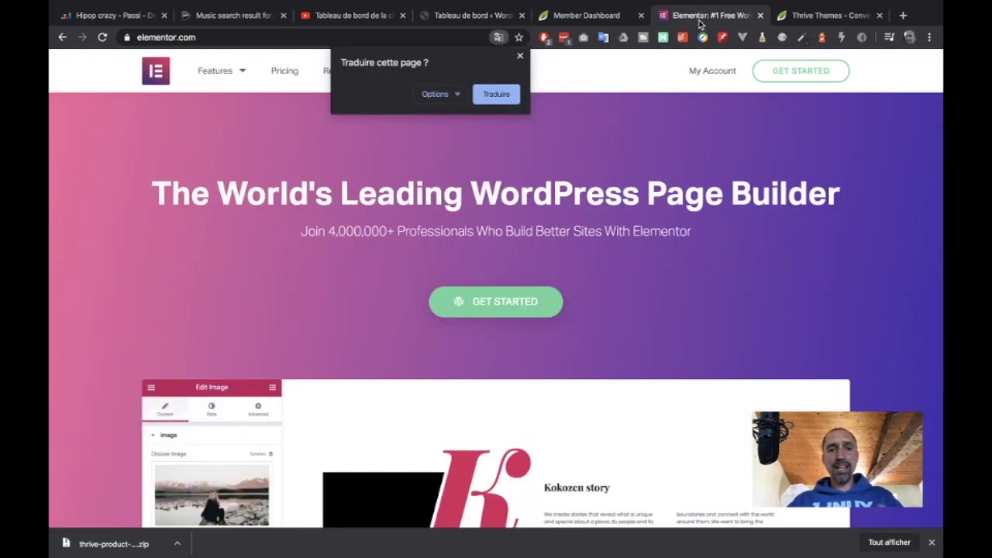
pyautogui.click(520, 56)
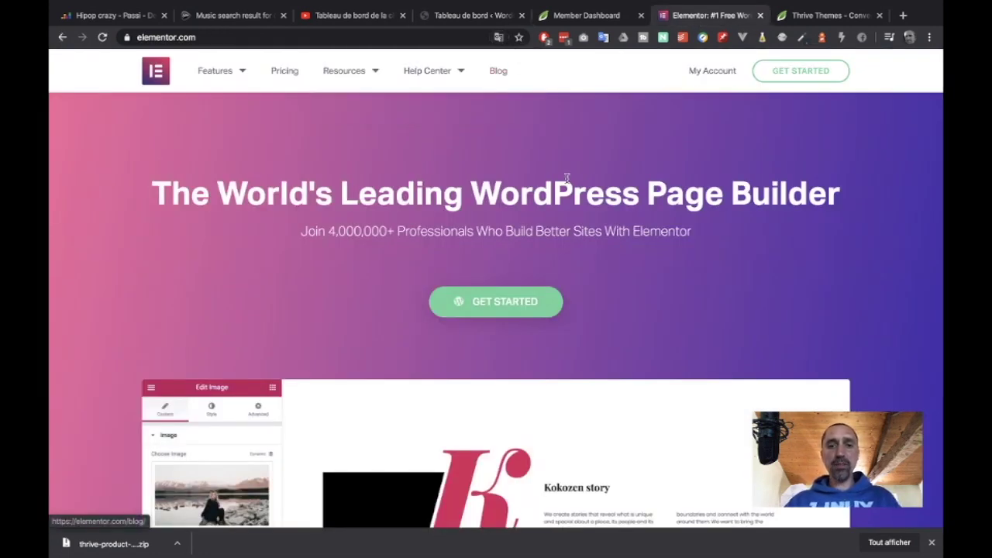
pyautogui.scroll(-1, 566, 182)
pyautogui.scroll(-2, 567, 178)
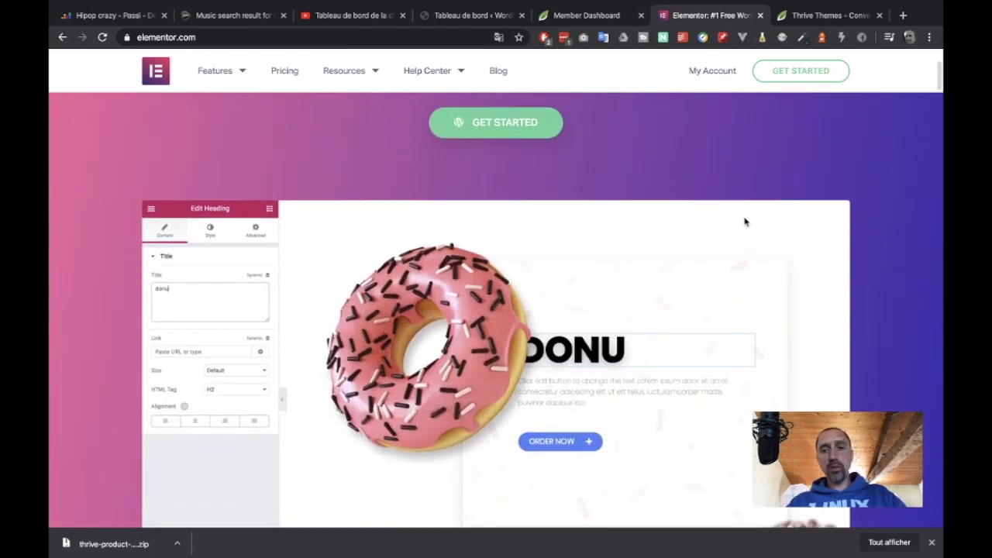
pyautogui.scroll(-1, 808, 202)
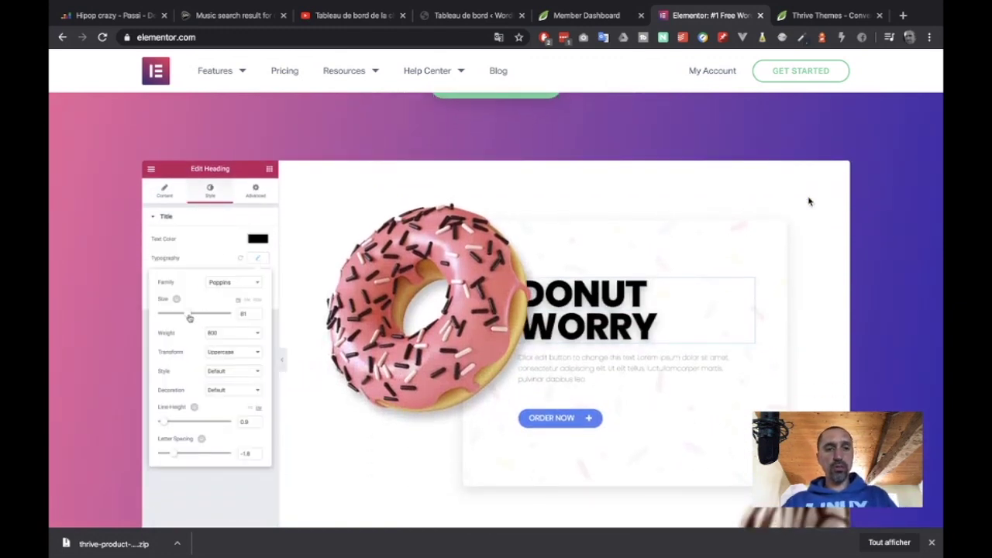
pyautogui.scroll(-2, 808, 202)
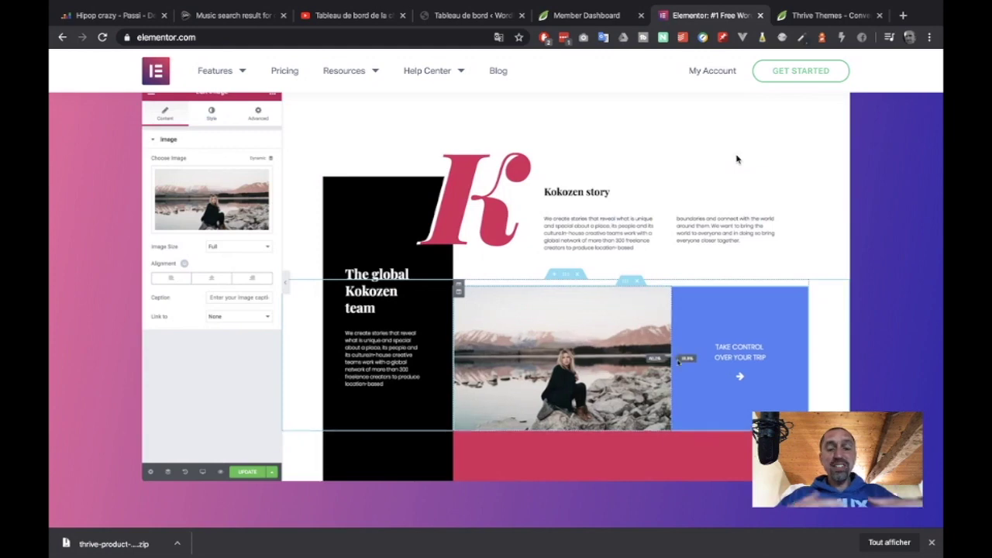
pyautogui.click(760, 15)
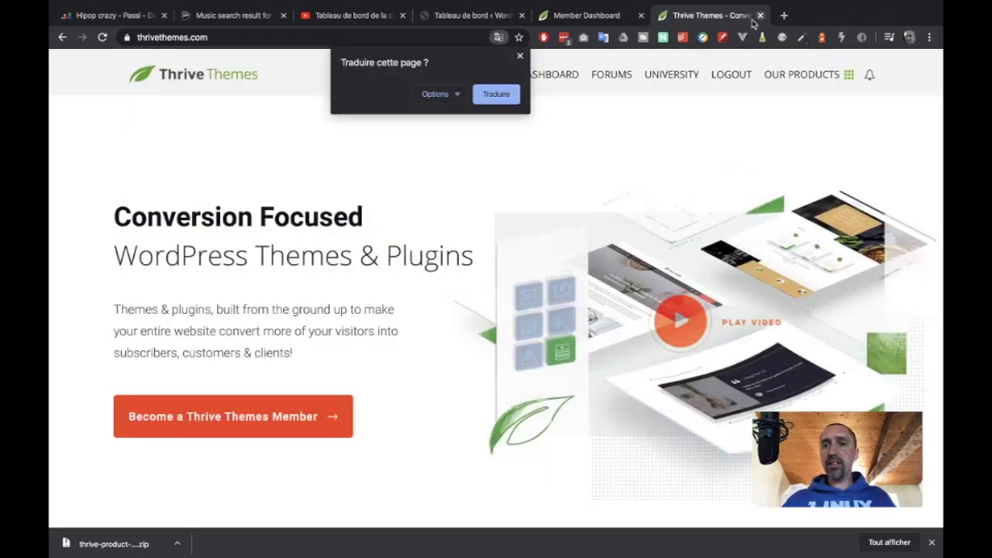
# Step: Examine the Thrive Themes homepage's membership benefits and its Theme Builder, Architect, Leads and Quiz Builder sections, dismissing the translation offer
pyautogui.click(521, 56)
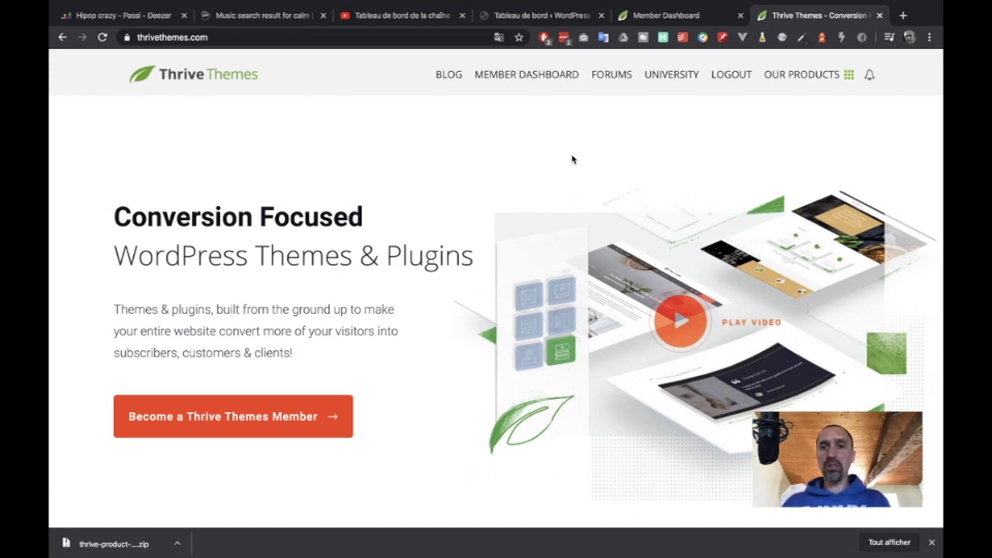
pyautogui.scroll(-8, 572, 159)
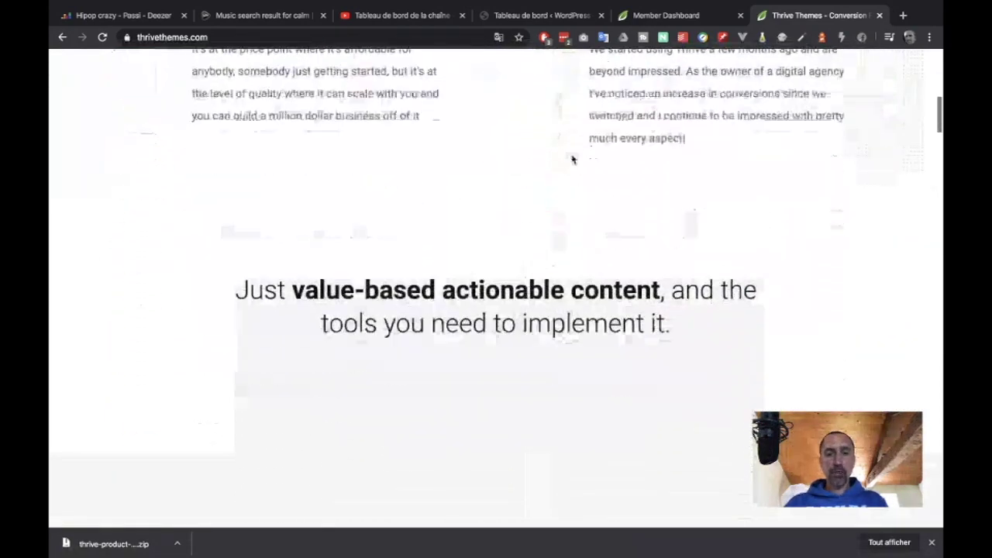
pyautogui.scroll(-4, 572, 159)
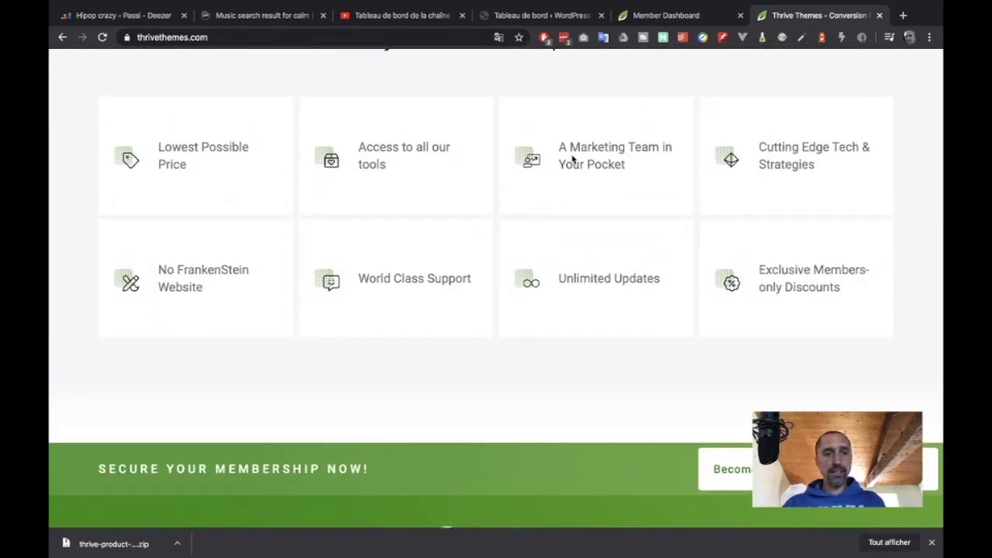
pyautogui.scroll(-7, 572, 159)
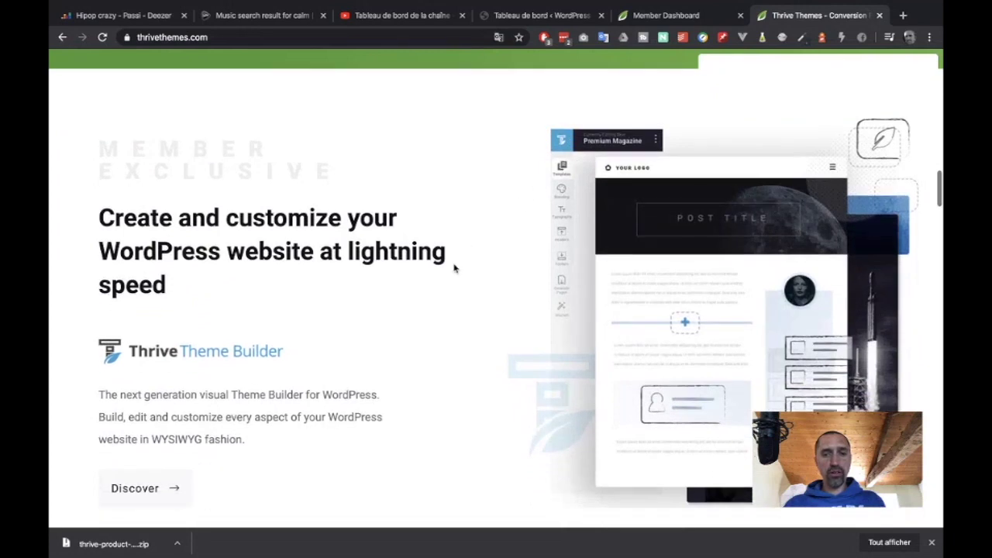
pyautogui.scroll(-3, 454, 268)
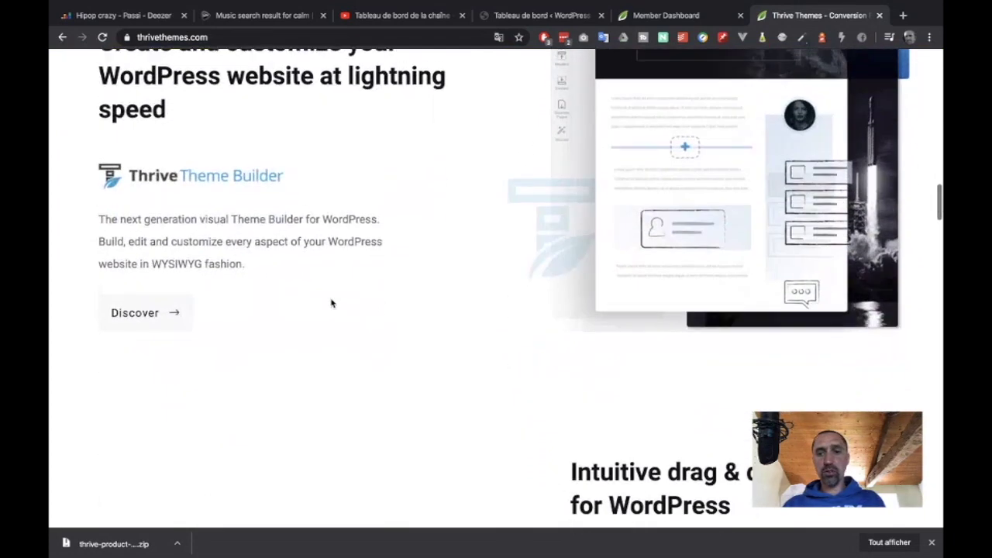
pyautogui.scroll(1, 331, 304)
pyautogui.scroll(-2, 332, 296)
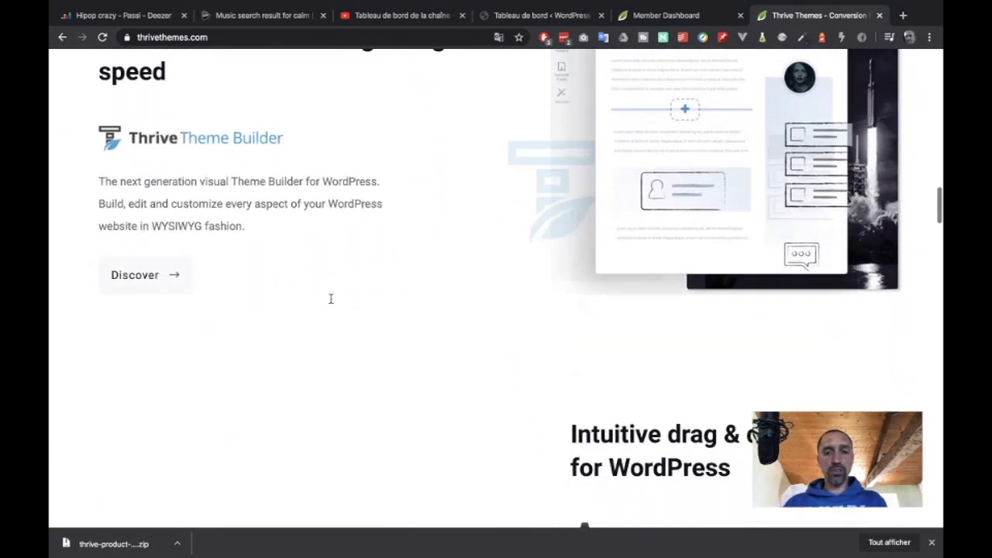
pyautogui.scroll(1, 331, 299)
pyautogui.scroll(-5, 331, 298)
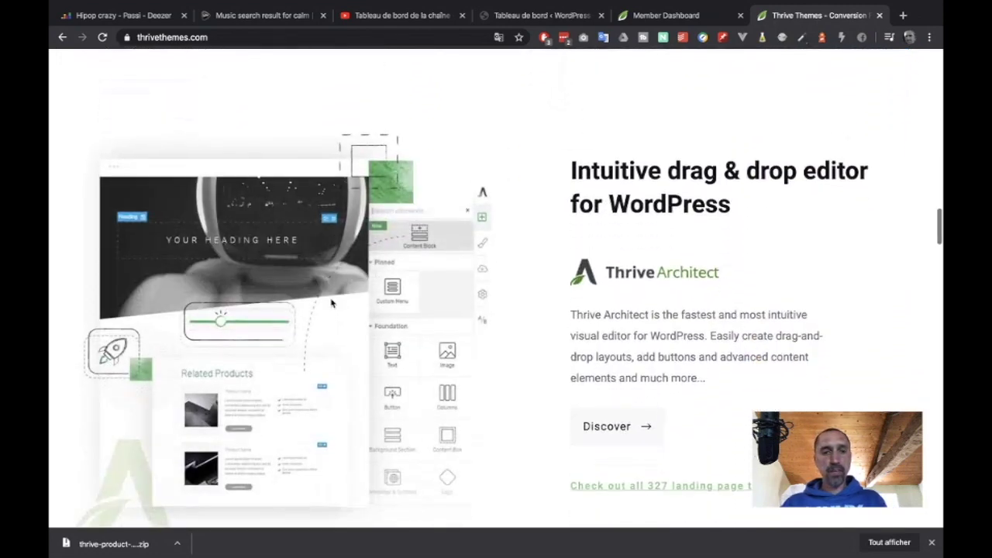
pyautogui.scroll(-7, 399, 276)
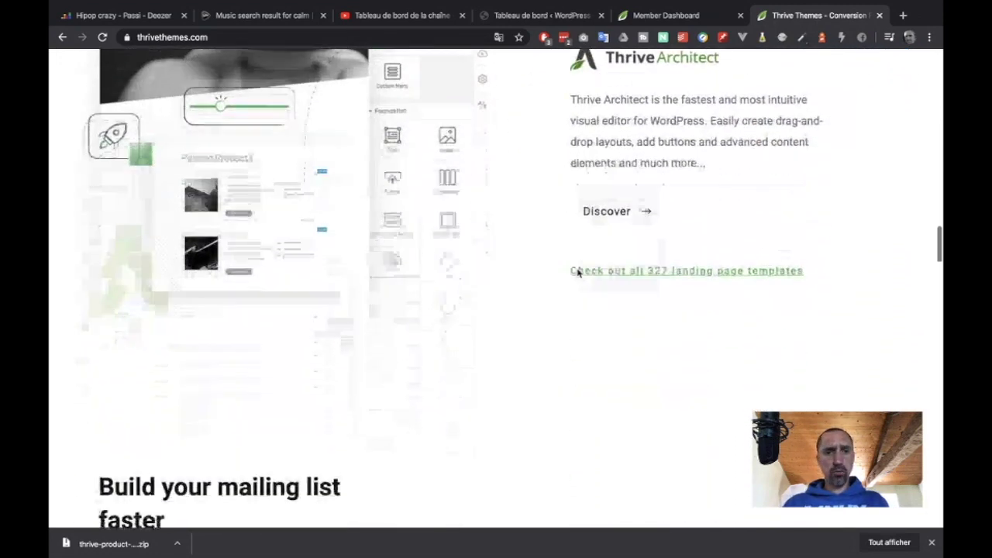
pyautogui.scroll(-1, 577, 273)
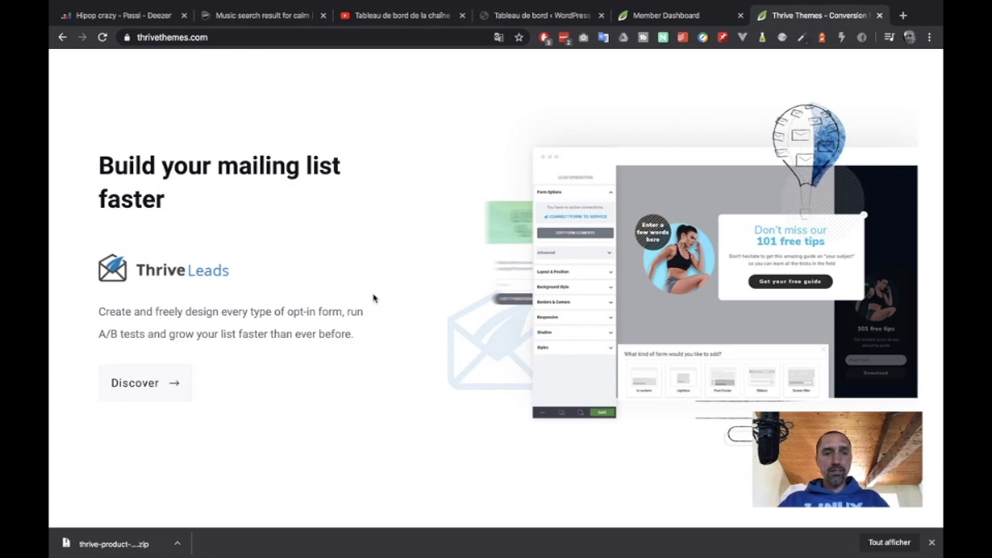
pyautogui.scroll(-4, 373, 299)
pyautogui.scroll(-1, 373, 299)
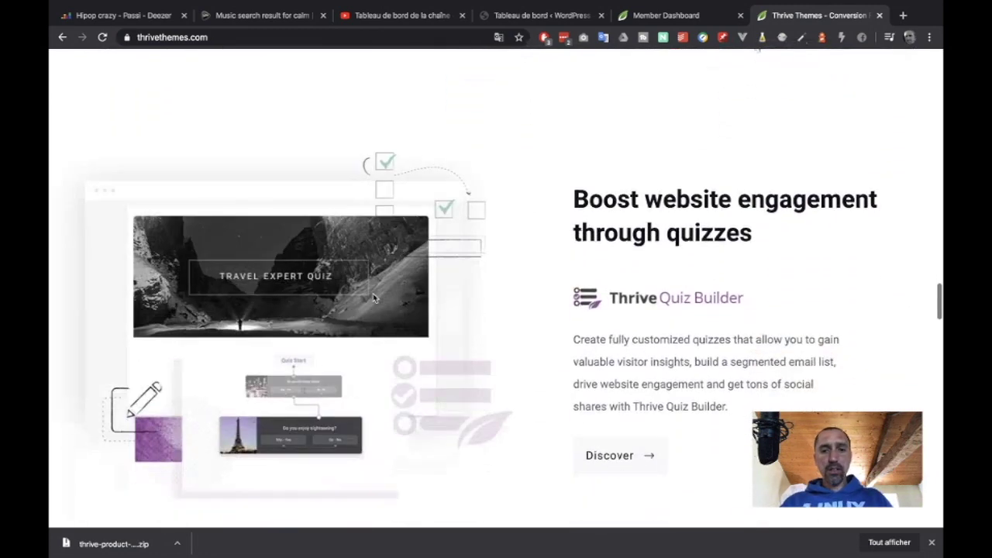
pyautogui.scroll(-1, 491, 274)
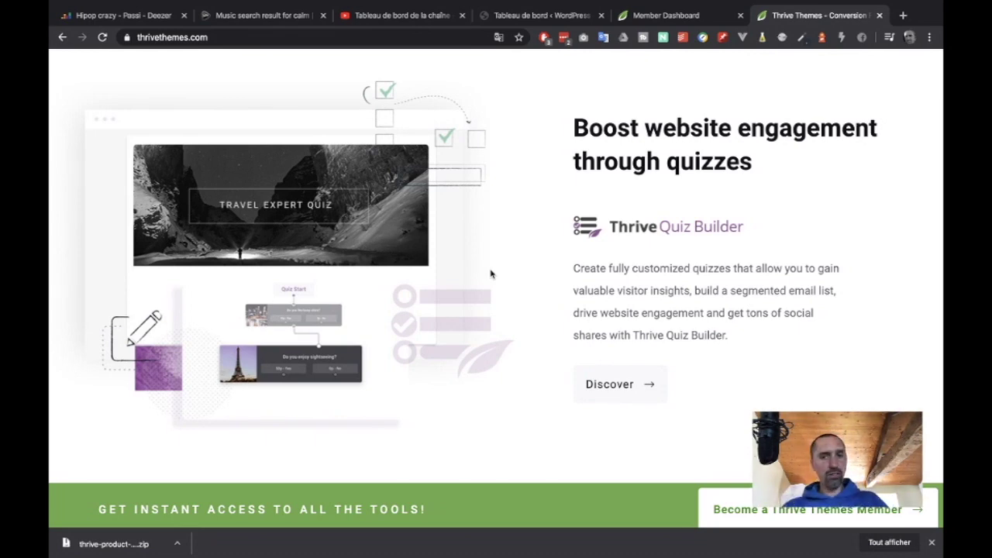
# Step: Examine the Thrive Apprentice, Comments, Optimize, Ultimatum and Ovation descriptions on the Thrive Themes homepage, and close that page
pyautogui.scroll(-6, 491, 274)
pyautogui.scroll(-6, 491, 274)
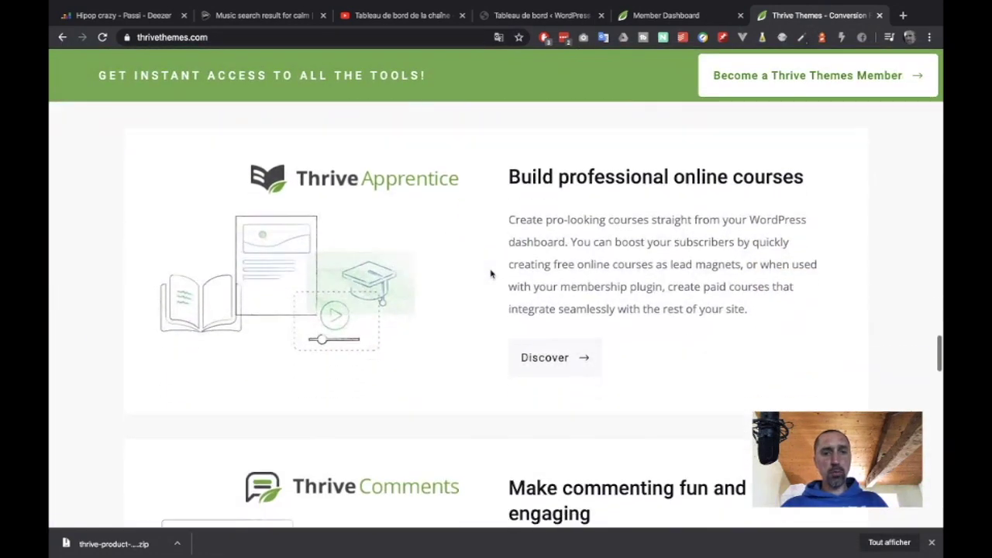
pyautogui.scroll(1, 490, 274)
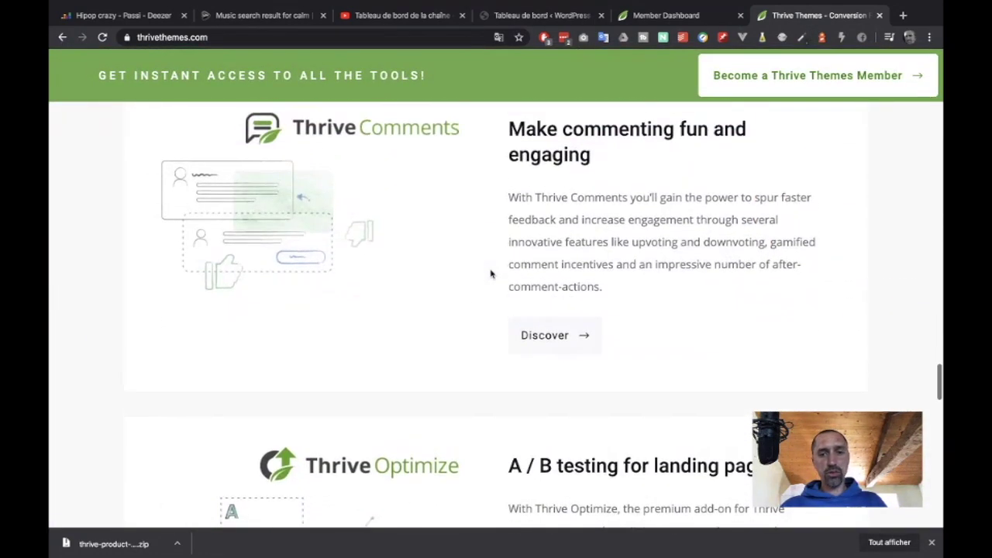
pyautogui.scroll(-3, 491, 273)
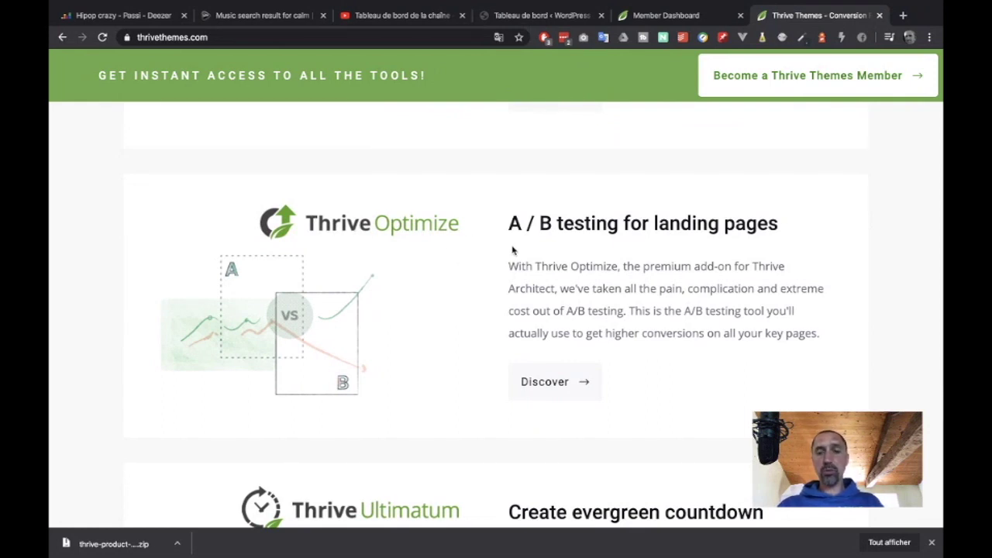
pyautogui.moveTo(509, 223); pyautogui.dragTo(620, 222)
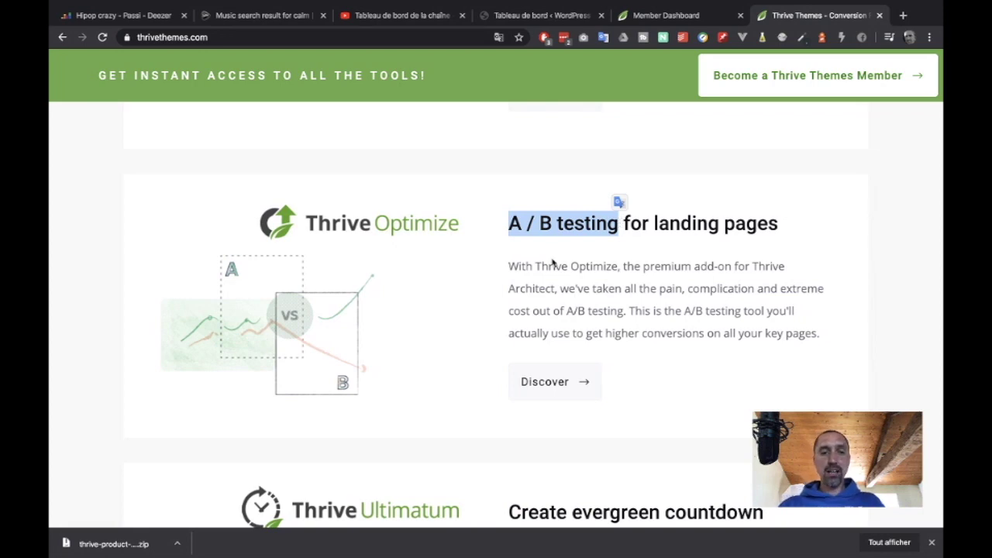
pyautogui.click(520, 312)
pyautogui.scroll(-3, 520, 312)
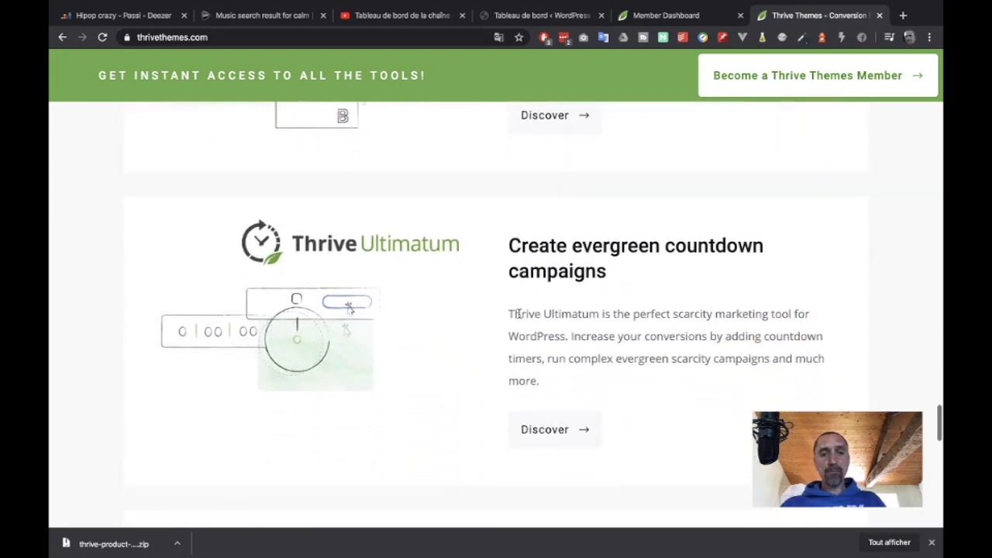
pyautogui.scroll(-3, 520, 315)
pyautogui.scroll(-5, 520, 318)
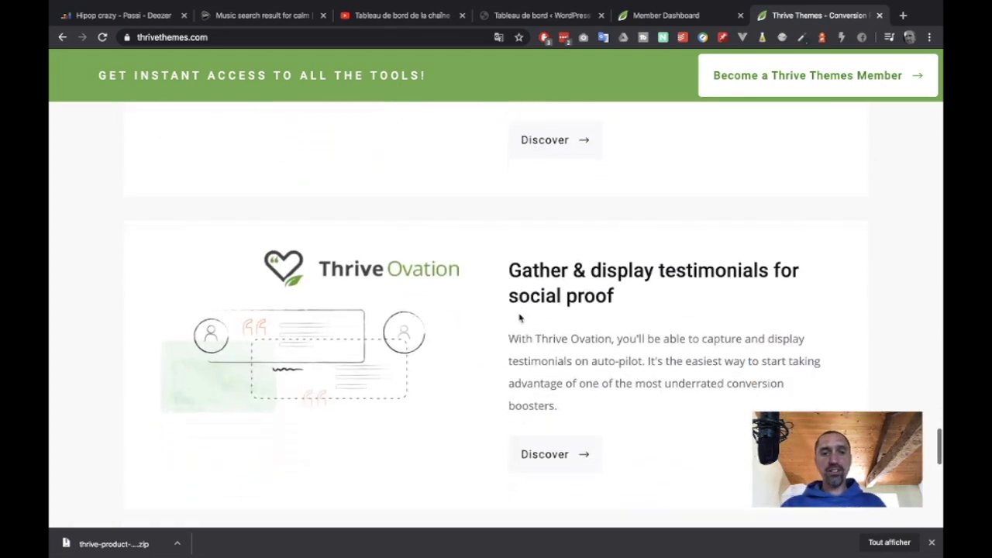
pyautogui.scroll(8, 520, 318)
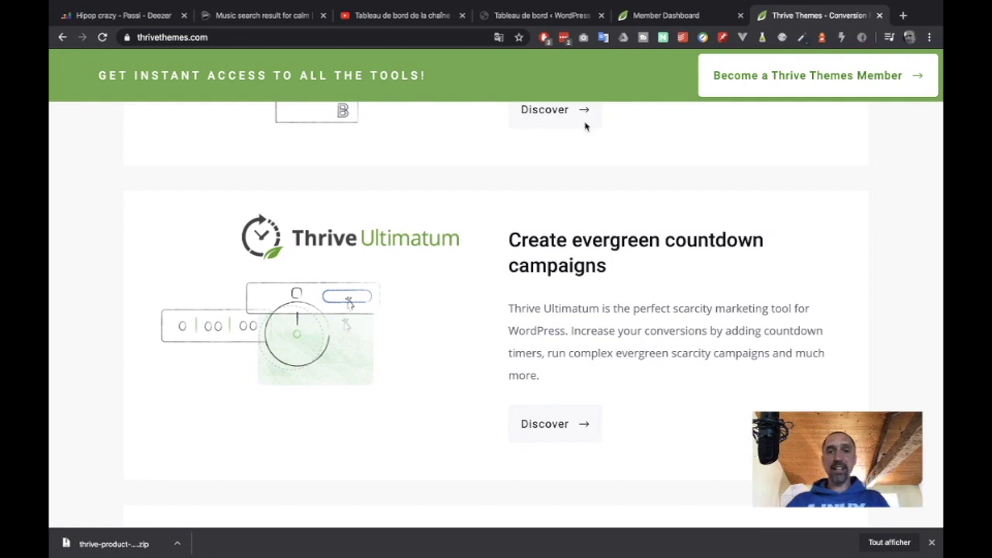
pyautogui.click(880, 15)
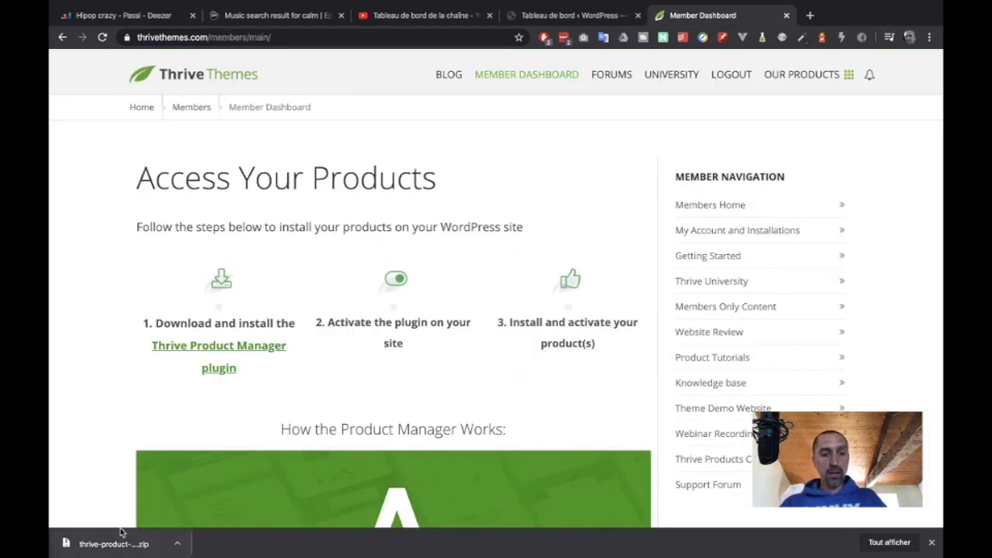
# Step: Upload the downloaded thrive-product-manager-1.2.2.zip to the WordPress site as a plugin, then install and activate it
pyautogui.click(561, 18)
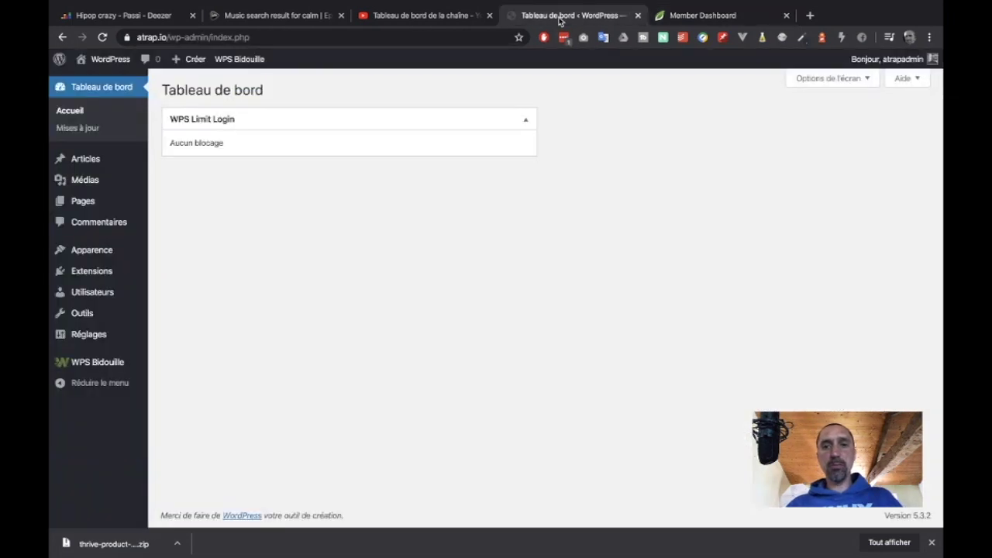
pyautogui.moveTo(91, 272)
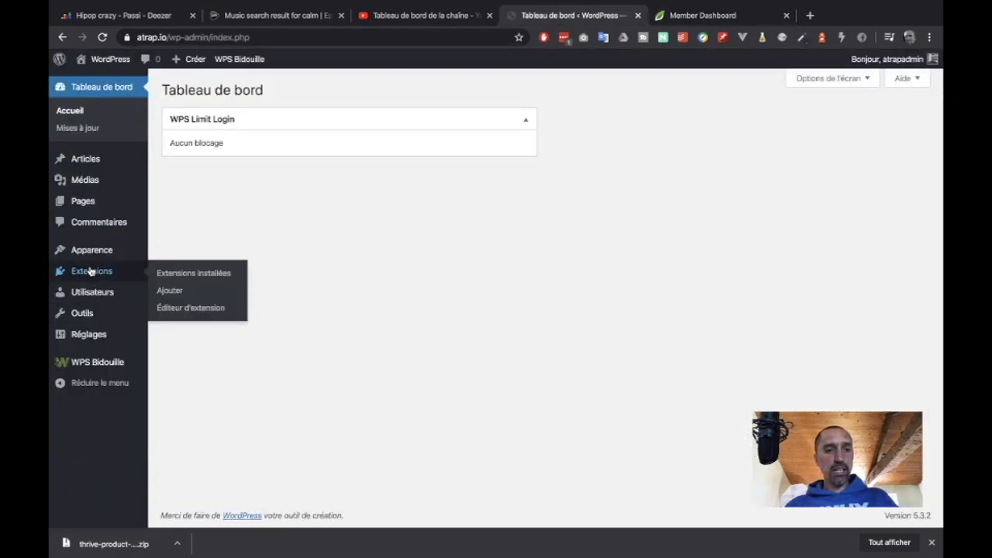
pyautogui.click(169, 291)
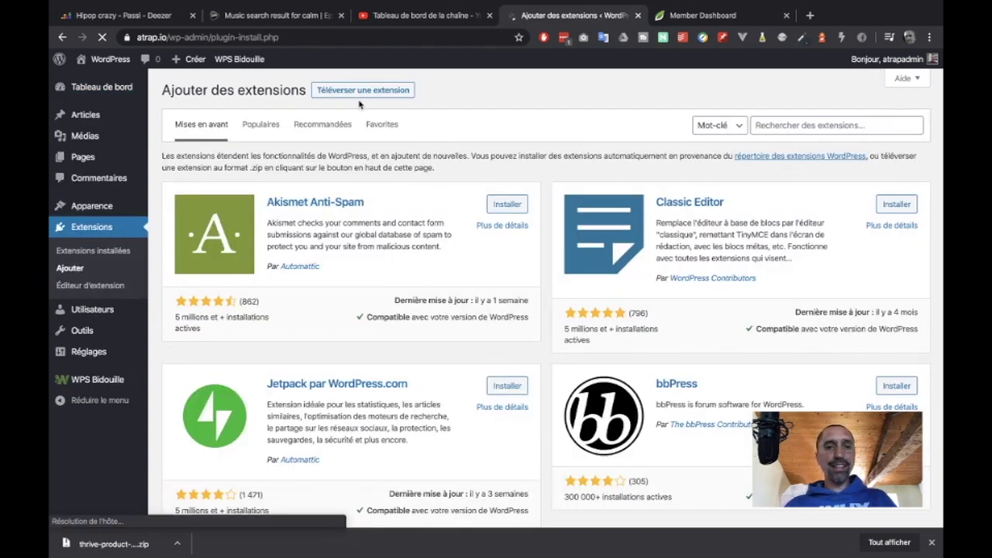
pyautogui.click(360, 92)
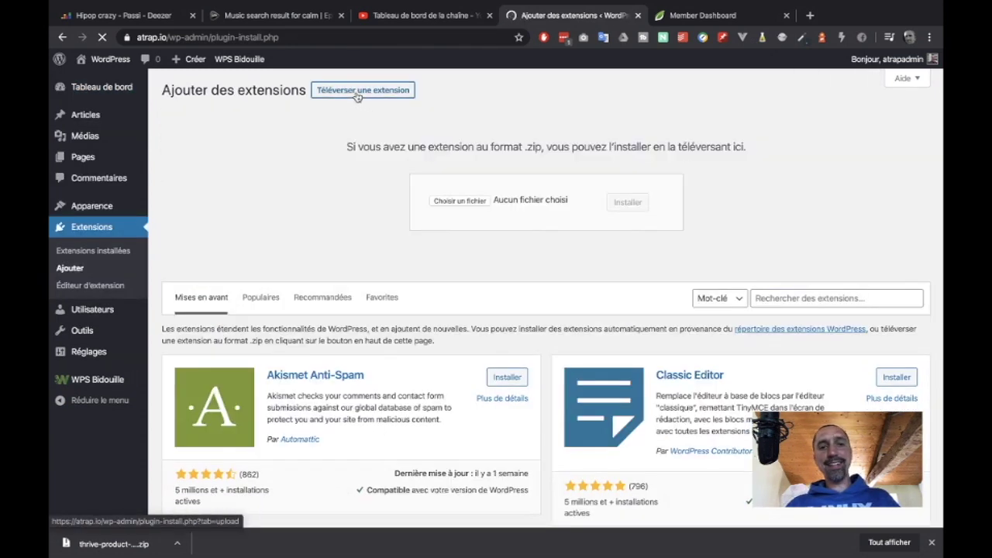
pyautogui.moveTo(108, 544); pyautogui.dragTo(460, 206)
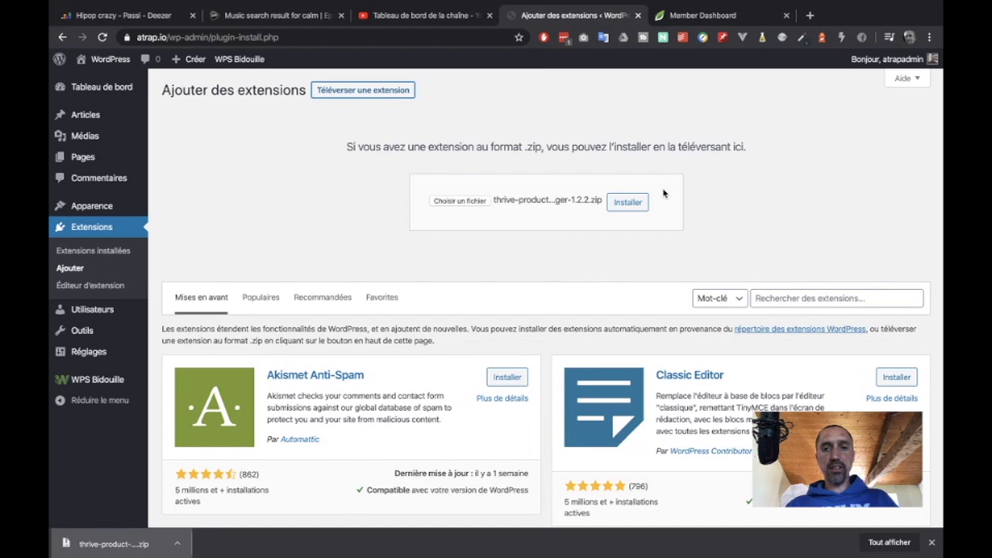
pyautogui.click(627, 208)
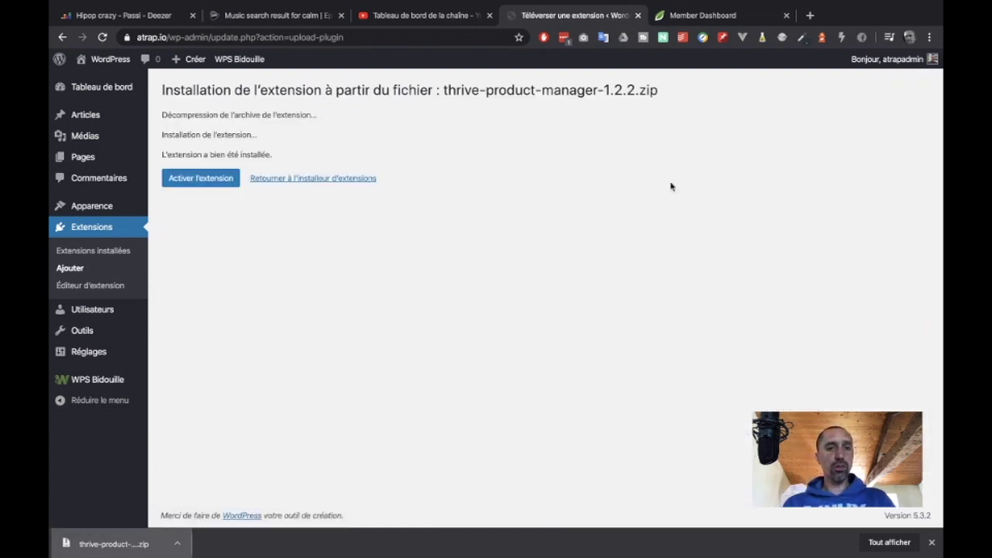
pyautogui.click(213, 180)
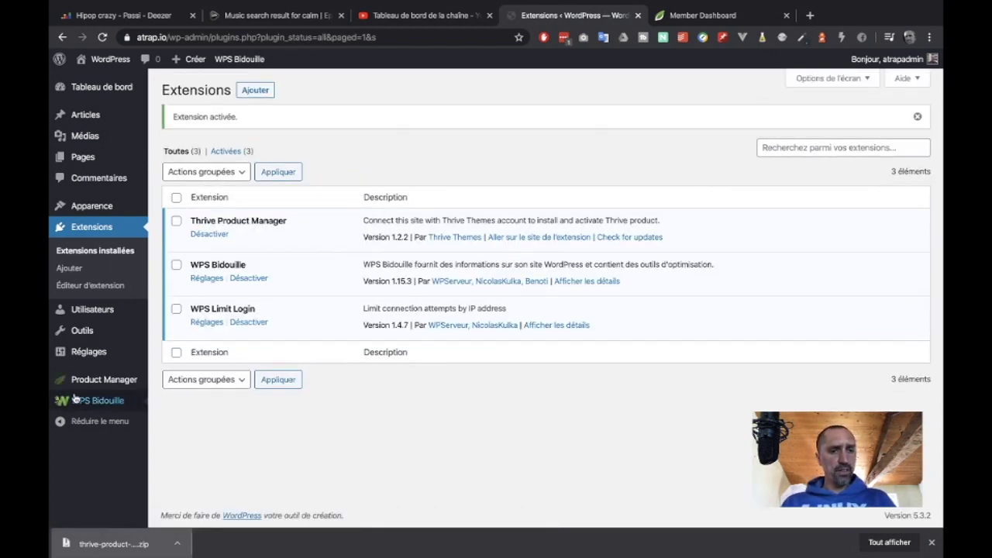
# Step: Connect Thrive Product Manager to the ThriveThemes.com account and dismiss the connection notice
pyautogui.click(110, 380)
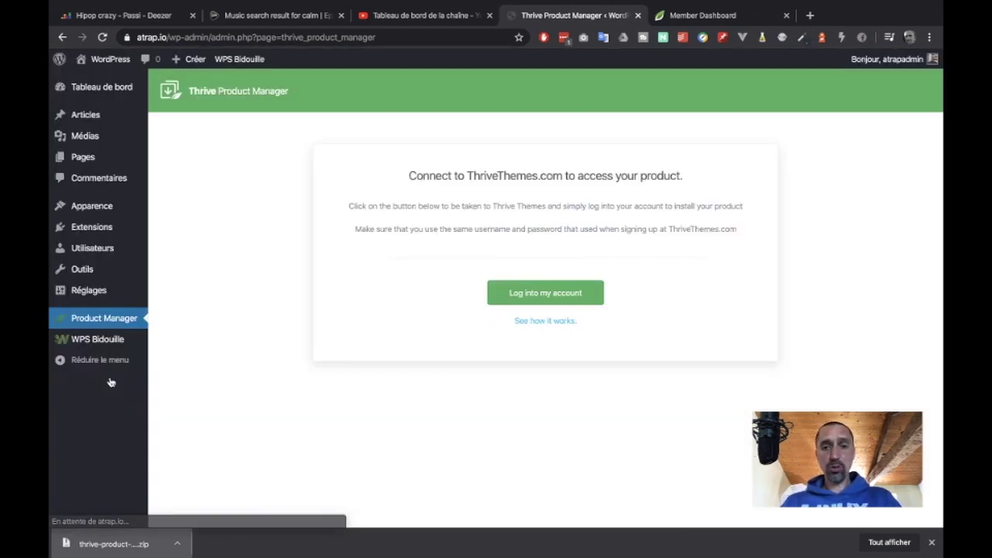
pyautogui.click(546, 293)
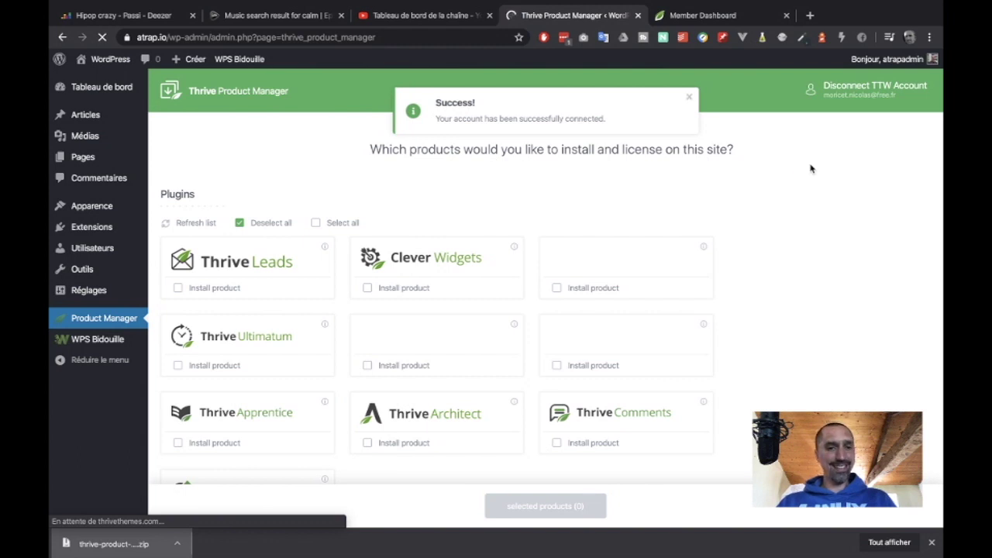
pyautogui.click(689, 98)
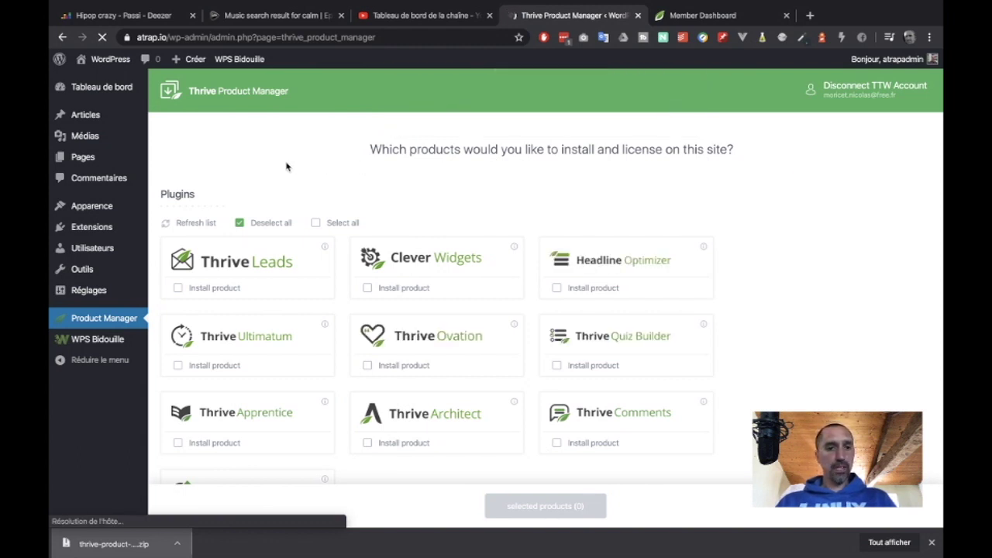
# Step: Select Thrive Architect and Thrive Leads in the product list and install both on the site
pyautogui.scroll(-1, 388, 153)
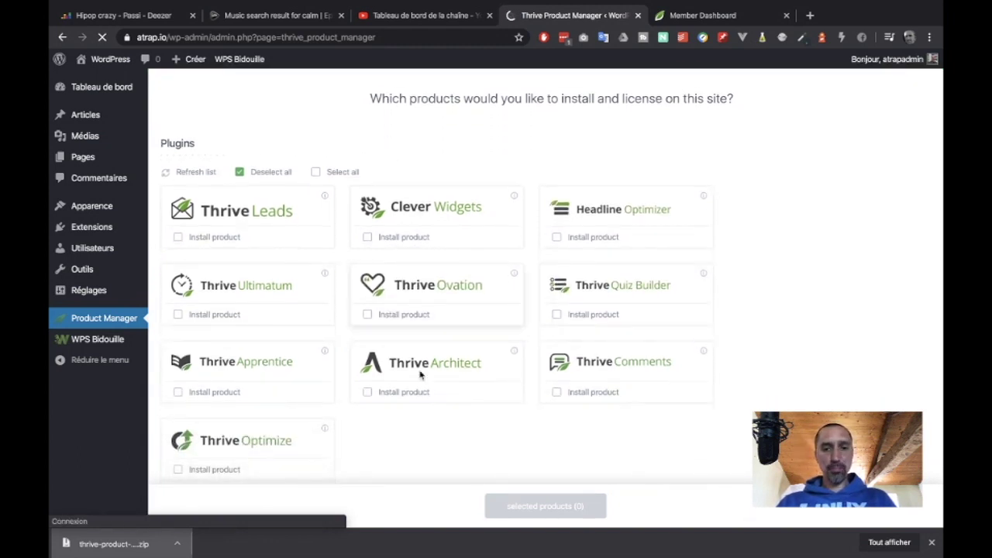
pyautogui.click(368, 392)
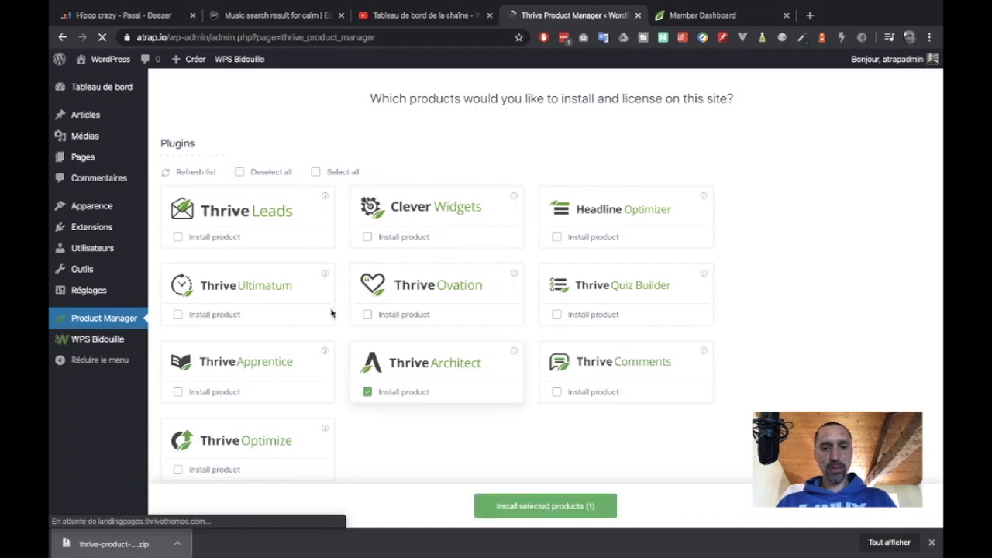
pyautogui.click(178, 237)
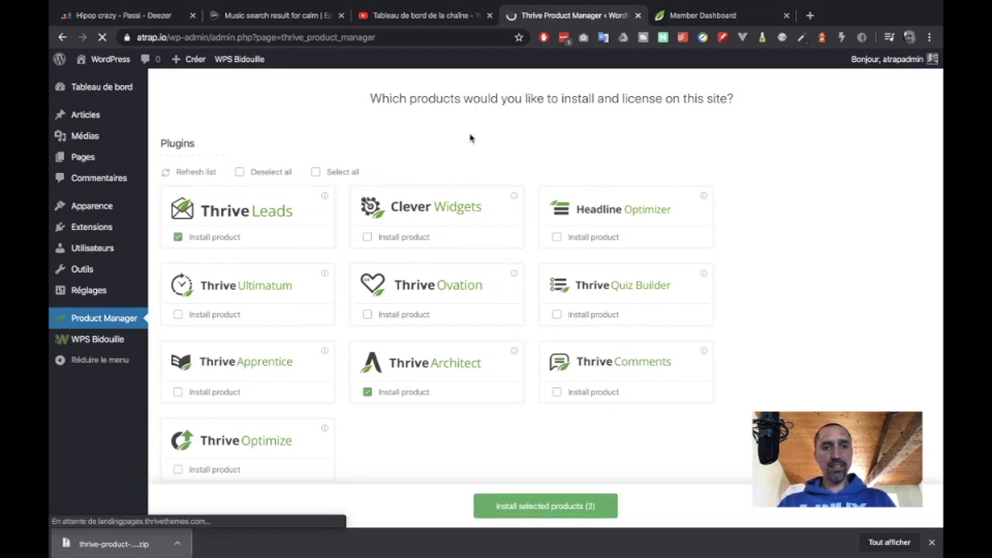
pyautogui.scroll(-1, 784, 203)
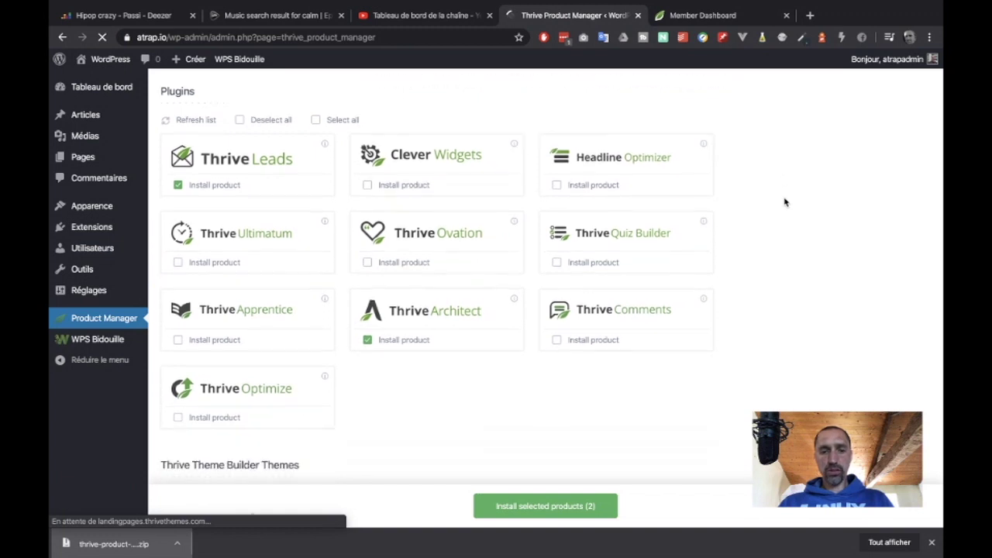
pyautogui.scroll(1, 784, 202)
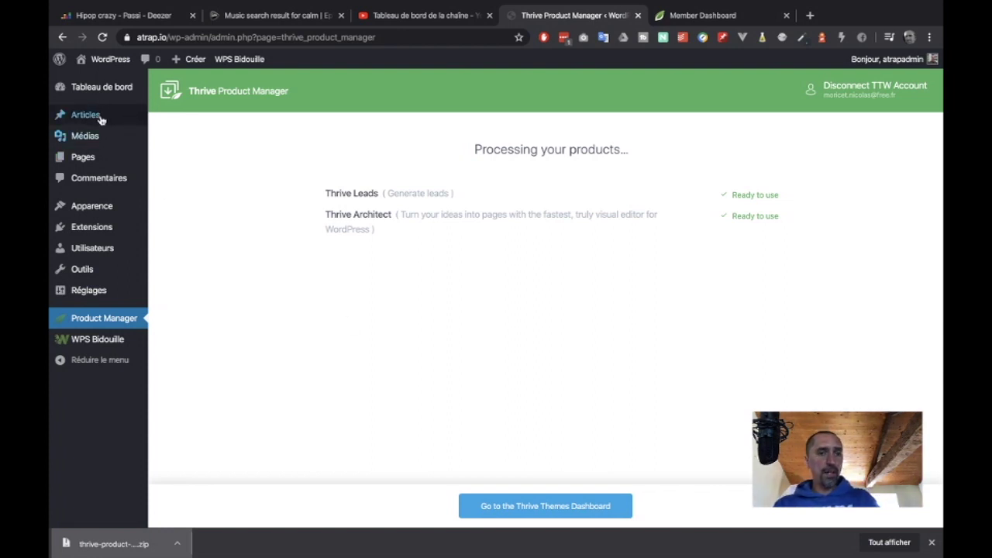
# Step: Add a new WordPress page titled "Atrap.io", dismissing the block editor's welcome tip
pyautogui.moveTo(101, 162)
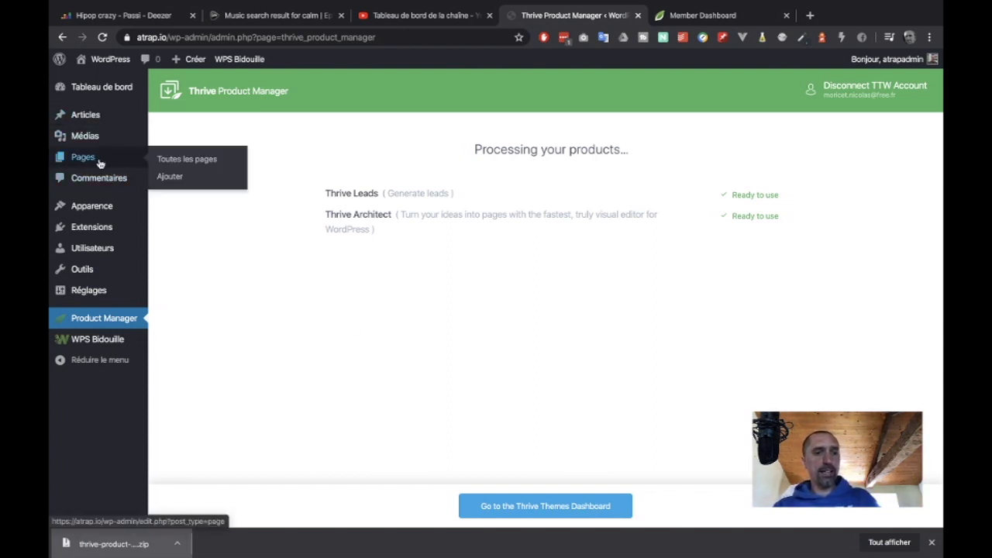
pyautogui.click(207, 161)
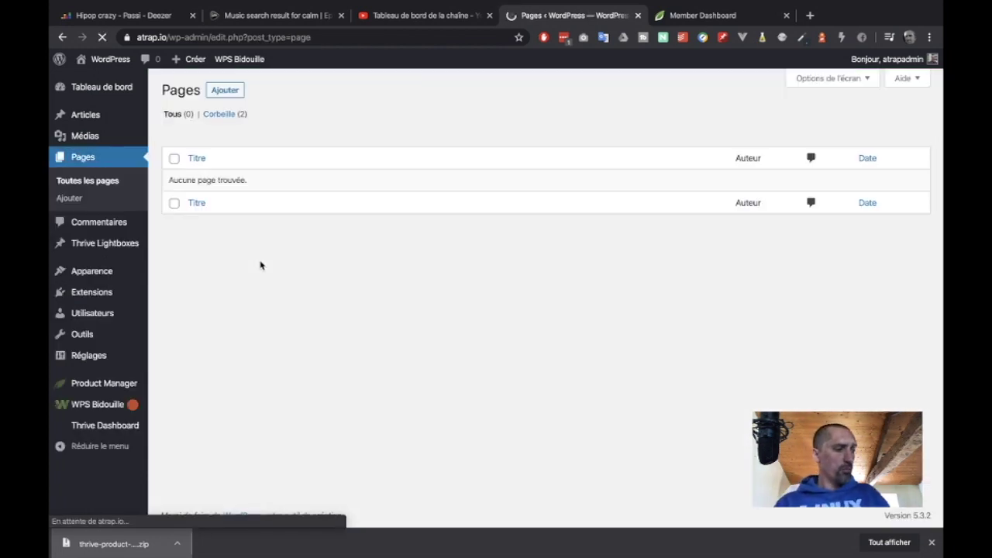
pyautogui.click(226, 91)
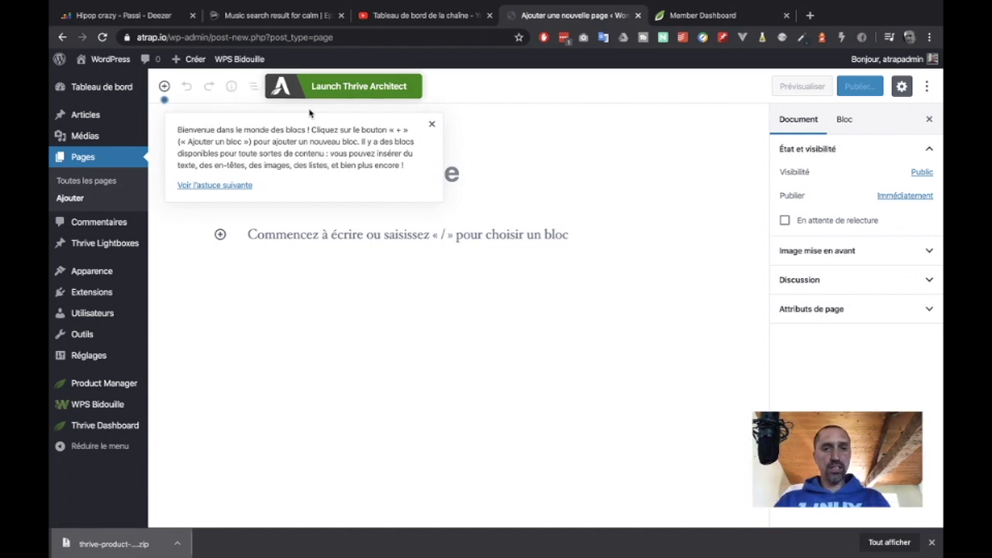
pyautogui.click(432, 124)
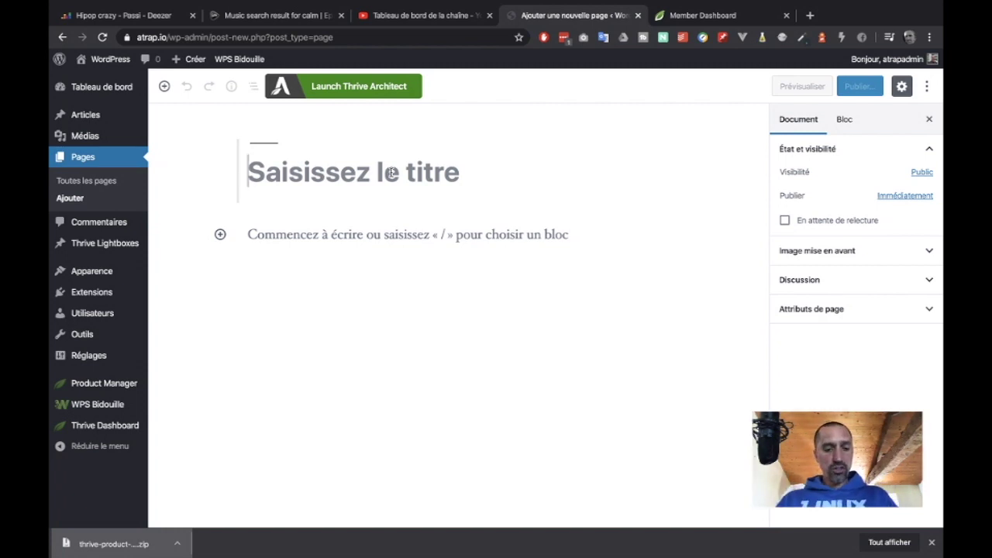
pyautogui.write('Atra')
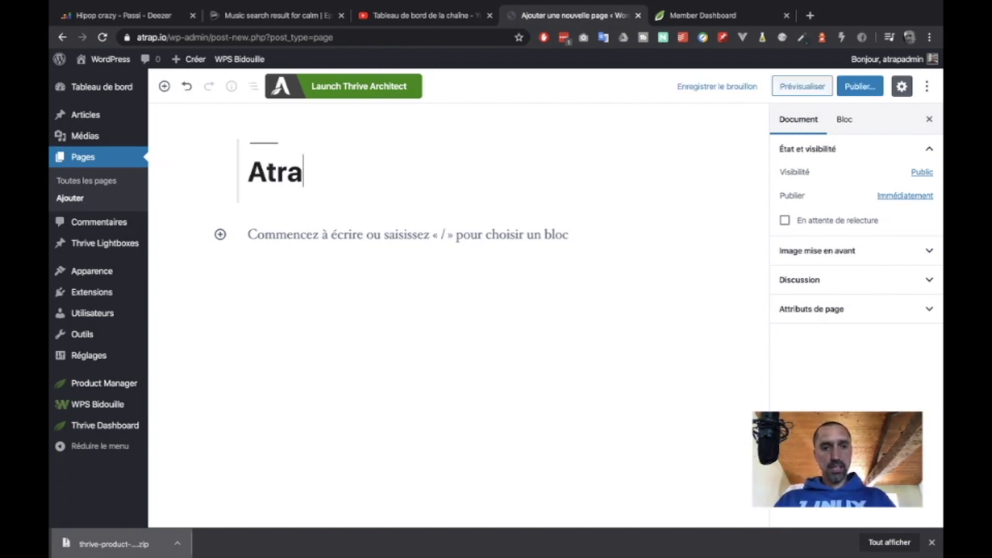
pyautogui.write('p.io')
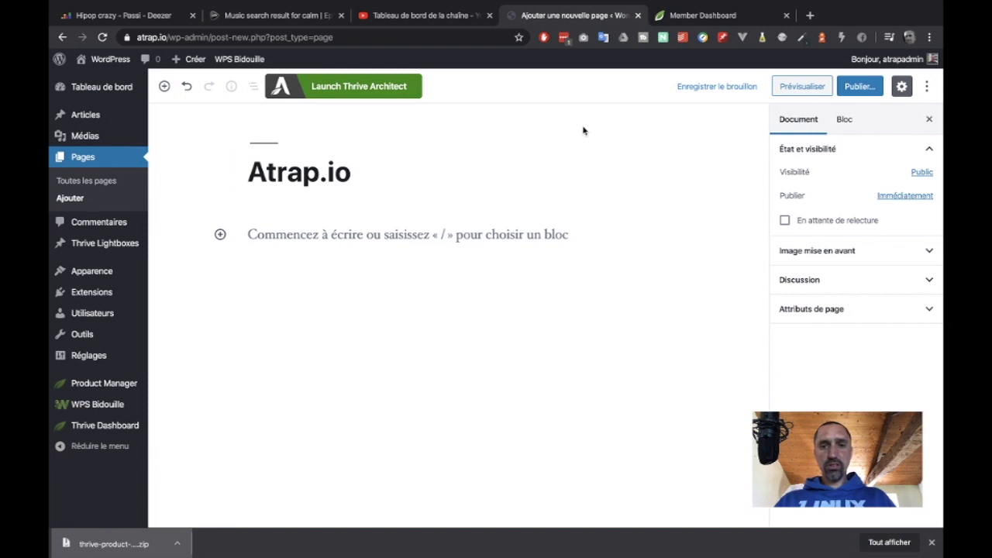
# Step: Publish the Atrap.io page with its body left empty and confirm the publication
pyautogui.click(569, 303)
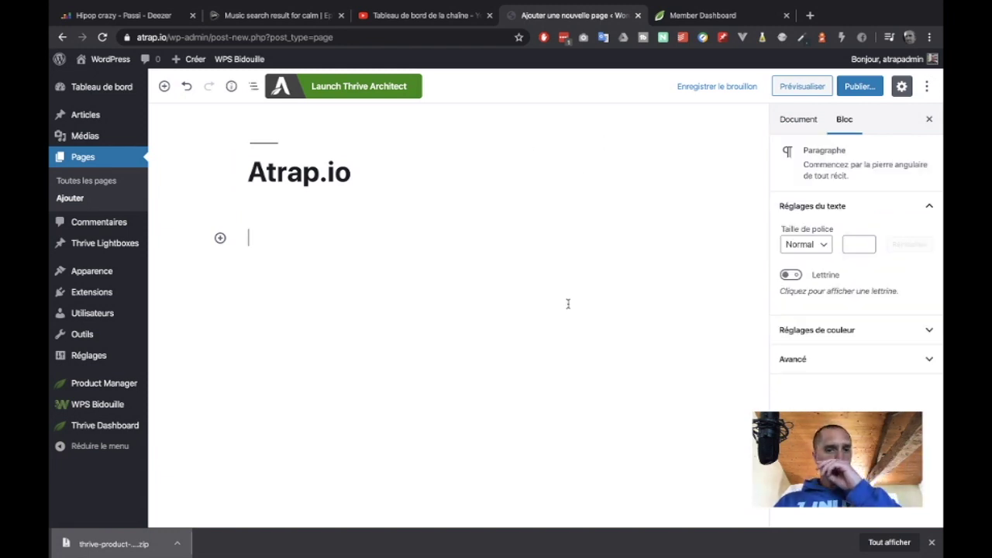
pyautogui.click(264, 145)
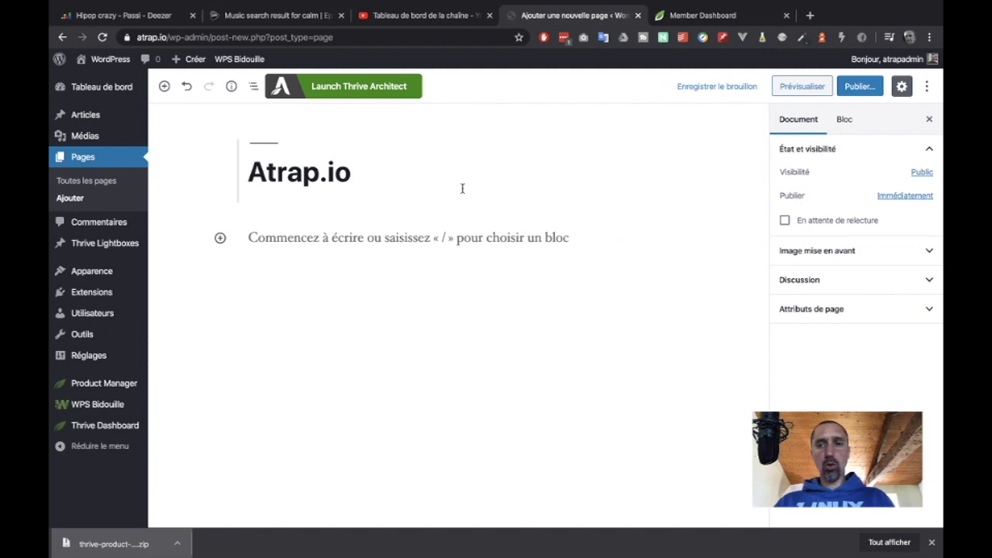
pyautogui.click(853, 87)
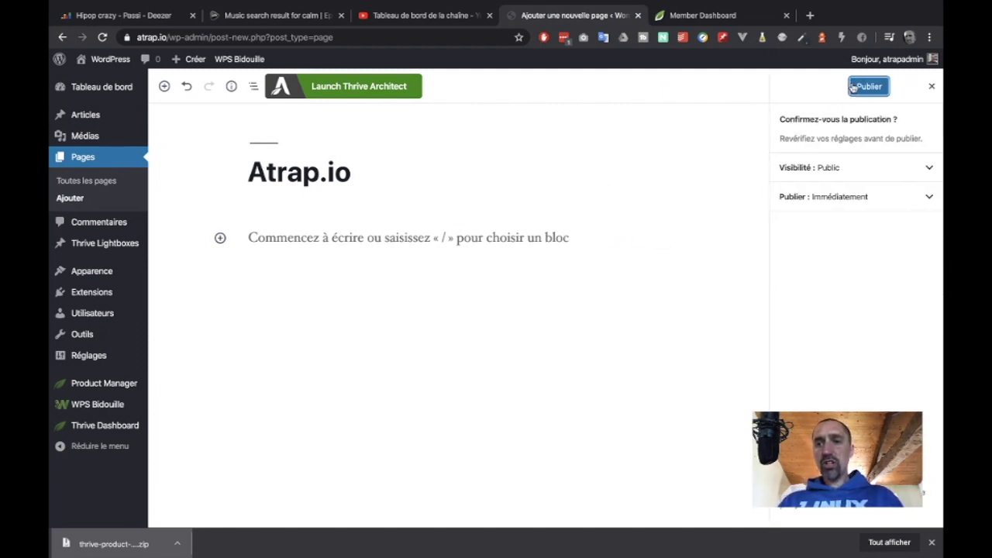
pyautogui.click(855, 87)
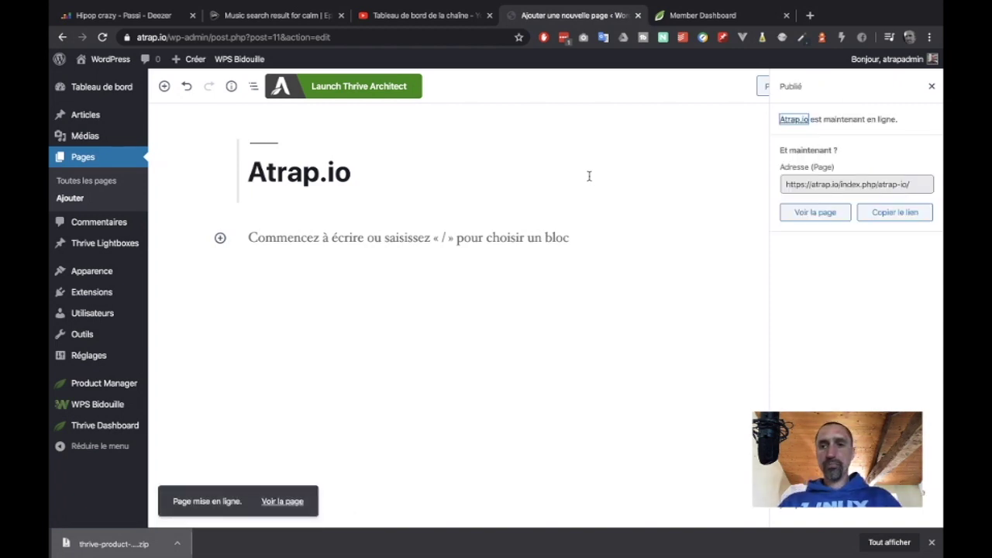
# Step: Launch Thrive Architect on the Atrap.io page, close the WordPress editor page, and dismiss the translation offer
pyautogui.click(339, 89)
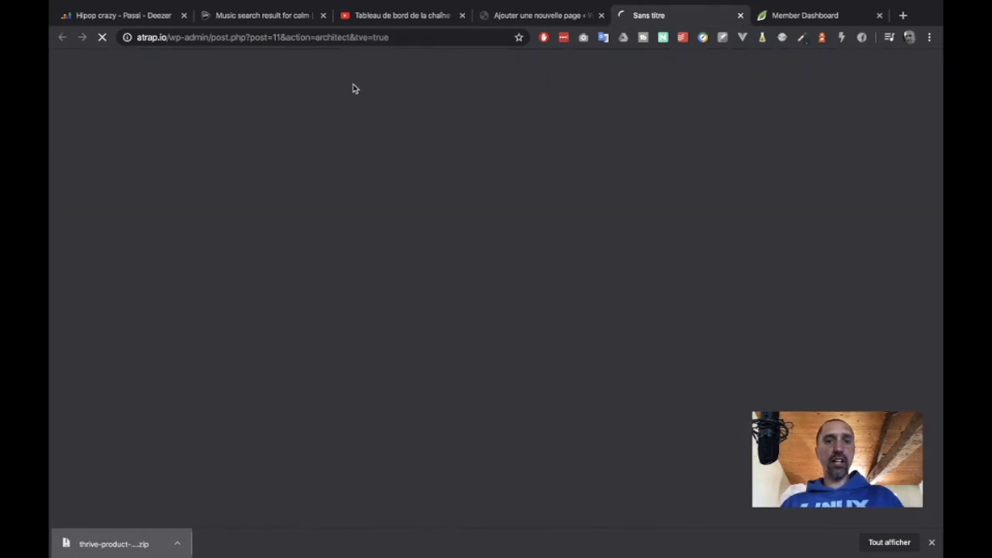
pyautogui.click(532, 19)
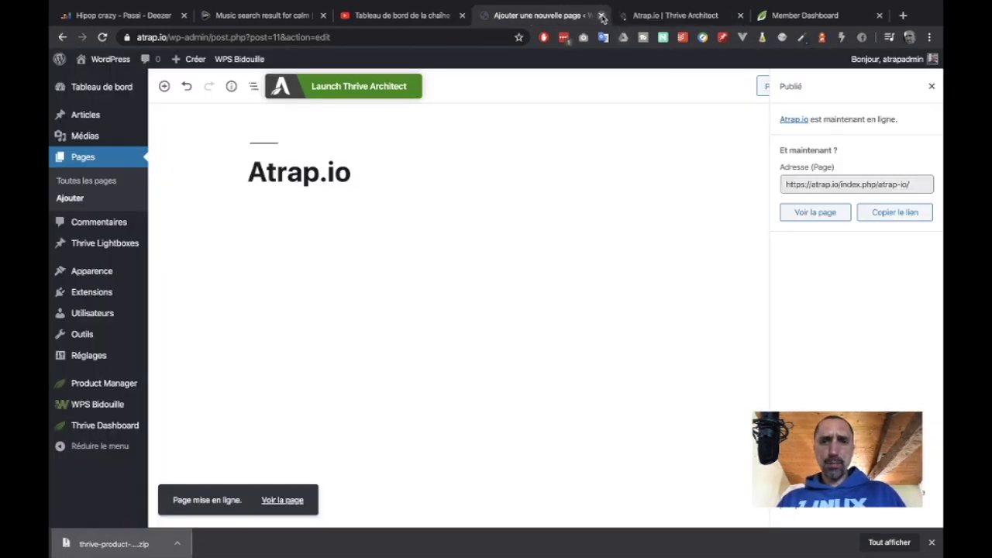
pyautogui.click(602, 15)
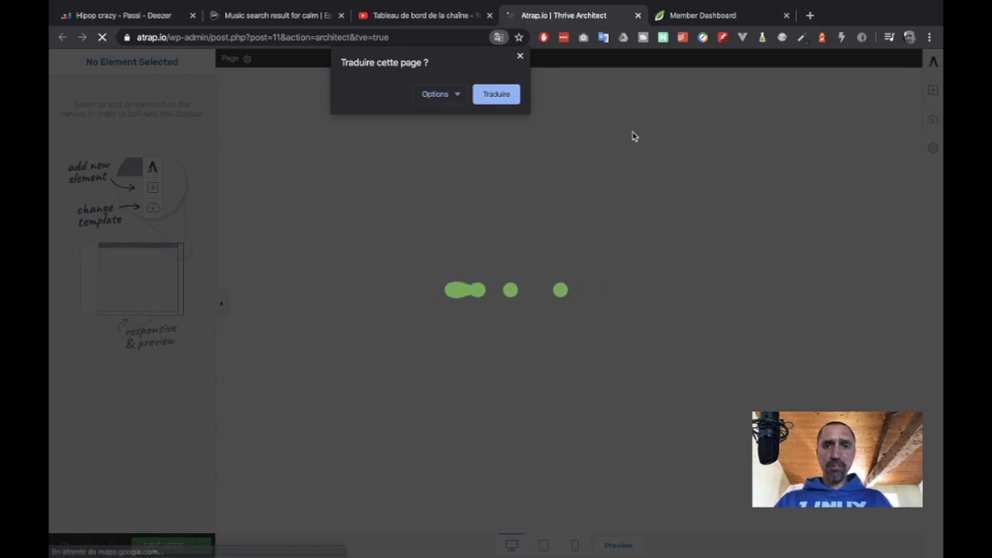
pyautogui.click(520, 59)
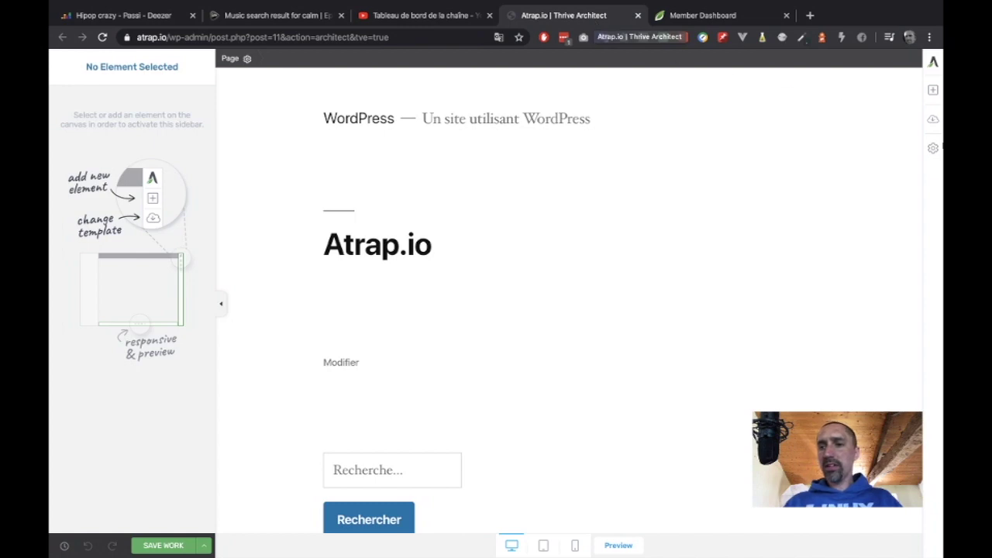
# Step: Open the landing page template library and examine the default Smart and Legacy template sets
pyautogui.click(934, 119)
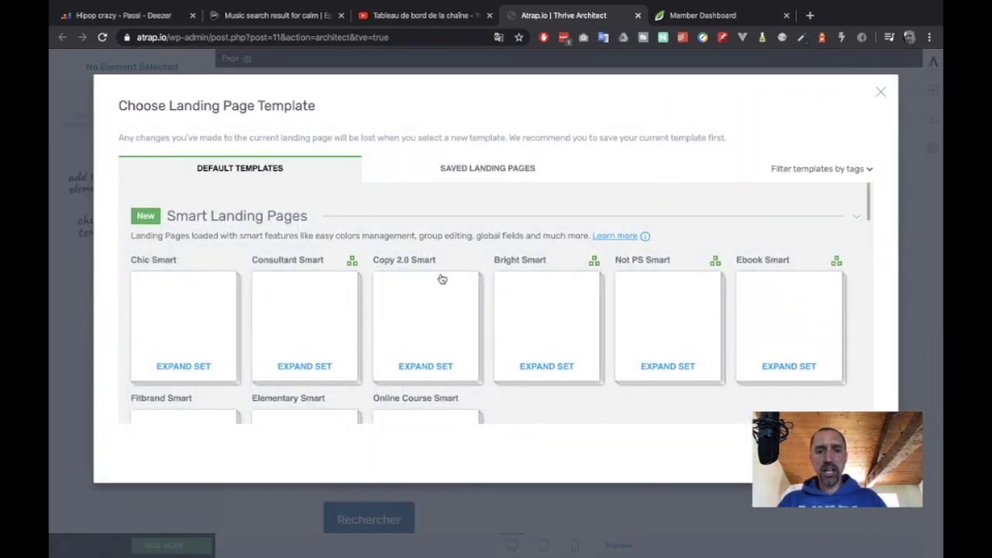
pyautogui.scroll(-1, 442, 279)
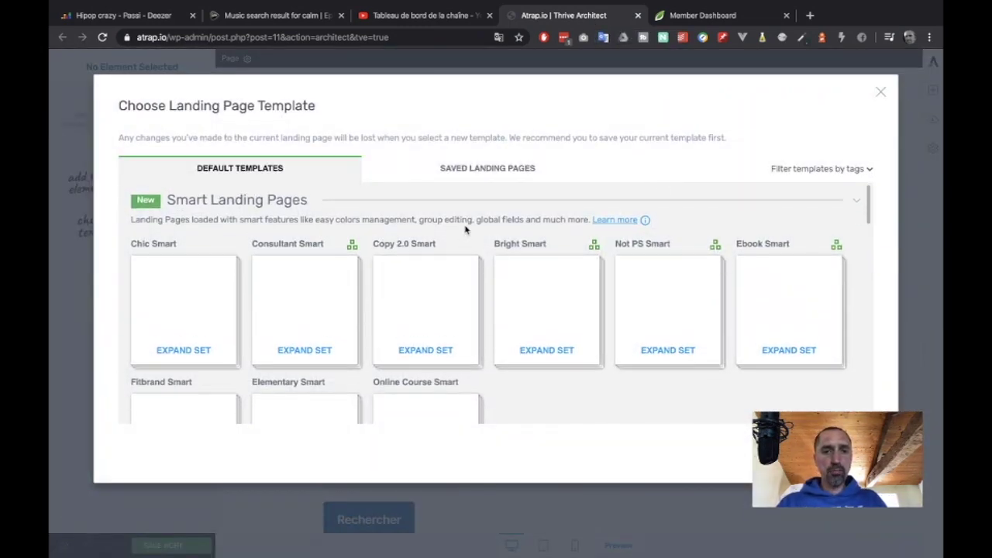
pyautogui.scroll(-3, 467, 229)
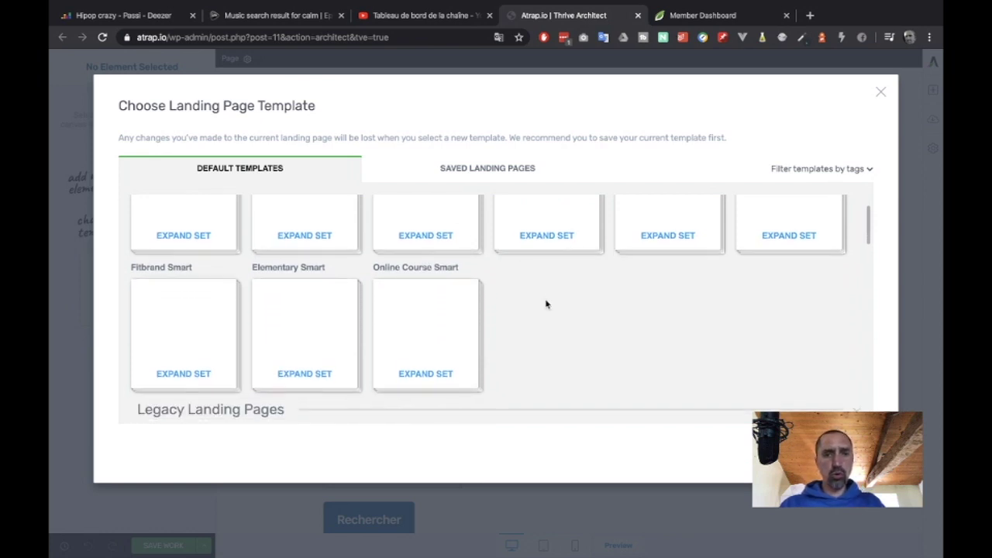
pyautogui.scroll(2, 547, 304)
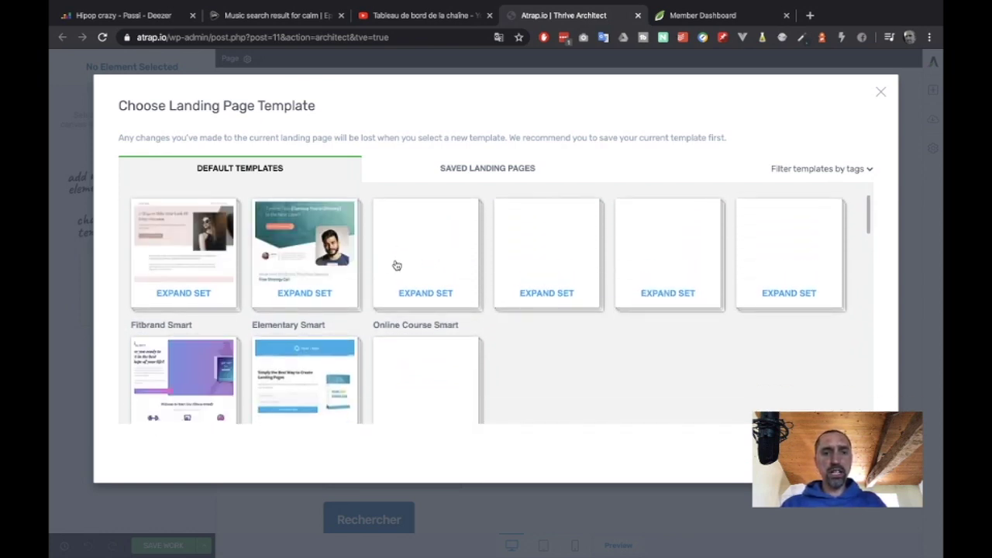
pyautogui.scroll(-1, 650, 297)
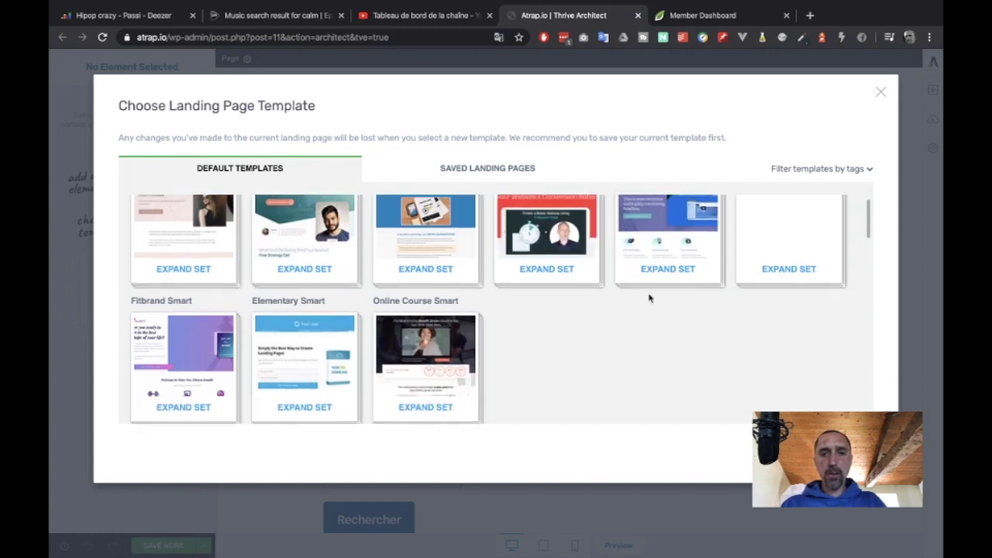
pyautogui.scroll(-3, 660, 323)
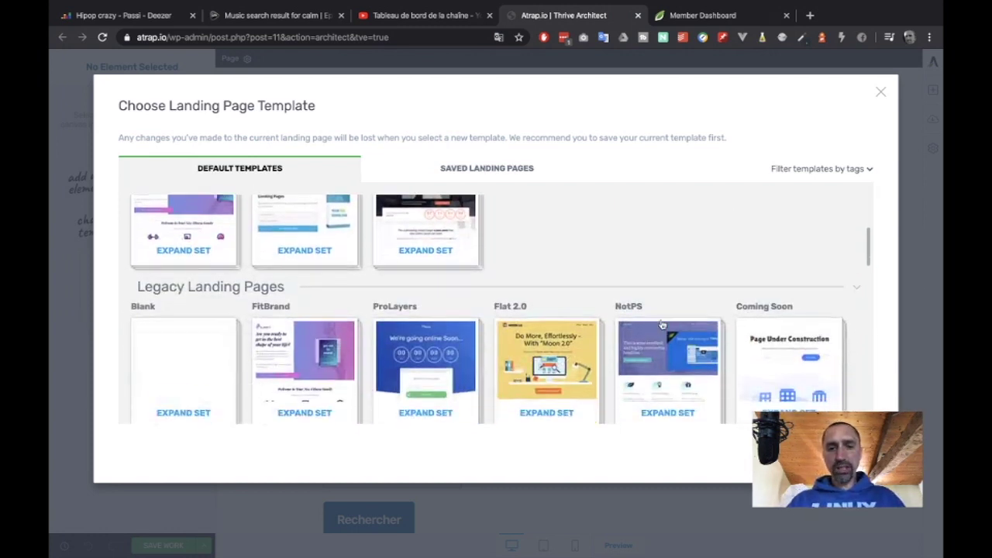
pyautogui.scroll(-1, 661, 324)
pyautogui.scroll(-3, 663, 325)
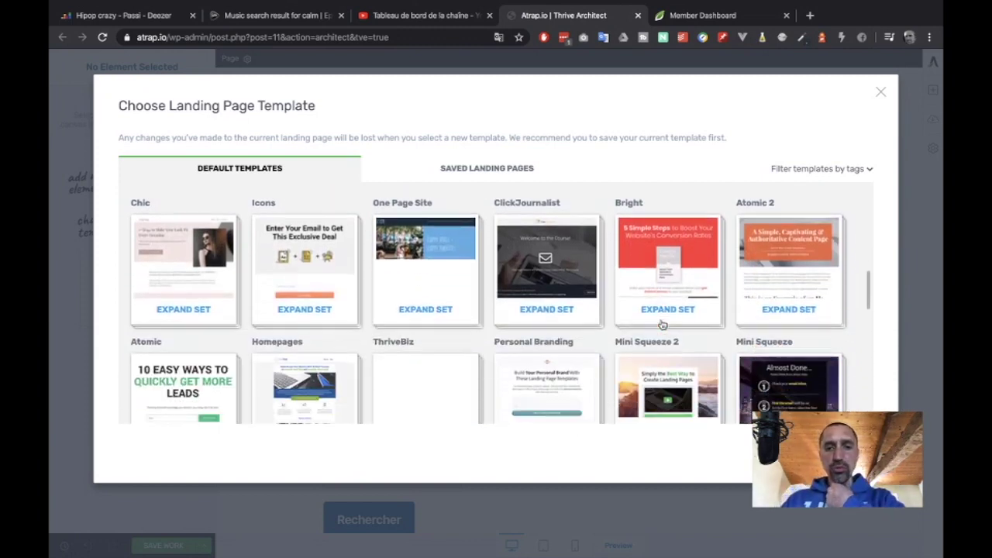
pyautogui.scroll(1, 663, 325)
pyautogui.scroll(-2, 663, 325)
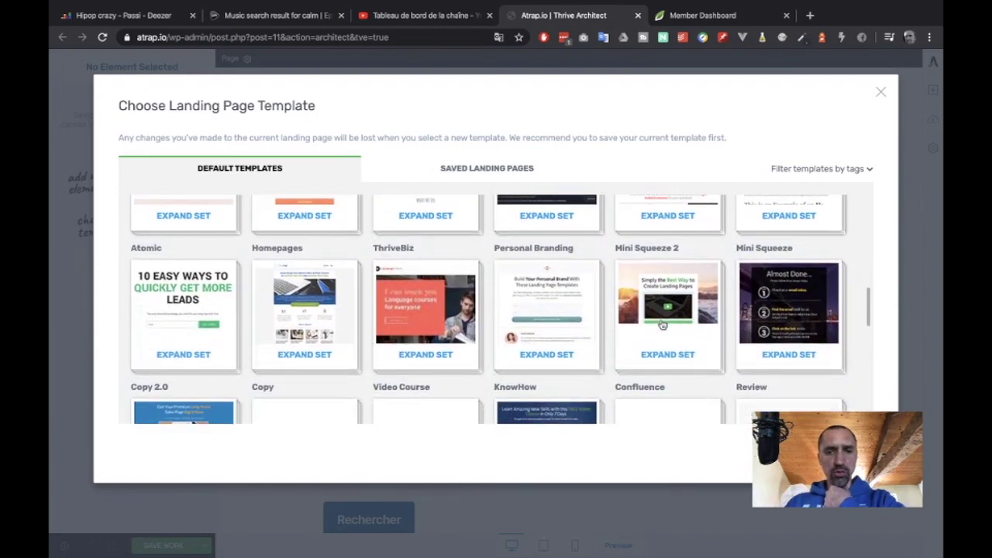
pyautogui.scroll(-2, 661, 324)
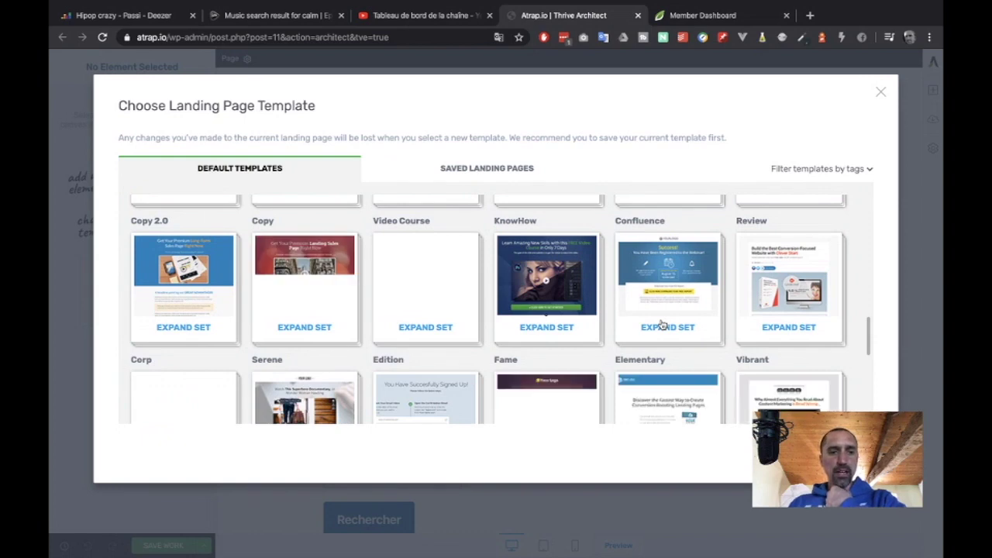
pyautogui.scroll(-3, 663, 325)
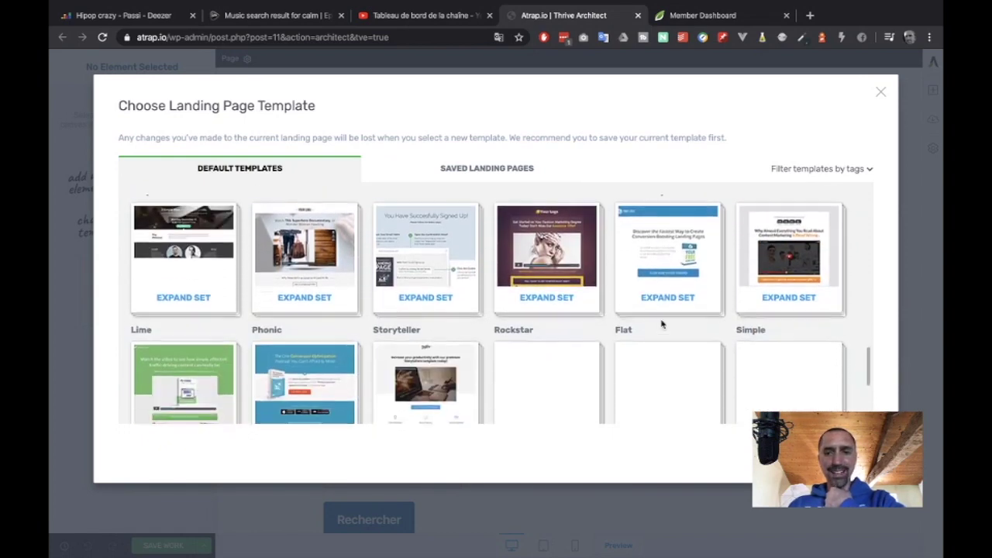
pyautogui.scroll(-2, 663, 325)
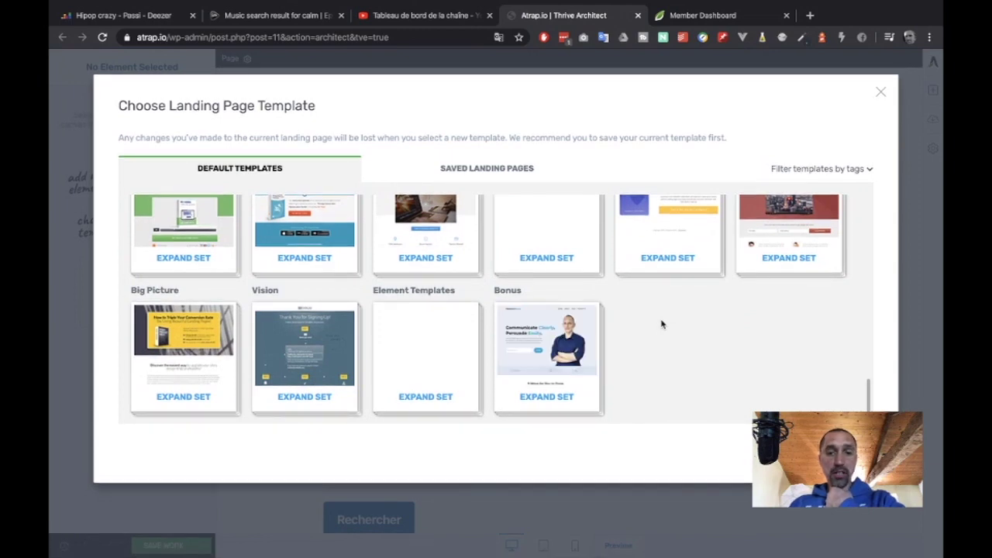
# Step: Apply the Blank template from the Legacy Landing Pages to the Atrap.io page
pyautogui.scroll(6, 663, 325)
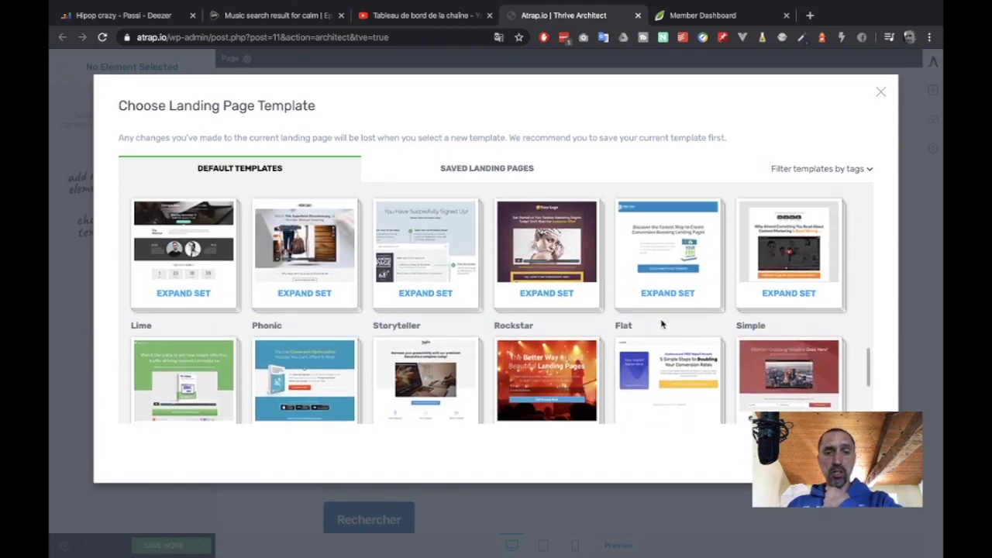
pyautogui.scroll(6, 663, 322)
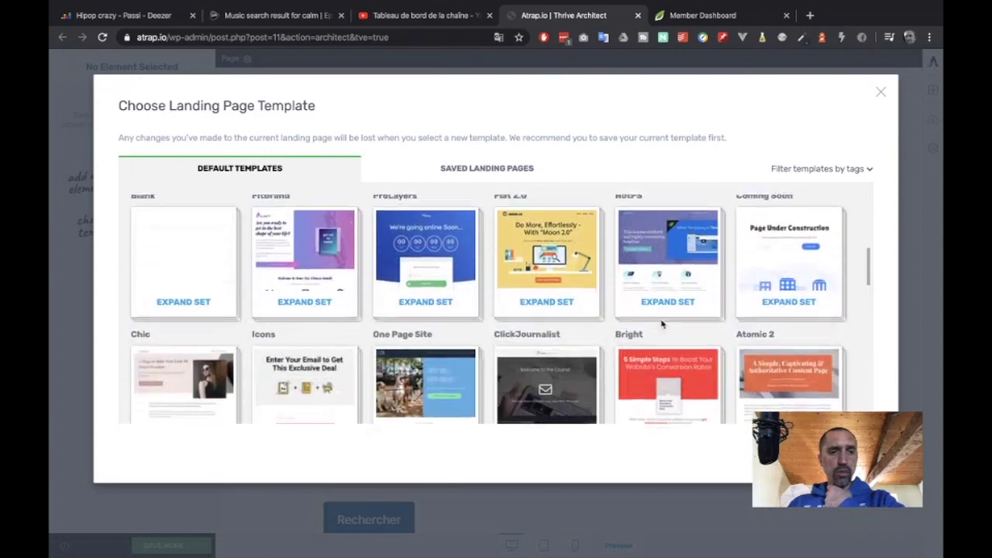
pyautogui.click(195, 250)
pyautogui.click(203, 282)
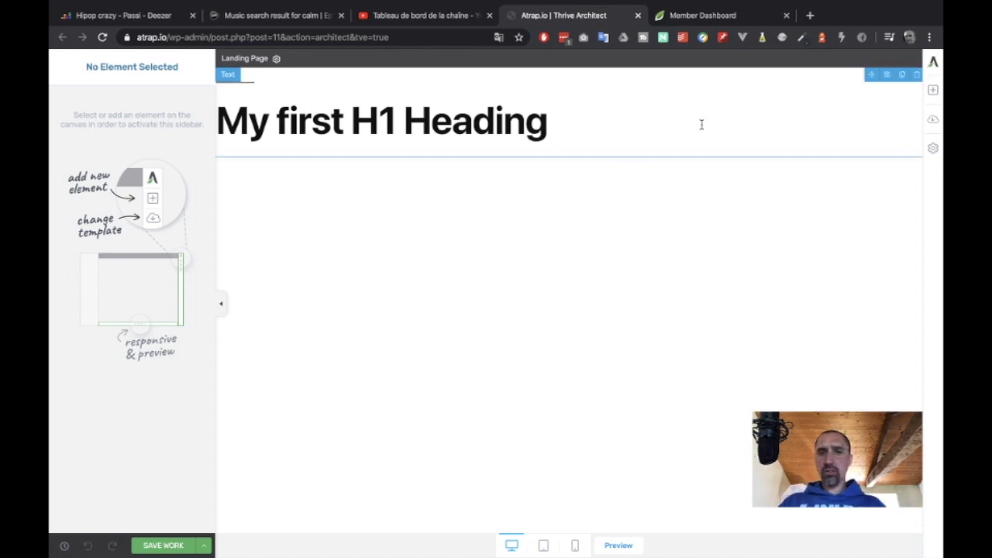
# Step: Replace the placeholder H1 heading text with "Pirater la visibilité de tes concurrents et rempli ta mailing liste"
pyautogui.click(612, 124)
pyautogui.tripleClick(611, 124)
pyautogui.press('BackSpace')
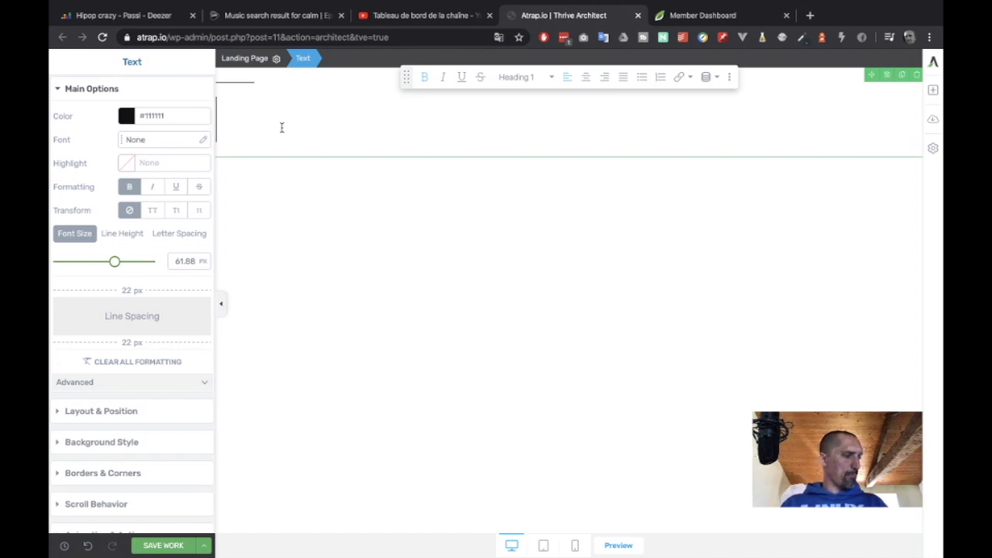
pyautogui.write('P')
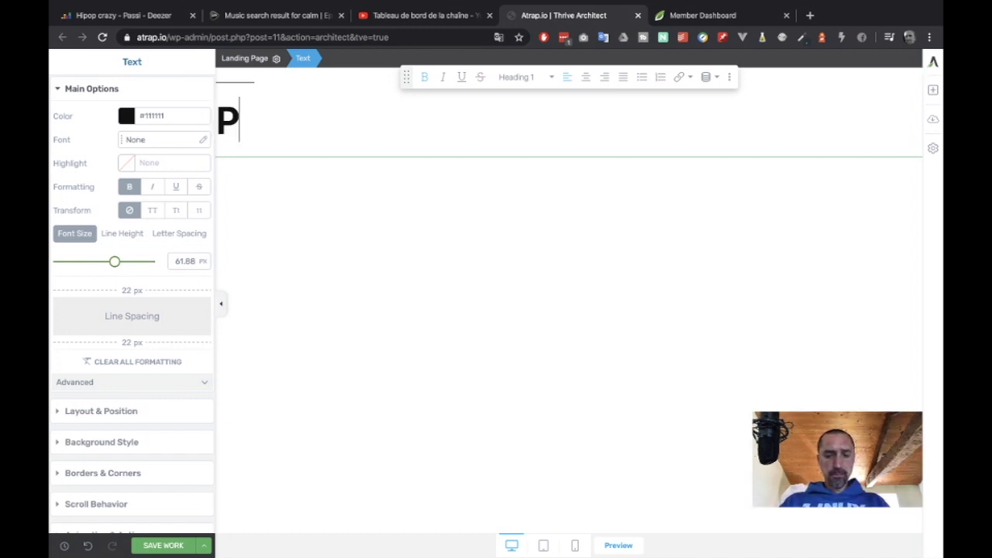
pyautogui.write('irater')
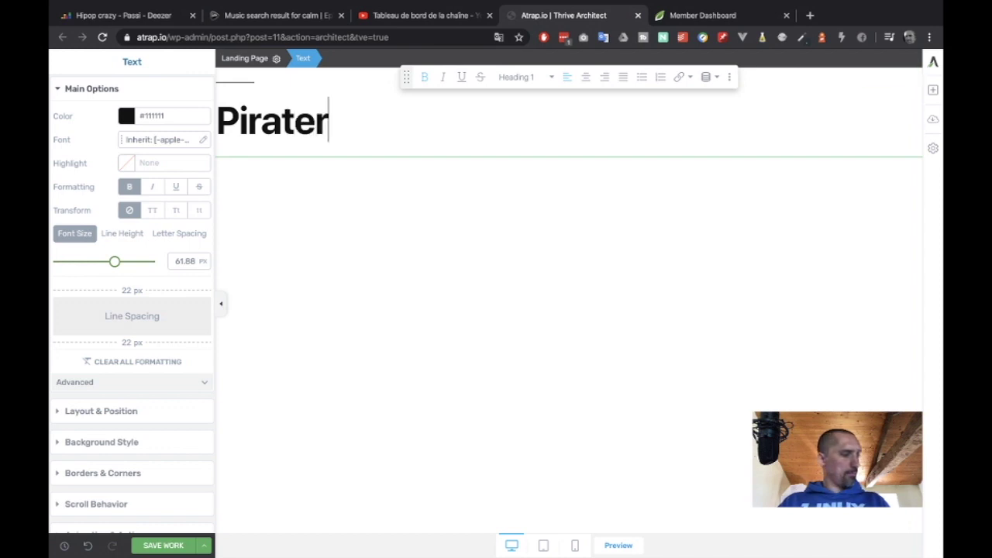
pyautogui.write(' la v')
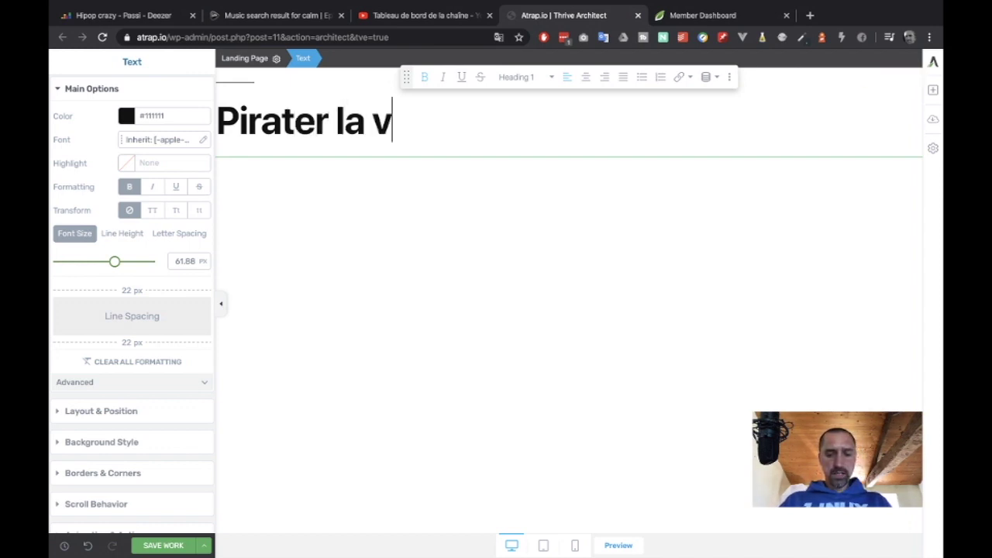
pyautogui.write('isitbilité')
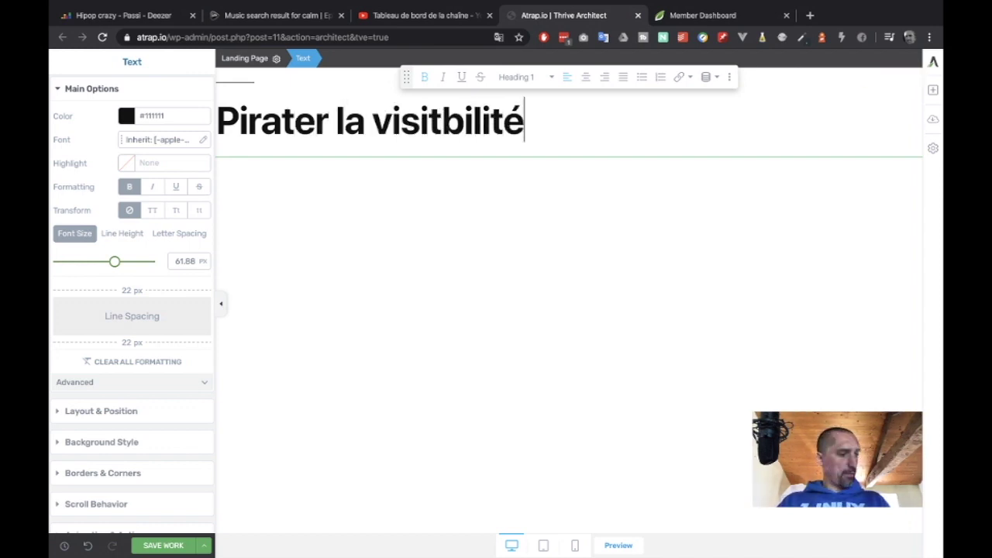
pyautogui.write(' de tes con')
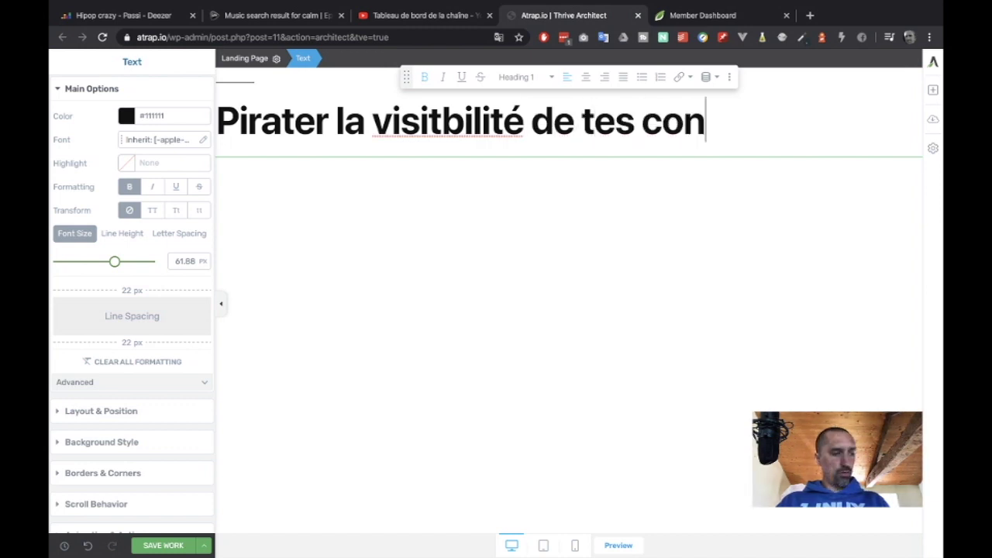
pyautogui.write('c')
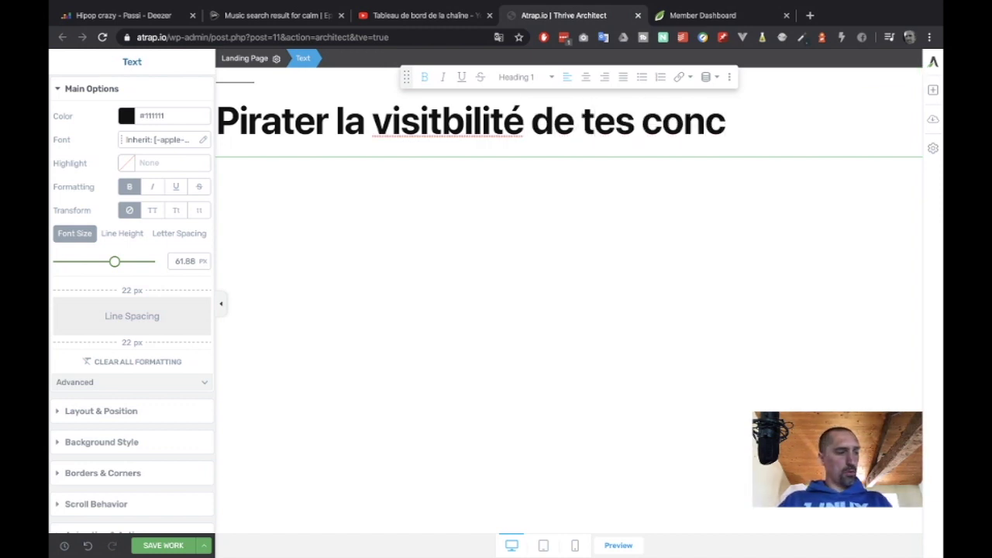
pyautogui.write('urren')
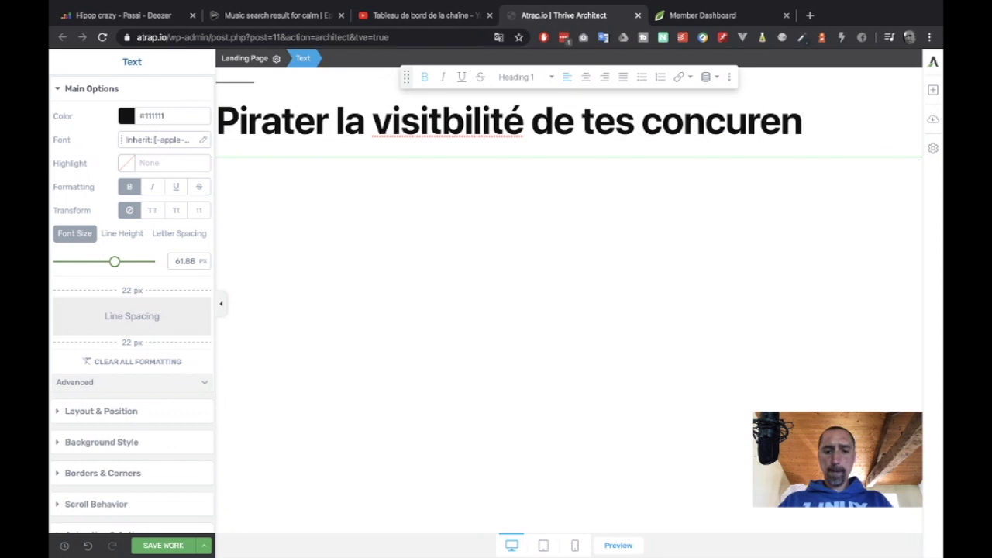
pyautogui.write('t')
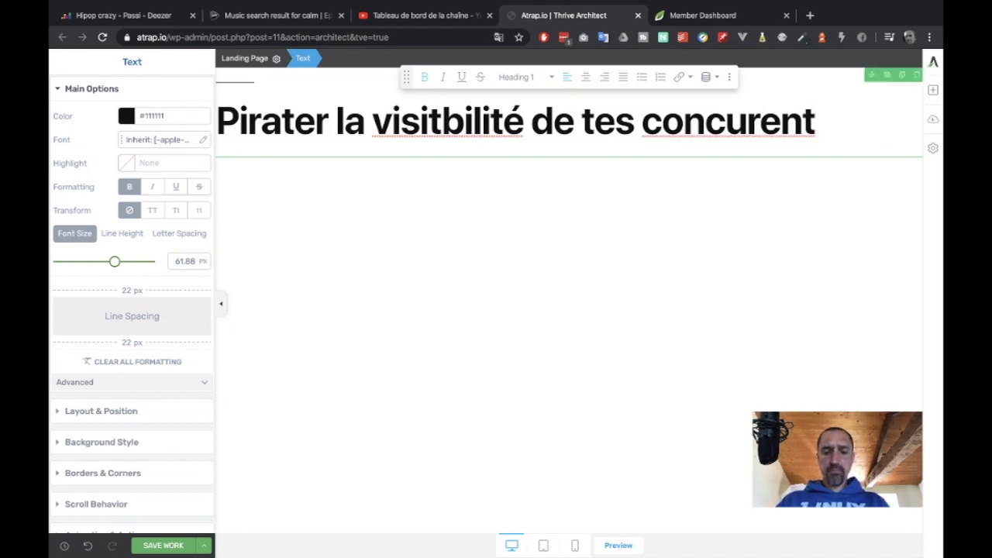
pyautogui.write('s')
pyautogui.hotkey('alt', 'shift', 'Left')
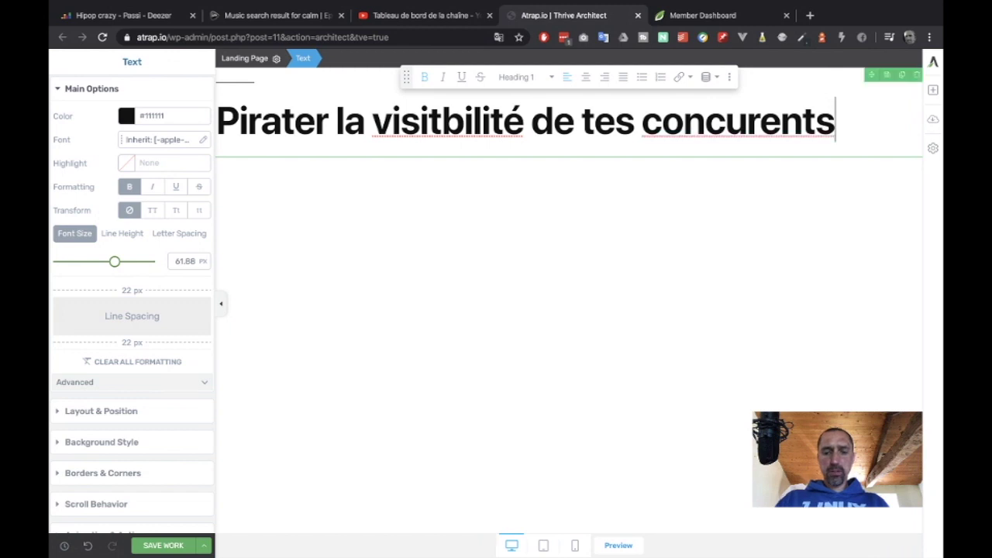
pyautogui.write('concurrents ')
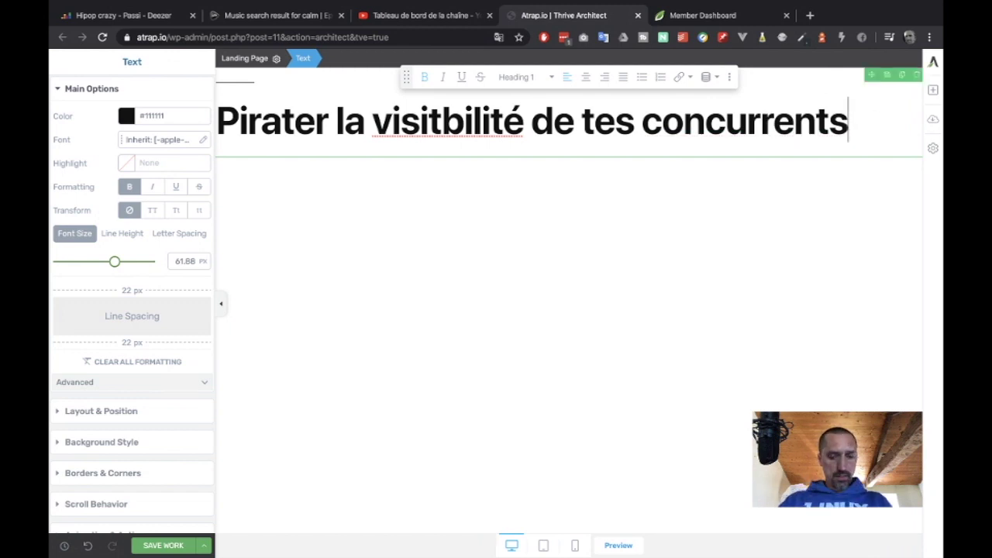
pyautogui.write(' et rempl')
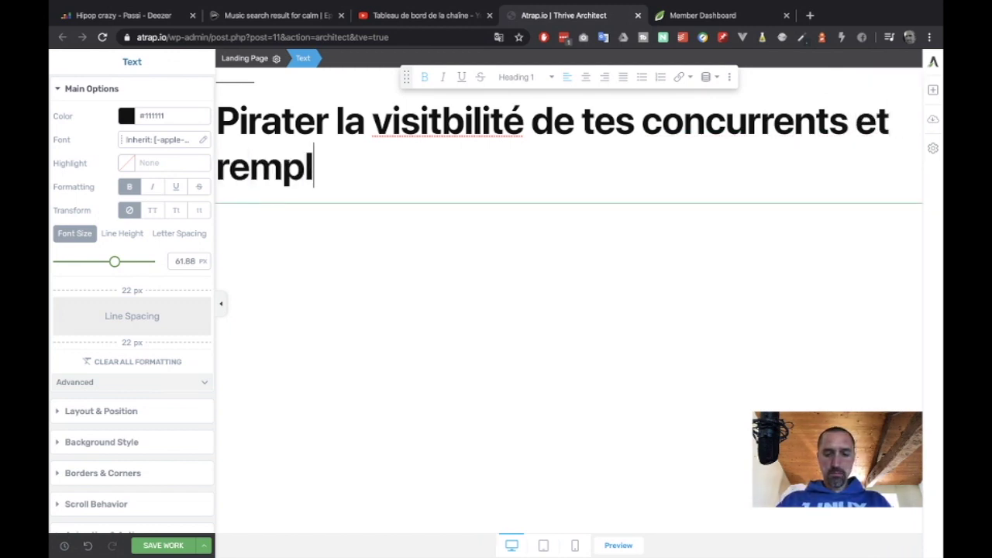
pyautogui.write('i ta m')
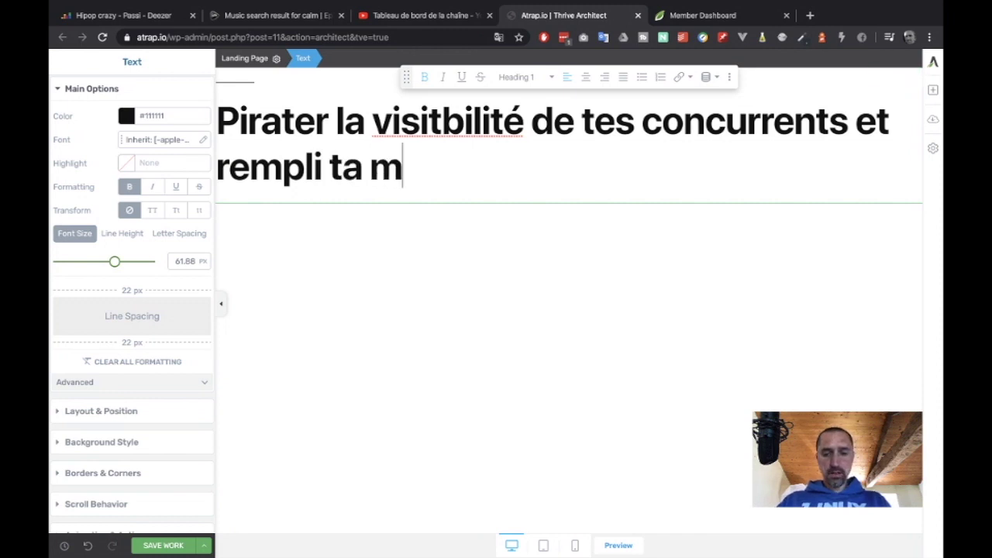
pyautogui.write('ailing liste')
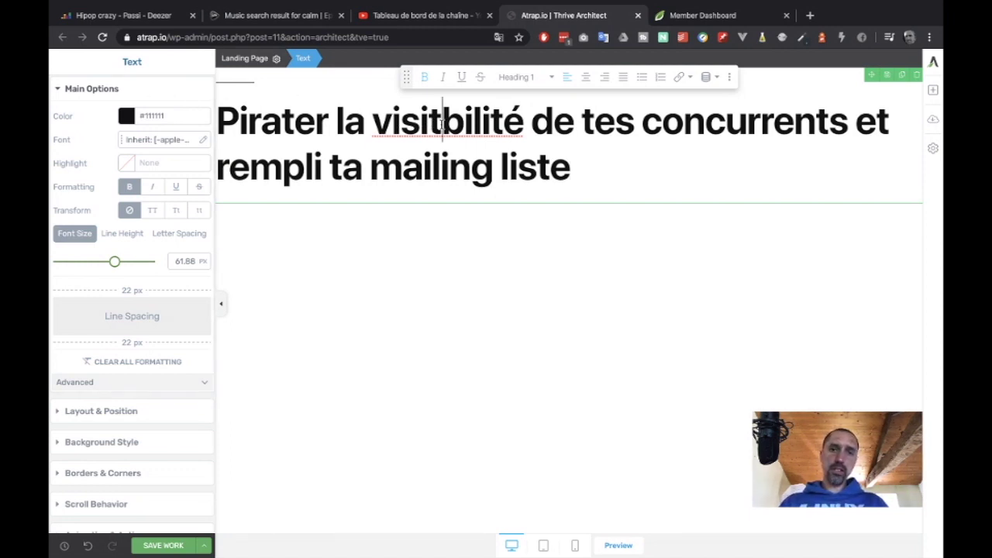
pyautogui.press('BackSpace')
pyautogui.click(518, 116)
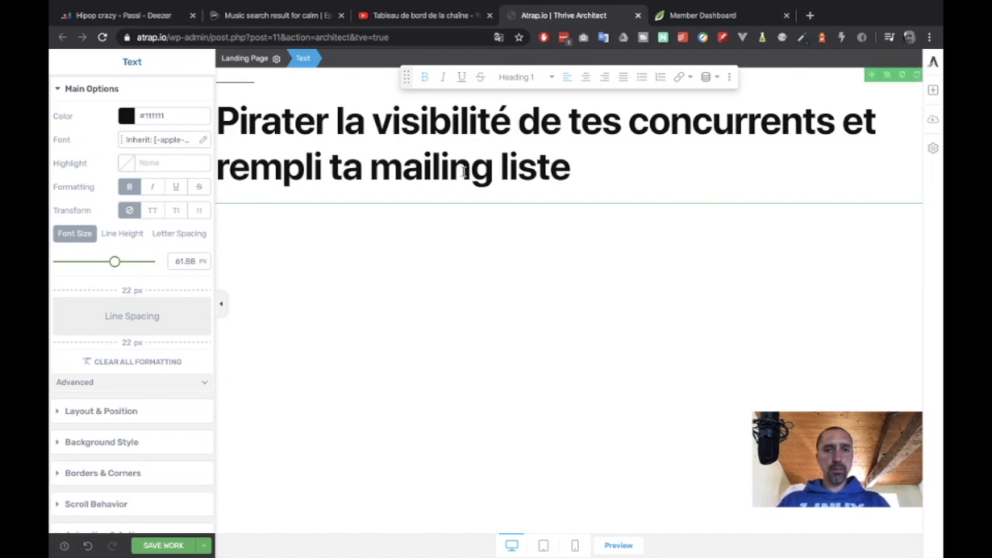
pyautogui.click(741, 168)
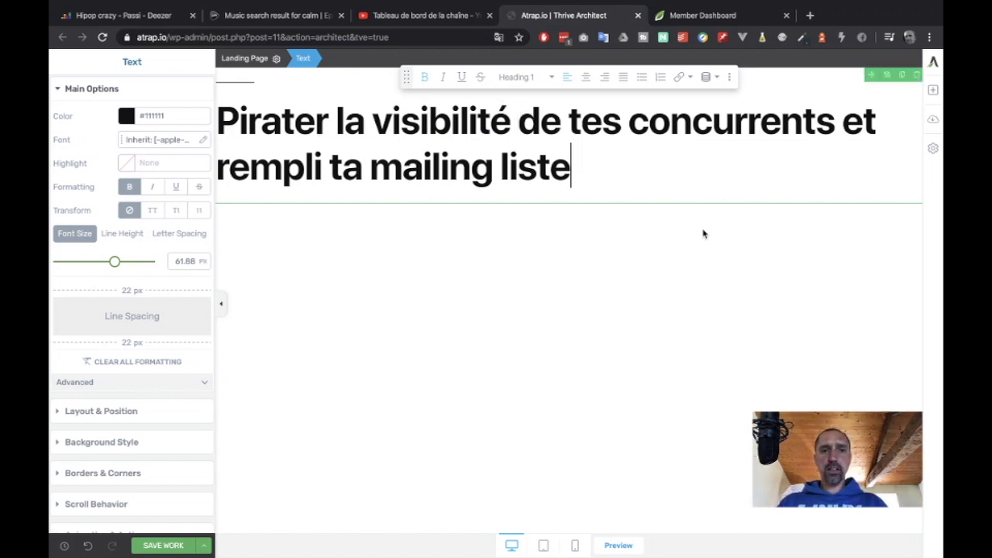
# Step: Add a Background Section below the heading and move the heading text into it
pyautogui.click(933, 90)
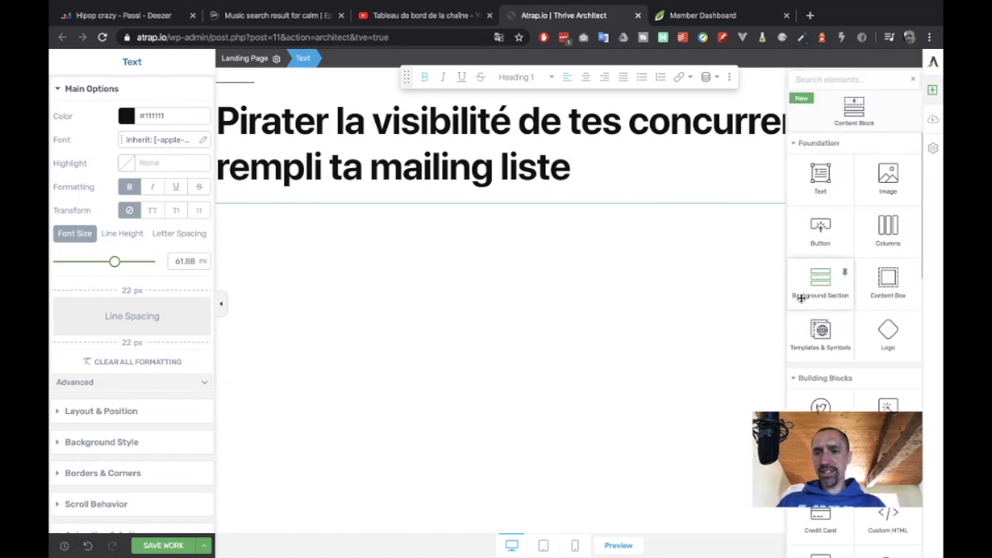
pyautogui.moveTo(822, 288); pyautogui.dragTo(577, 322)
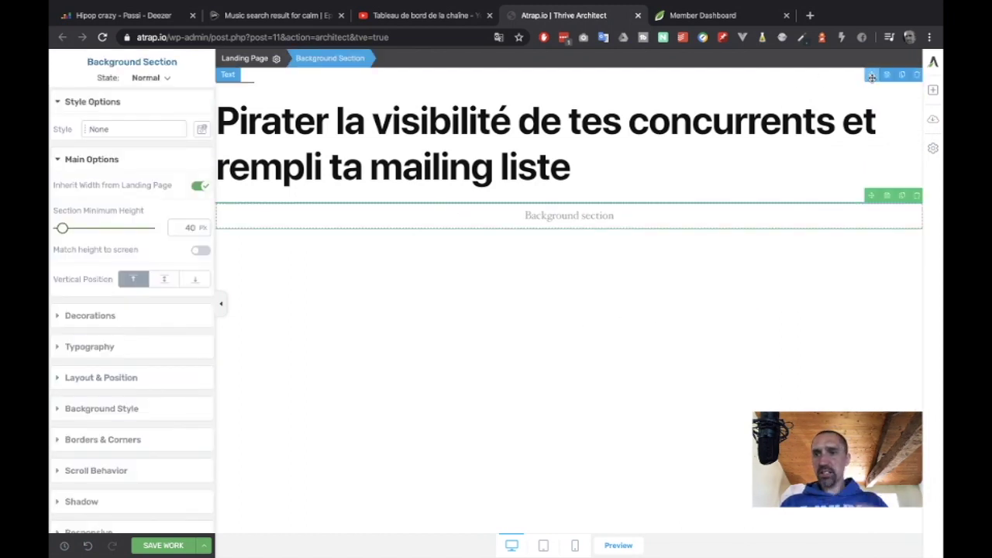
pyautogui.moveTo(872, 75); pyautogui.dragTo(550, 217)
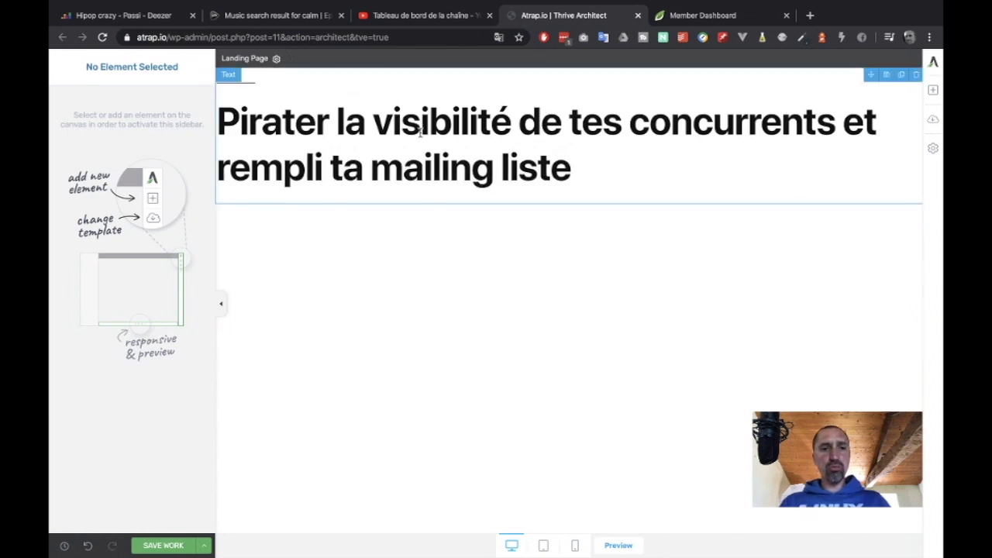
# Step: Stop the background section inheriting the landing page width, match its height to the screen, and centre its content vertically
pyautogui.click(306, 96)
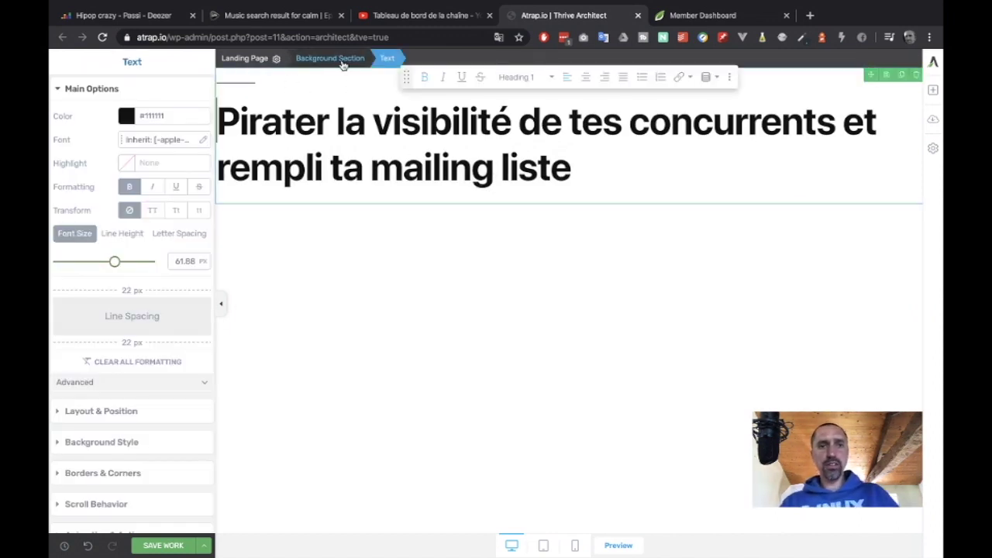
pyautogui.click(331, 60)
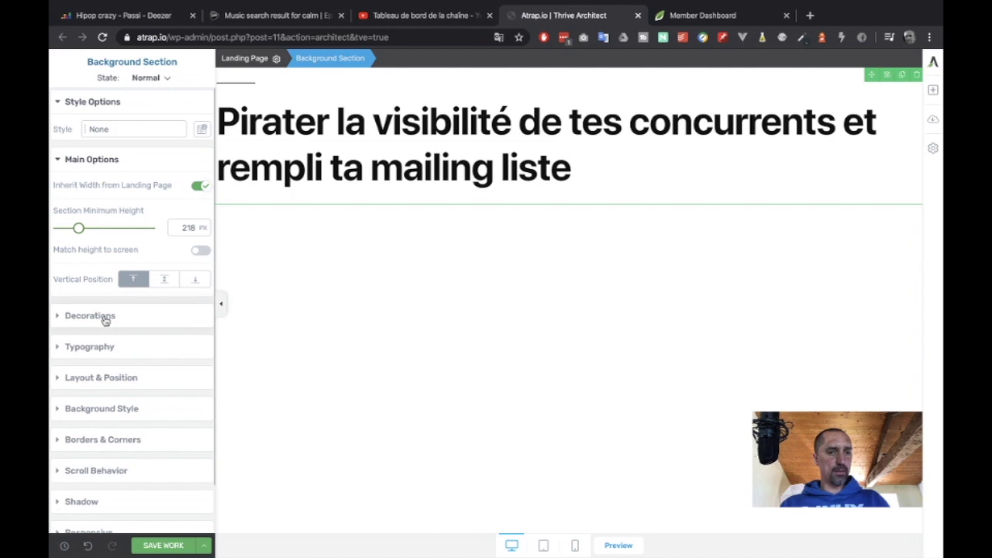
pyautogui.click(200, 186)
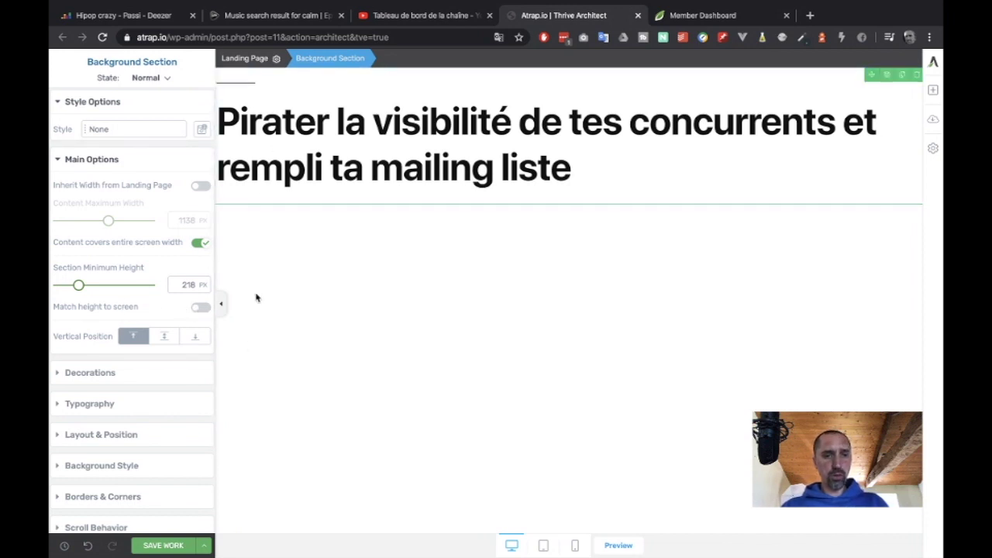
pyautogui.click(201, 308)
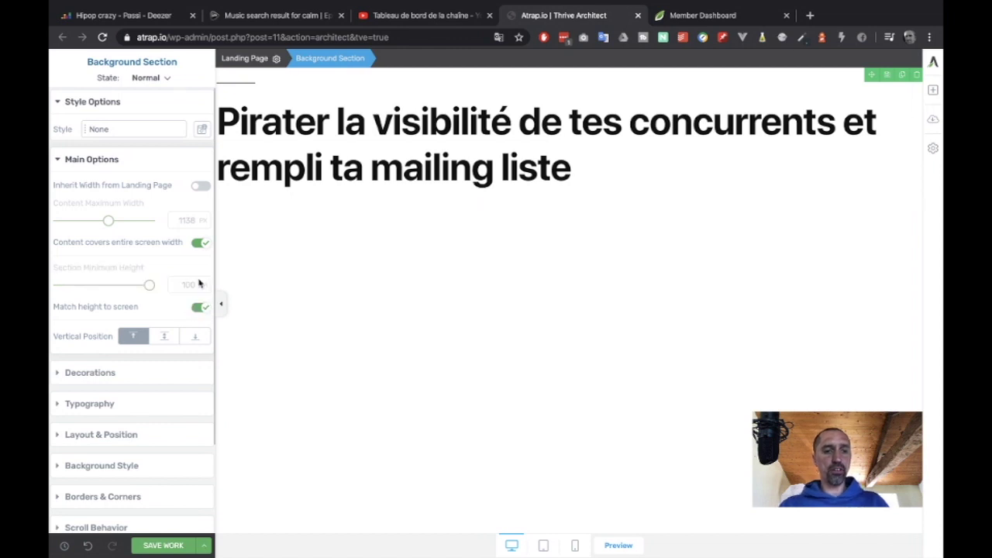
pyautogui.click(165, 336)
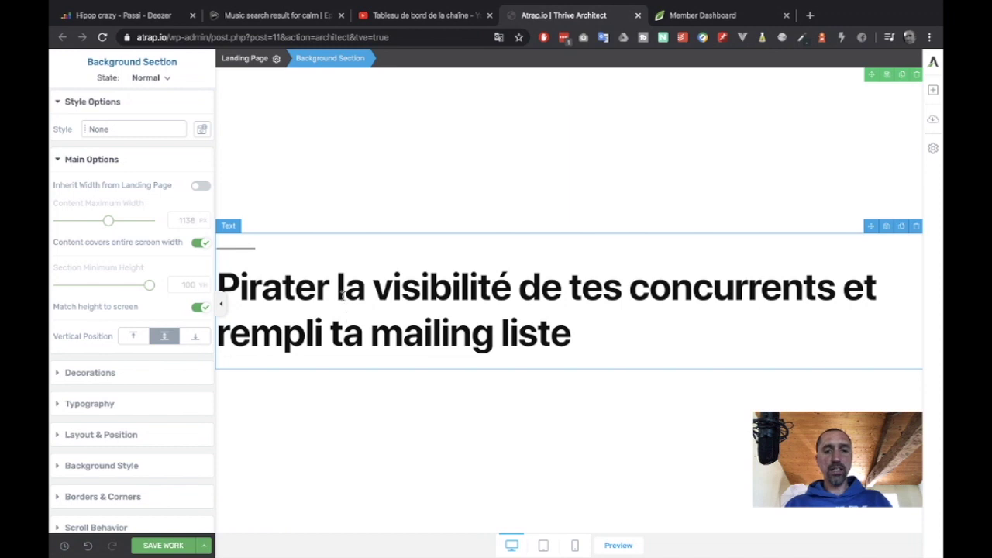
# Step: Insert a 1/2 + 1/2 two-column layout above the heading and move the heading into the left column
pyautogui.click(933, 90)
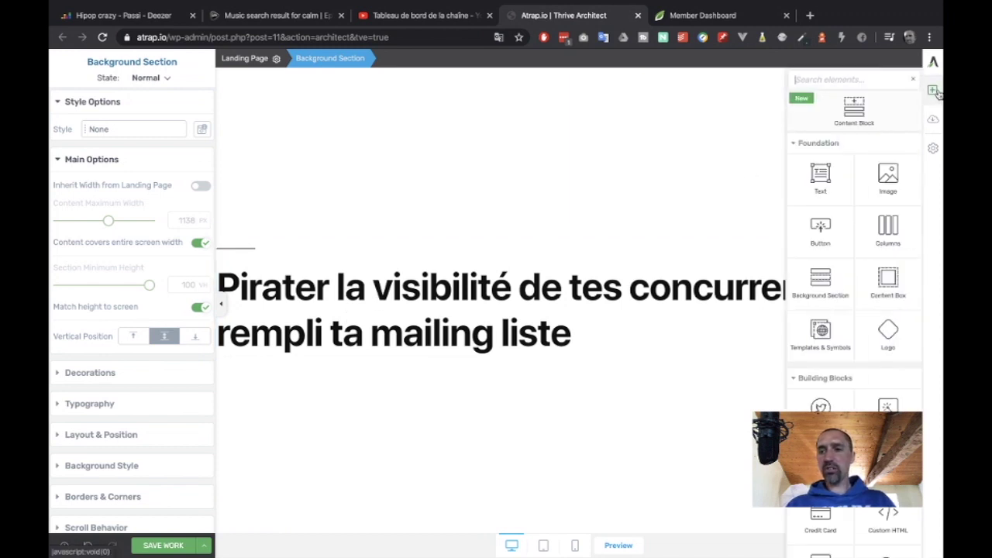
pyautogui.moveTo(889, 228); pyautogui.dragTo(648, 252)
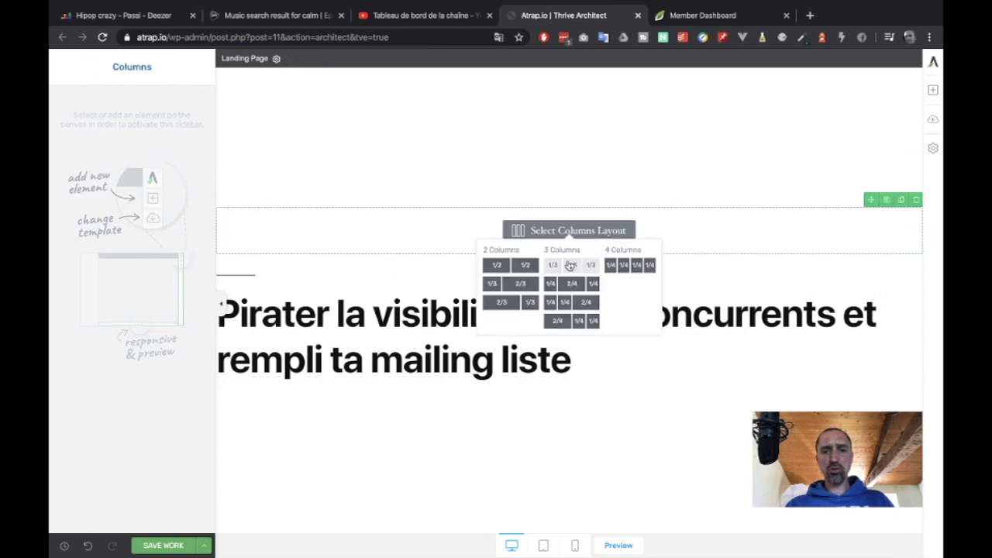
pyautogui.click(504, 266)
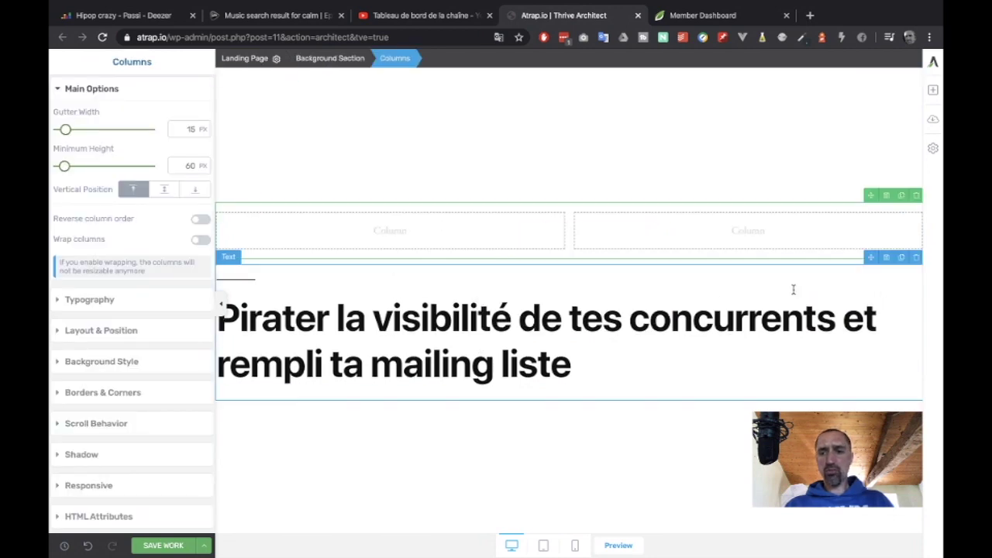
pyautogui.moveTo(870, 258); pyautogui.dragTo(464, 235)
pyautogui.click(393, 287)
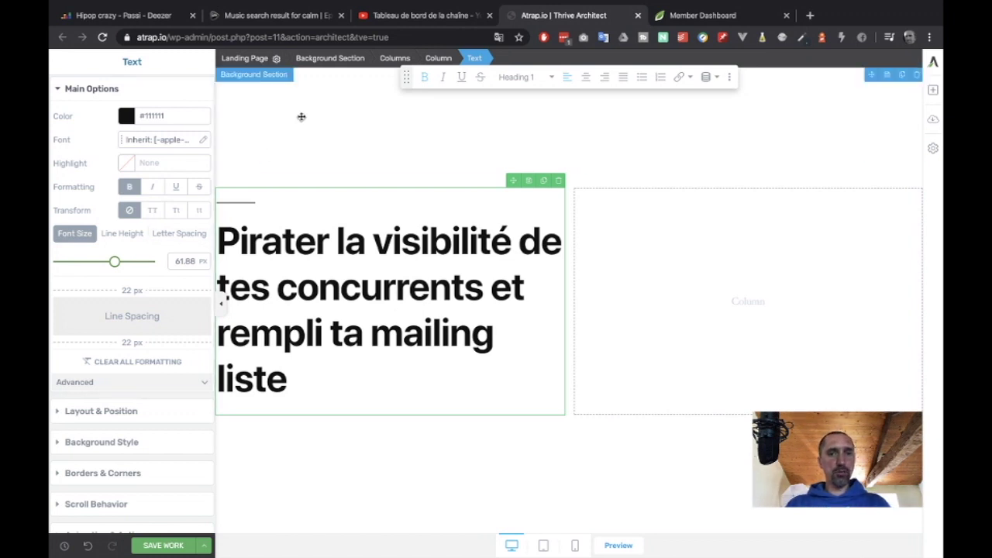
# Step: Turn off full-screen-width content for the background section and set its content maximum width to 1080 px
pyautogui.click(302, 118)
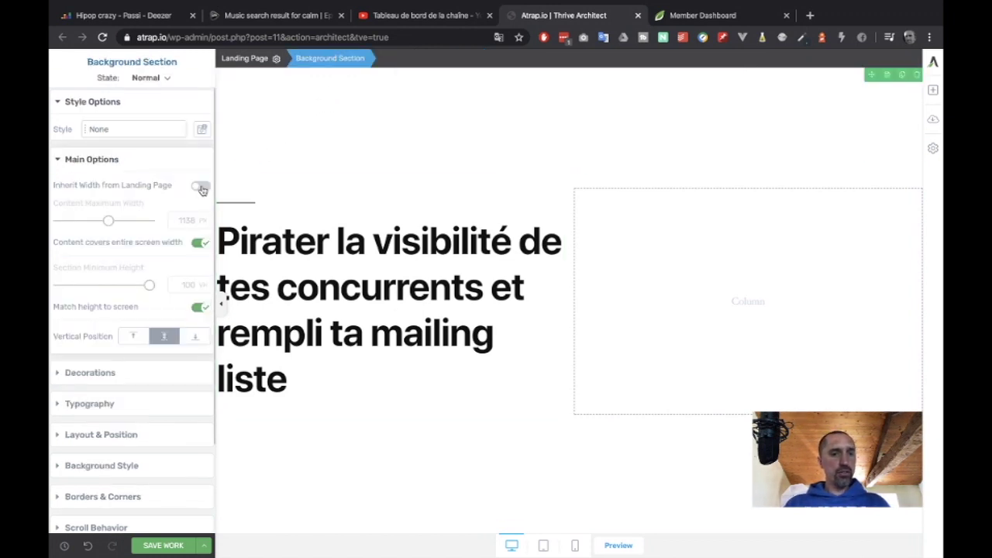
pyautogui.click(199, 244)
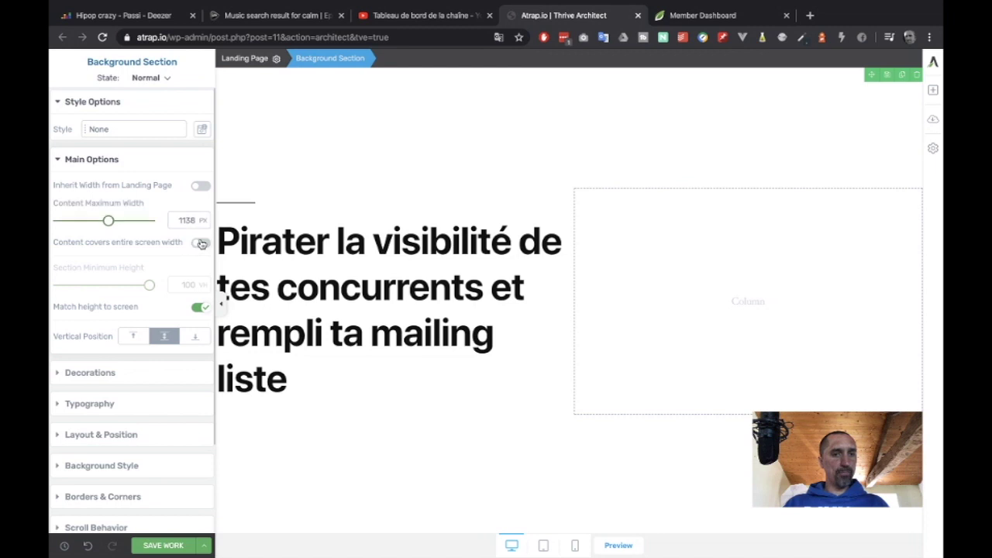
pyautogui.doubleClick(188, 220)
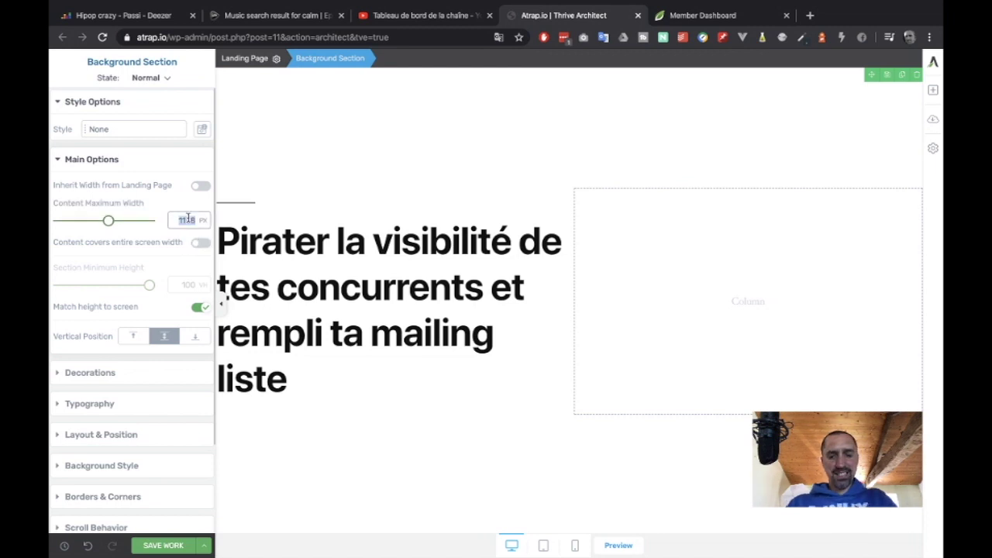
pyautogui.write('900')
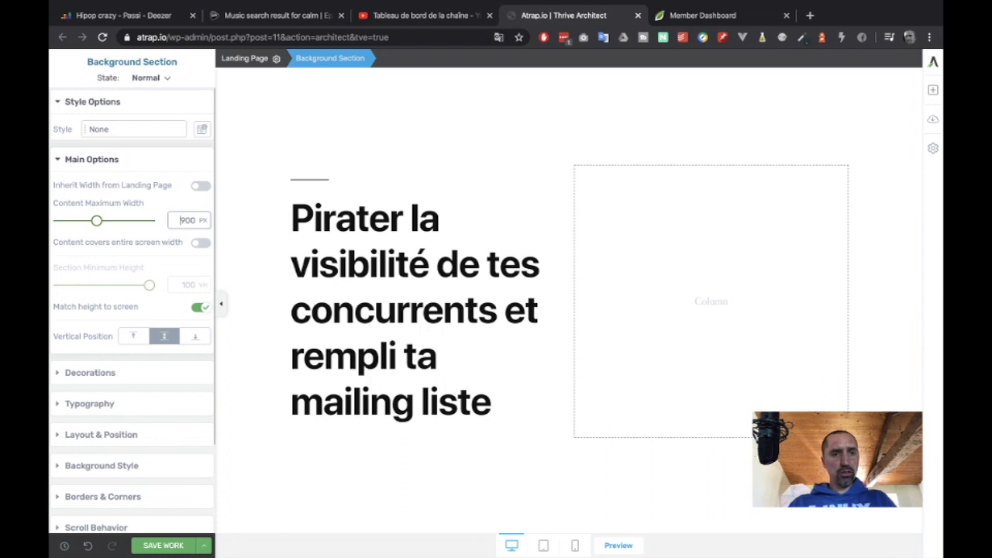
pyautogui.write('1080')
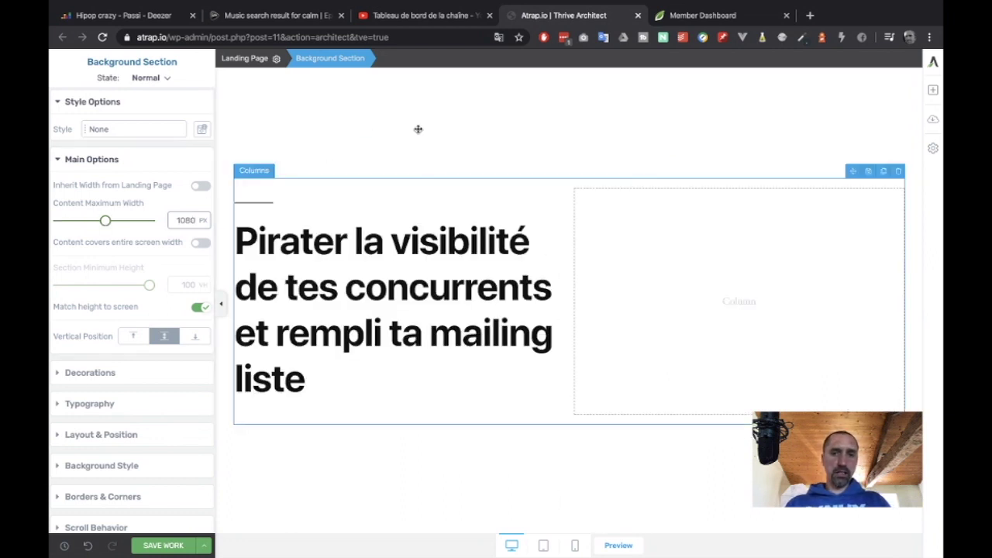
# Step: Reduce the heading's font size to 51 px and transform its text to uppercase
pyautogui.click(387, 320)
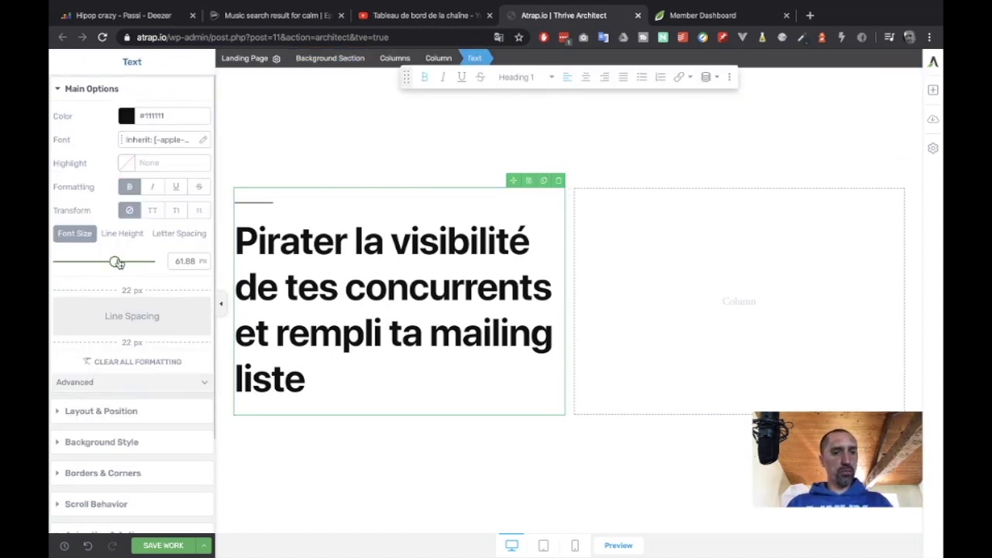
pyautogui.moveTo(117, 267); pyautogui.dragTo(105, 263)
pyautogui.click(153, 212)
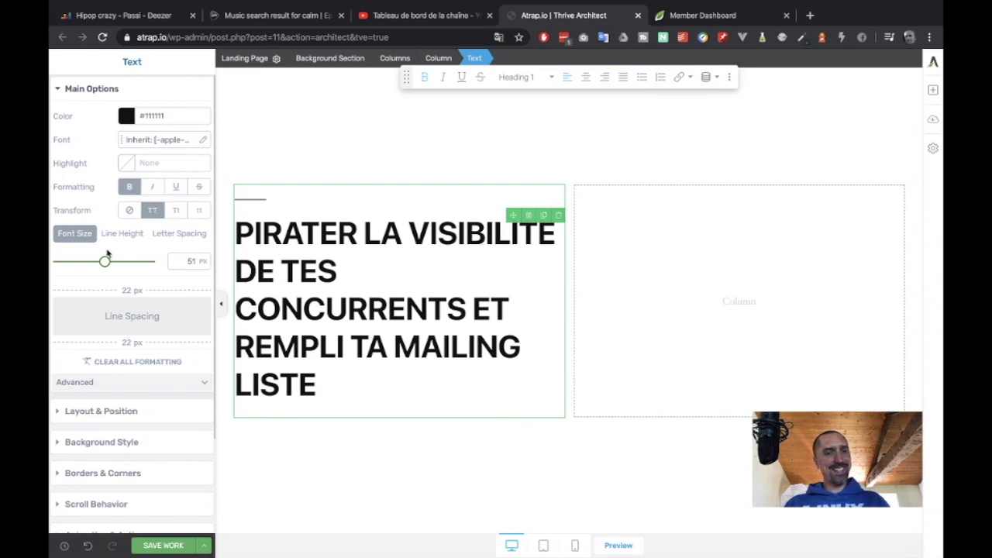
# Step: Remove the heading's uppercase transform, fine-tune its font size to fill three lines, and save the page
pyautogui.moveTo(105, 264); pyautogui.dragTo(103, 262)
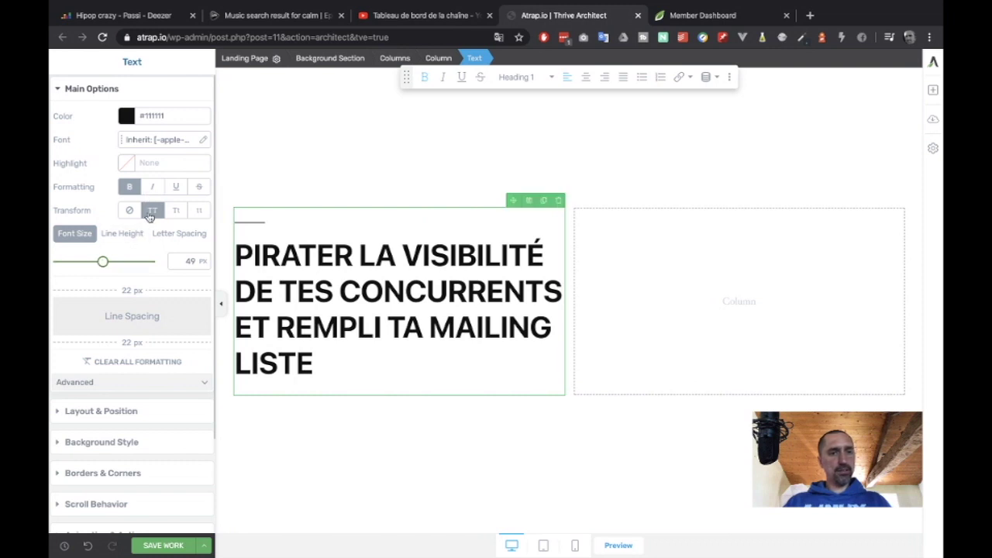
pyautogui.click(130, 210)
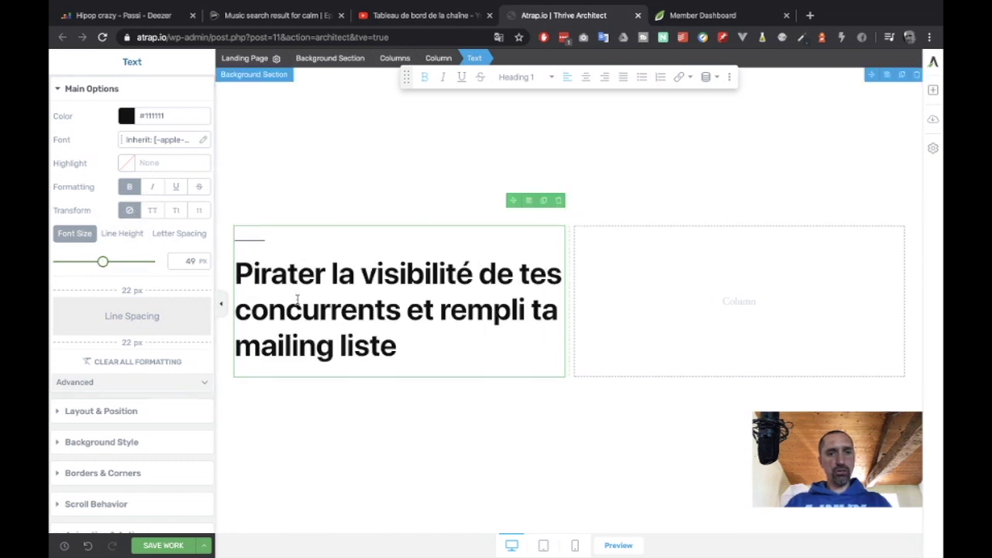
pyautogui.moveTo(104, 264); pyautogui.dragTo(104, 261)
pyautogui.click(368, 160)
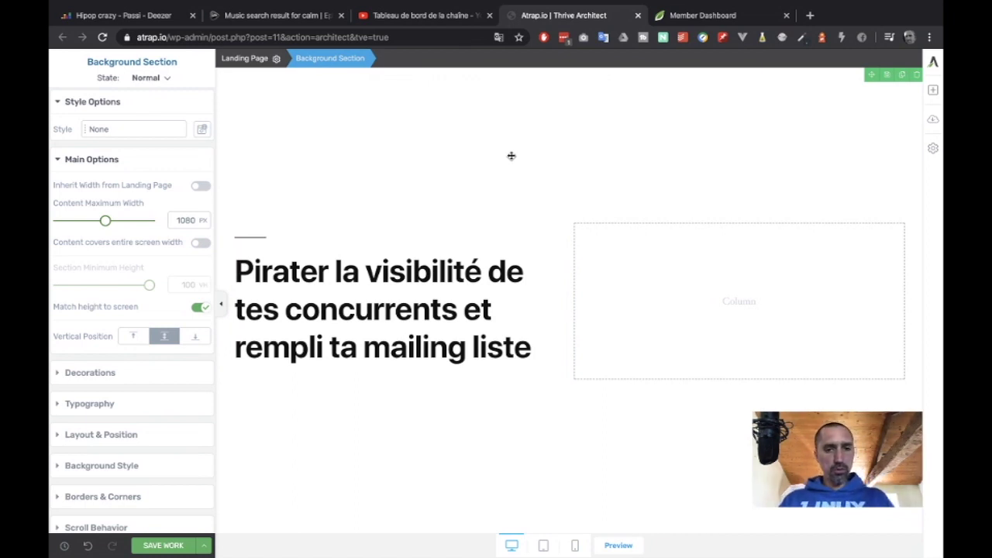
pyautogui.hotkey('ctrl', 's')
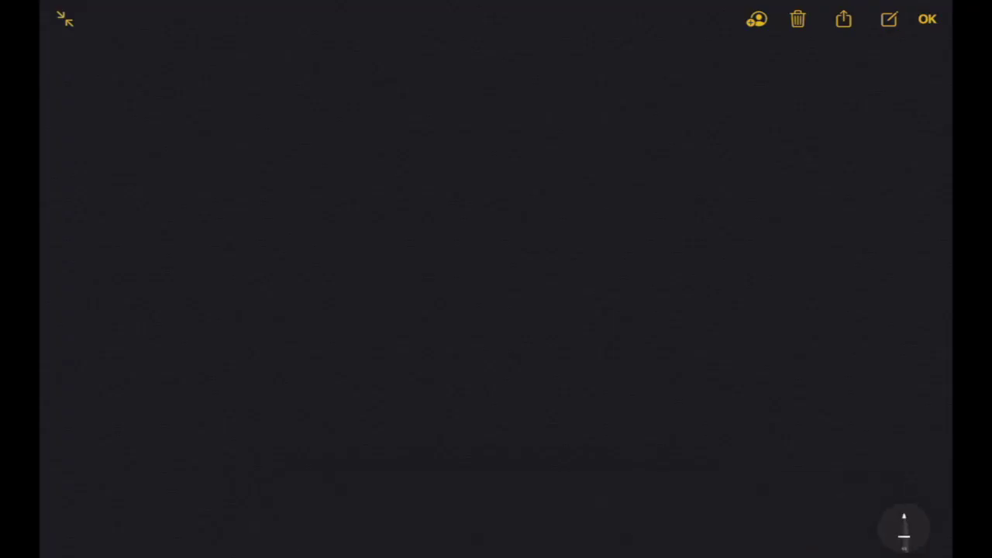
pyautogui.moveTo(239, 79); pyautogui.dragTo(816, 68)
pyautogui.moveTo(238, 81); pyautogui.dragTo(252, 467)
pyautogui.moveTo(824, 74); pyautogui.dragTo(820, 518)
pyautogui.moveTo(289, 107)
pyautogui.mouseDown()
pyautogui.moveTo(293, 127)
pyautogui.moveTo(333, 109)
pyautogui.moveTo(383, 132)
pyautogui.mouseUp()
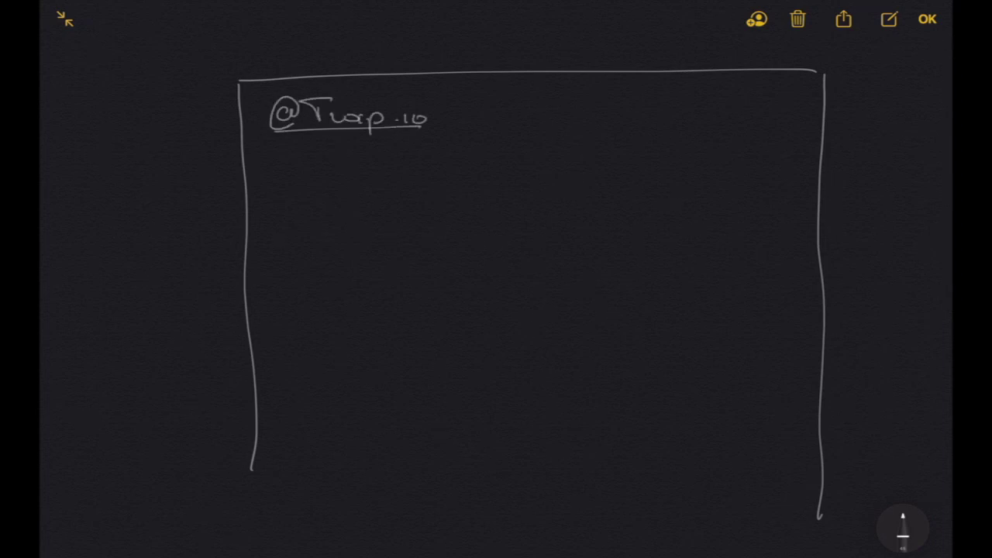
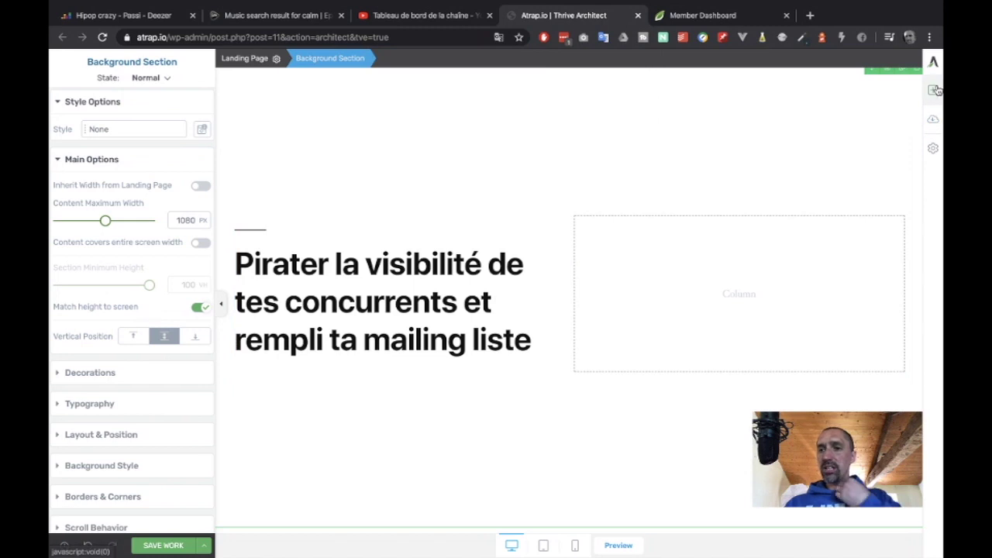
# Step: Back in Thrive Architect, add a second background section beneath the heading section and place a content block under it
pyautogui.click(933, 90)
pyautogui.moveTo(841, 268); pyautogui.dragTo(595, 511)
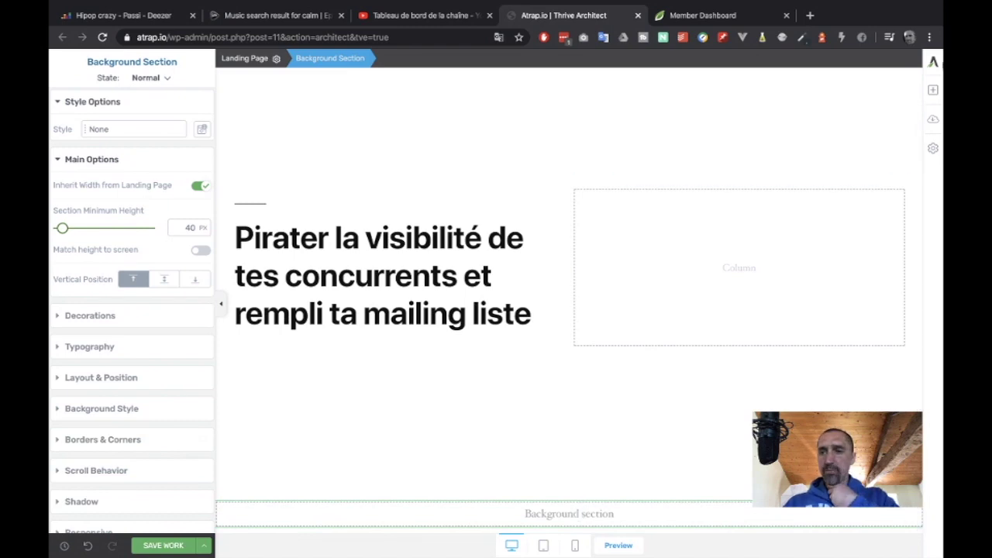
pyautogui.click(934, 89)
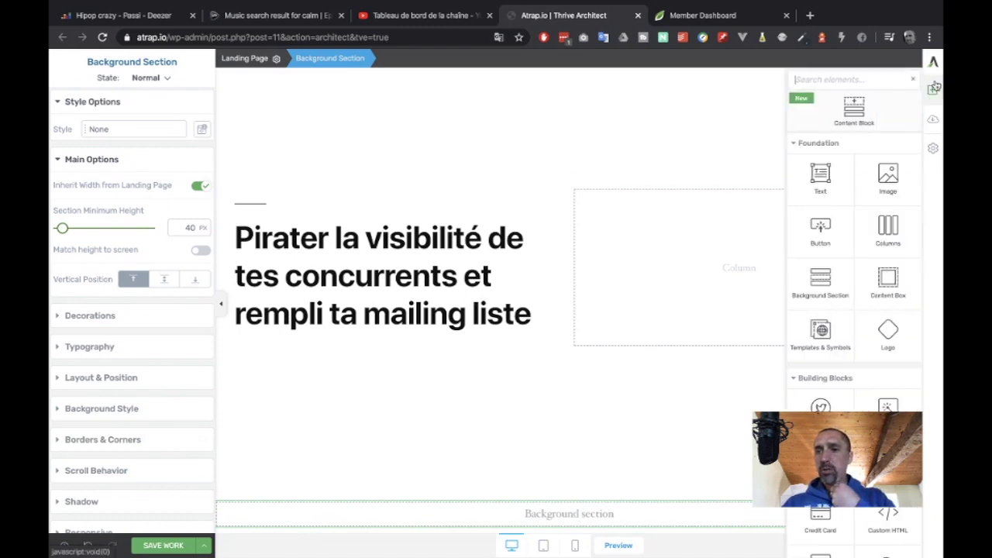
pyautogui.click(856, 113)
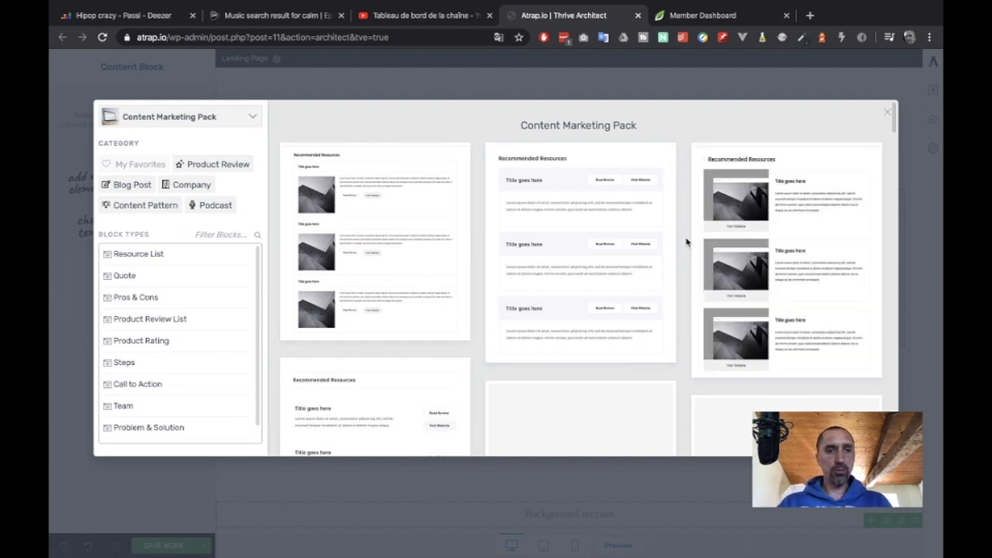
# Step: Browse the Content Marketing Pack's block templates, from the resource lists and quotes through to the podcast subscription blocks
pyautogui.scroll(-5, 686, 242)
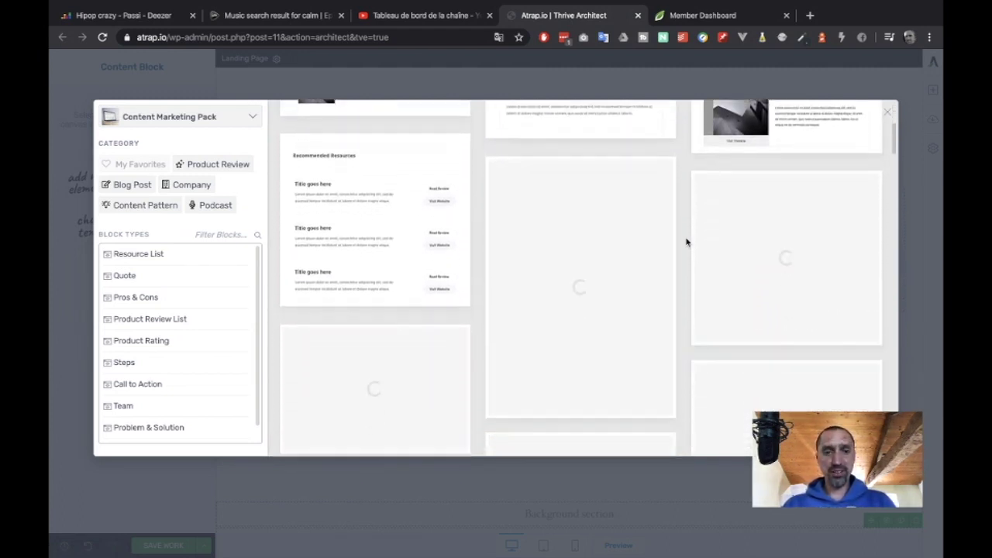
pyautogui.scroll(-1, 686, 242)
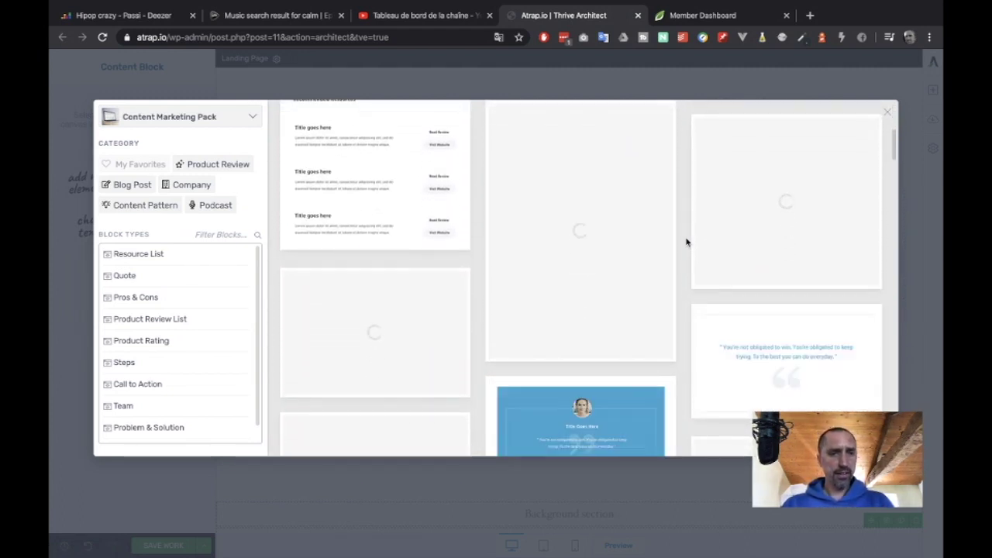
pyautogui.scroll(-2, 686, 243)
pyautogui.scroll(-3, 686, 243)
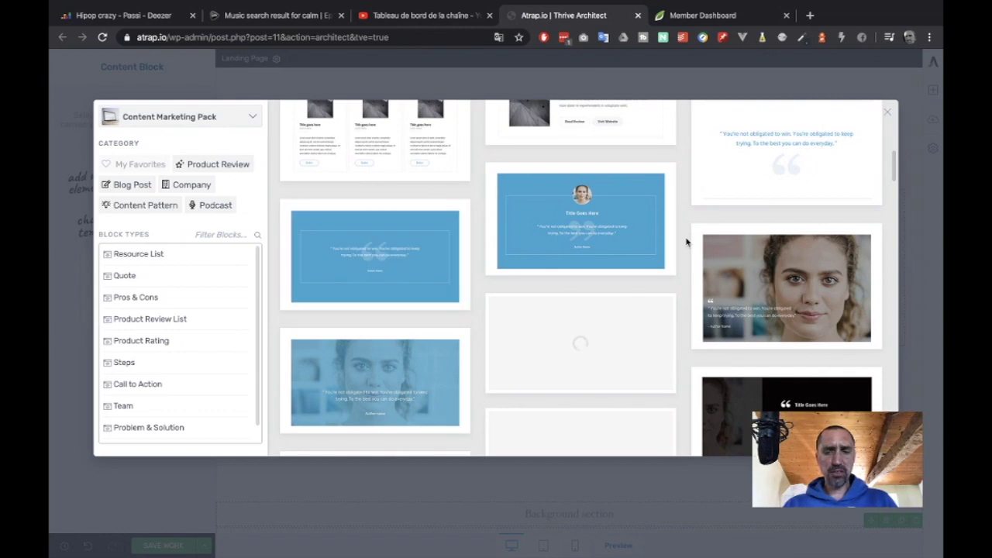
pyautogui.scroll(-2, 686, 243)
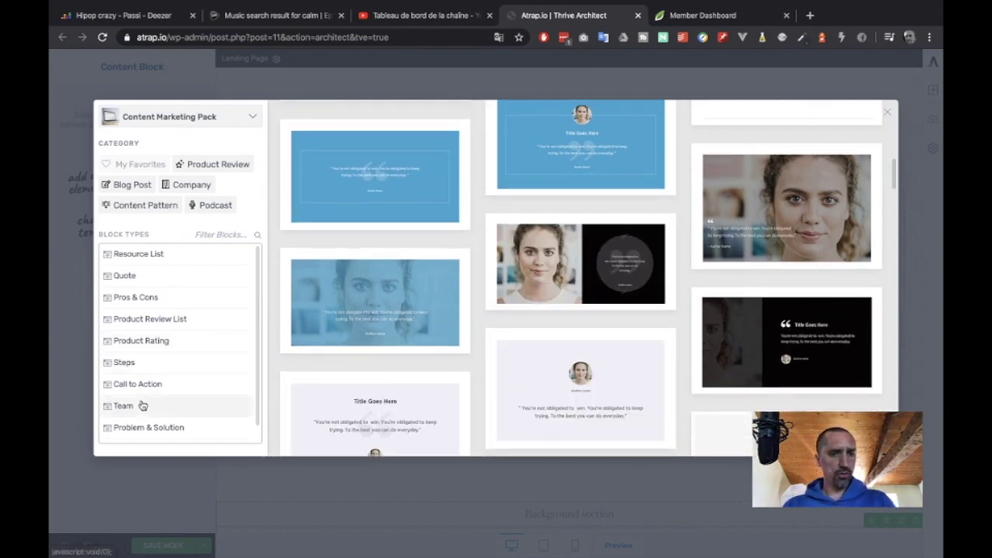
pyautogui.scroll(-1, 174, 425)
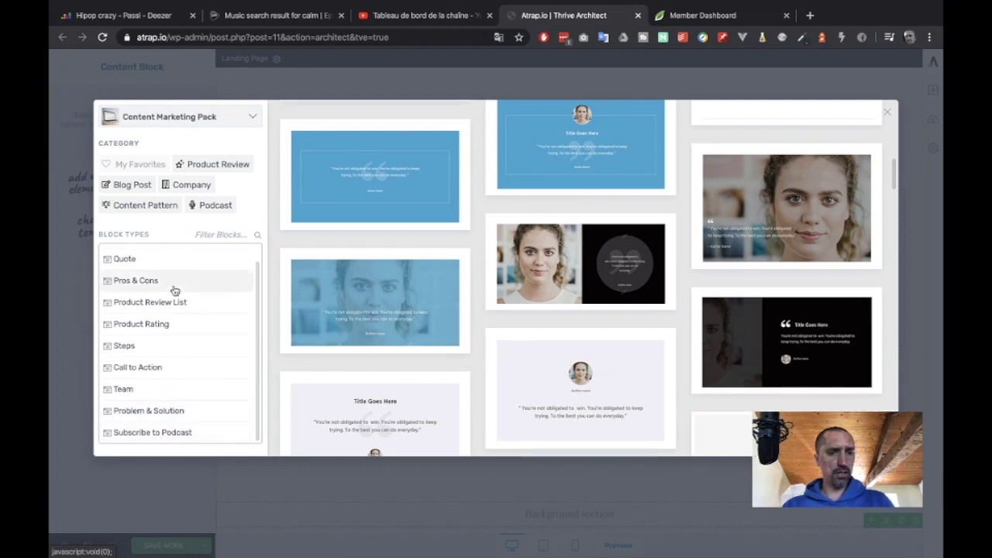
pyautogui.scroll(1, 173, 299)
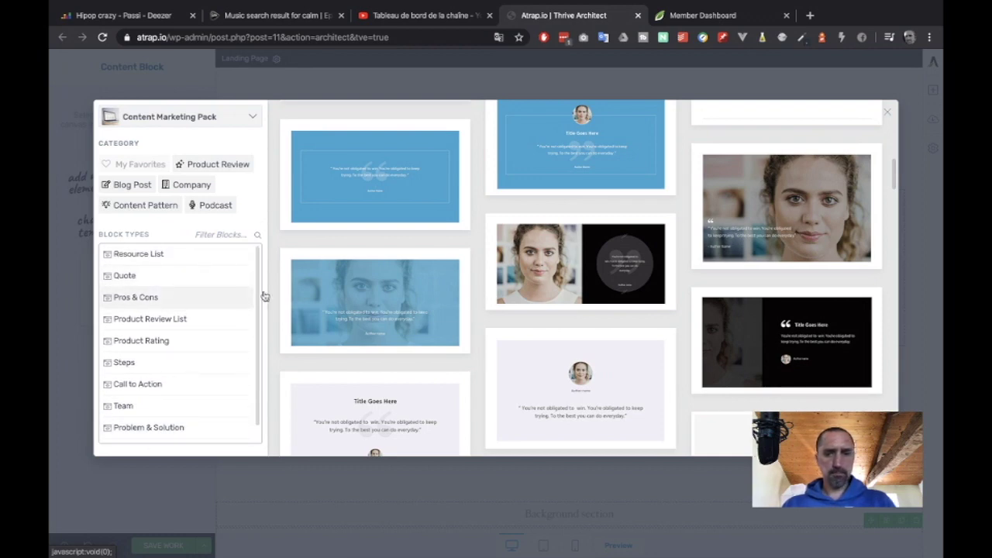
pyautogui.scroll(-10, 483, 355)
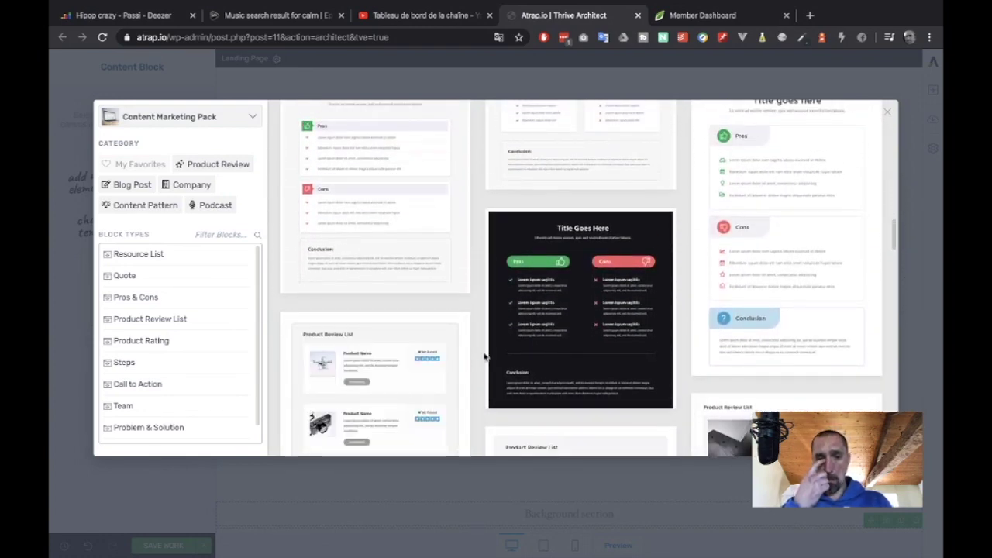
pyautogui.scroll(-6, 484, 356)
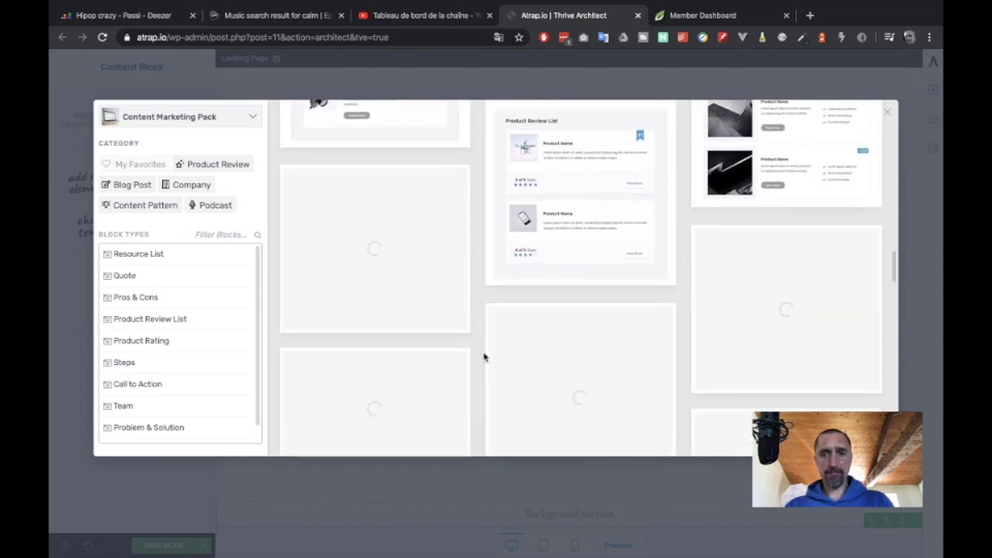
pyautogui.scroll(-1, 484, 357)
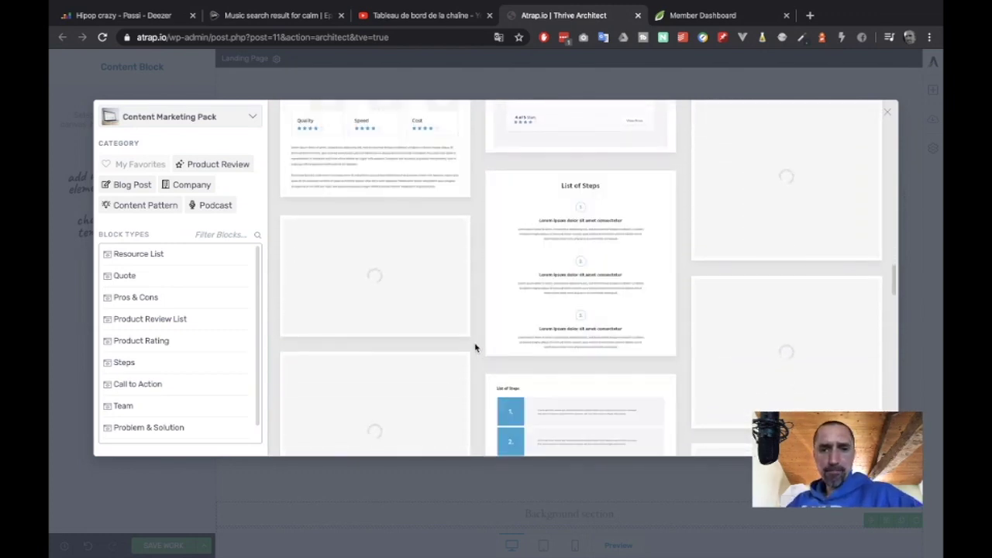
pyautogui.scroll(-2, 475, 348)
pyautogui.scroll(-8, 476, 347)
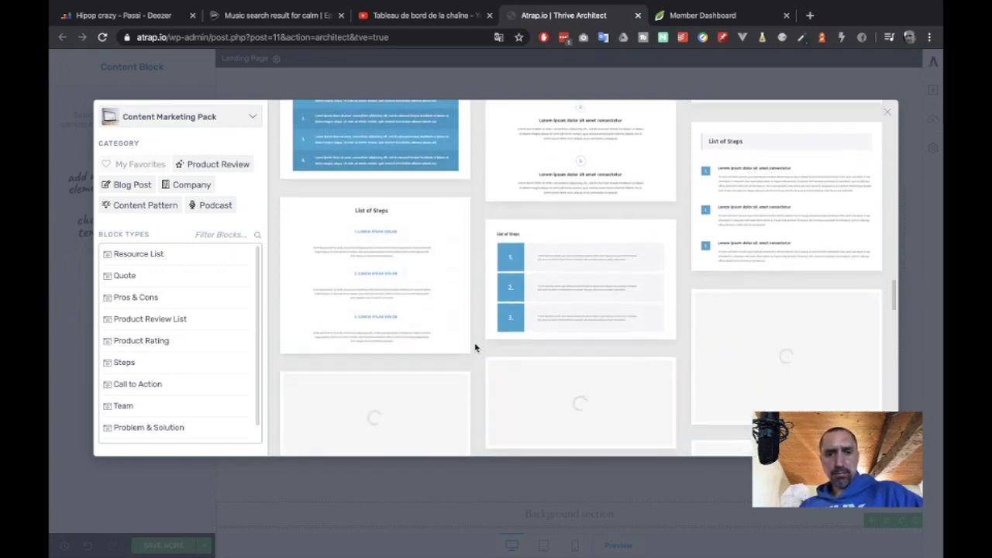
pyautogui.scroll(-4, 476, 348)
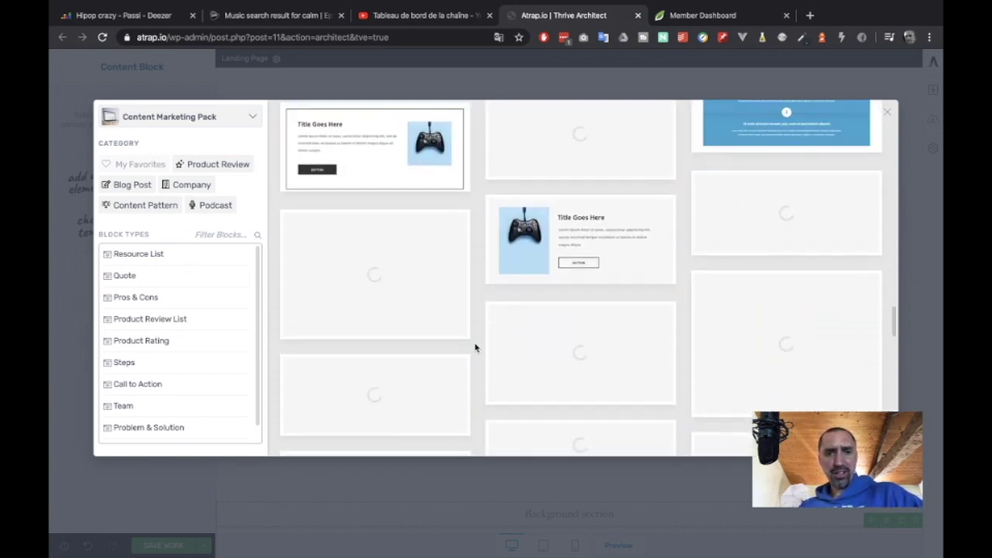
pyautogui.scroll(-4, 475, 347)
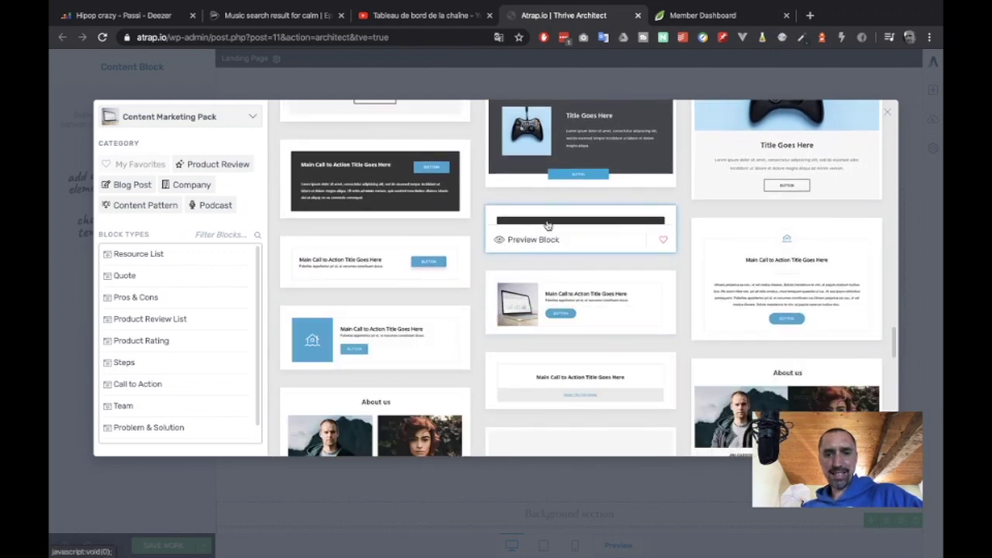
pyautogui.scroll(-5, 476, 295)
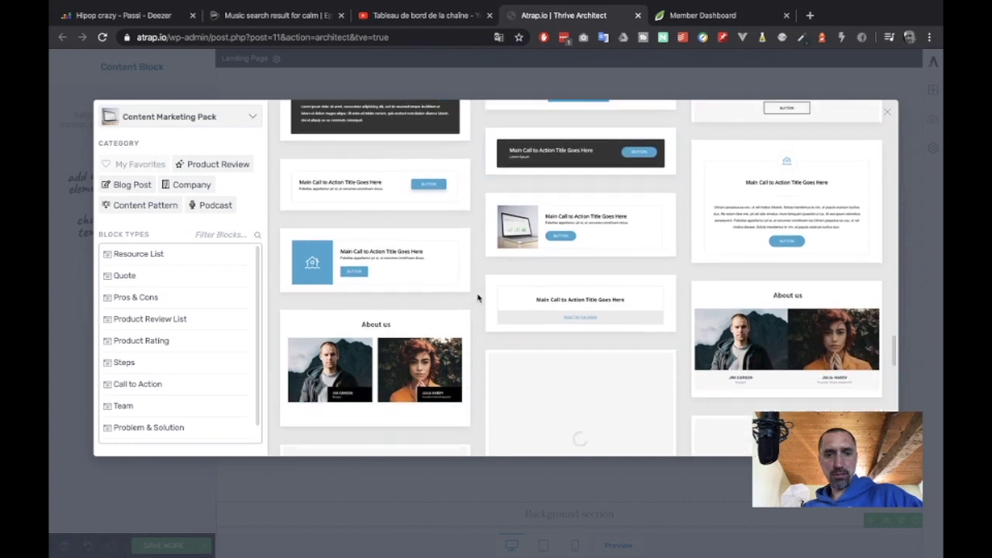
pyautogui.scroll(-2, 477, 298)
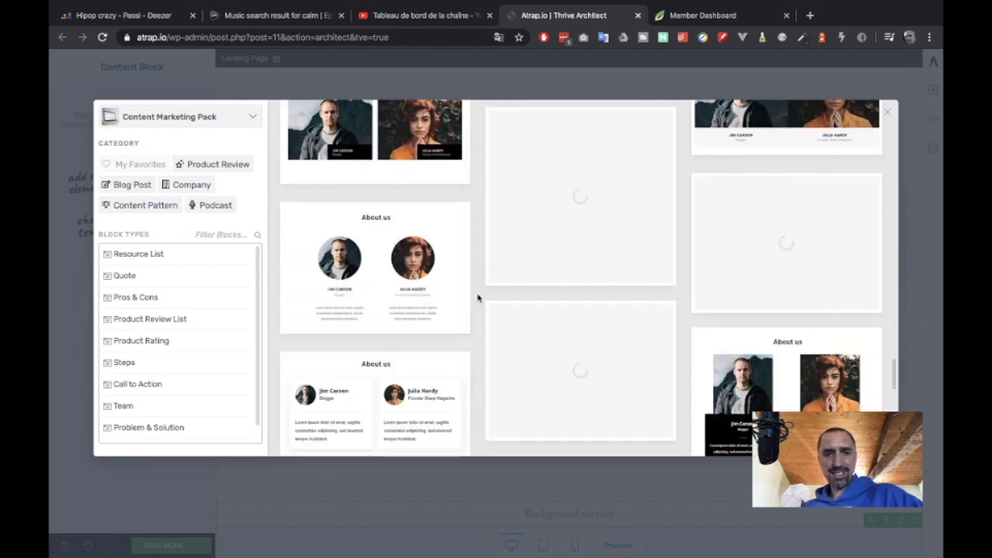
pyautogui.scroll(-3, 478, 298)
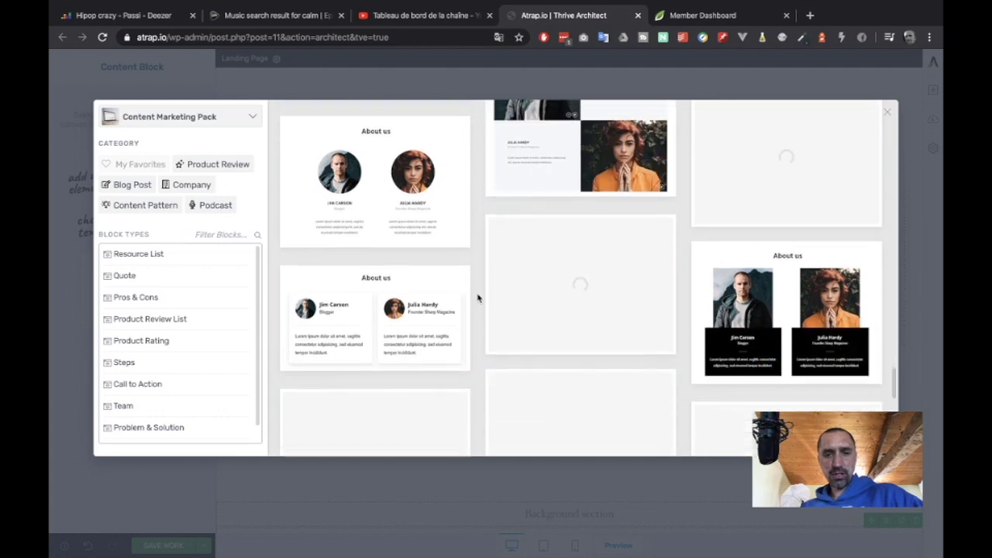
pyautogui.scroll(-3, 478, 298)
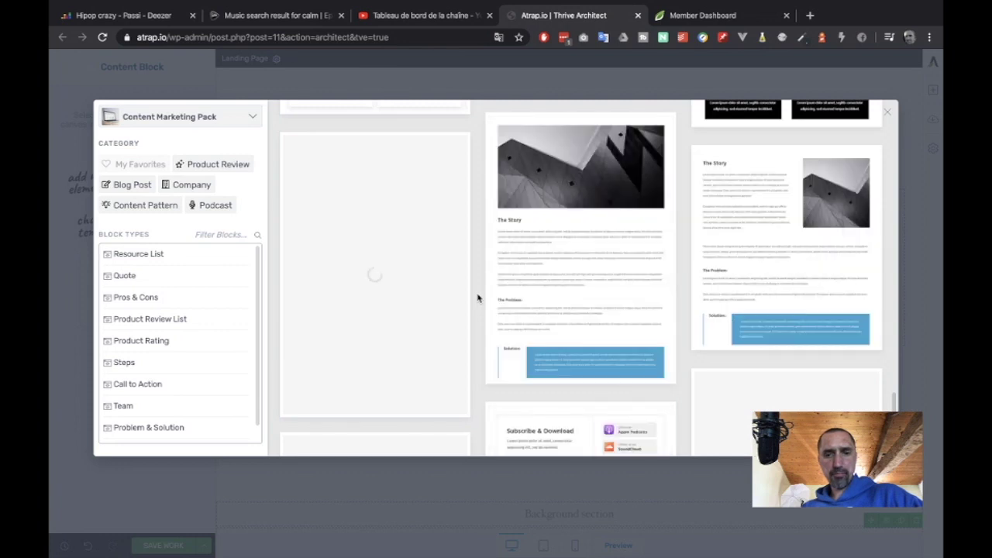
pyautogui.scroll(-7, 478, 297)
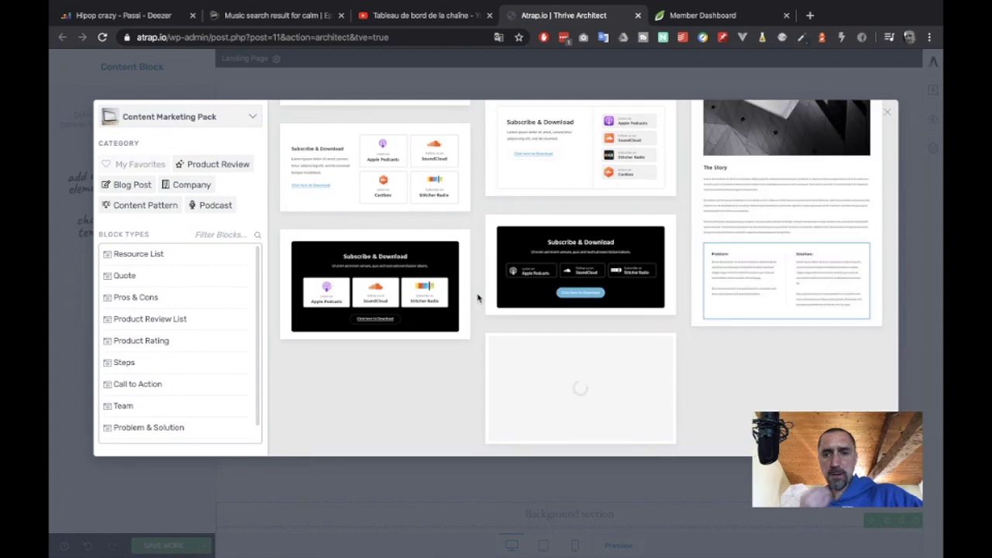
pyautogui.scroll(-10, 478, 298)
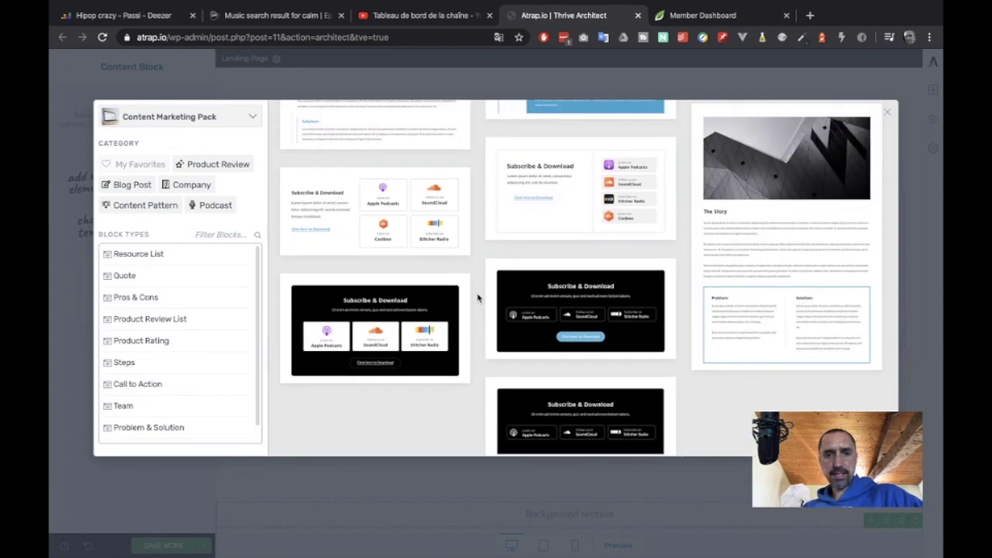
# Step: Insert the Team 07 "About us" template and move its content box into the empty second background section
pyautogui.scroll(2, 478, 298)
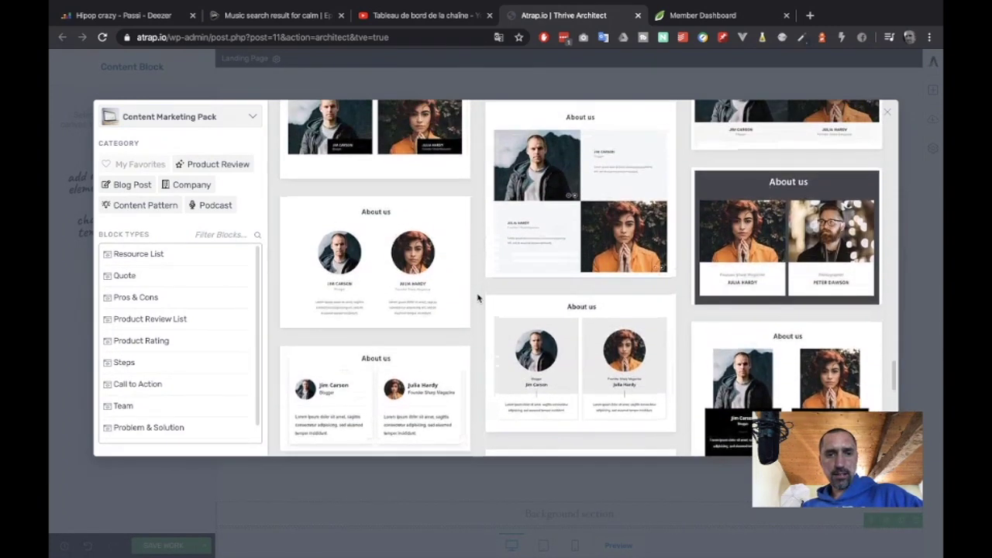
pyautogui.click(385, 259)
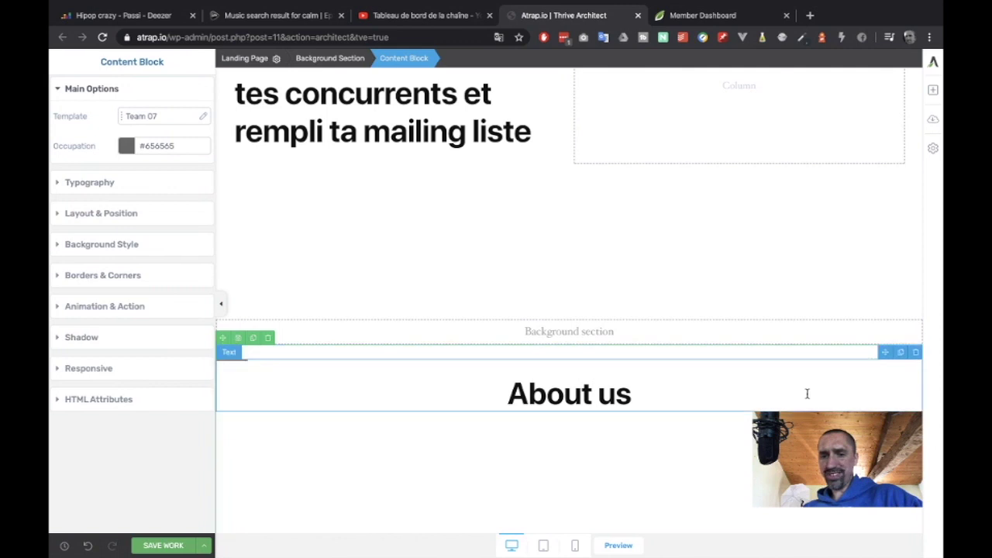
pyautogui.click(858, 355)
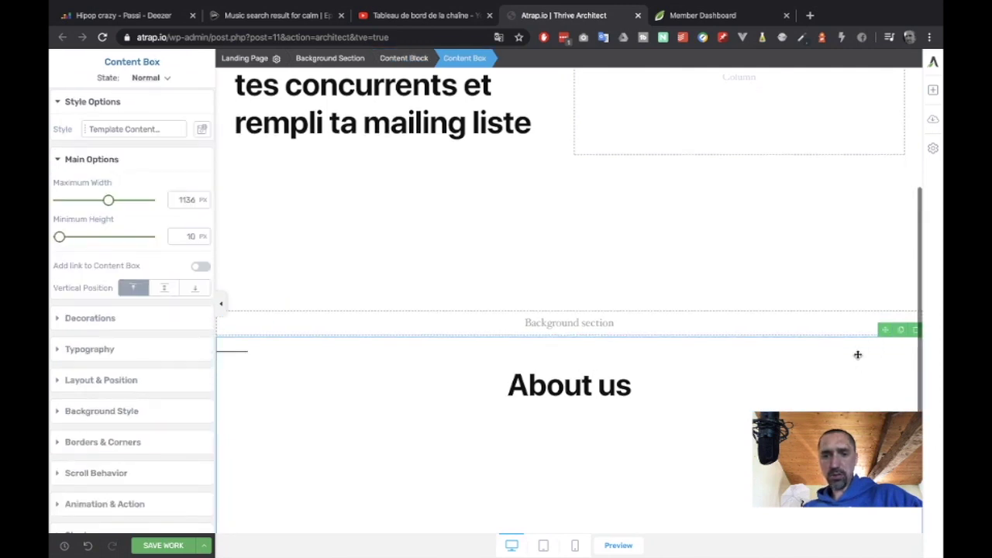
pyautogui.scroll(-3, 858, 355)
pyautogui.scroll(1, 858, 355)
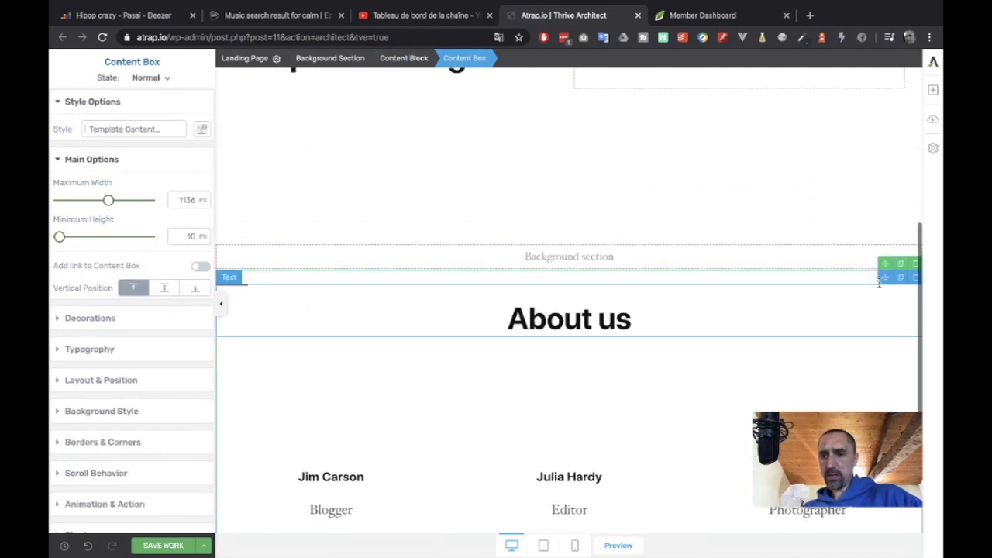
pyautogui.moveTo(886, 263); pyautogui.dragTo(653, 256)
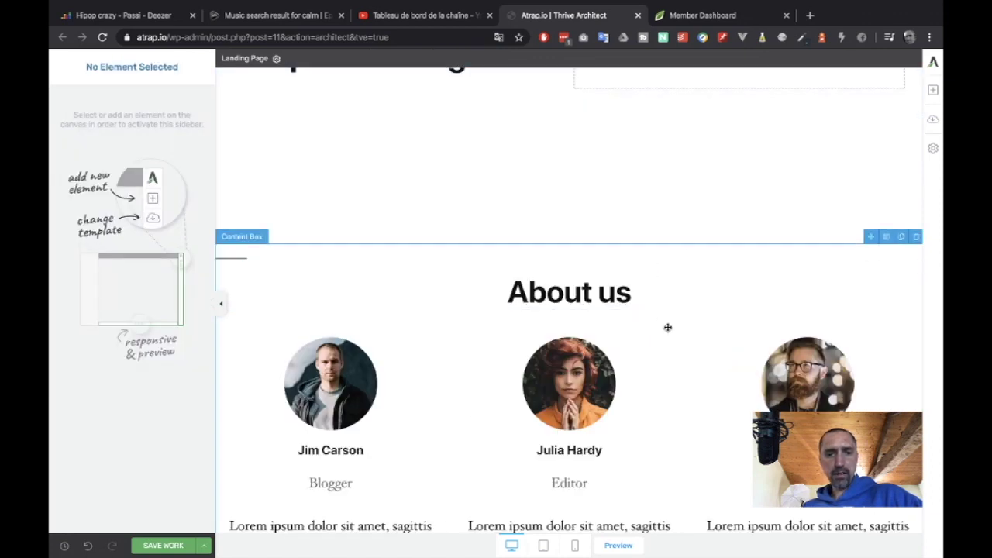
# Step: Set the minimum height of the background section containing the About us block to 900 px
pyautogui.scroll(-2, 643, 281)
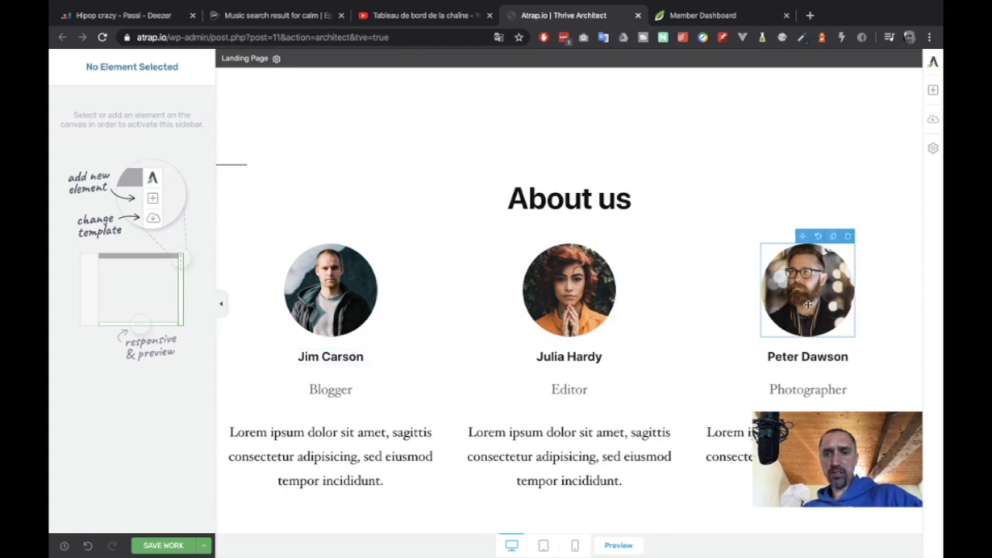
pyautogui.scroll(2, 557, 217)
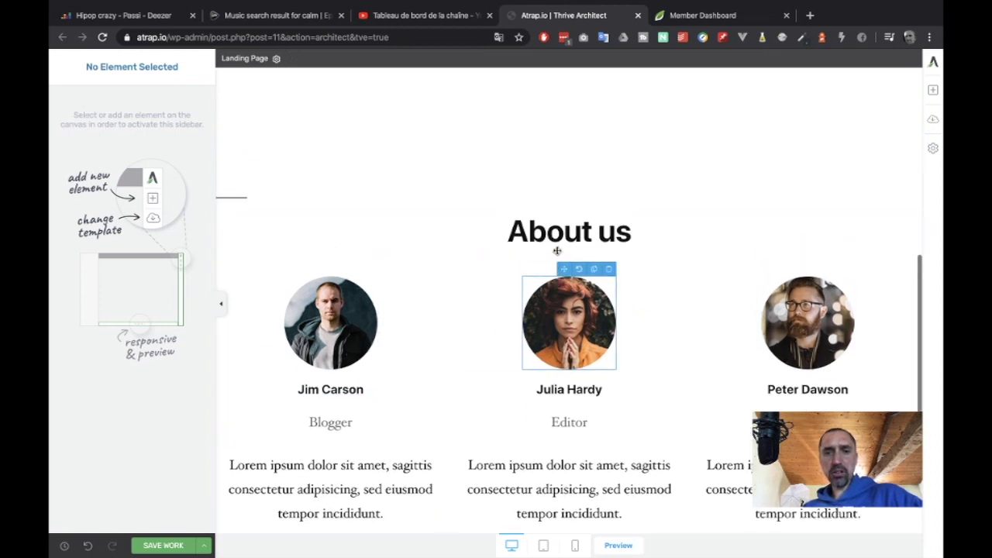
pyautogui.click(524, 270)
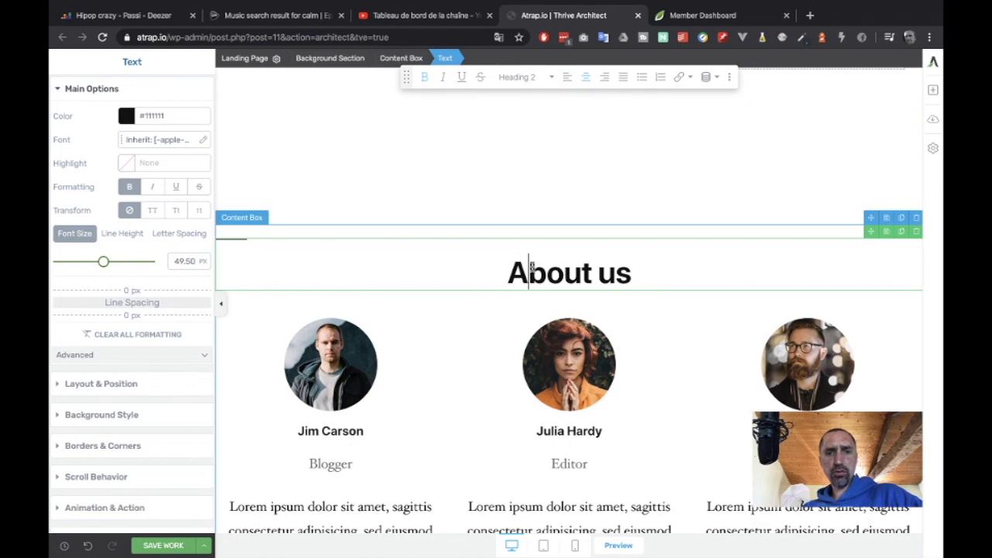
pyautogui.scroll(1, 532, 268)
pyautogui.scroll(-3, 489, 228)
pyautogui.scroll(4, 491, 233)
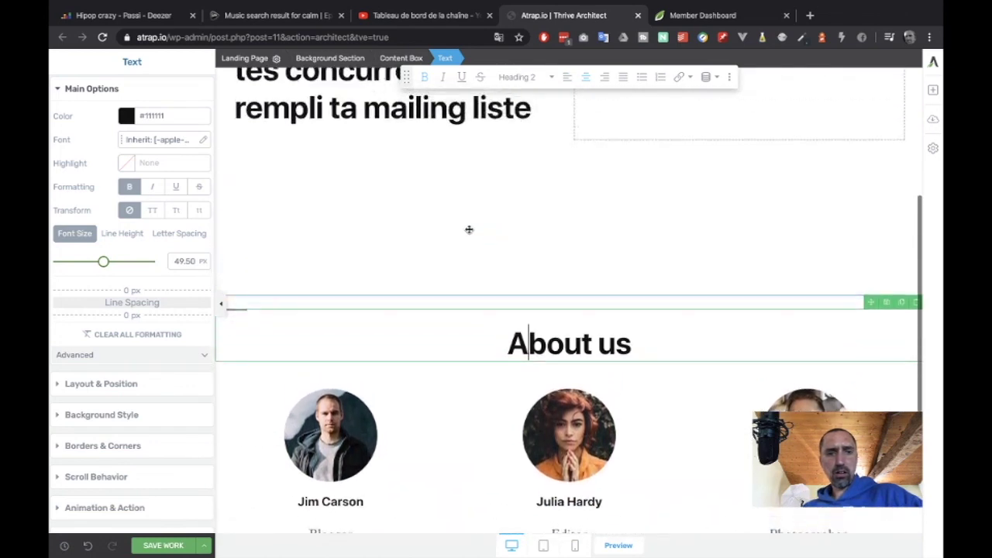
pyautogui.click(467, 228)
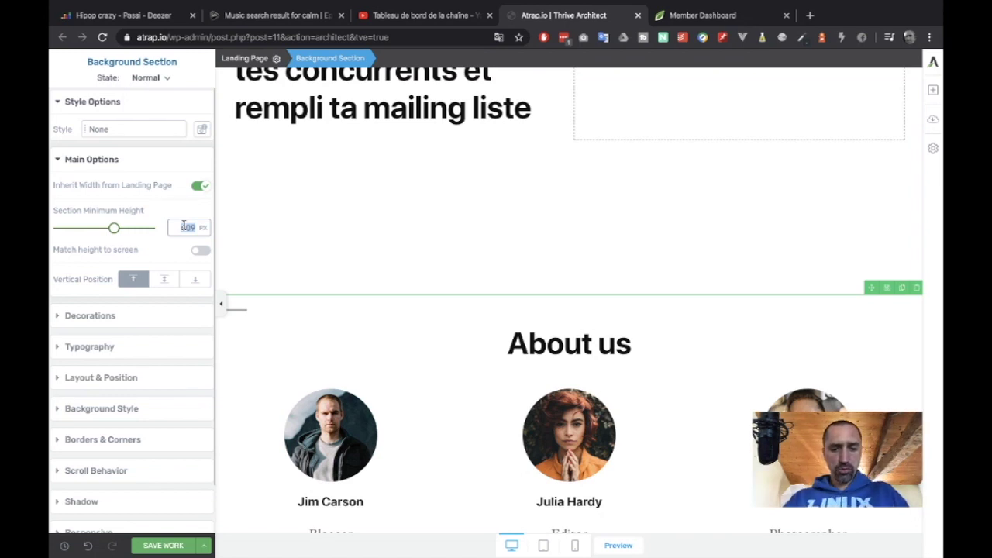
pyautogui.write('900')
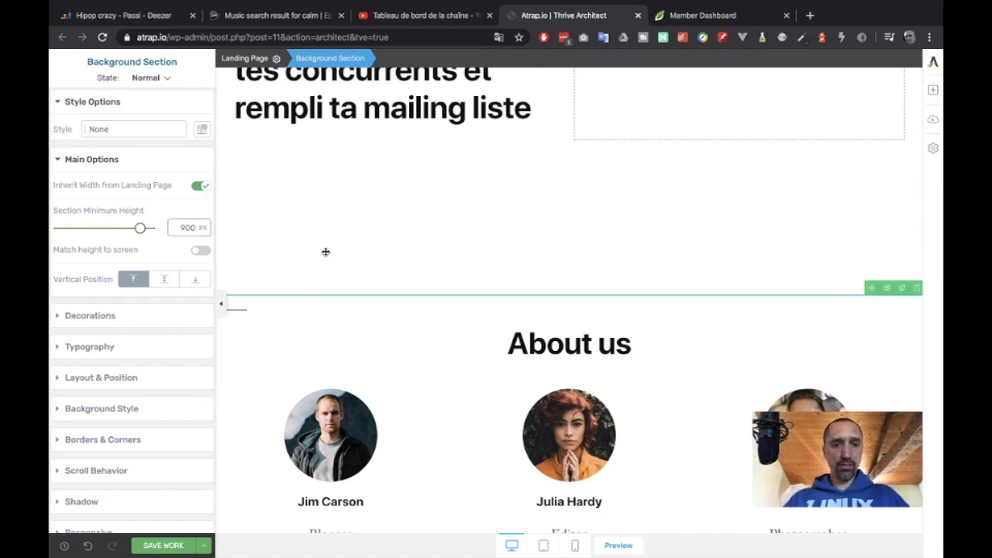
# Step: Compare the heading section's size settings and set the About us section's minimum height to 1080 px
pyautogui.click(305, 335)
pyautogui.scroll(-1, 261, 290)
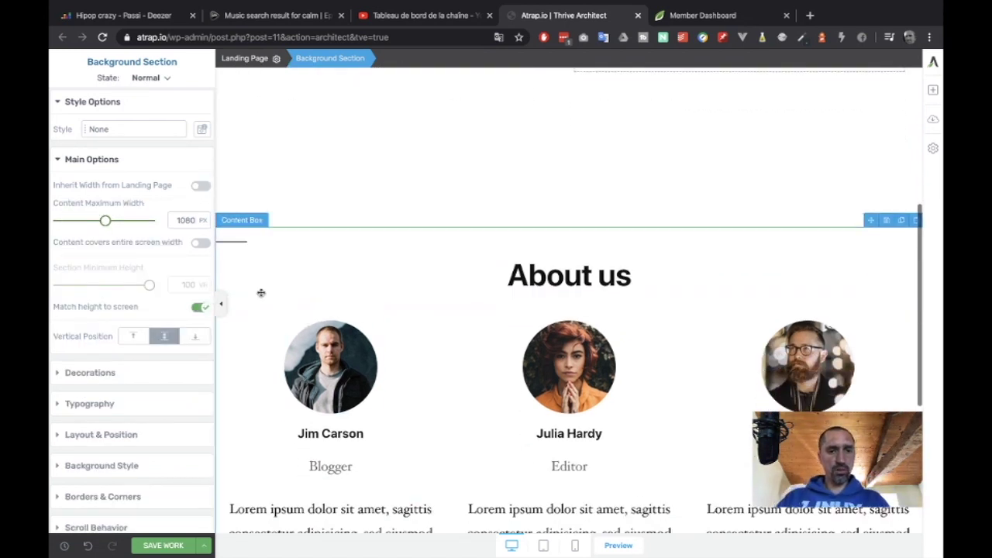
pyautogui.click(263, 235)
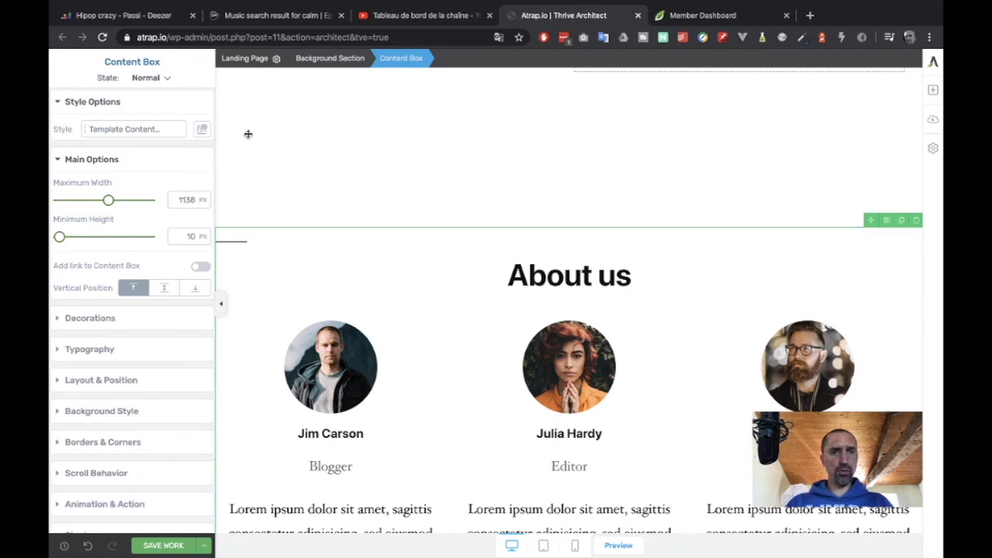
pyautogui.click(318, 62)
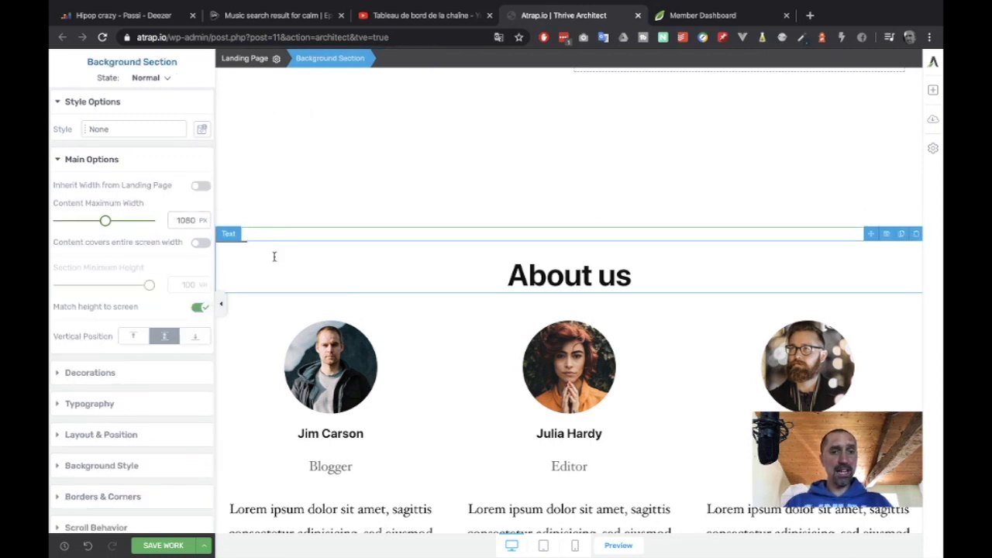
pyautogui.click(241, 305)
pyautogui.click(312, 62)
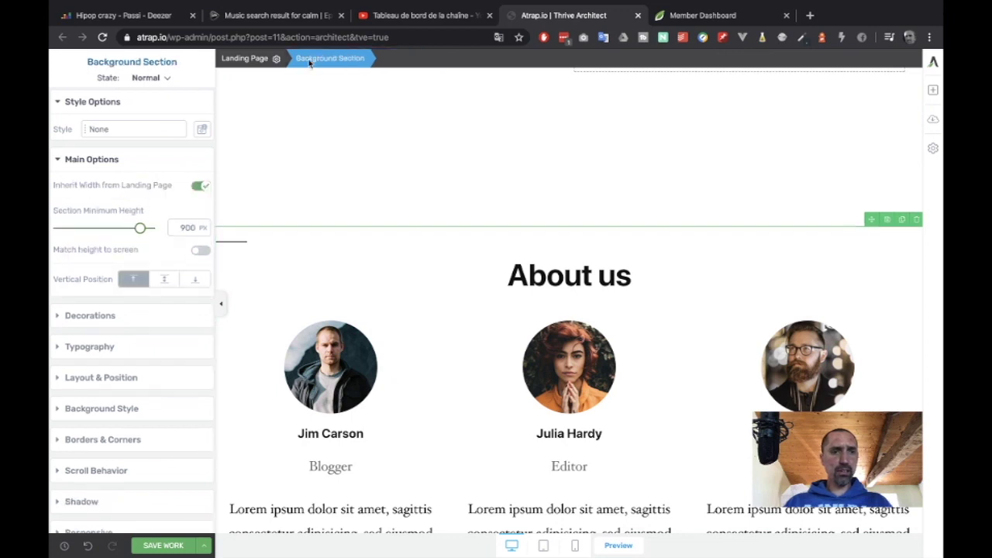
pyautogui.write('108')
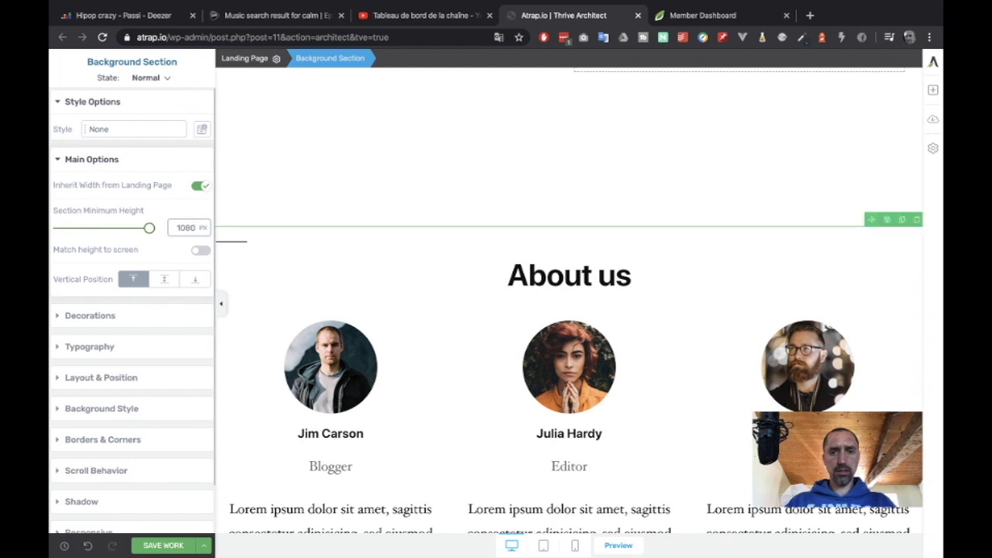
# Step: Check the About us section against the heading section and try matching its height to the screen
pyautogui.scroll(-4, 369, 263)
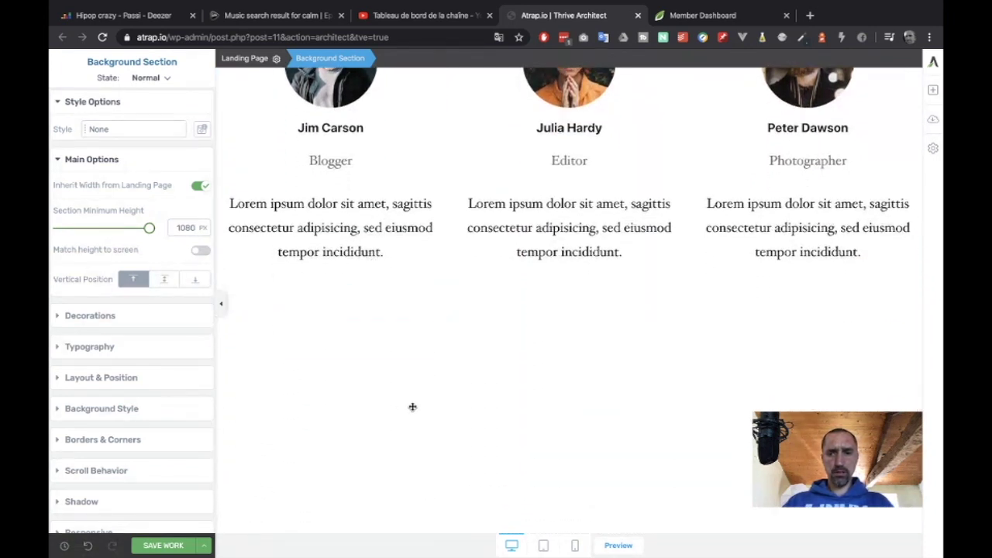
pyautogui.scroll(4, 412, 408)
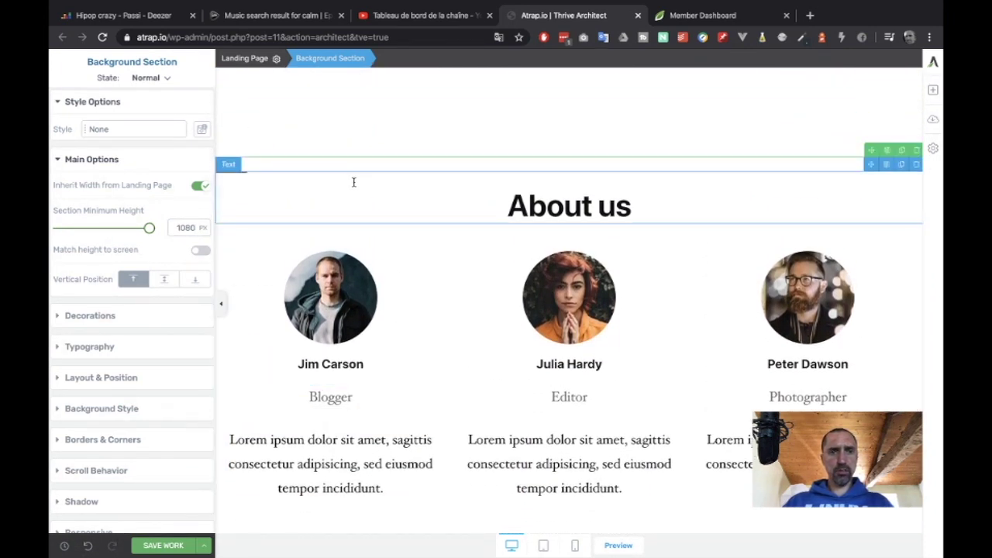
pyautogui.click(354, 197)
pyautogui.click(414, 268)
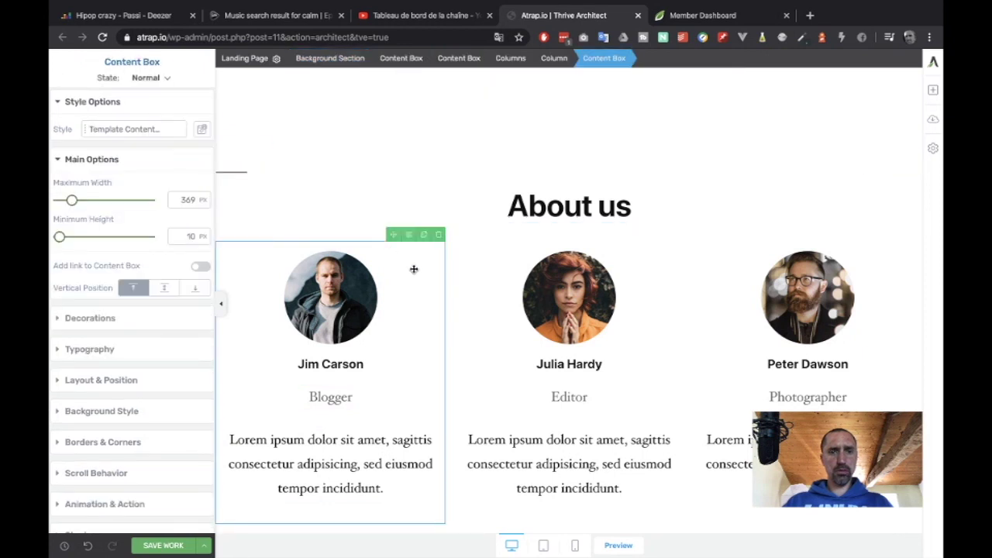
pyautogui.click(363, 124)
pyautogui.scroll(4, 364, 124)
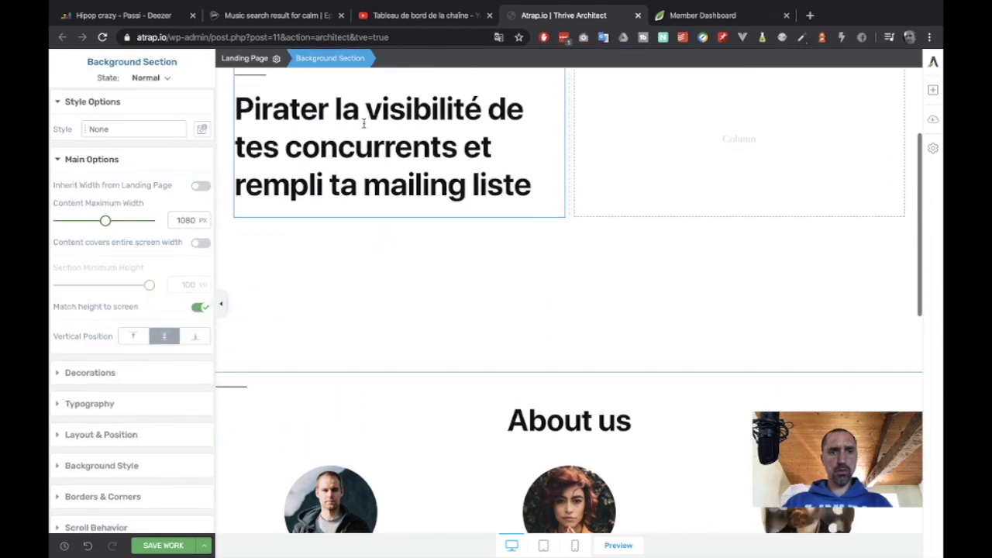
pyautogui.click(242, 381)
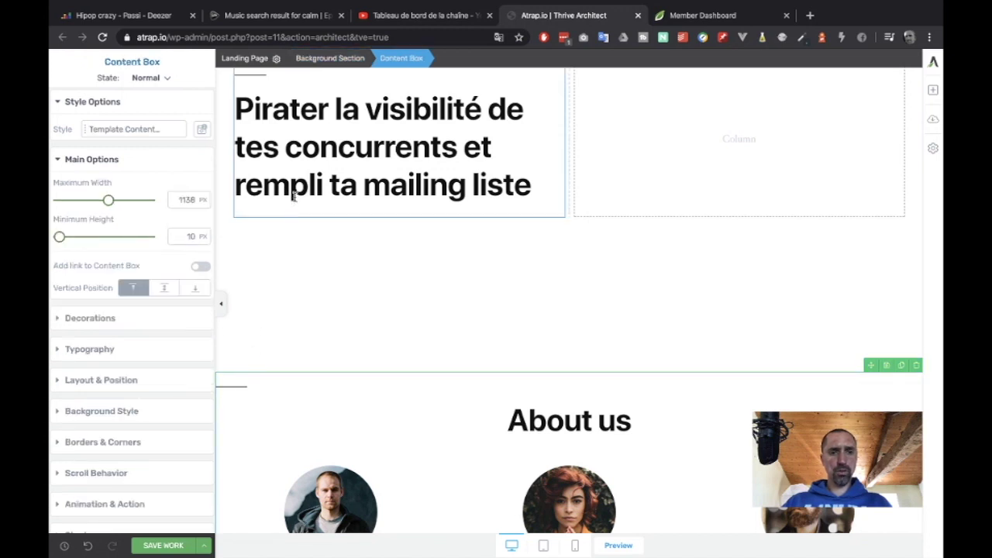
pyautogui.click(323, 60)
pyautogui.click(198, 254)
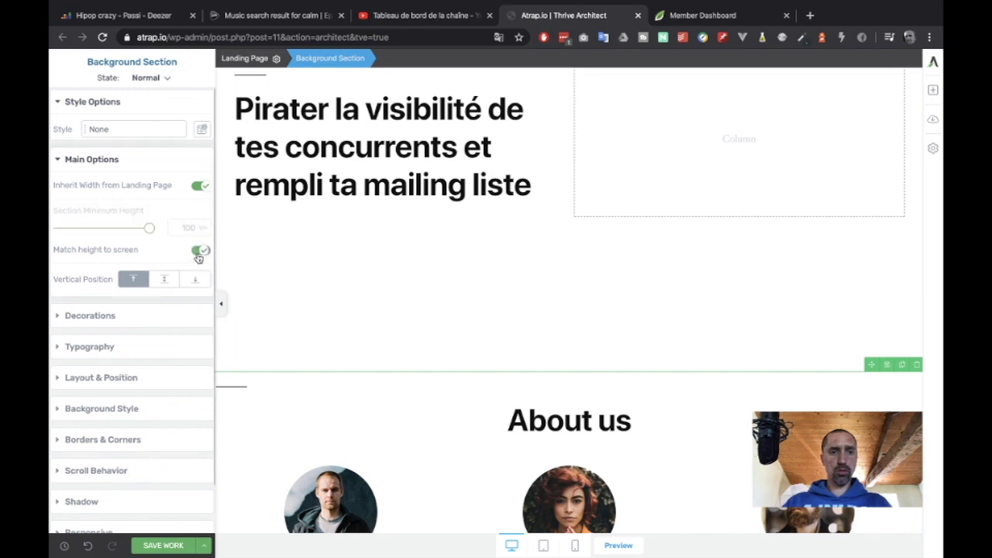
pyautogui.click(198, 253)
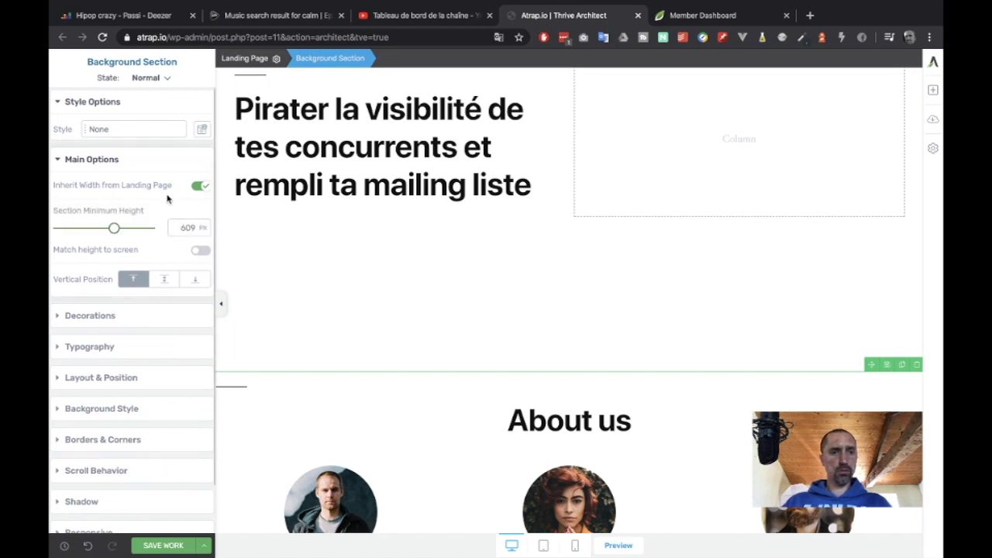
# Step: Turn off inherited width and full-screen content coverage for the About us section, and set its content maximum width to 1080 px
pyautogui.click(199, 188)
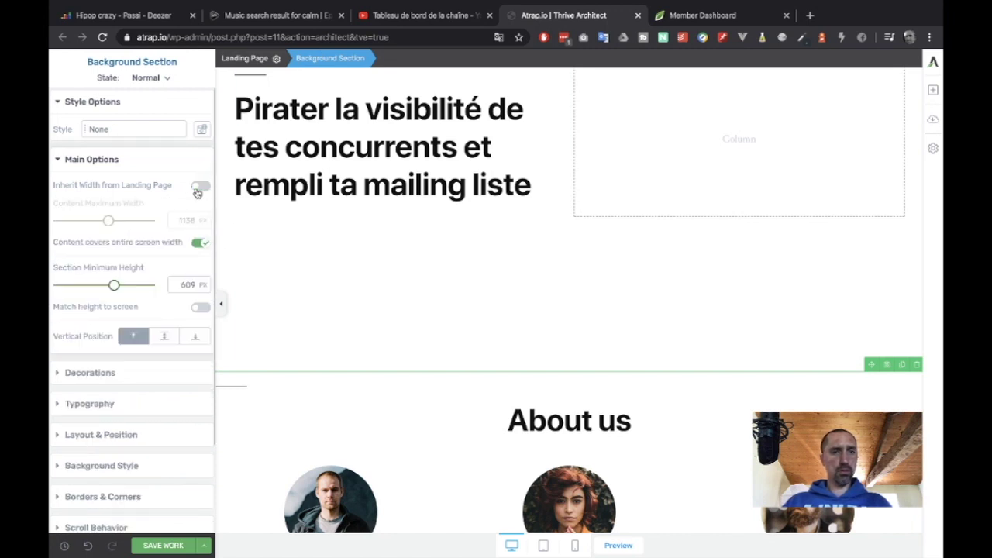
pyautogui.click(198, 245)
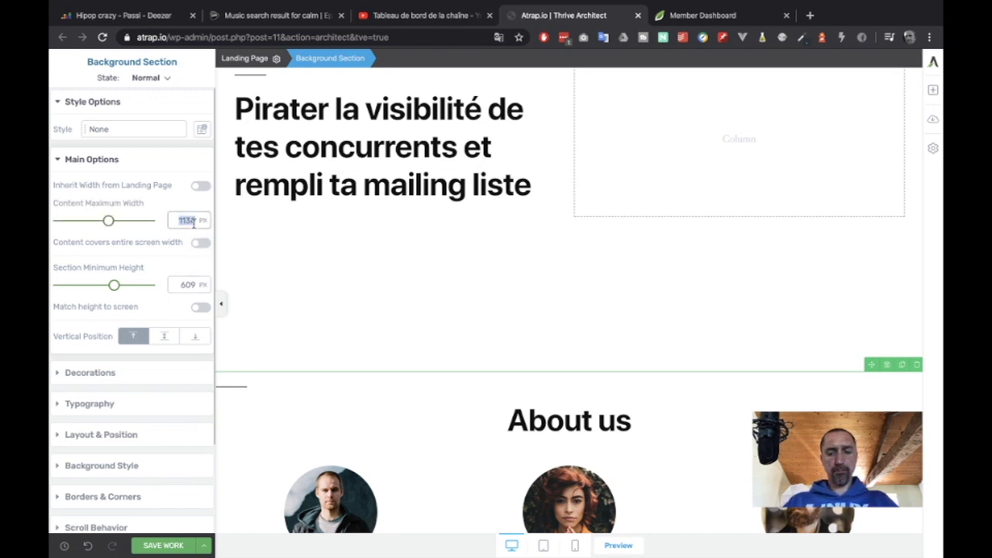
pyautogui.write('1080')
pyautogui.scroll(-3, 256, 240)
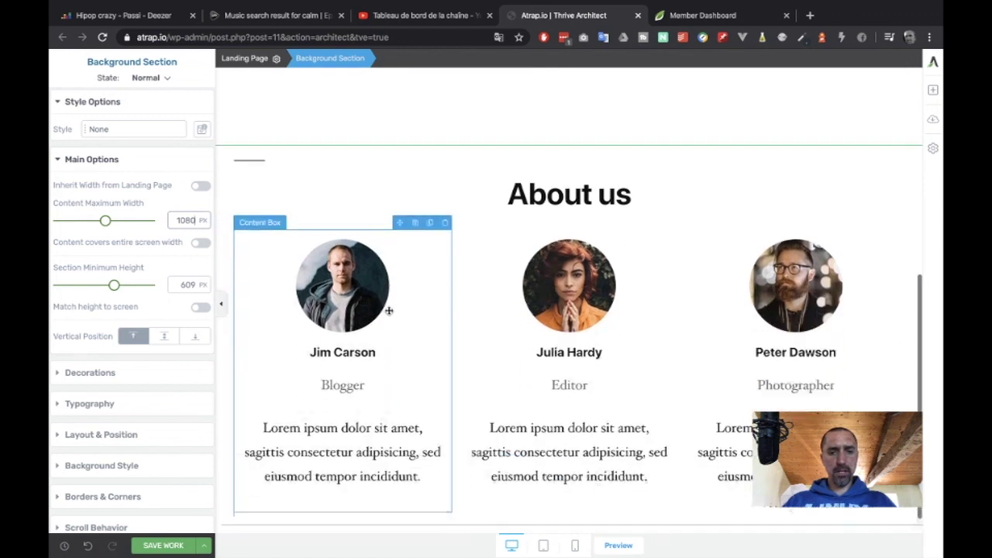
pyautogui.scroll(-1, 389, 311)
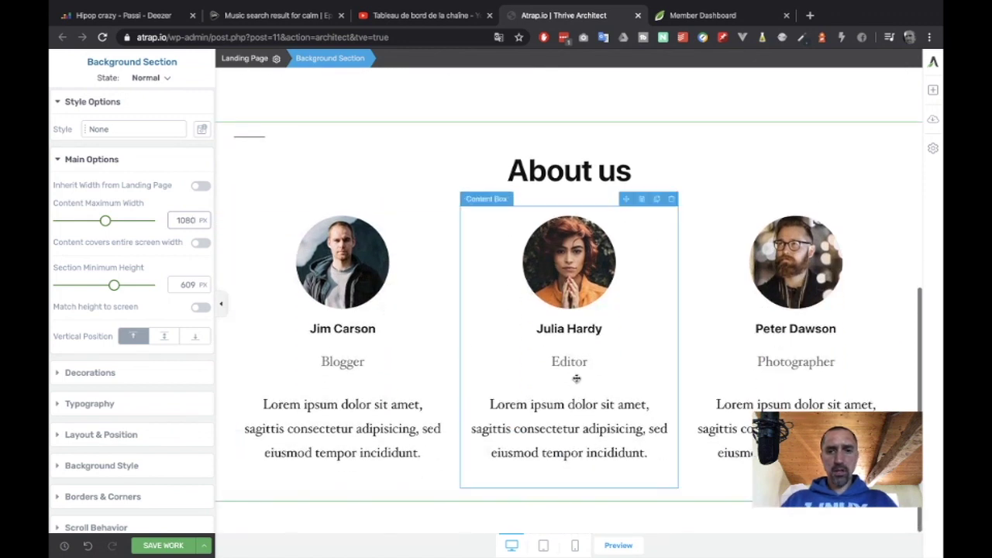
# Step: Add an empty background section beneath the About us section and place a new content block under it
pyautogui.click(934, 90)
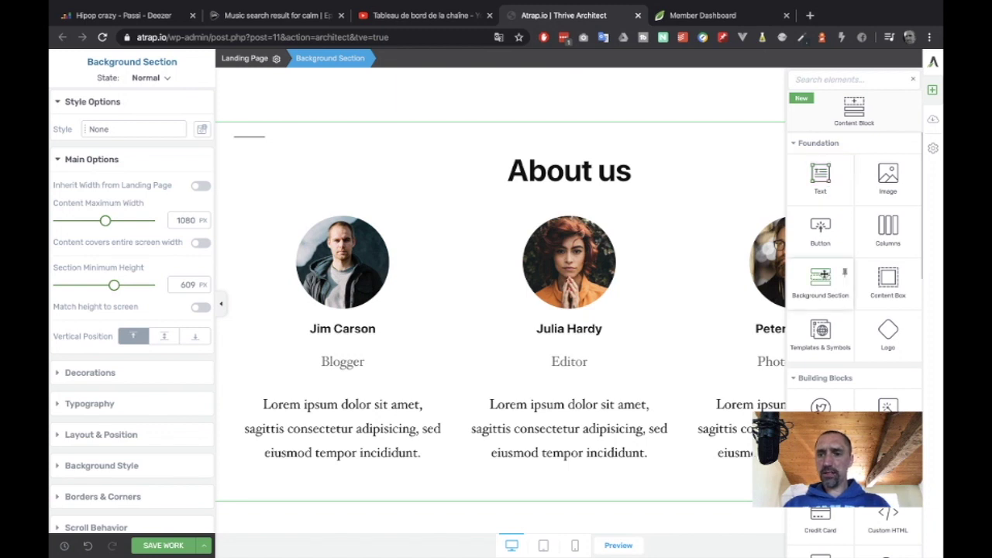
pyautogui.moveTo(821, 279); pyautogui.dragTo(603, 479)
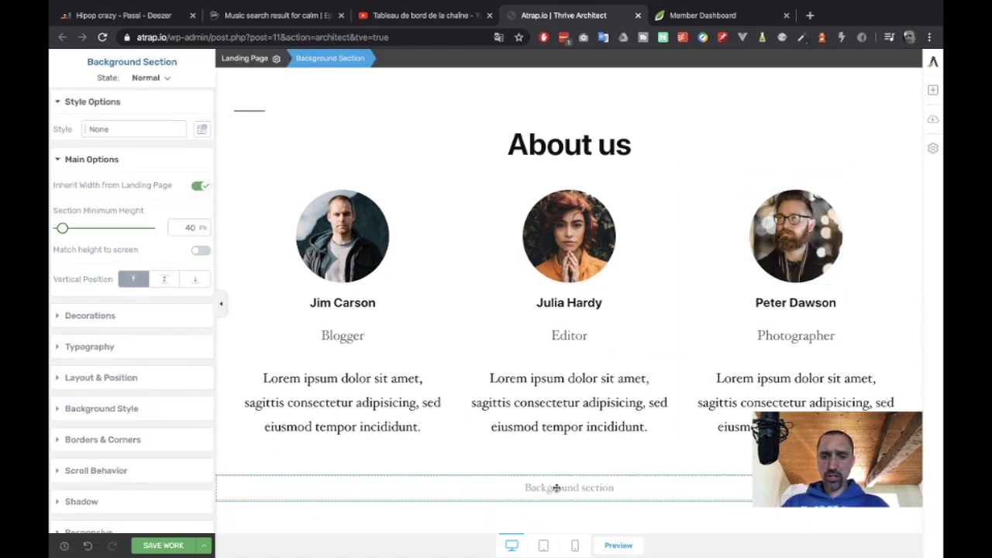
pyautogui.click(933, 89)
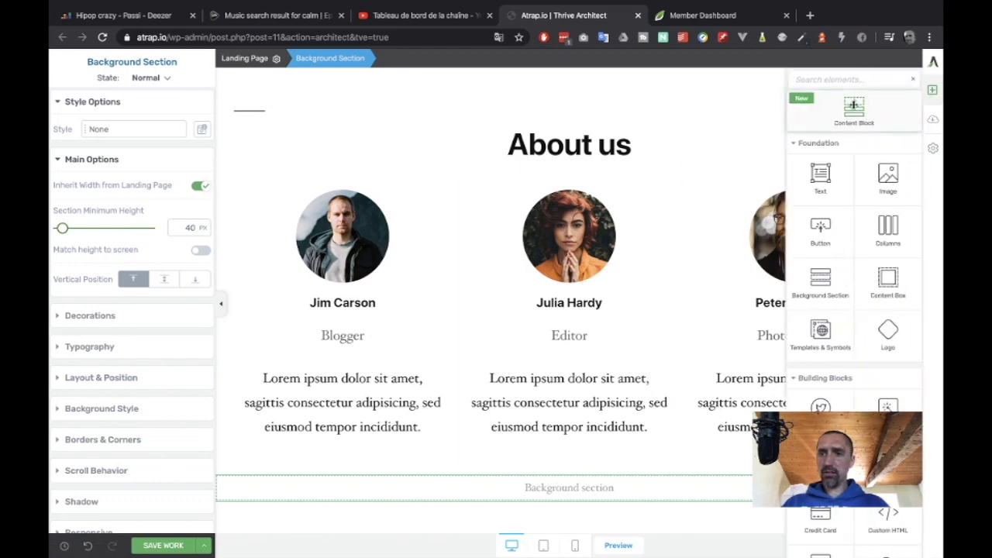
pyautogui.moveTo(854, 104); pyautogui.dragTo(547, 238)
# Step: Find the dark Call to Action 08 template in the Content Marketing Pack and insert it as the content block
pyautogui.scroll(-1, 535, 326)
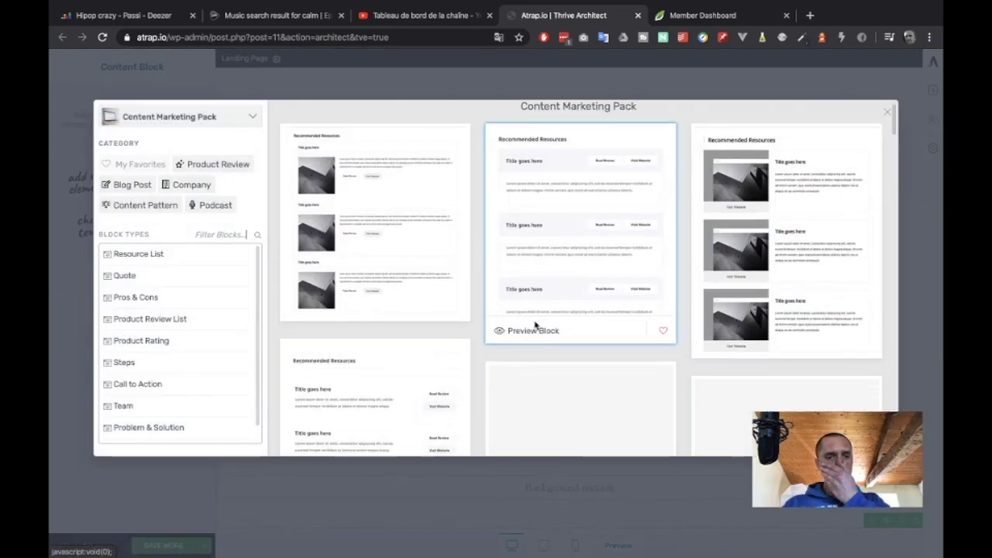
pyautogui.scroll(-15, 535, 326)
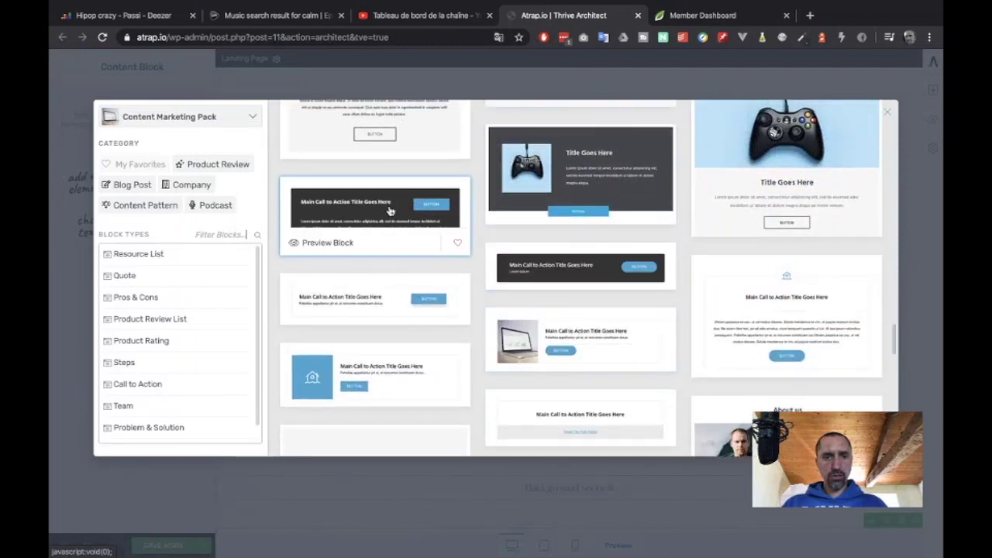
pyautogui.scroll(-5, 554, 345)
pyautogui.scroll(4, 556, 347)
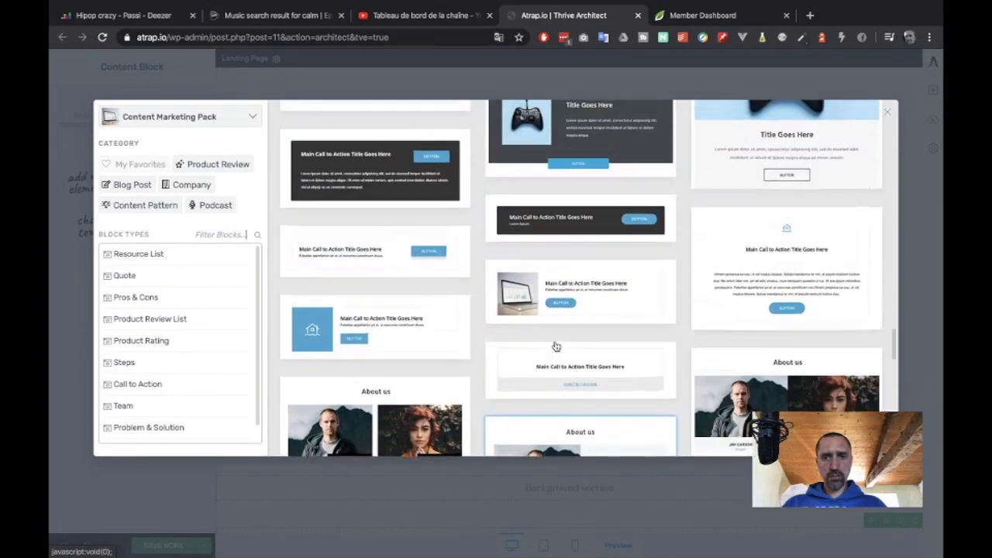
pyautogui.scroll(2, 553, 345)
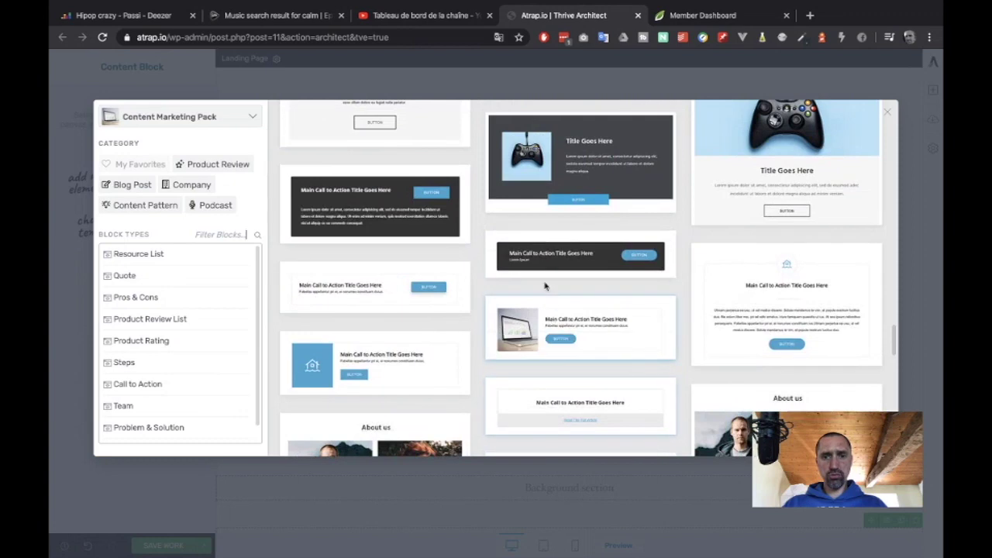
pyautogui.click(563, 248)
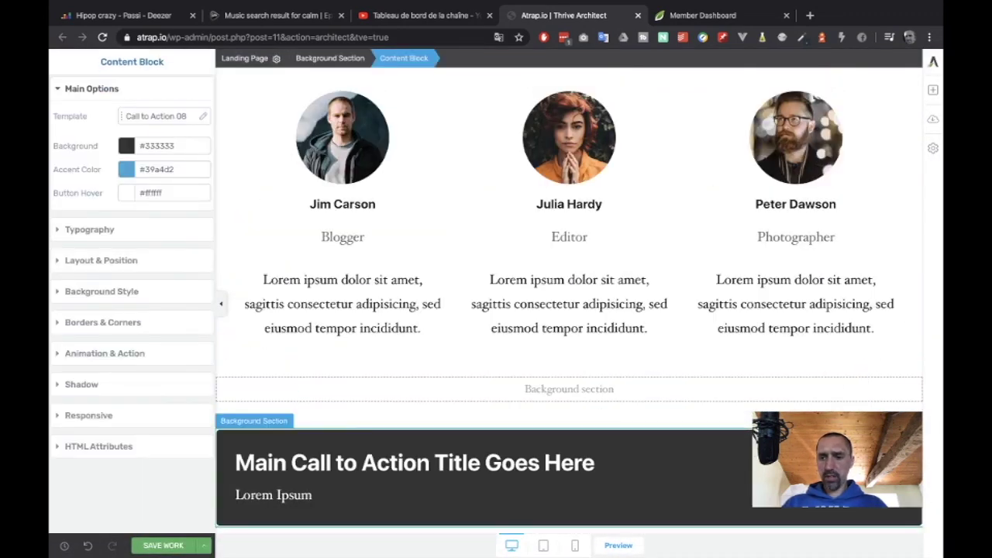
# Step: Try to move the call-to-action block into the empty background section above it
pyautogui.moveTo(756, 419); pyautogui.dragTo(590, 392)
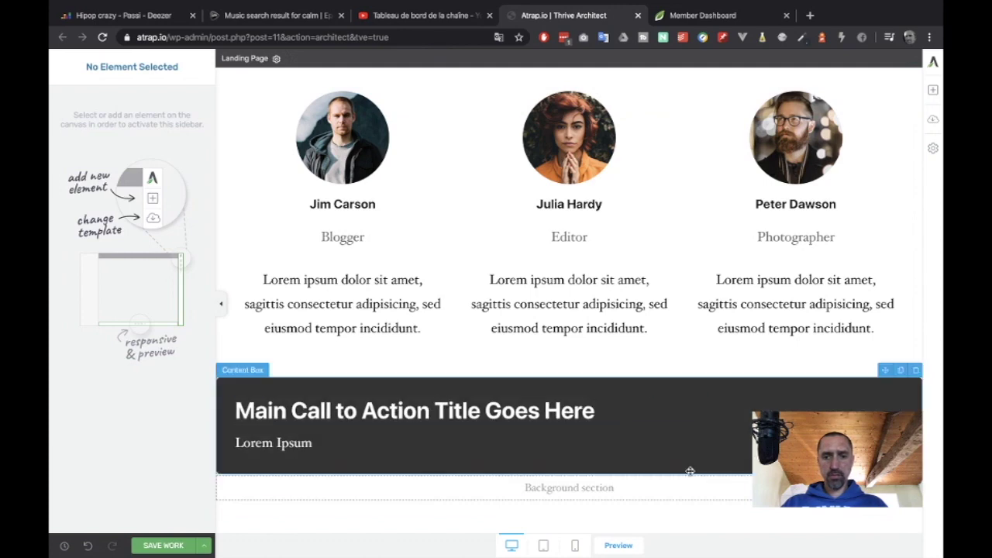
pyautogui.click(628, 390)
pyautogui.moveTo(872, 370); pyautogui.dragTo(642, 495)
pyautogui.moveTo(632, 492); pyautogui.dragTo(635, 491)
# Step: Delete the empty background section between the About us section and the call-to-action block
pyautogui.click(741, 448)
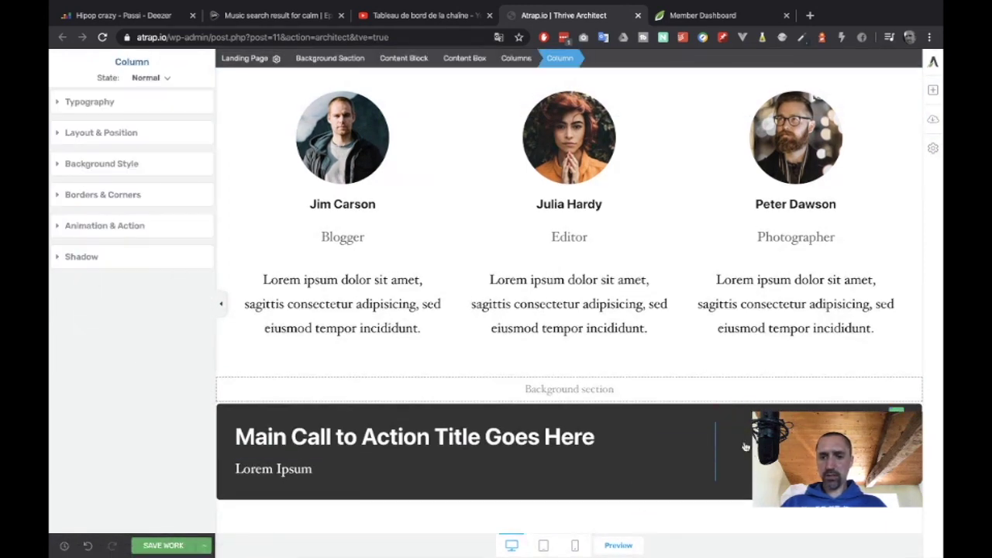
pyautogui.click(336, 62)
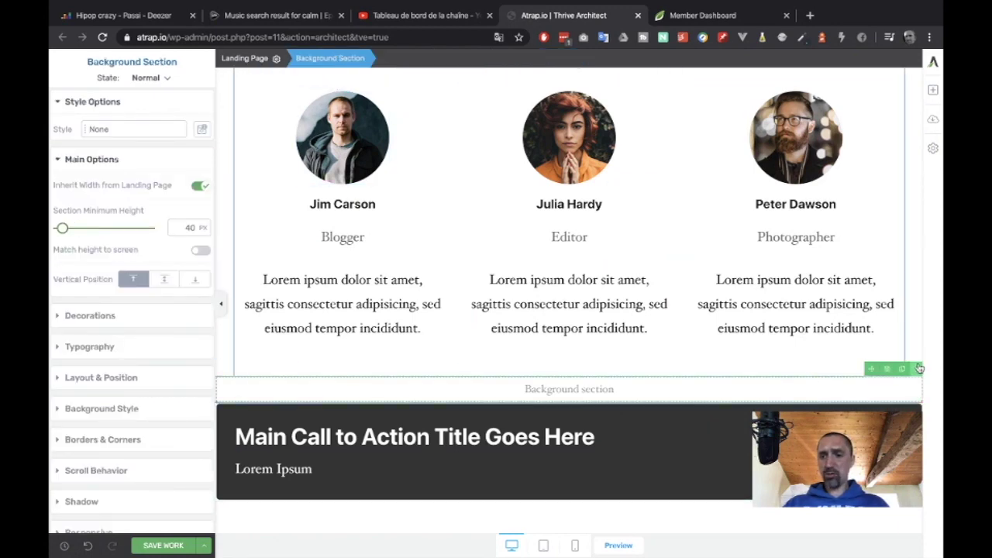
pyautogui.click(892, 370)
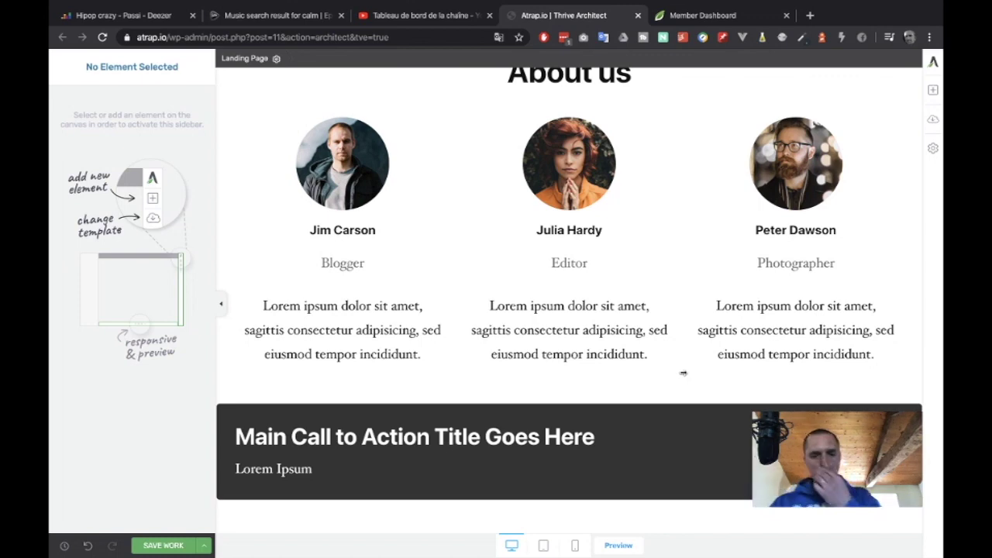
pyautogui.scroll(10, 683, 373)
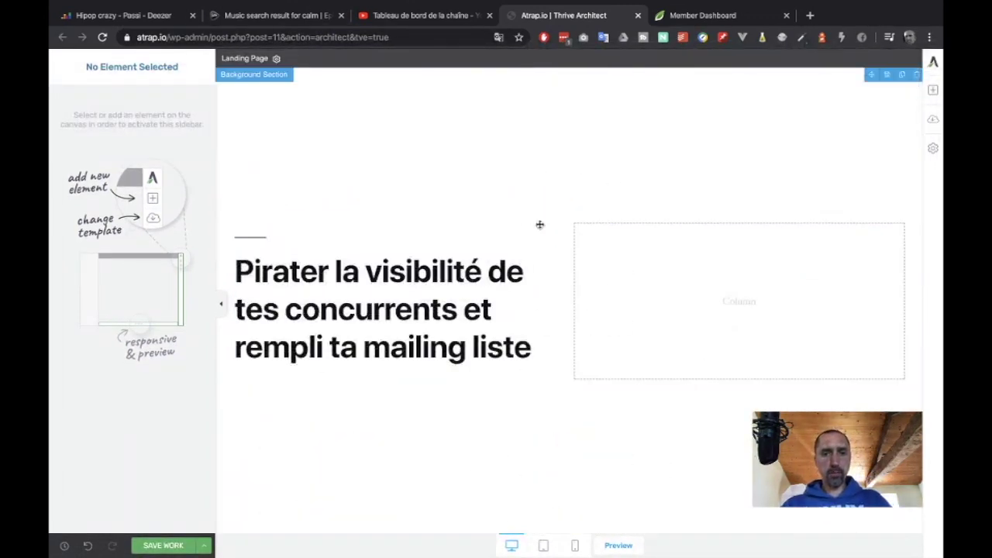
# Step: Delete the empty background section beneath the dark call-to-action block
pyautogui.scroll(-3, 711, 321)
pyautogui.scroll(-2, 711, 321)
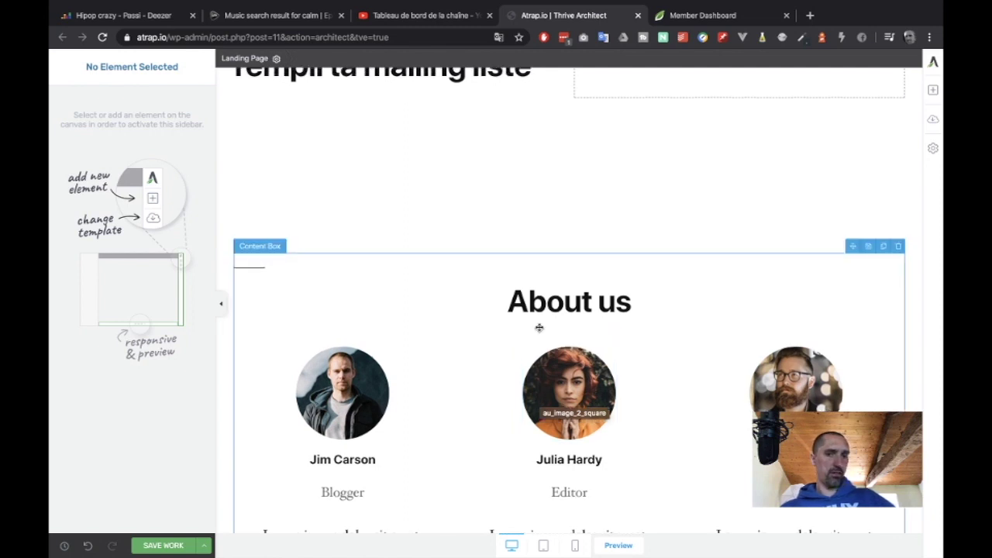
pyautogui.scroll(3, 538, 327)
pyautogui.scroll(-3, 538, 328)
pyautogui.scroll(-1, 539, 327)
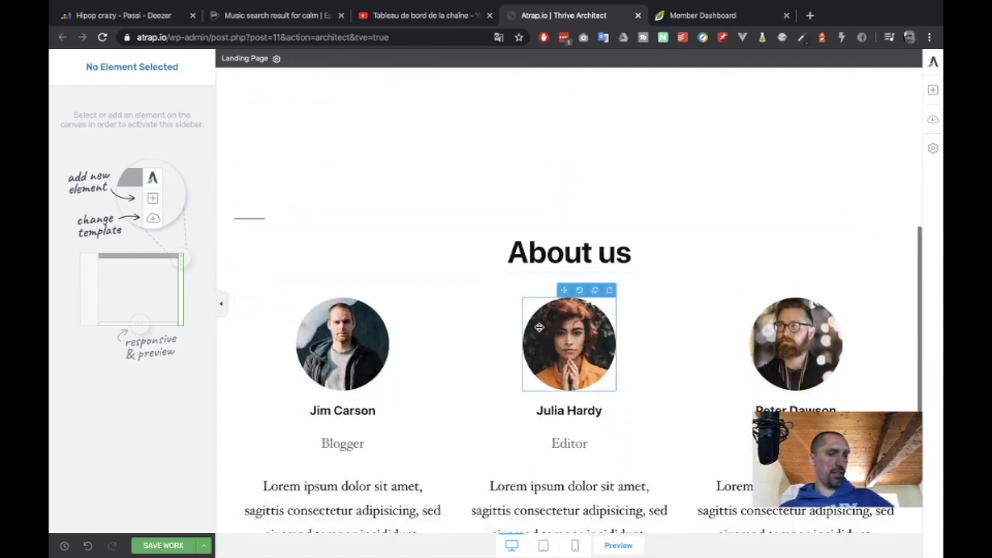
pyautogui.scroll(-3, 476, 426)
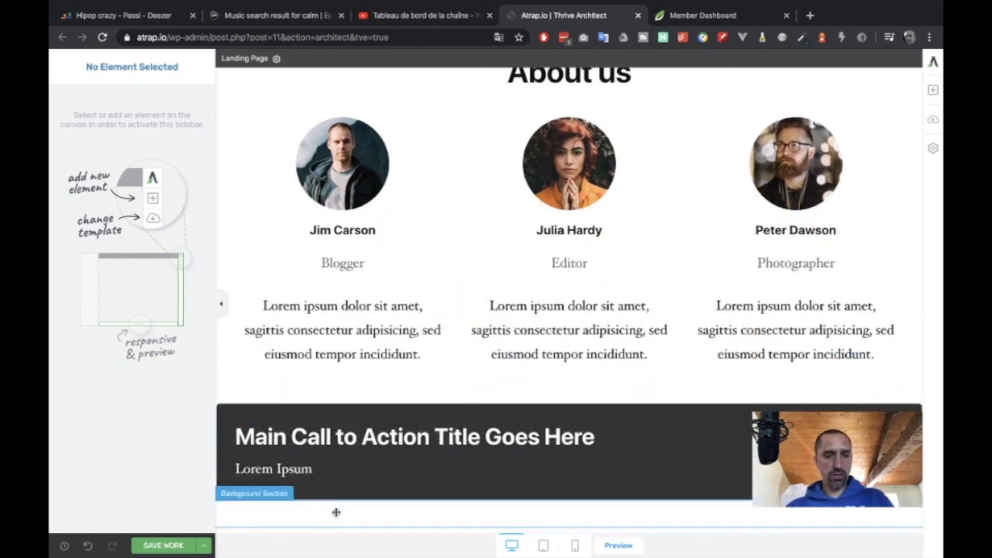
pyautogui.click(370, 515)
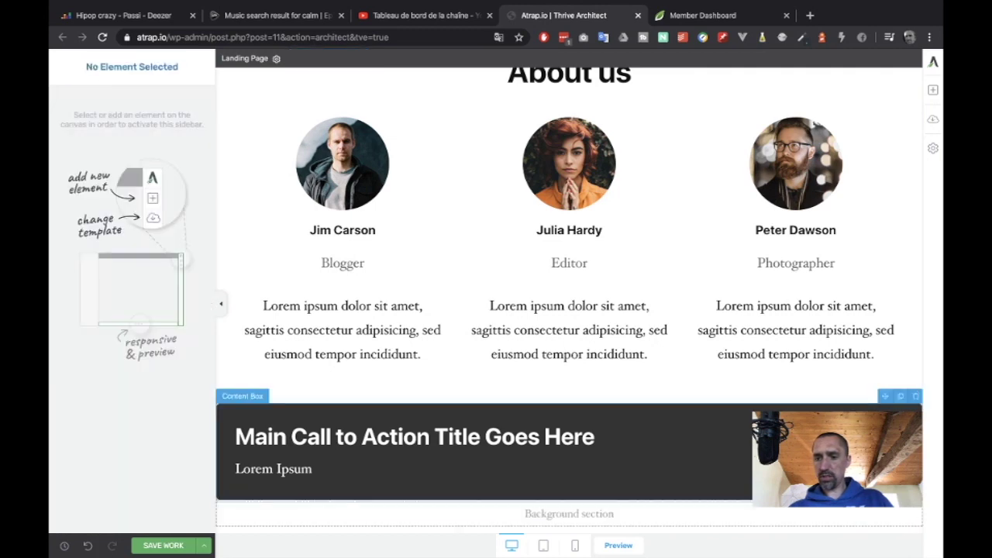
pyautogui.press('Delete')
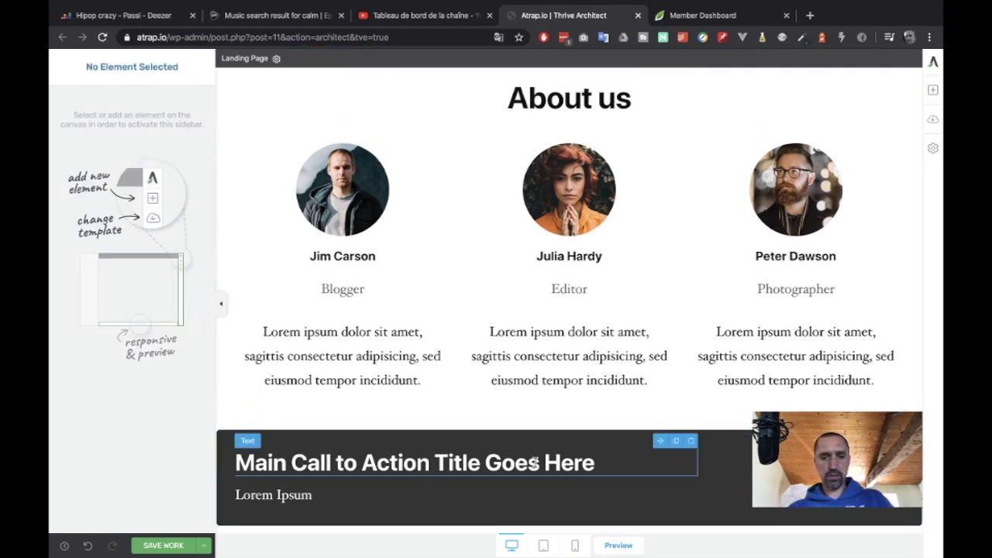
# Step: Delete the Blogger, Editor and Photographer job-title texts from the three team members in the About us section
pyautogui.click(455, 194)
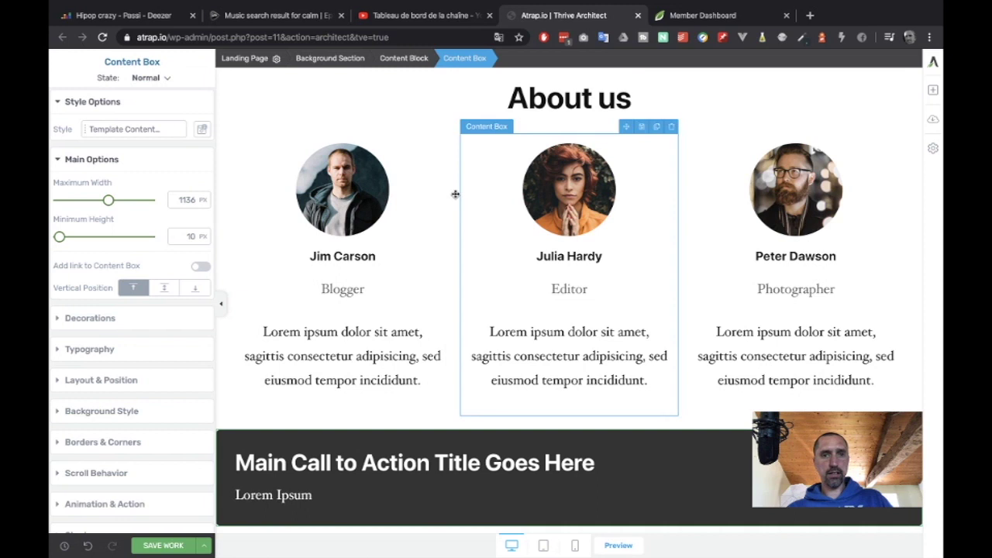
pyautogui.click(330, 58)
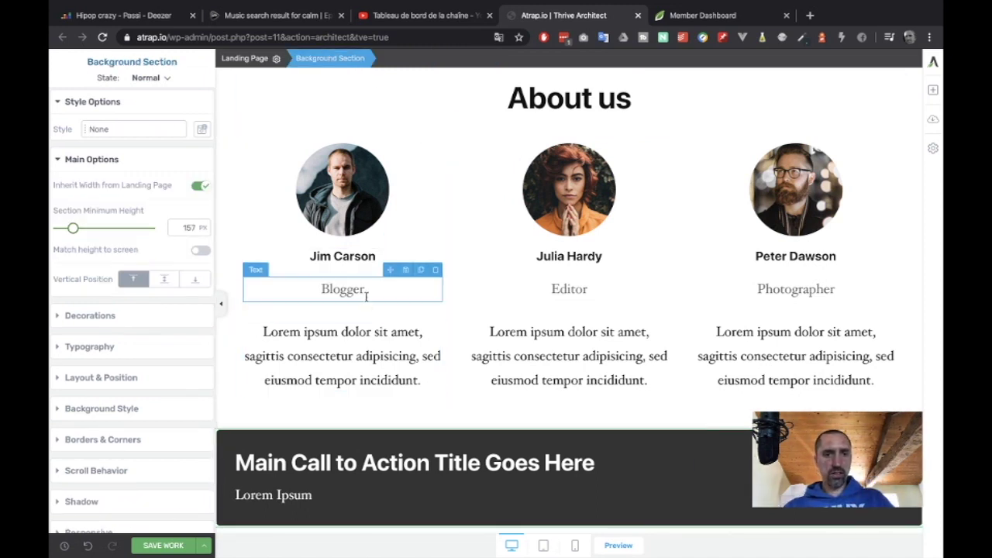
pyautogui.click(435, 271)
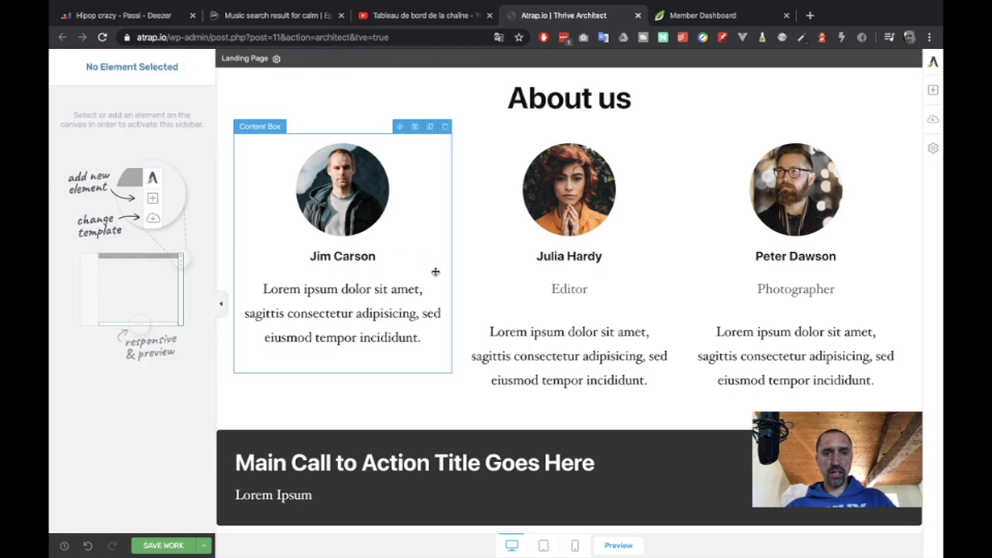
pyautogui.click(663, 269)
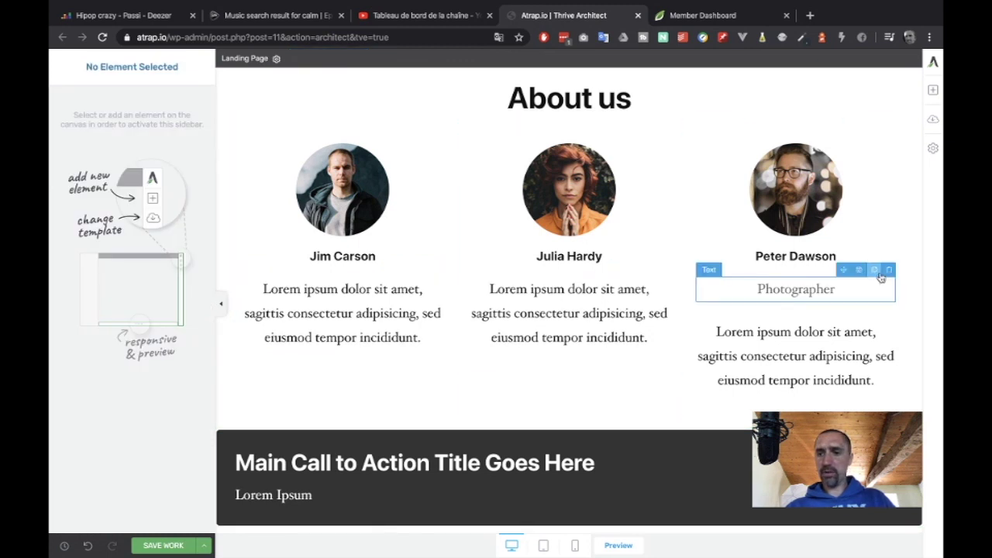
pyautogui.click(890, 271)
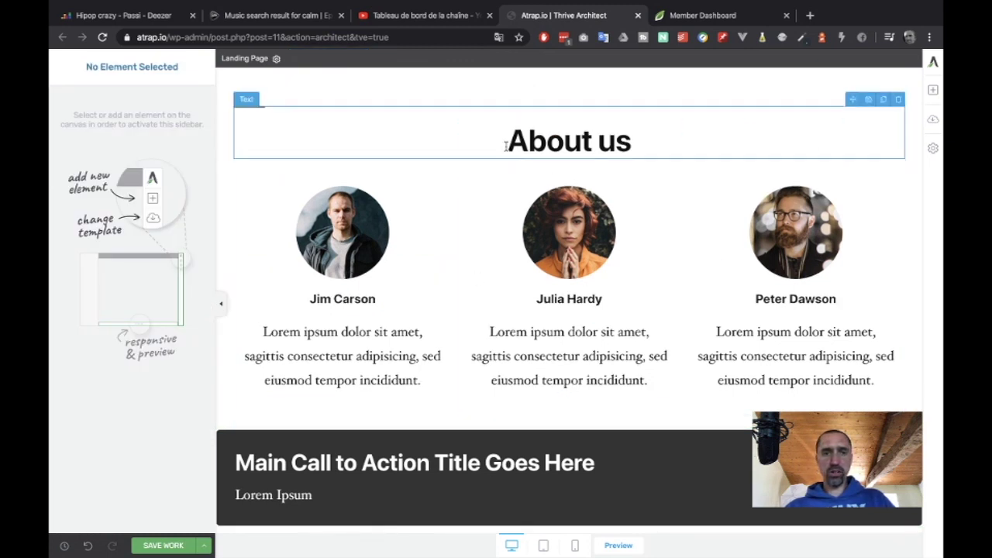
# Step: Save the landing page, exit to the WordPress page editor and close the Member Dashboard page
pyautogui.scroll(4, 554, 164)
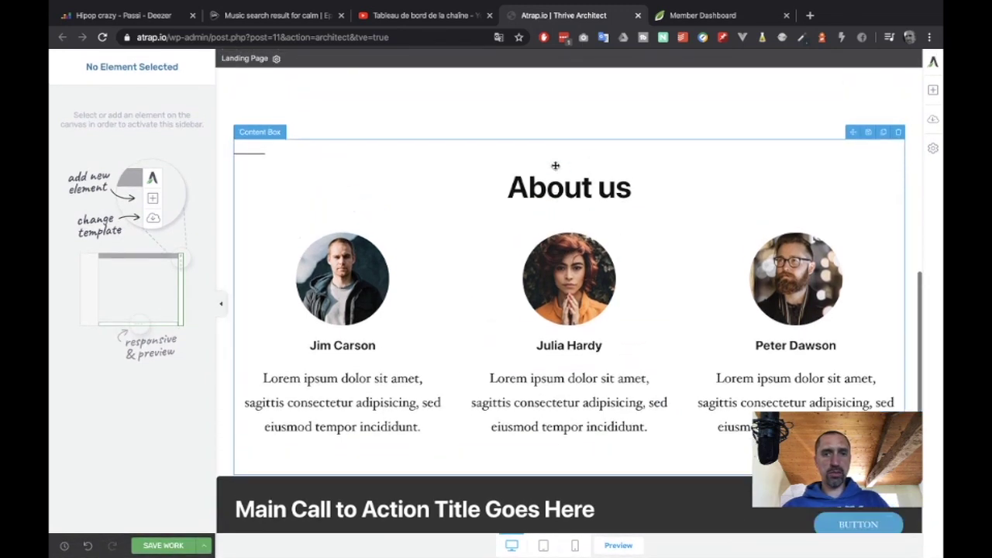
pyautogui.scroll(-4, 554, 164)
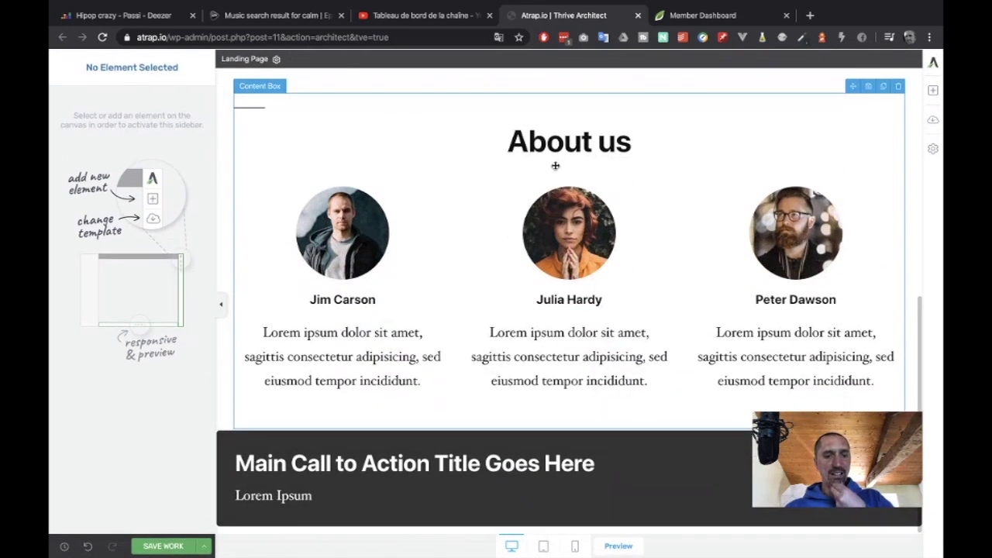
pyautogui.click(153, 546)
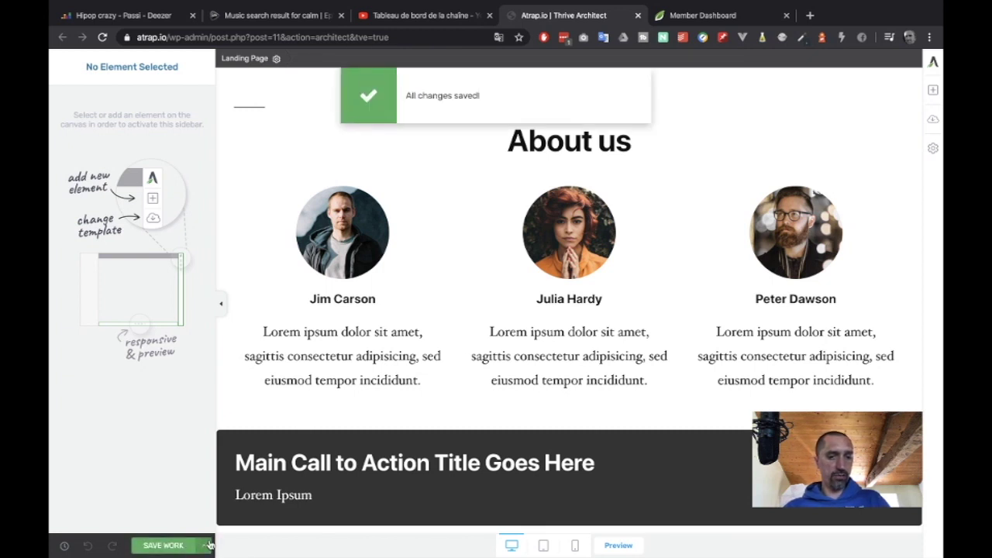
pyautogui.click(205, 545)
pyautogui.click(125, 493)
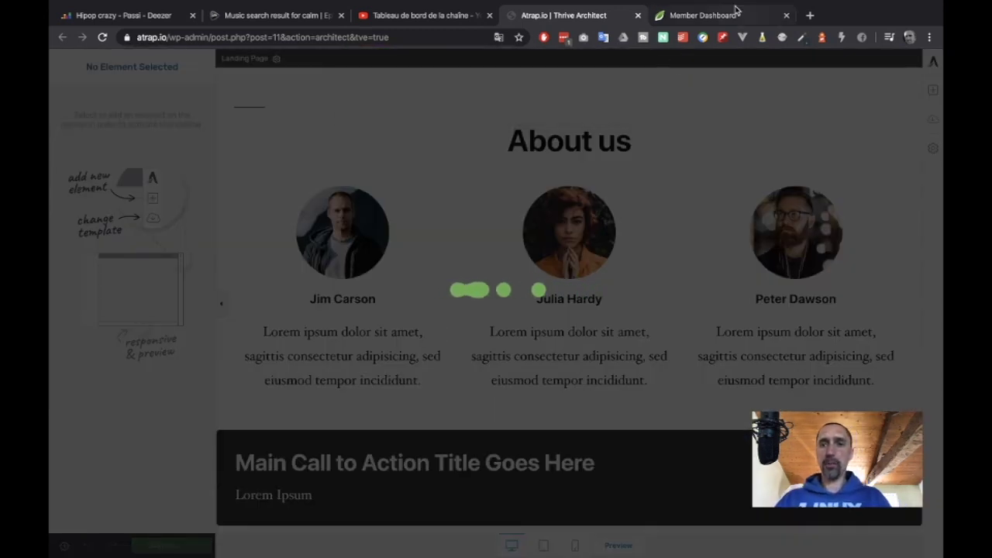
pyautogui.click(787, 15)
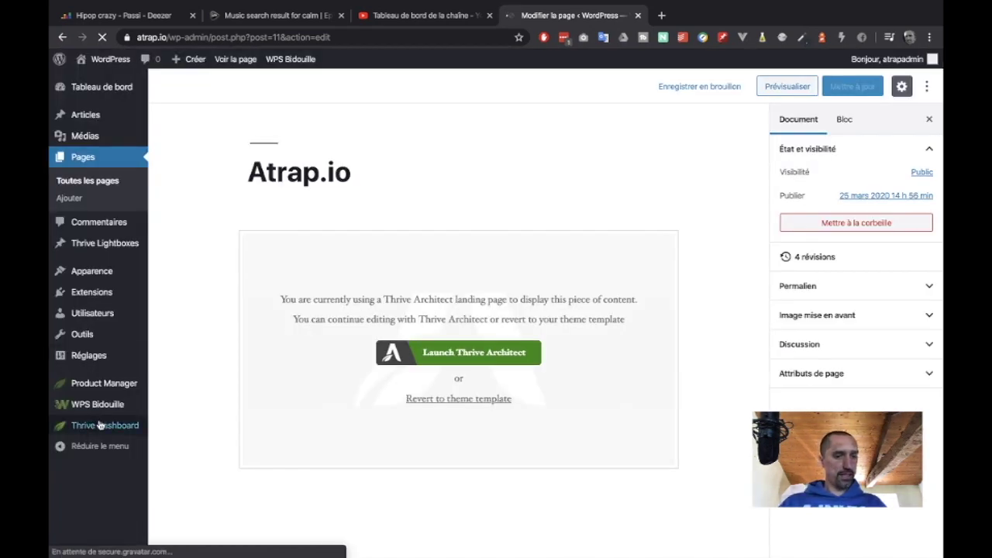
# Step: Open the Thrive Leads dashboard from WordPress and go to its Lead Shortcodes section
pyautogui.moveTo(102, 427)
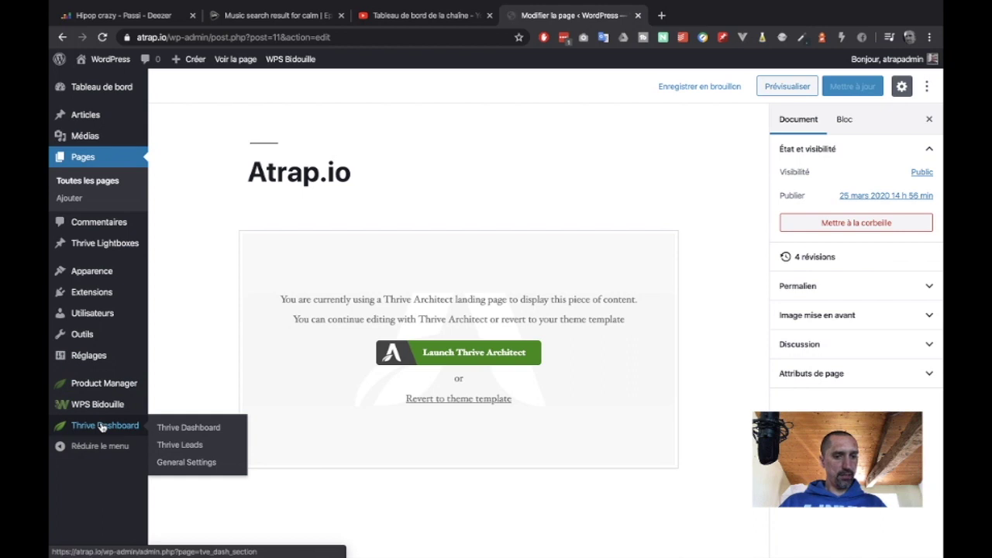
pyautogui.click(176, 449)
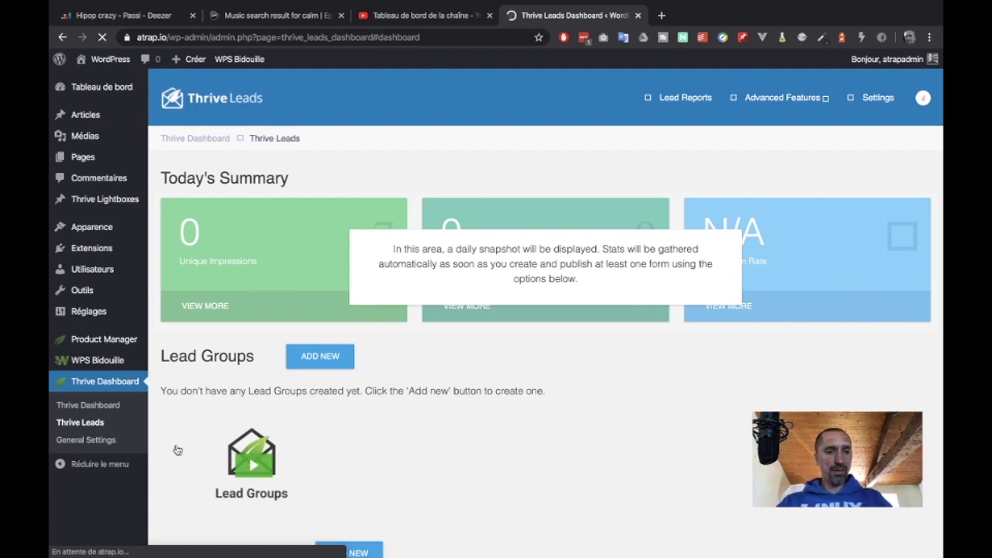
pyautogui.scroll(-2, 556, 333)
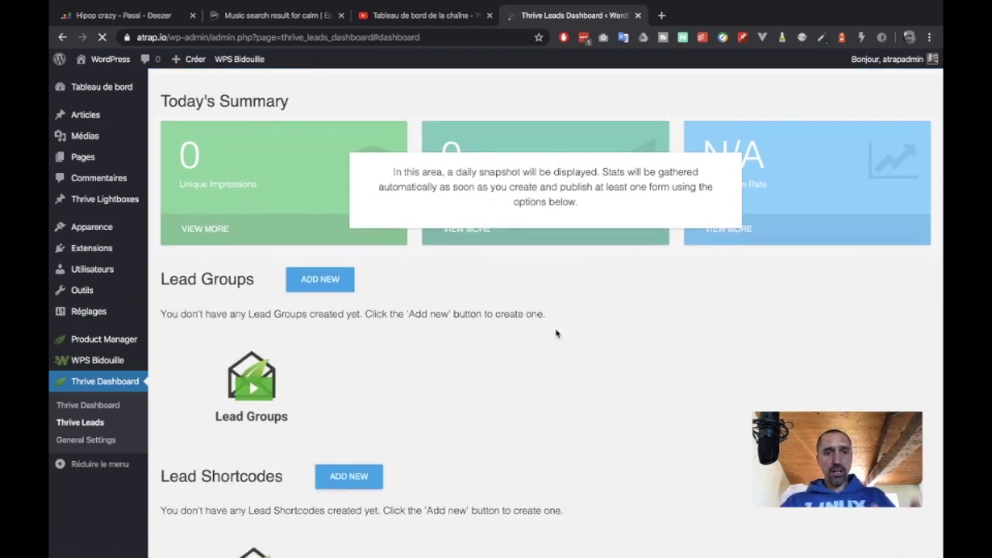
pyautogui.scroll(2, 415, 218)
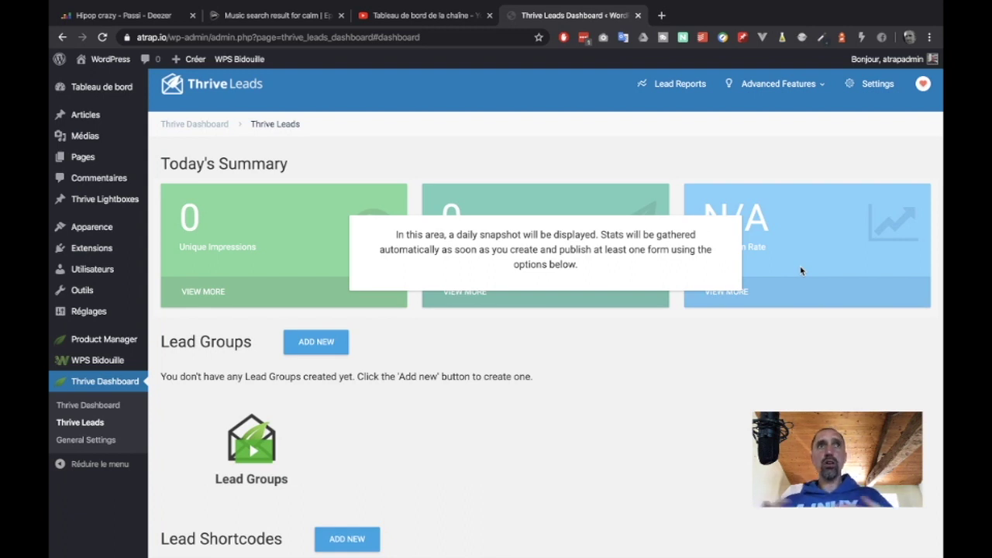
pyautogui.scroll(-4, 802, 270)
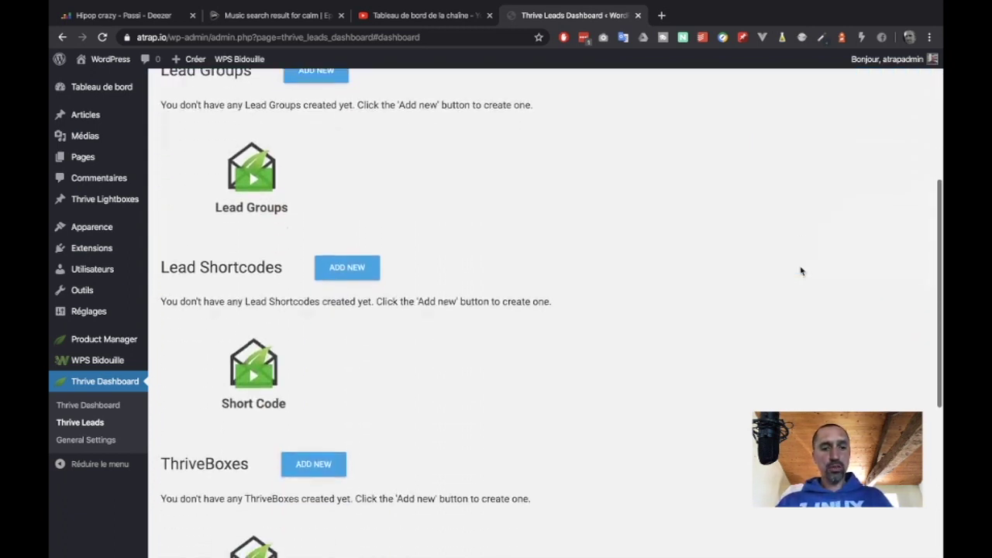
# Step: Add a new lead shortcode named "Home page"
pyautogui.click(348, 268)
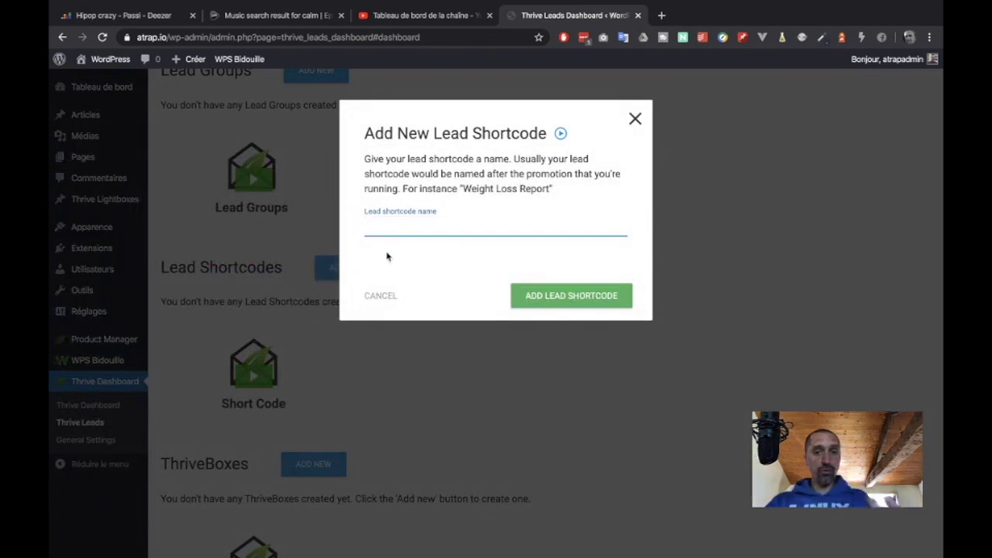
pyautogui.write('Ha')
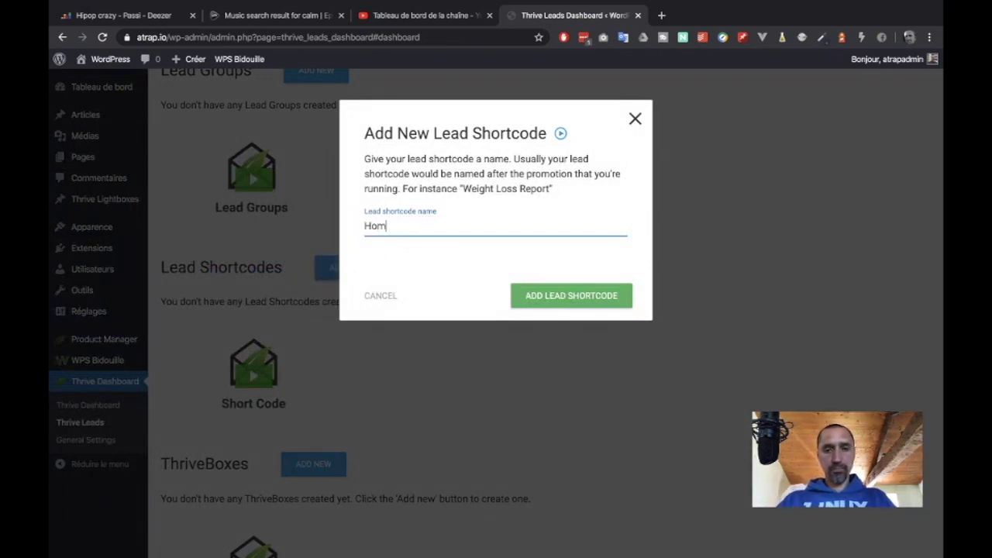
pyautogui.click(556, 299)
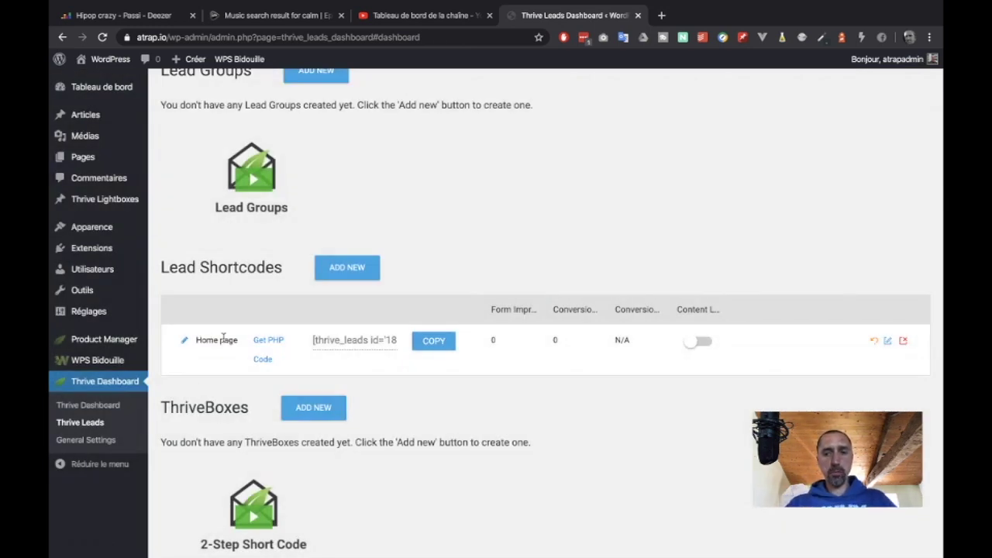
# Step: Open the Home page lead shortcode for editing and create a form named "main" in it
pyautogui.click(888, 342)
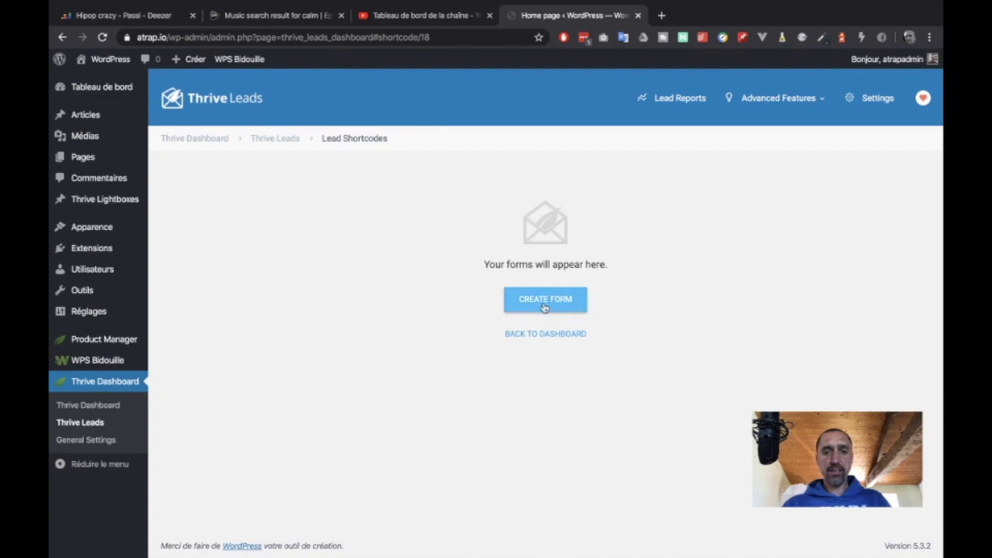
pyautogui.click(544, 301)
pyautogui.write('main')
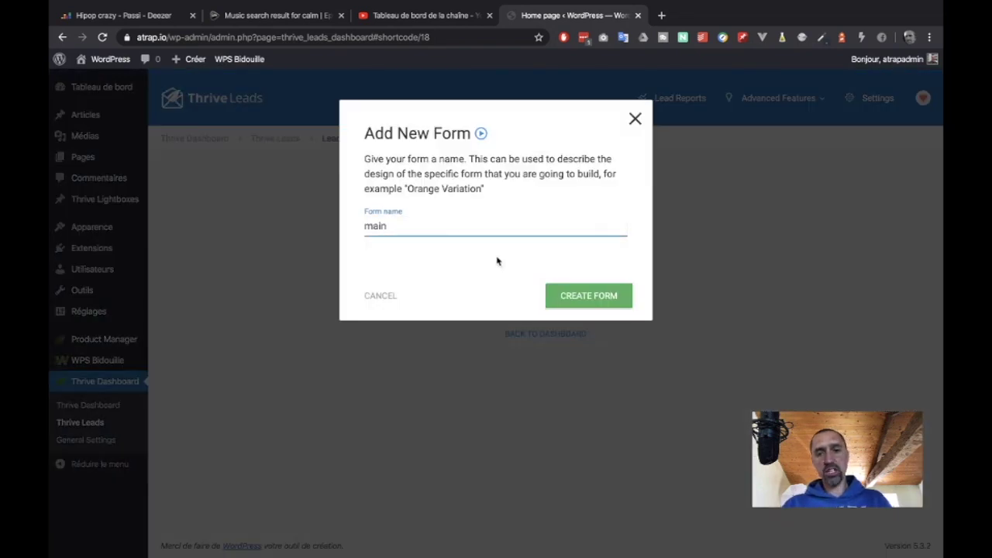
pyautogui.click(570, 296)
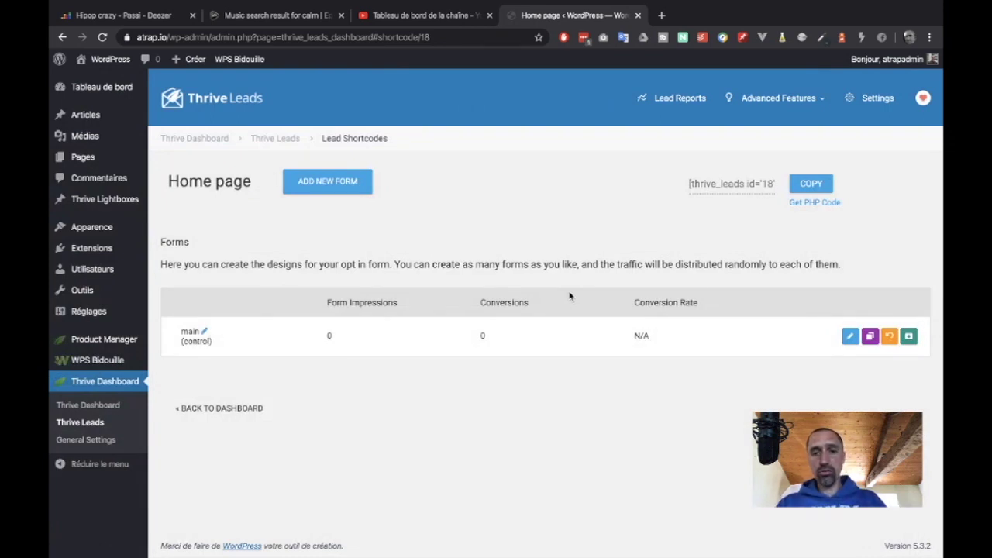
# Step: Open the main form's design in Thrive Architect and apply the Blank opt-in template
pyautogui.click(851, 337)
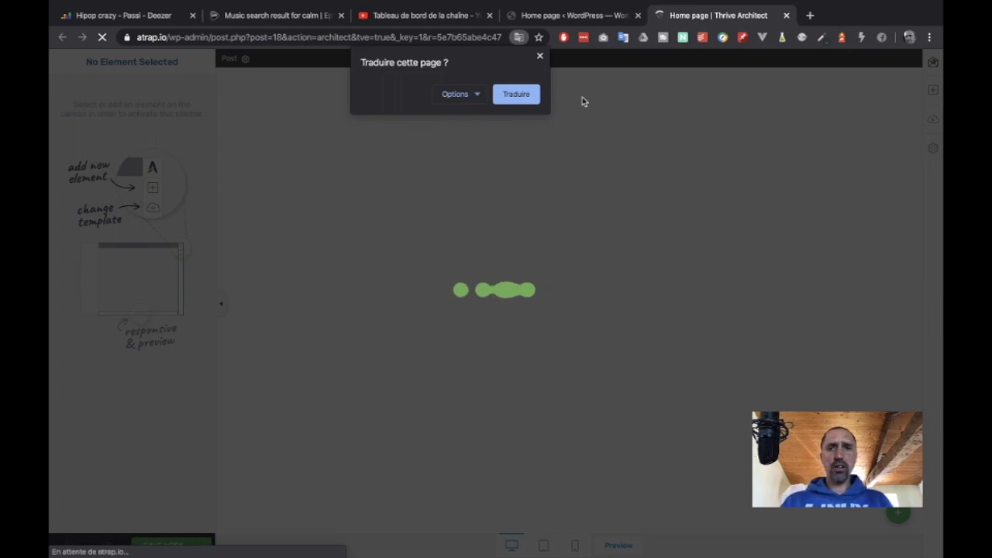
pyautogui.click(541, 56)
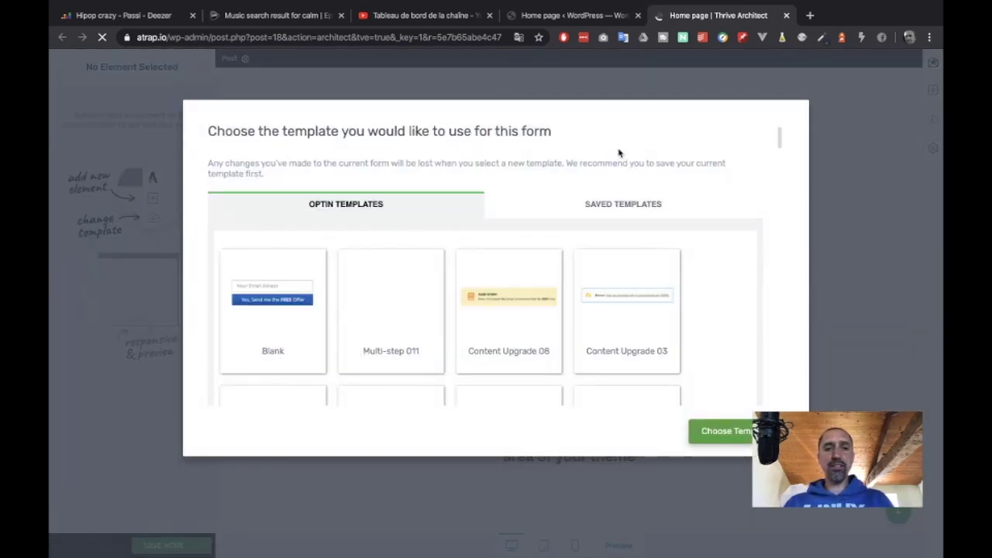
pyautogui.click(249, 300)
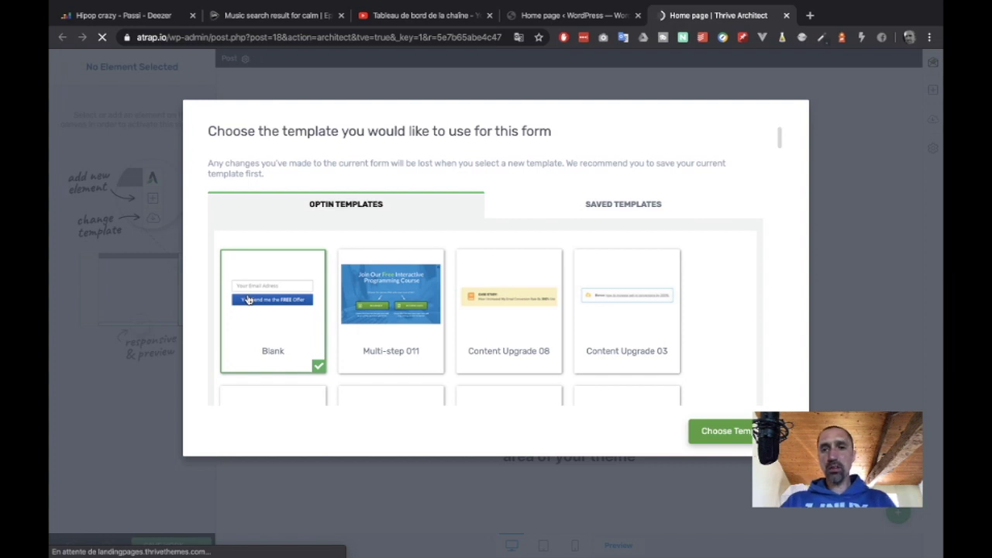
pyautogui.click(725, 431)
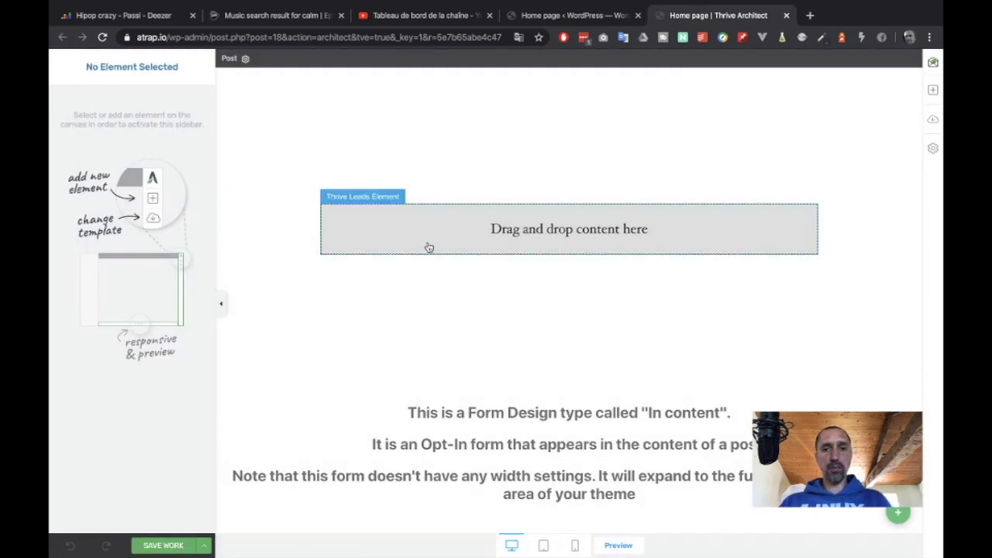
# Step: Insert a Lead Generation element into the empty Thrive Leads form area
pyautogui.click(629, 232)
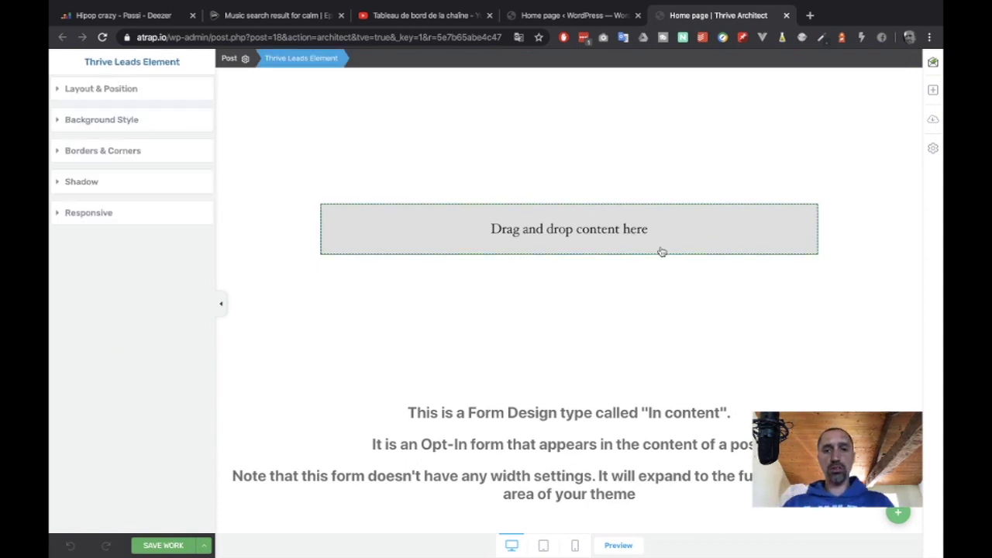
pyautogui.click(932, 89)
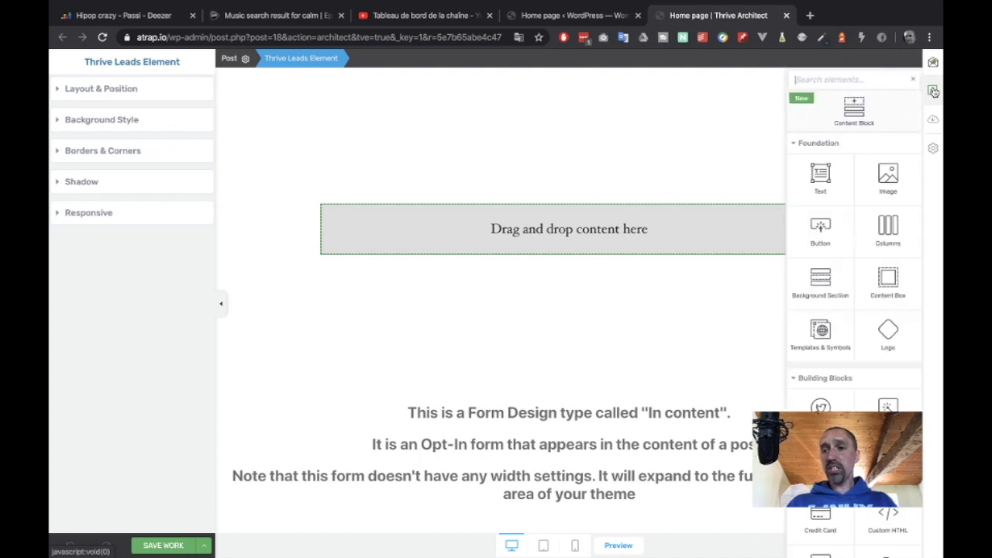
pyautogui.scroll(-5, 884, 341)
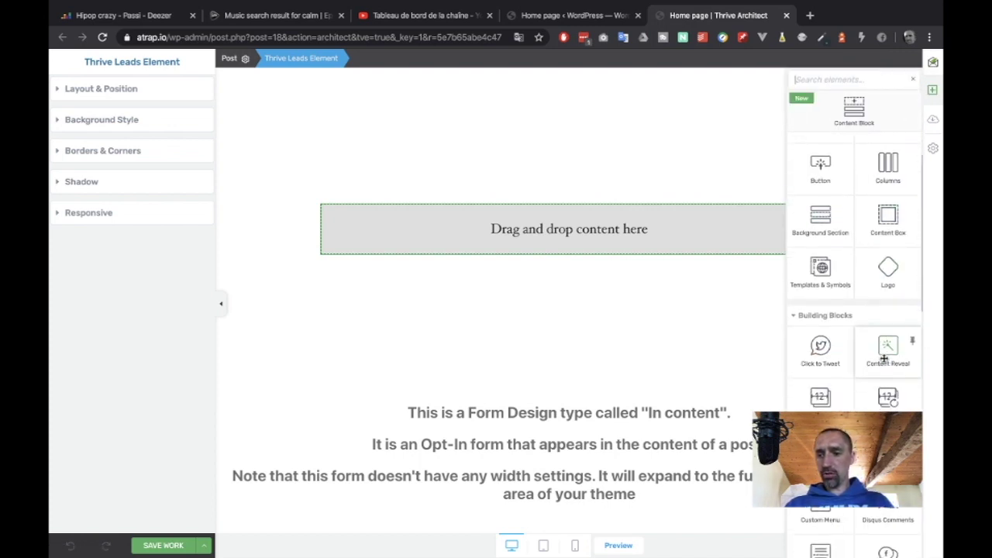
pyautogui.scroll(-3, 884, 357)
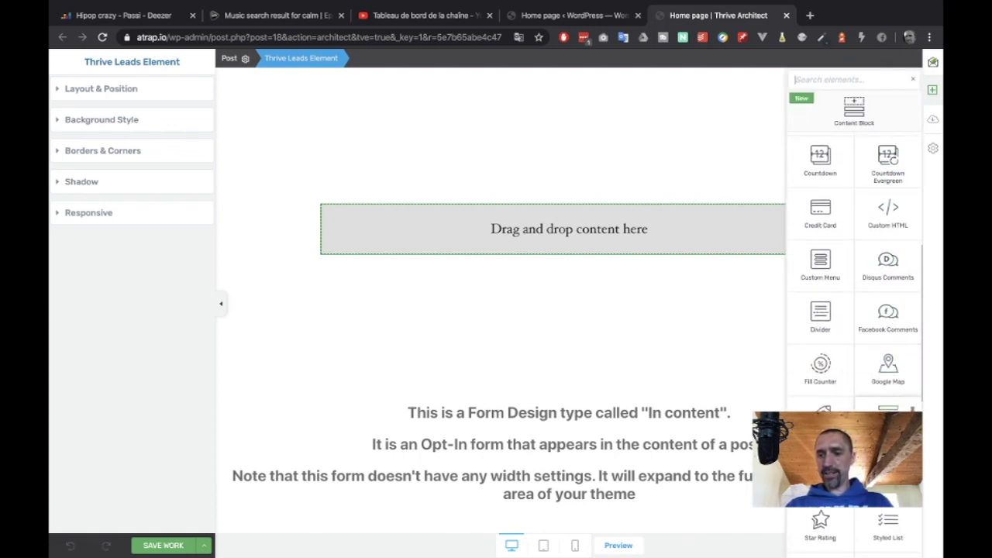
pyautogui.moveTo(887, 360); pyautogui.dragTo(628, 232)
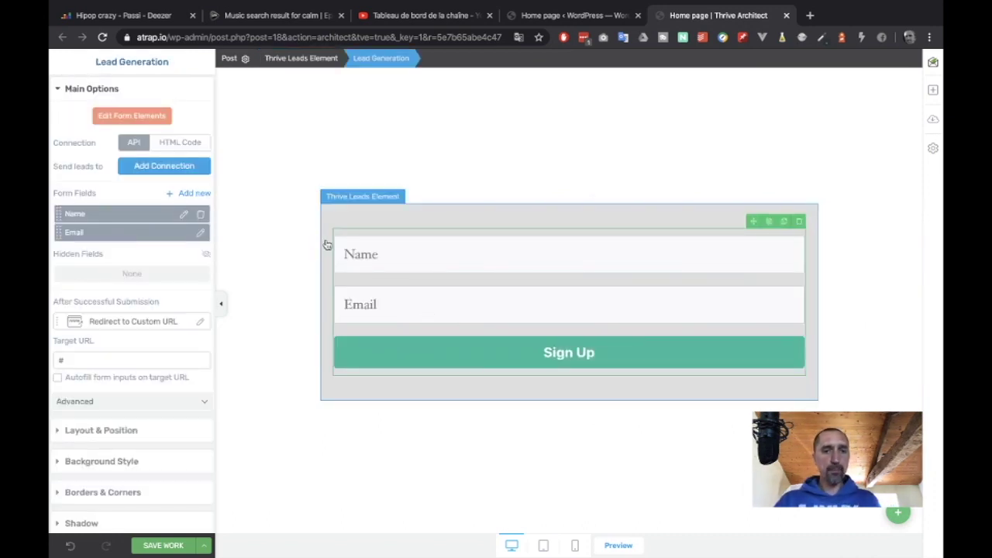
# Step: Set the Thrive Leads Element's top and bottom margins and the padding on all four sides to 0 px
pyautogui.click(352, 215)
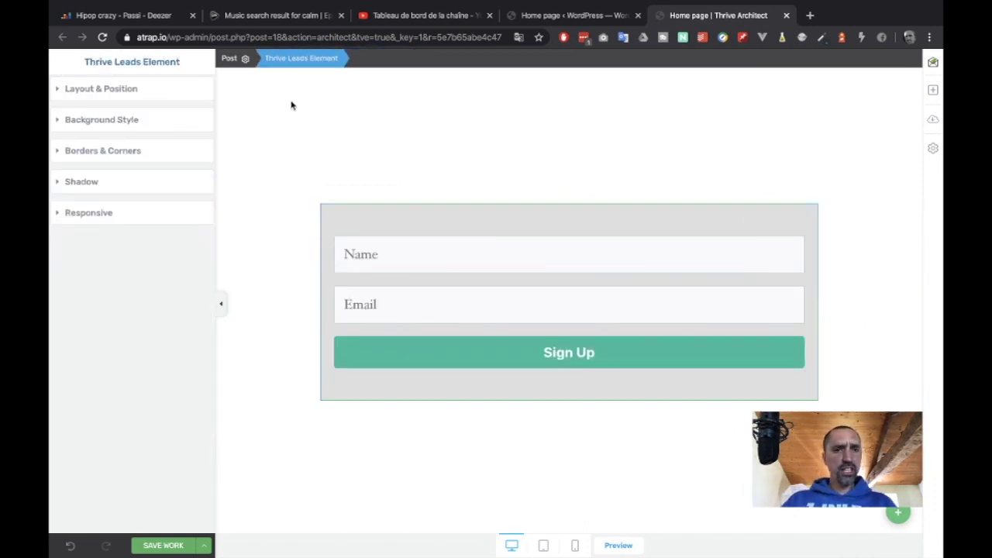
pyautogui.click(133, 92)
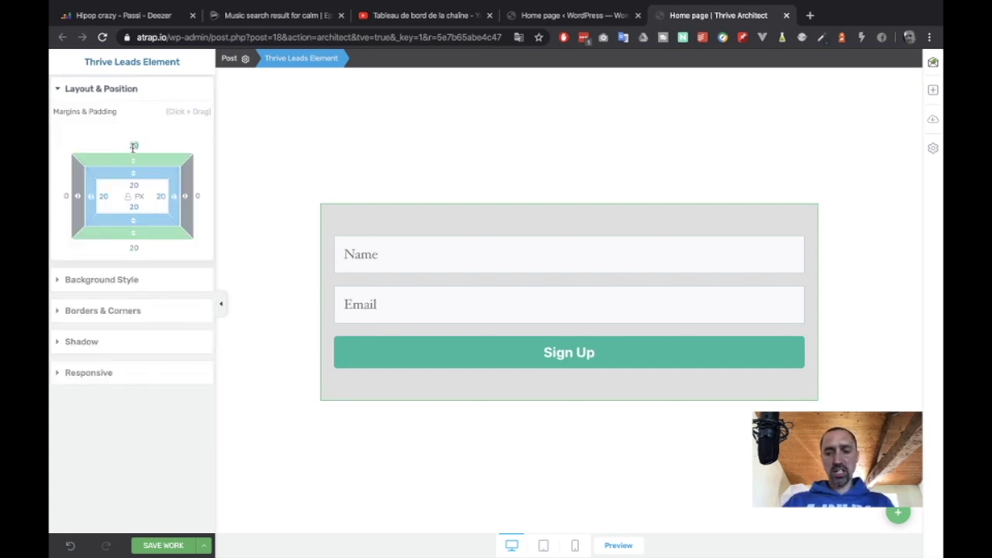
pyautogui.moveTo(133, 147); pyautogui.dragTo(145, 178)
pyautogui.moveTo(135, 185); pyautogui.dragTo(133, 247)
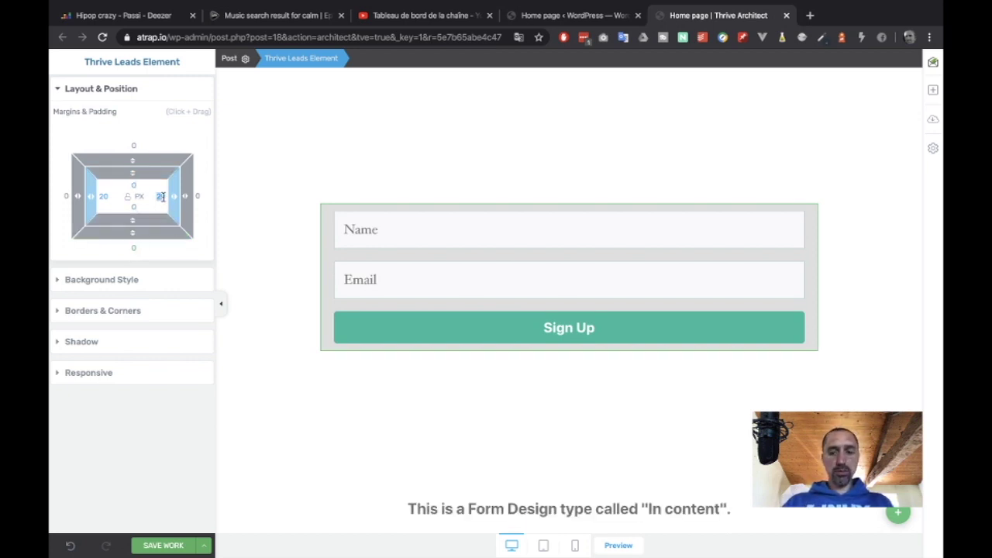
pyautogui.moveTo(160, 196); pyautogui.dragTo(163, 197)
pyautogui.click(104, 196)
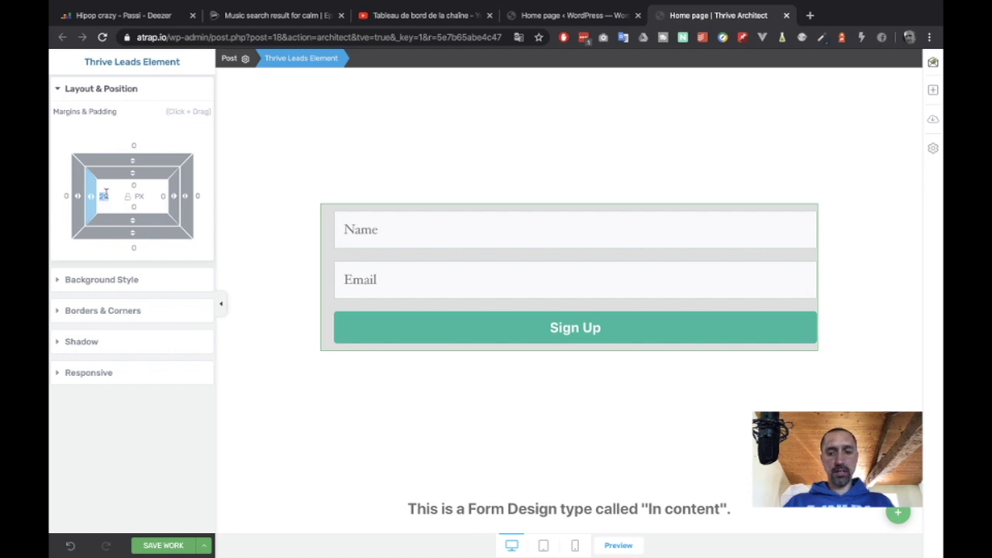
pyautogui.write('0')
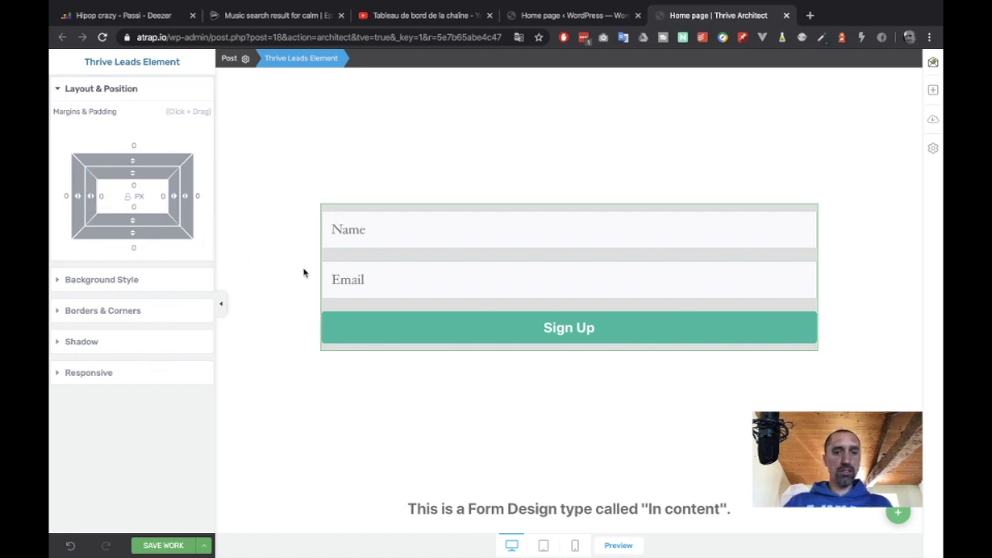
# Step: Set the Lead Generation element's top and bottom margins to 0 px and save the form
pyautogui.click(362, 280)
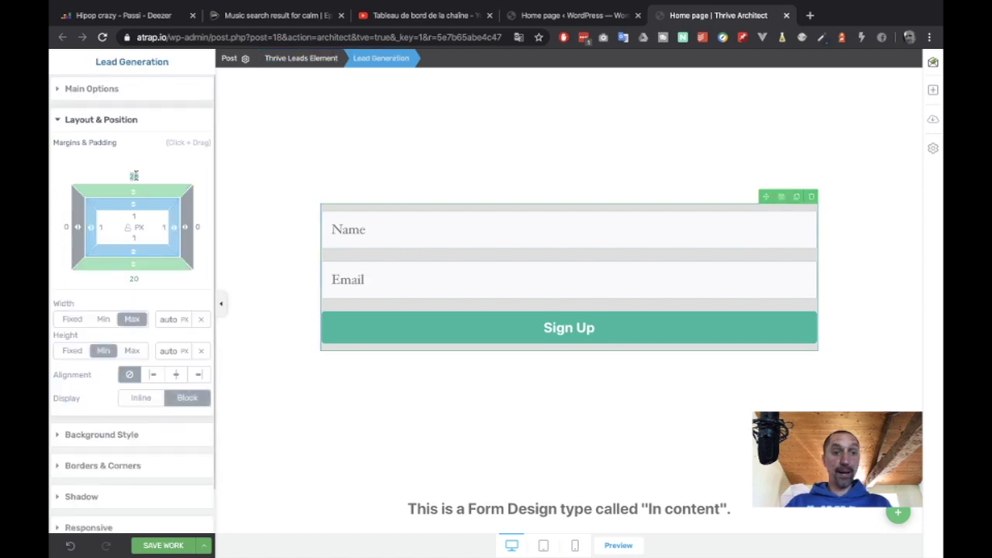
pyautogui.write('0')
pyautogui.click(134, 279)
pyautogui.write('0')
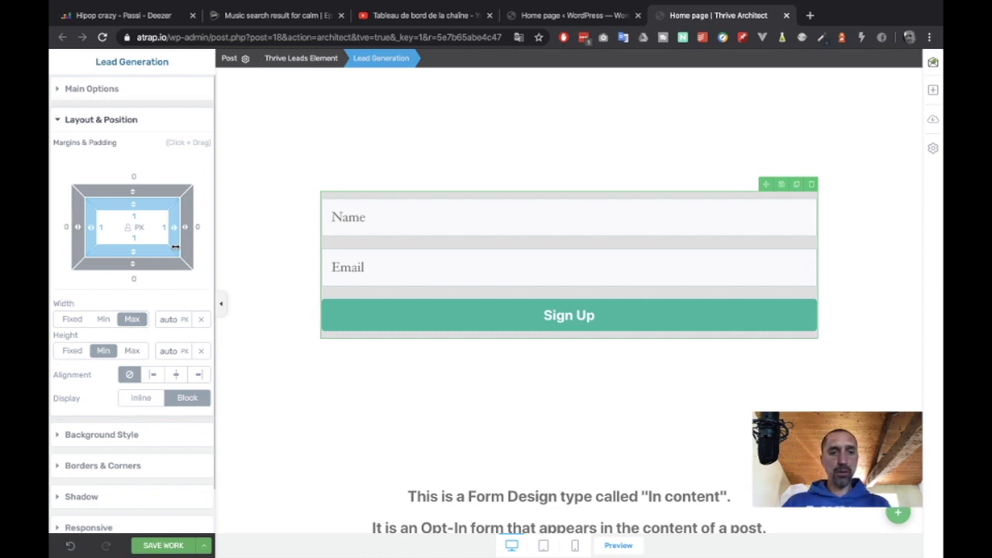
pyautogui.click(272, 180)
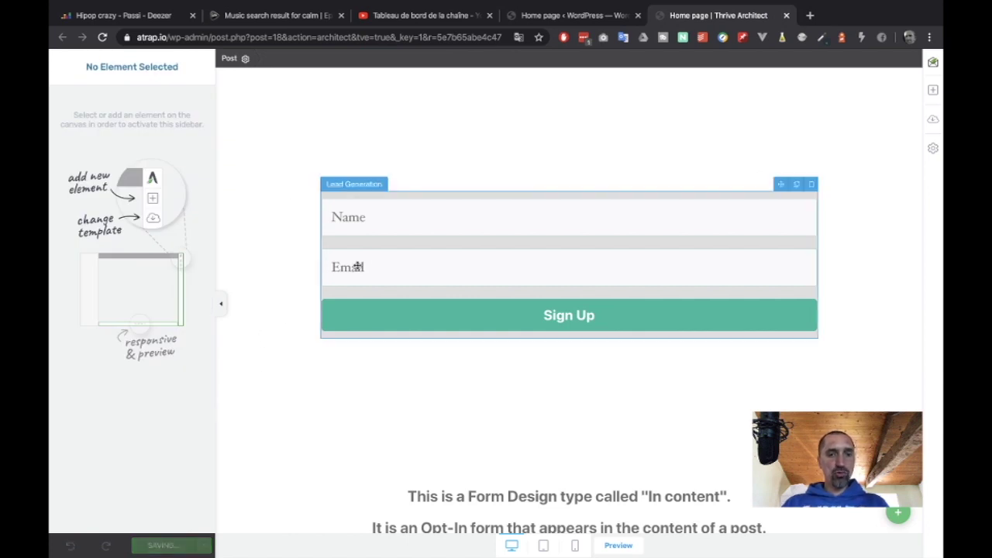
# Step: Start adding a new form field of type Phone to the Lead Generation element
pyautogui.click(380, 254)
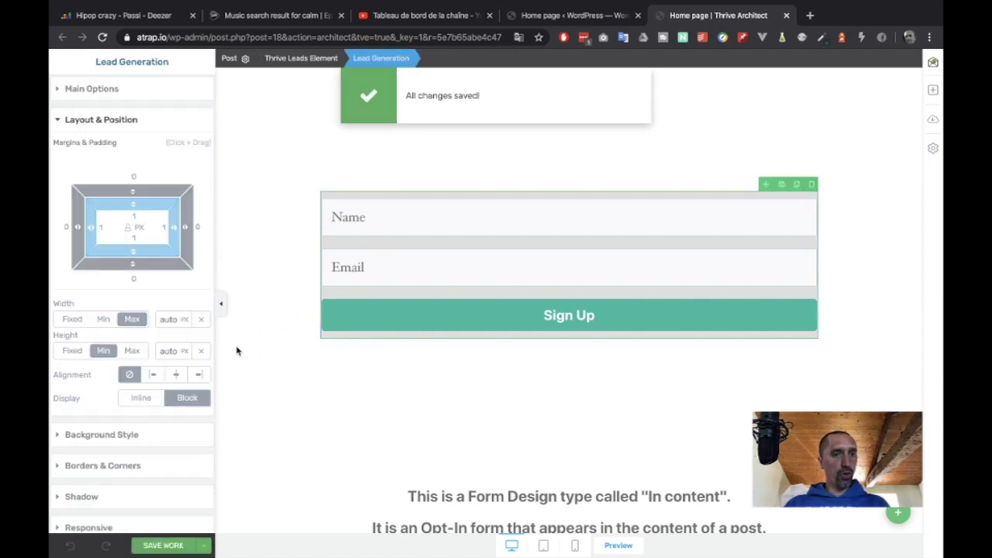
pyautogui.click(135, 99)
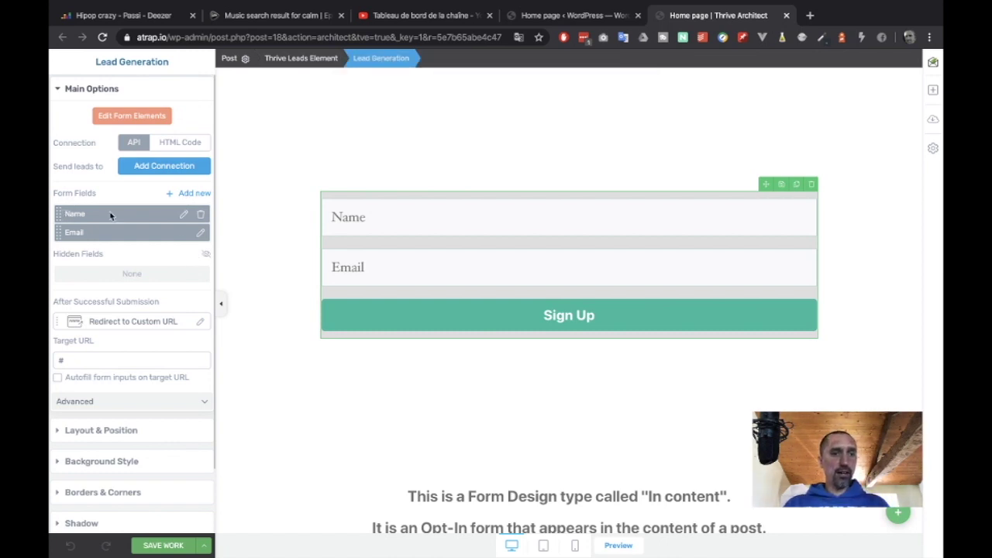
pyautogui.click(189, 193)
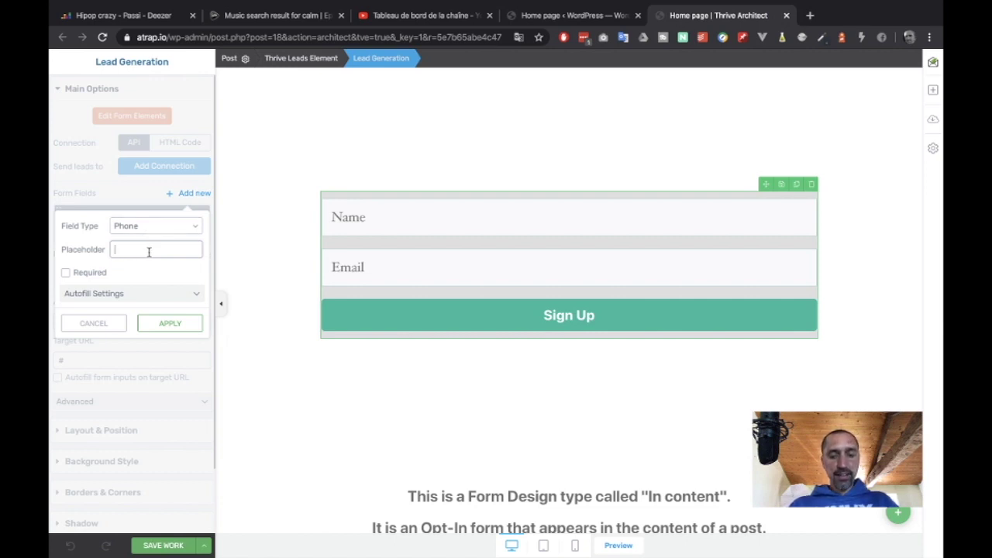
pyautogui.write('Ton num')
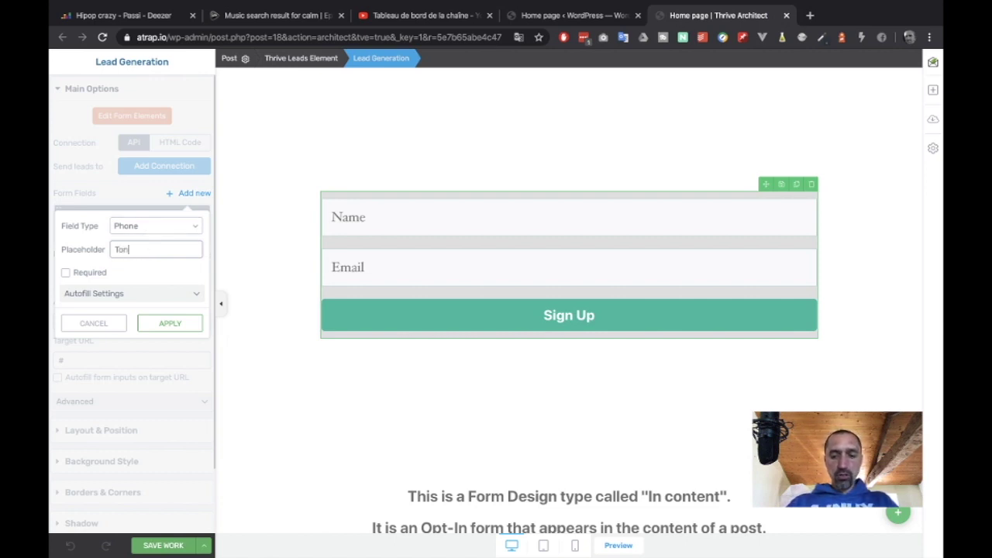
pyautogui.press('BackSpace')
pyautogui.press('BackSpace')
pyautogui.press('BackSpace')
pyautogui.press('BackSpace')
pyautogui.press('BackSpace')
pyautogui.press('BackSpace')
pyautogui.press('BackSpace')
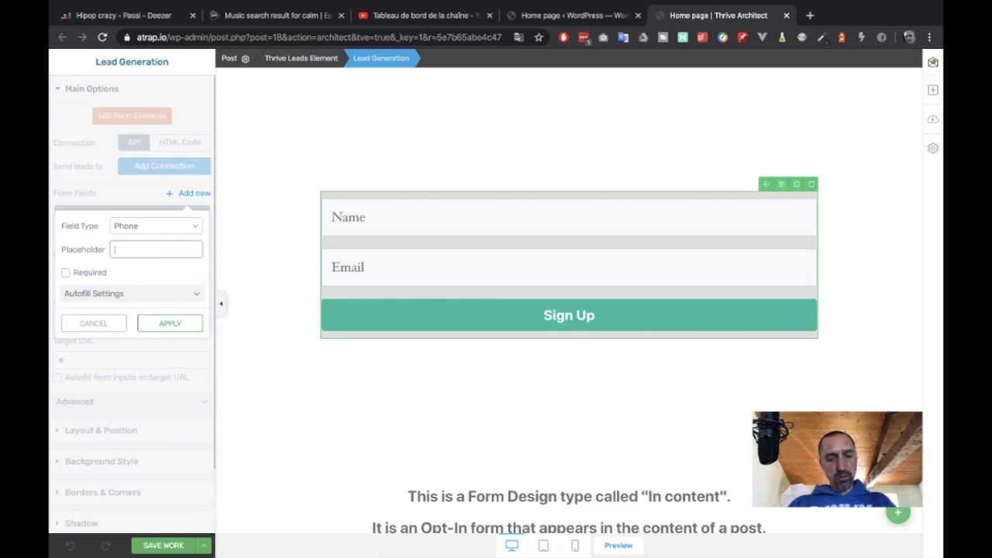
pyautogui.write('Indica')
pyautogui.press('BackSpace')
pyautogui.press('BackSpace')
pyautogui.press('BackSpace')
pyautogui.press('BackSpace')
pyautogui.press('BackSpace')
pyautogui.press('BackSpace')
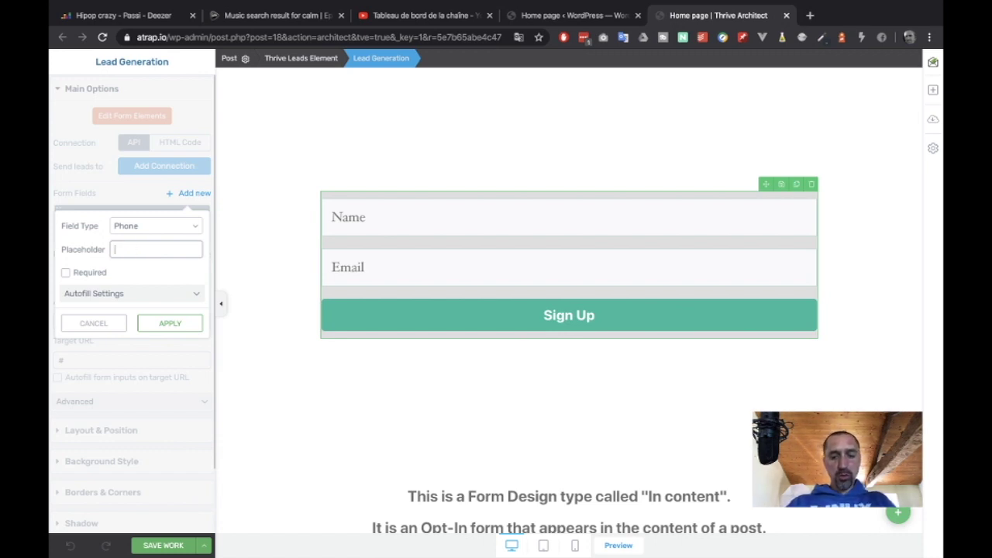
# Step: Give the new Phone field the placeholder "Ton numéro pour activer ton inscription", make it required and apply it
pyautogui.write('Ton')
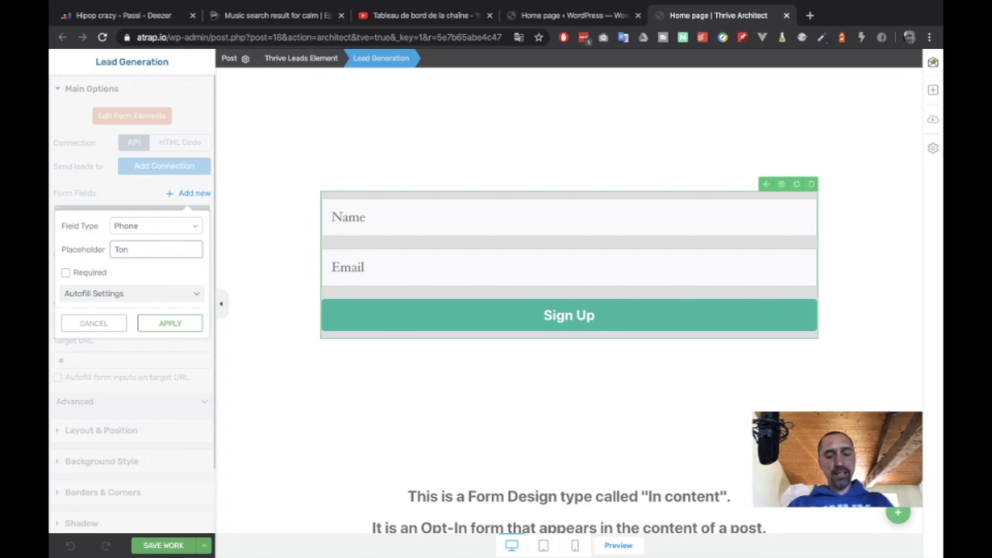
pyautogui.write(' numé')
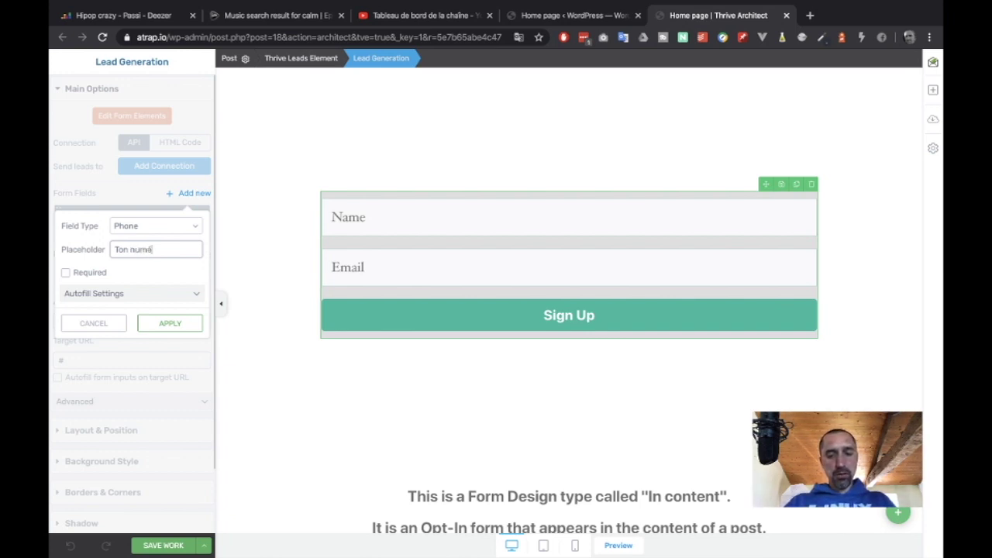
pyautogui.write('ro pour ')
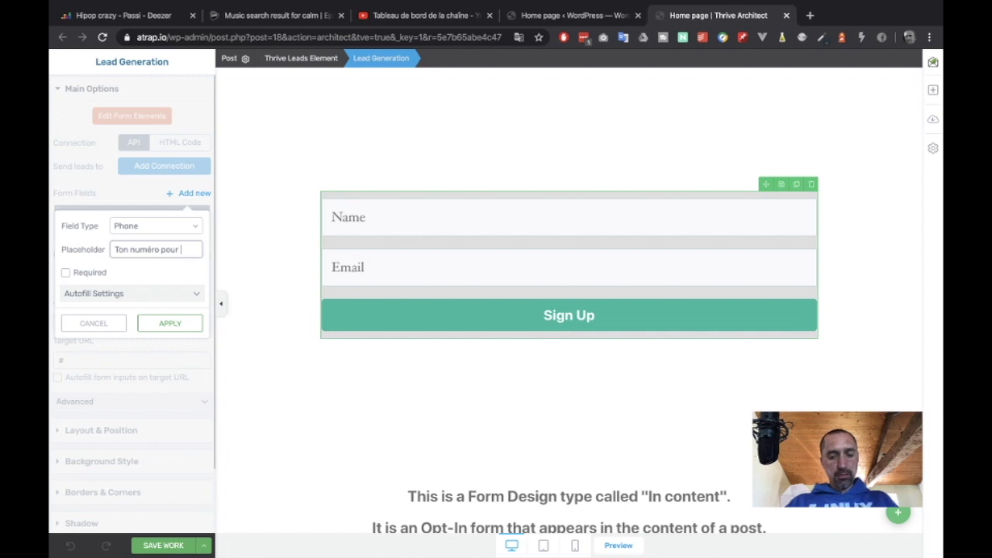
pyautogui.write('activer')
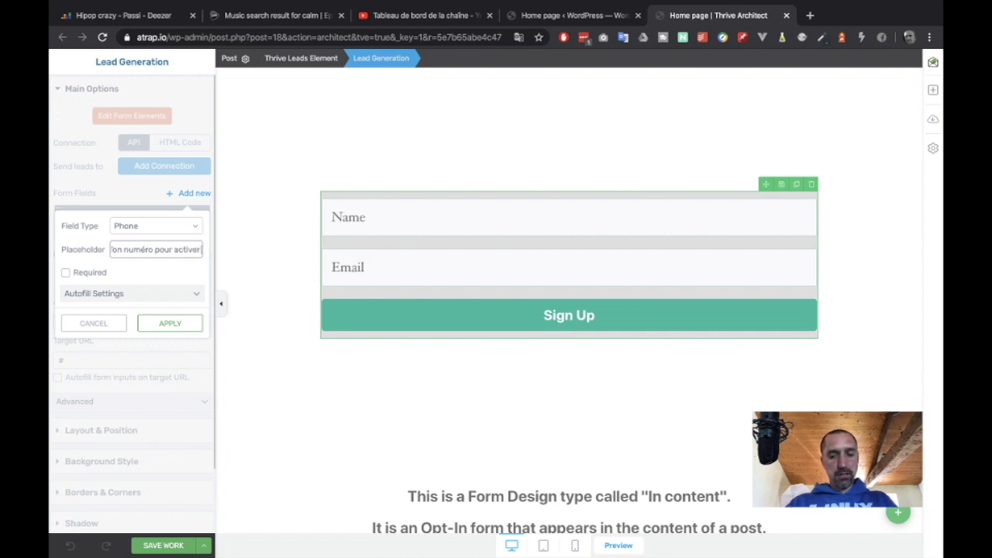
pyautogui.write(' ton action')
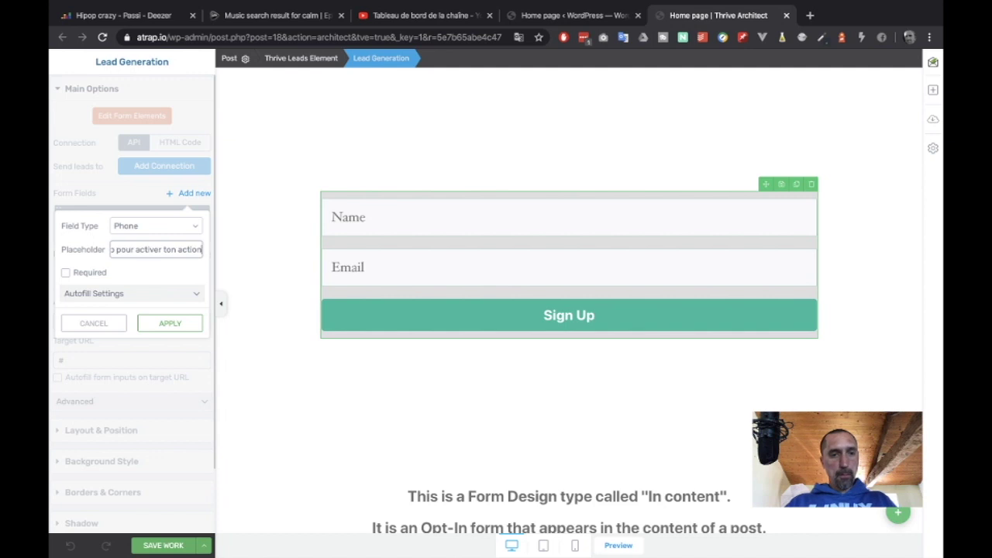
pyautogui.press('BackSpace')
pyautogui.press('BackSpace')
pyautogui.press('BackSpace')
pyautogui.press('BackSpace')
pyautogui.press('BackSpace')
pyautogui.press('BackSpace')
pyautogui.write('insc')
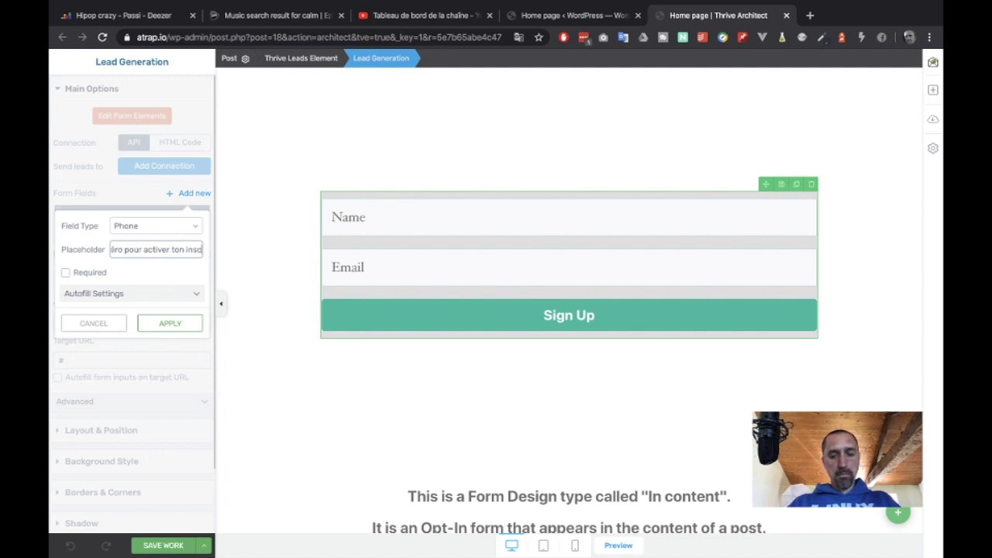
pyautogui.write('ription')
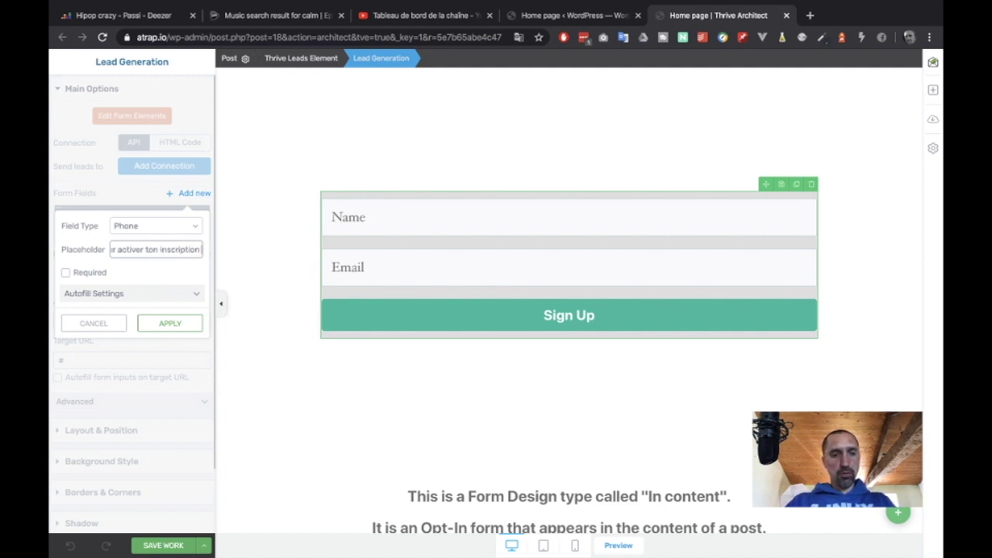
pyautogui.click(66, 273)
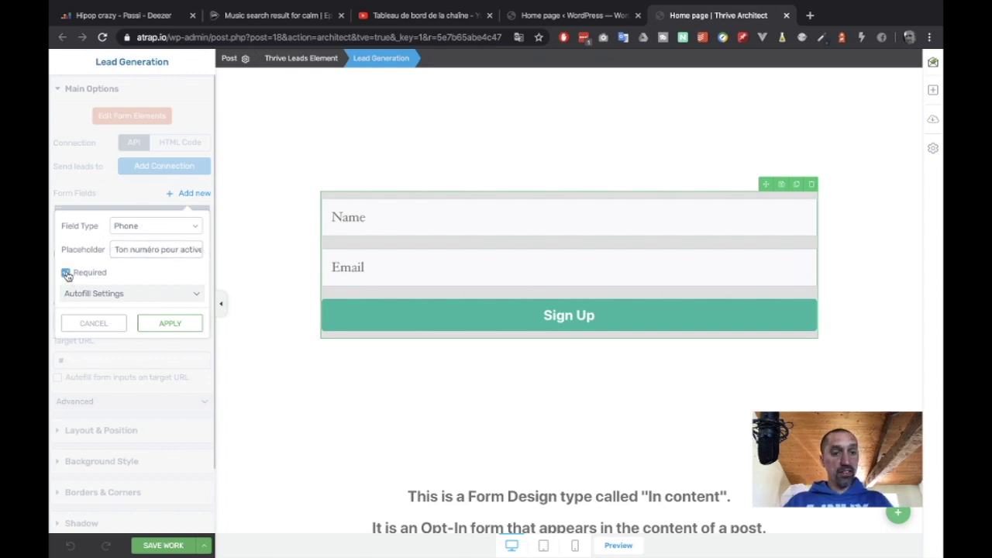
pyautogui.click(170, 323)
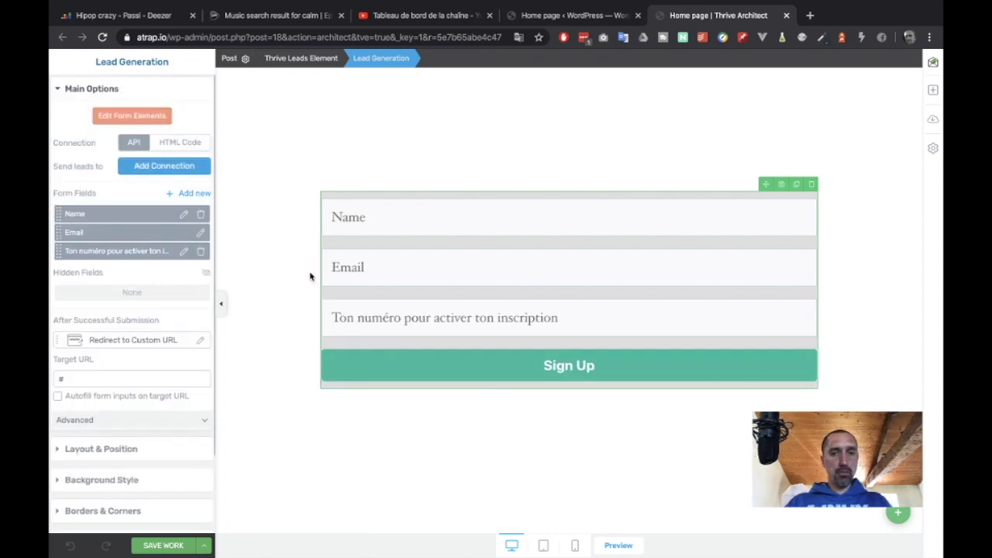
# Step: Delete the existing Name field from the form and start adding a new field of type Name
pyautogui.click(200, 215)
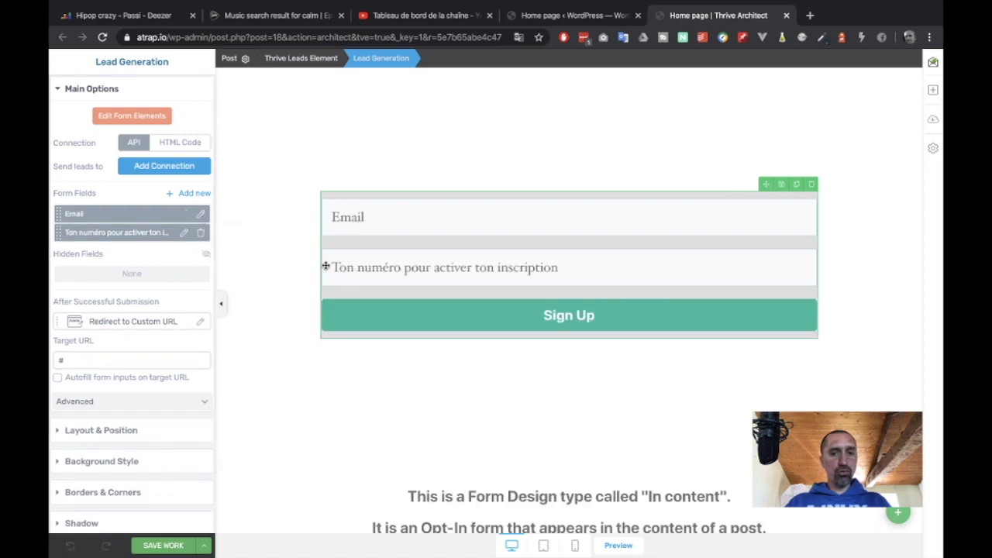
pyautogui.click(186, 193)
pyautogui.click(145, 248)
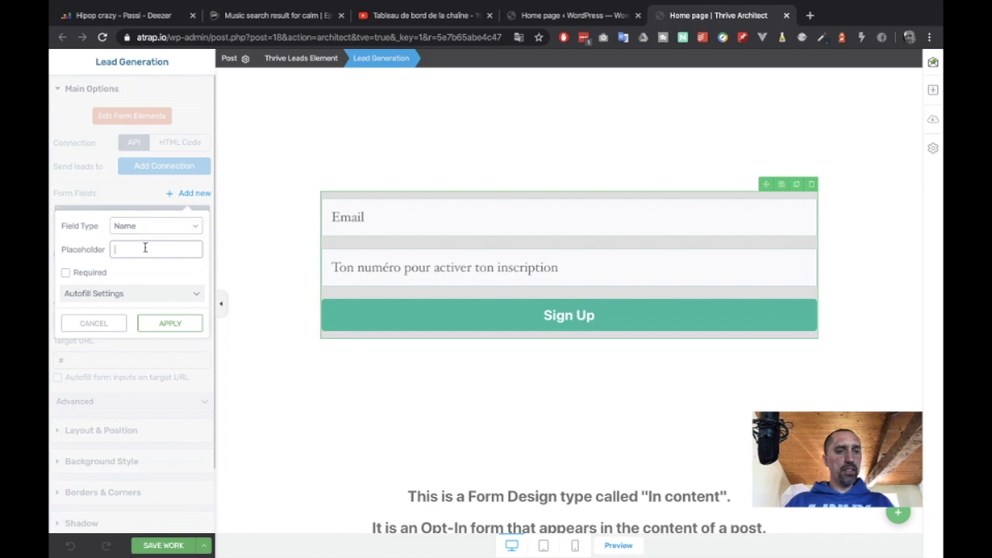
pyautogui.write('Nom')
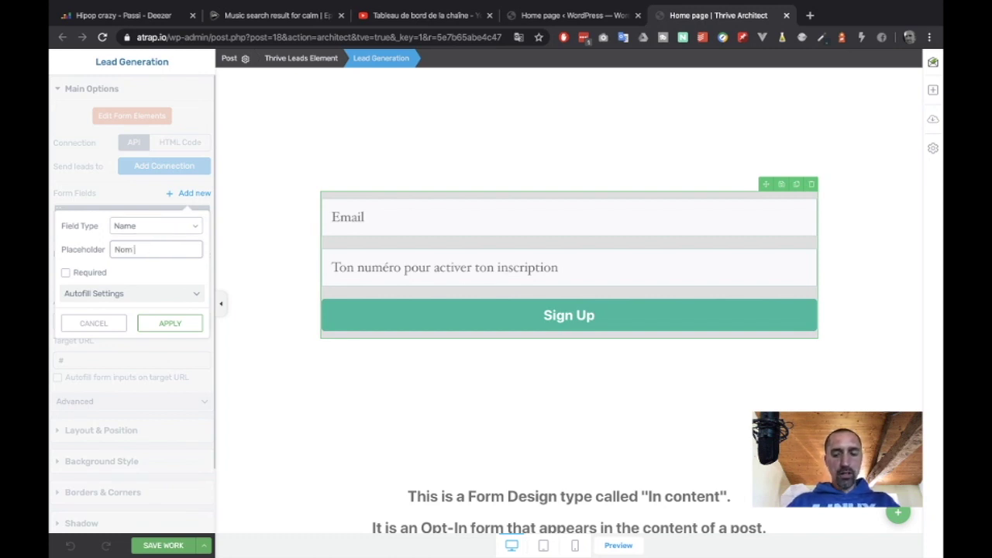
pyautogui.click(125, 226)
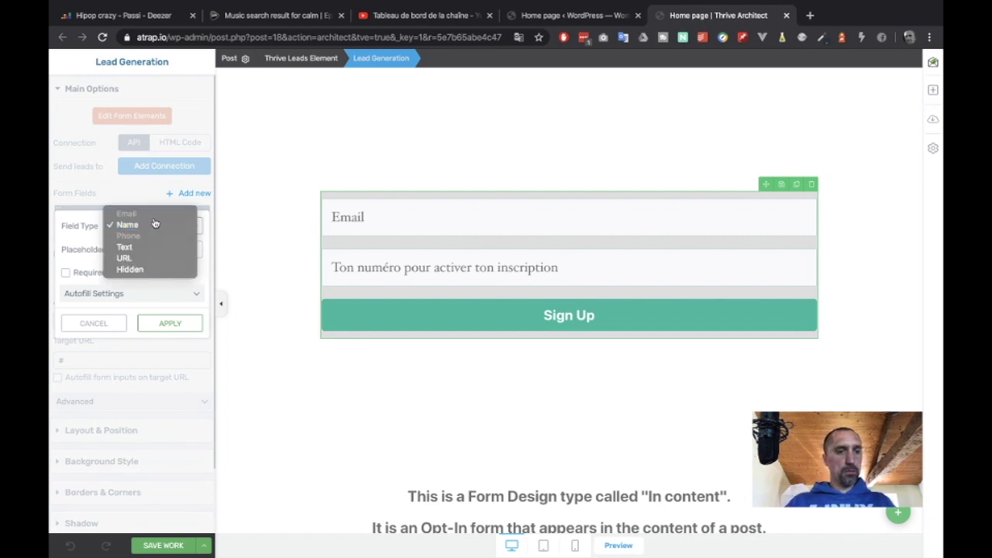
pyautogui.click(77, 224)
pyautogui.doubleClick(144, 249)
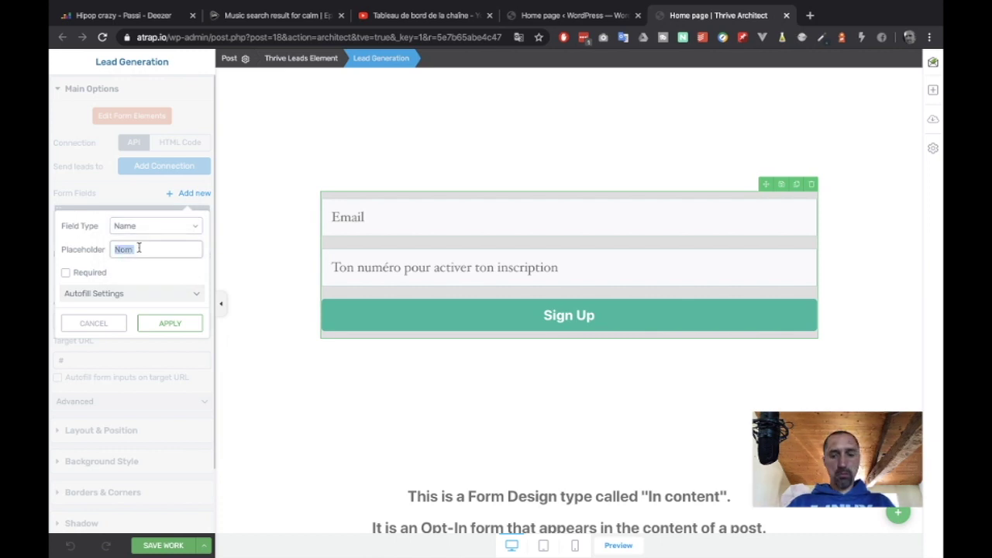
pyautogui.click(134, 249)
pyautogui.write('prénom')
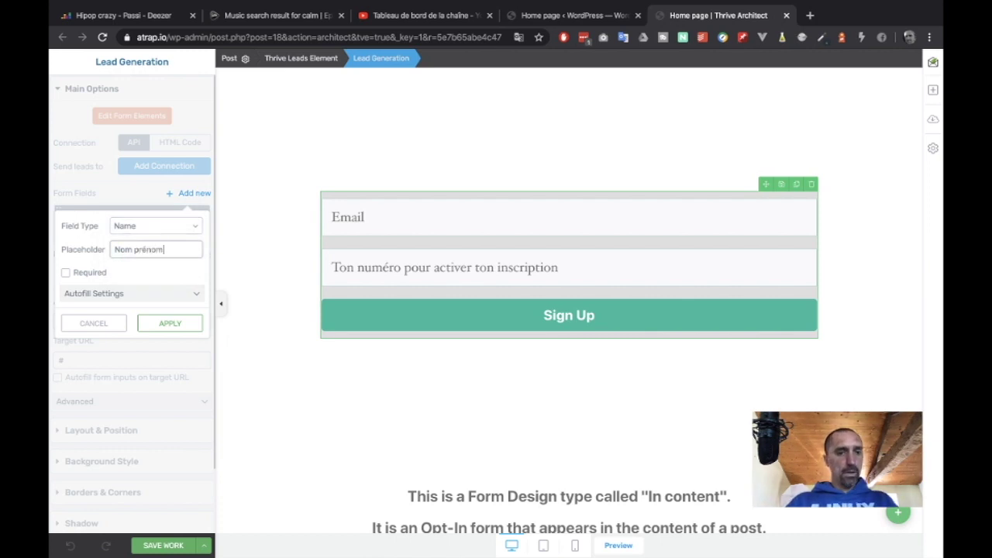
pyautogui.hotkey('ctrl', 'a')
pyautogui.press('BackSpace')
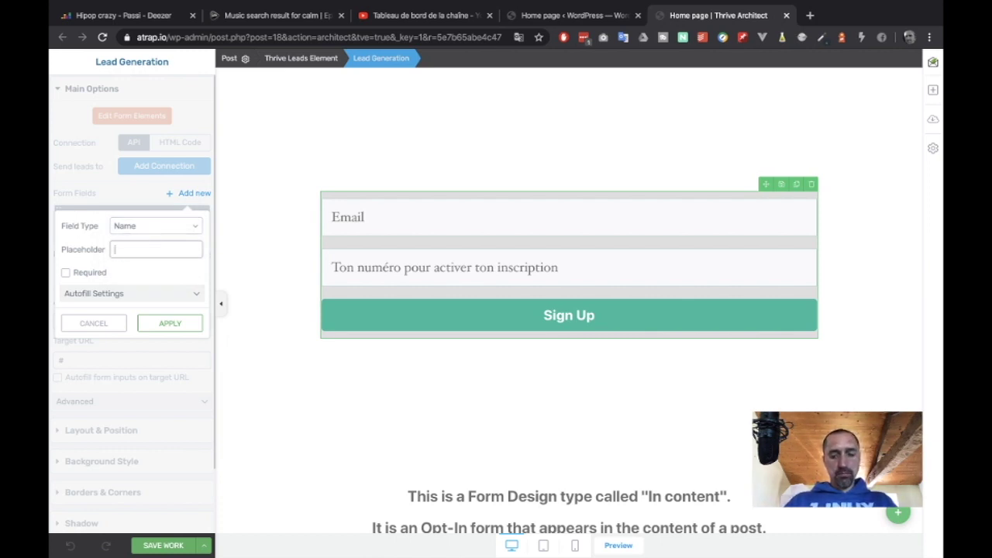
# Step: Give the new Name field the placeholder "Entre ton prénom", mark it as required and apply it
pyautogui.write('Entre ton pr')
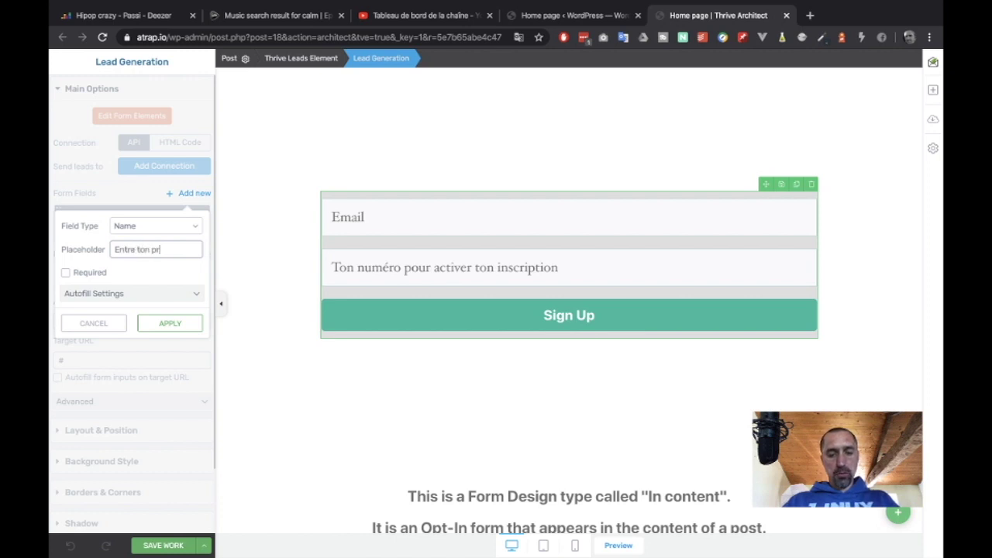
pyautogui.write('énom')
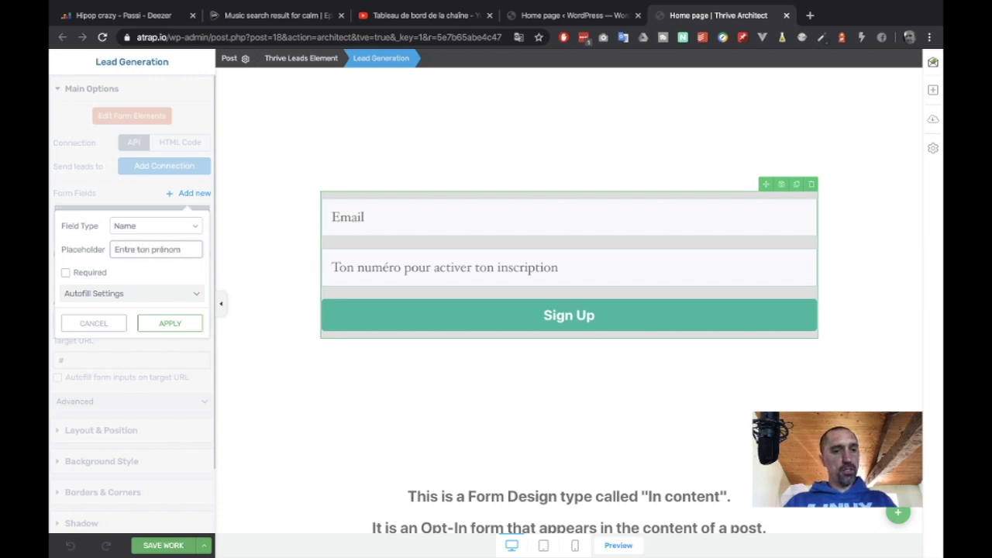
pyautogui.click(91, 276)
pyautogui.click(168, 323)
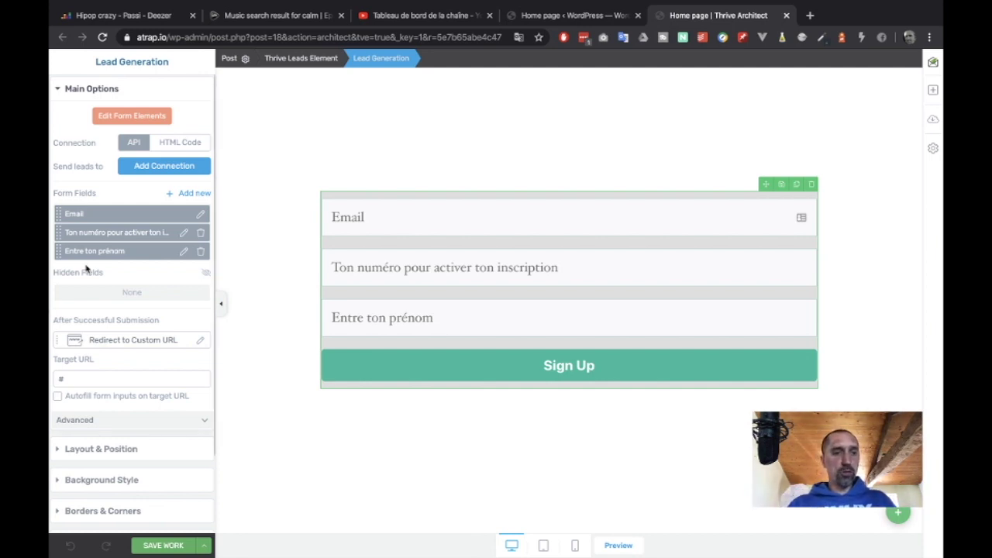
# Step: Reorder the form fields so "Entre ton prénom" comes first and Email last, and expand the form's advanced options
pyautogui.moveTo(58, 250); pyautogui.dragTo(58, 230)
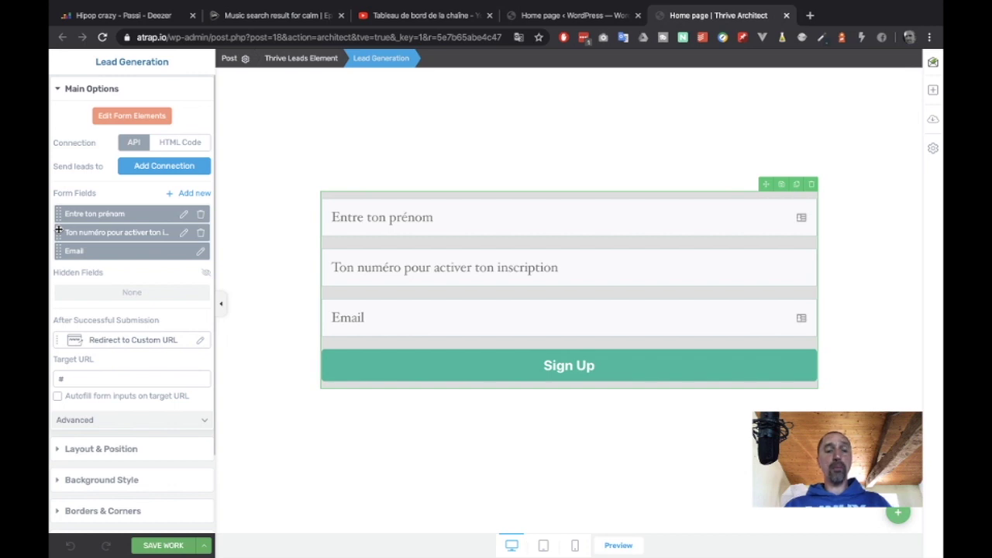
pyautogui.click(89, 426)
pyautogui.scroll(-1, 128, 428)
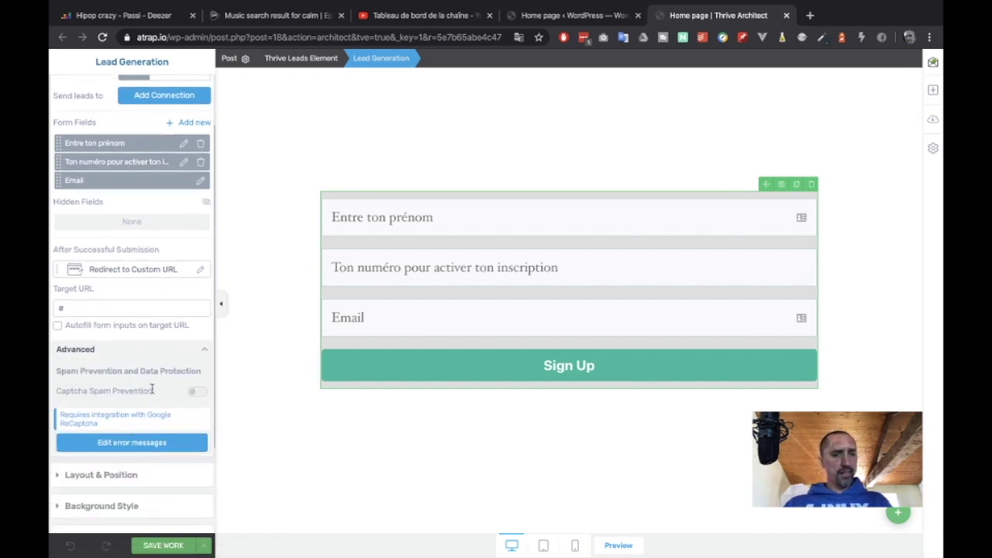
# Step: Review the lead generation form's settings, including its submission and advanced options, and collapse the advanced section
pyautogui.scroll(-1, 143, 411)
pyautogui.scroll(1, 153, 396)
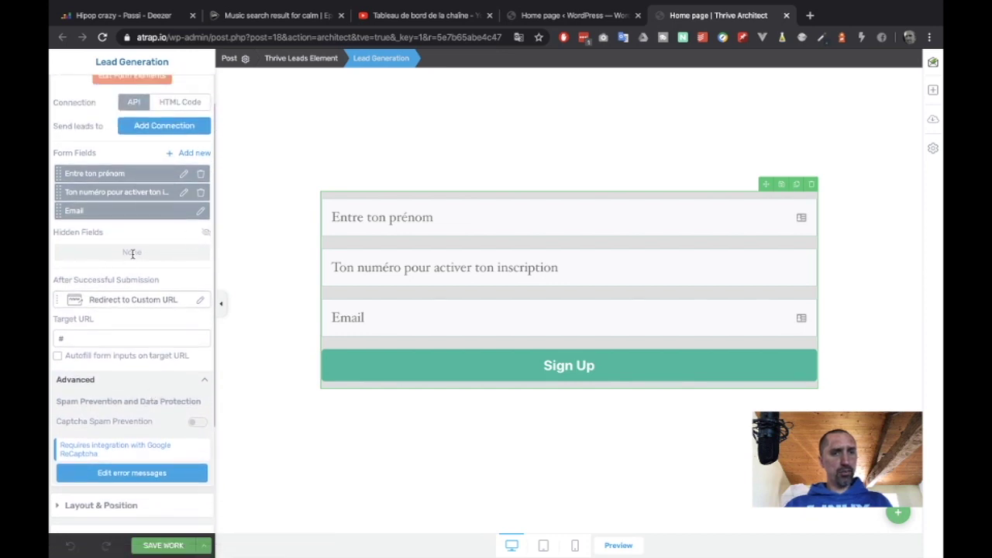
pyautogui.scroll(1, 147, 265)
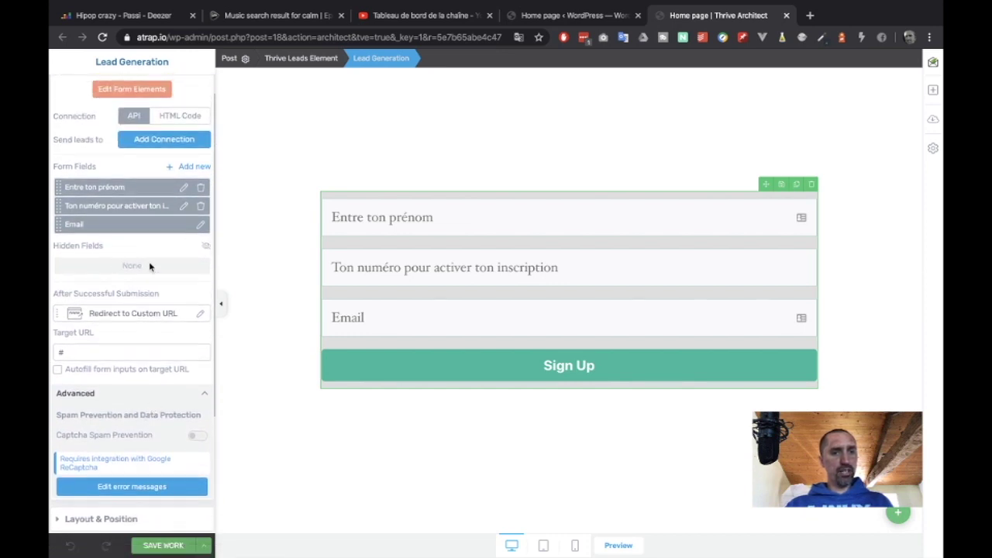
pyautogui.scroll(-3, 147, 268)
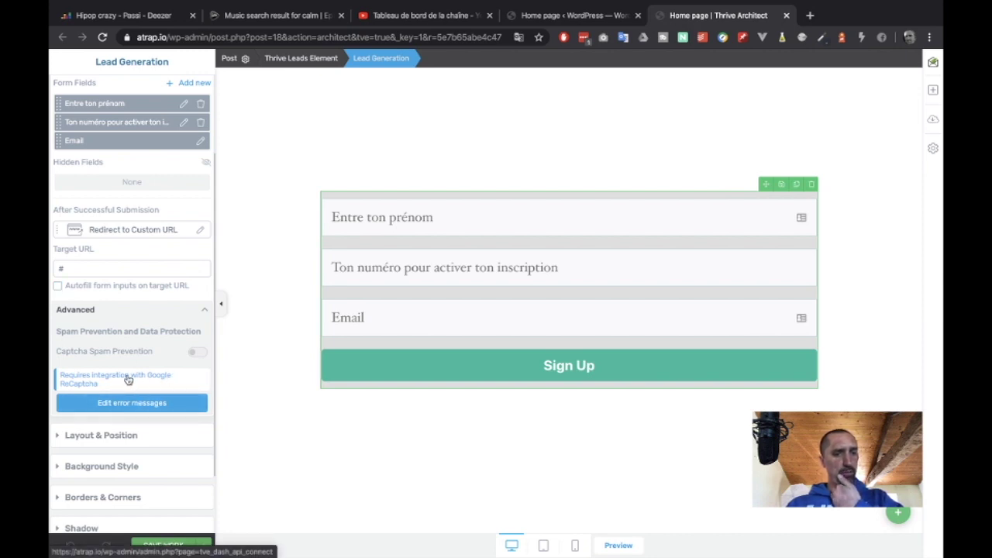
pyautogui.scroll(3, 143, 306)
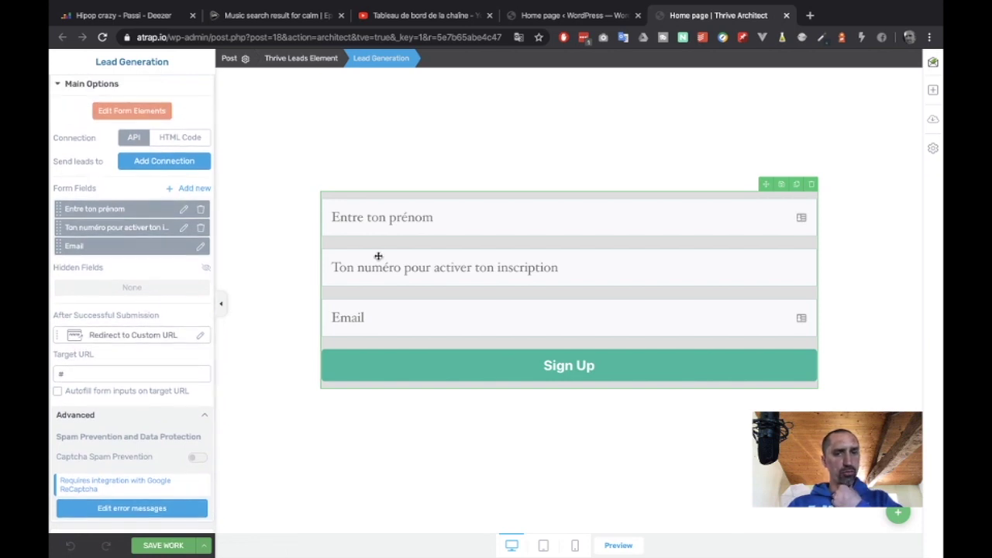
pyautogui.click(200, 420)
pyautogui.scroll(-1, 200, 421)
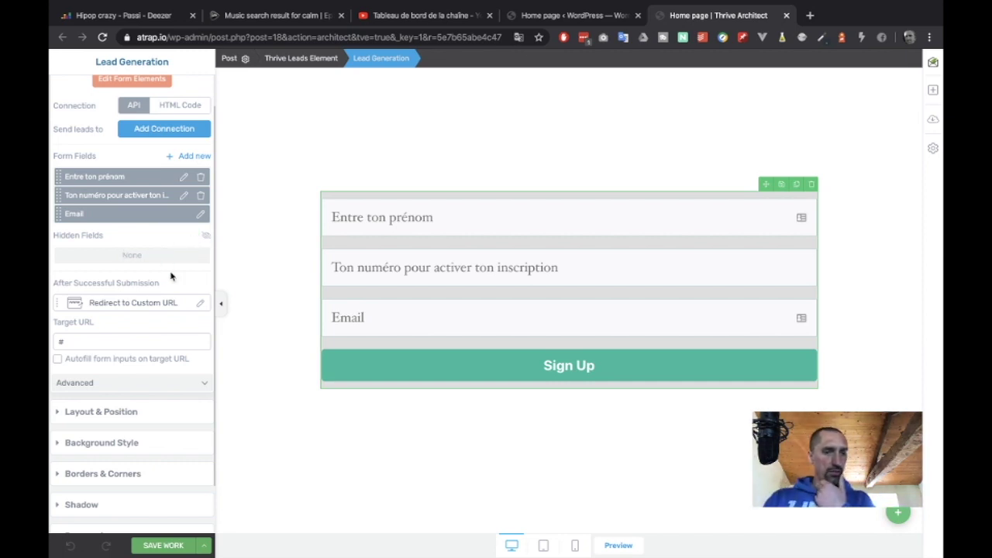
pyautogui.scroll(1, 171, 277)
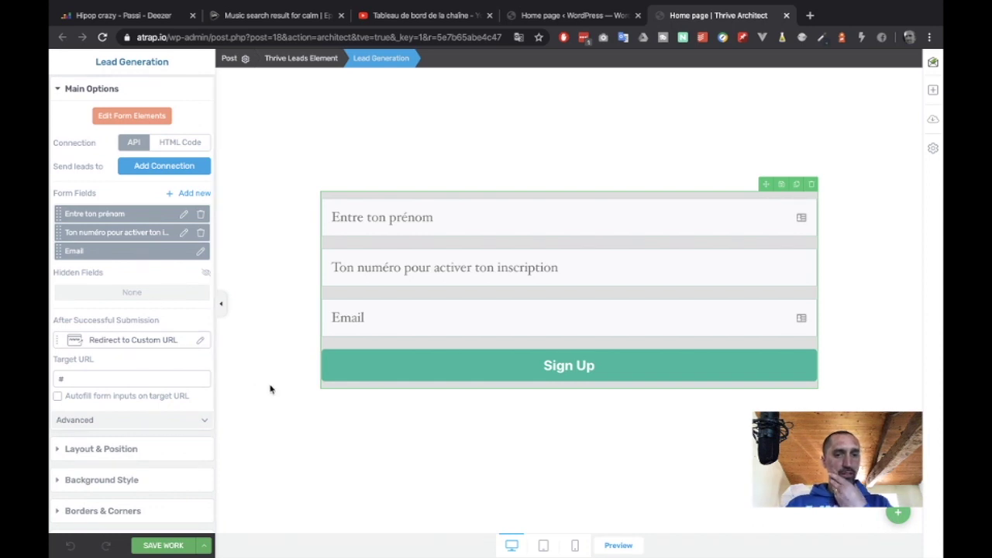
# Step: Add a text element directly below the form's Sign Up button
pyautogui.click(934, 92)
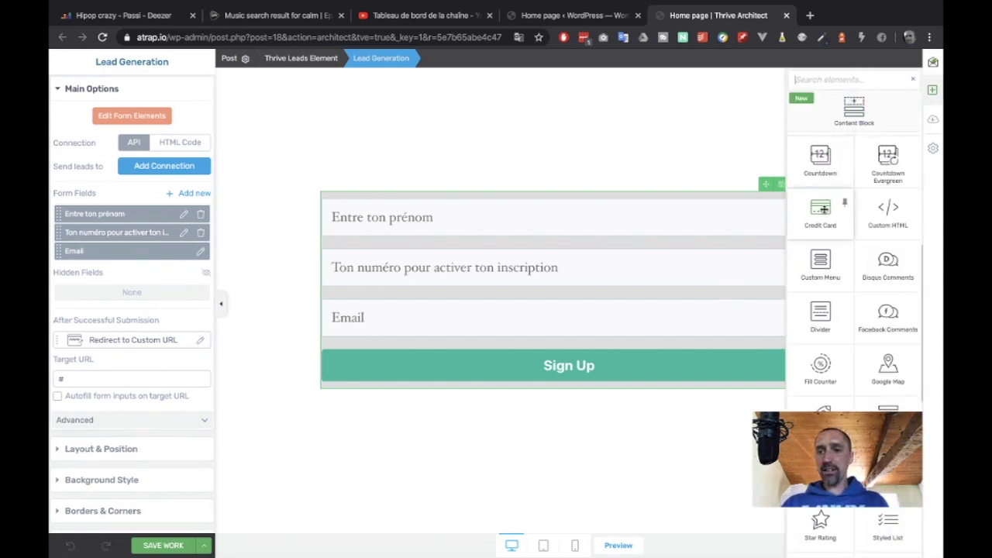
pyautogui.scroll(4, 822, 210)
pyautogui.moveTo(820, 174); pyautogui.dragTo(611, 367)
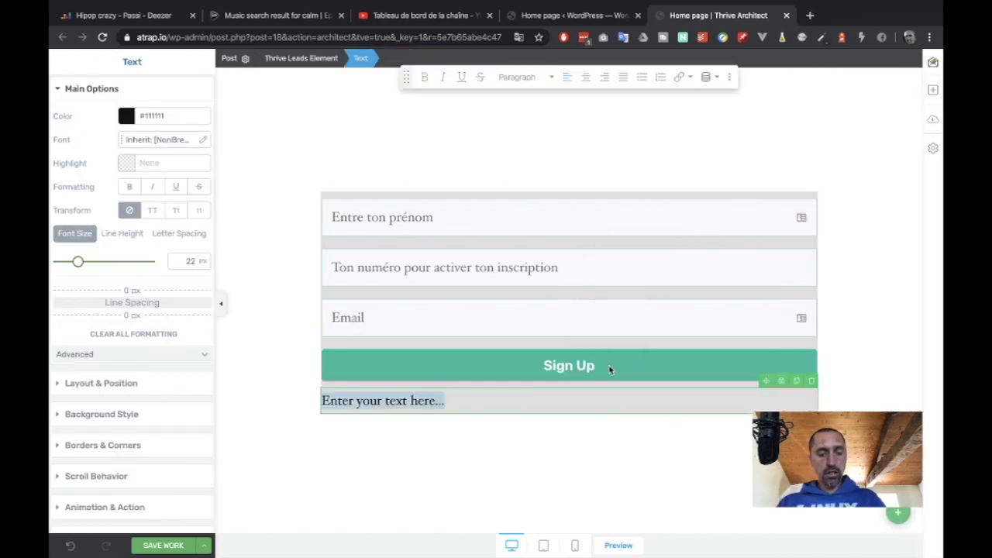
pyautogui.write('Votre')
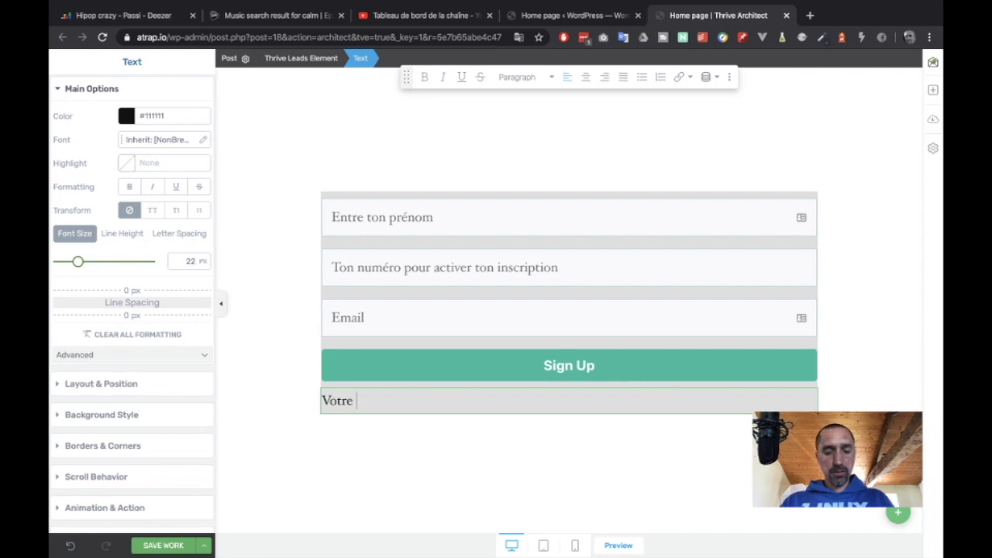
pyautogui.press('BackSpace')
pyautogui.press('BackSpace')
pyautogui.press('BackSpace')
pyautogui.press('BackSpace')
pyautogui.write('s ')
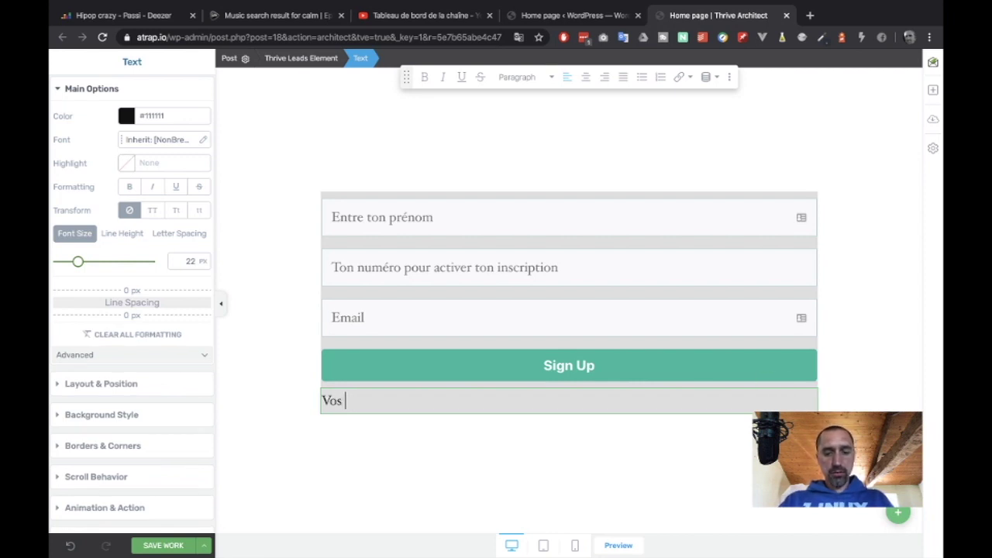
pyautogui.write('in')
pyautogui.press('BackSpace')
pyautogui.press('BackSpace')
pyautogui.press('BackSpace')
pyautogui.press('BackSpace')
pyautogui.press('BackSpace')
pyautogui.press('BackSpace')
# Step: Start the legal notice in the text element with "Conformément à nos conditions générales"
pyautogui.write('Conf')
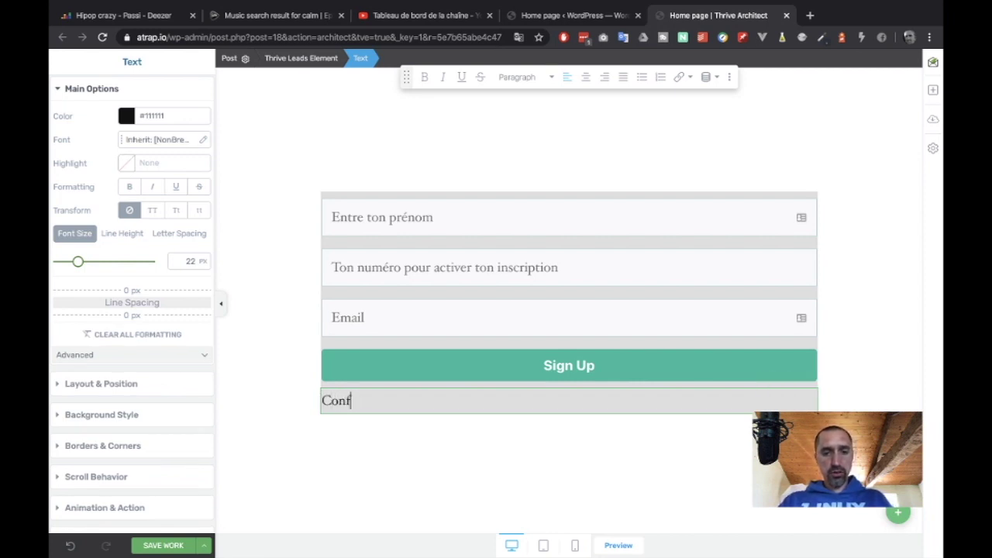
pyautogui.write('orm')
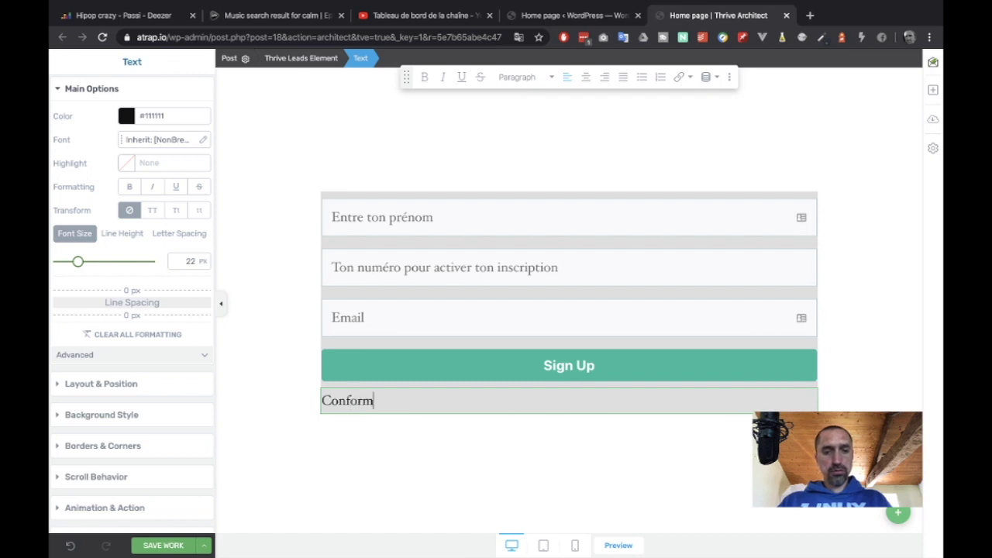
pyautogui.write('ément ')
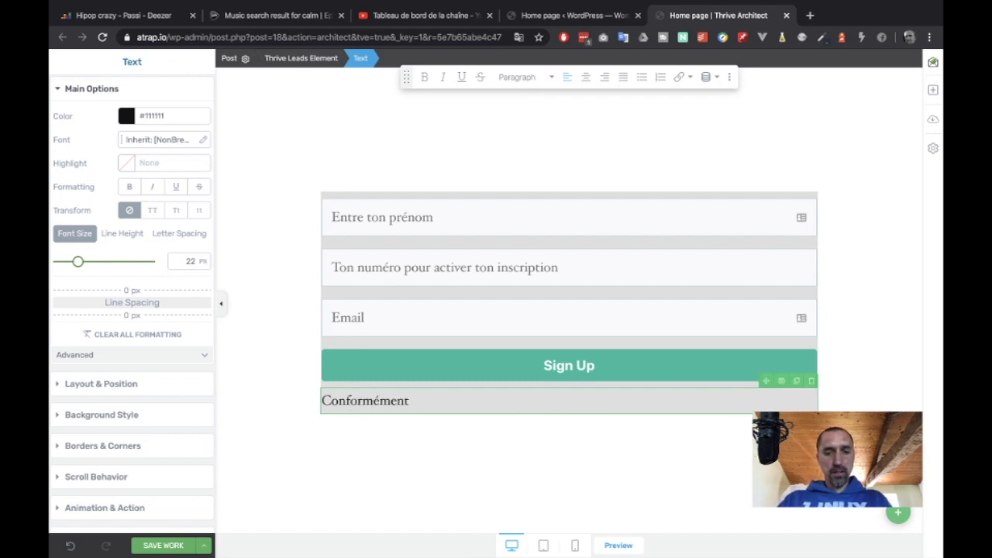
pyautogui.write('au')
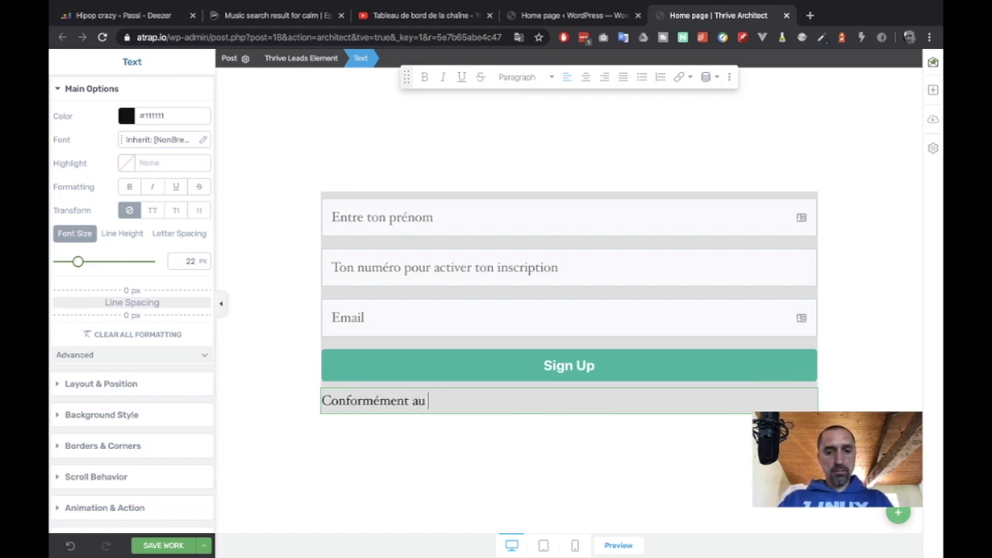
pyautogui.press('BackSpace')
pyautogui.press('BackSpace')
pyautogui.press('BackSpace')
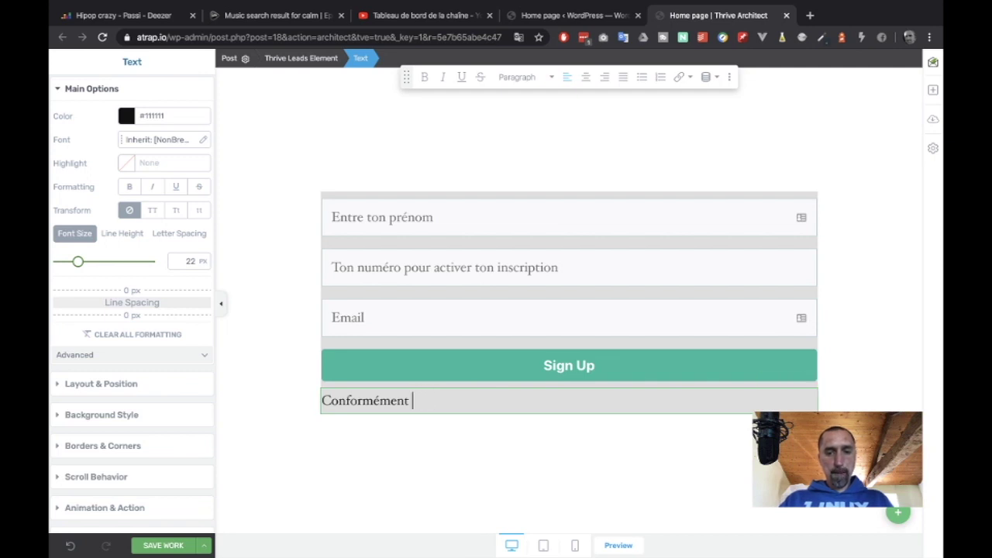
pyautogui.write('à nos condit')
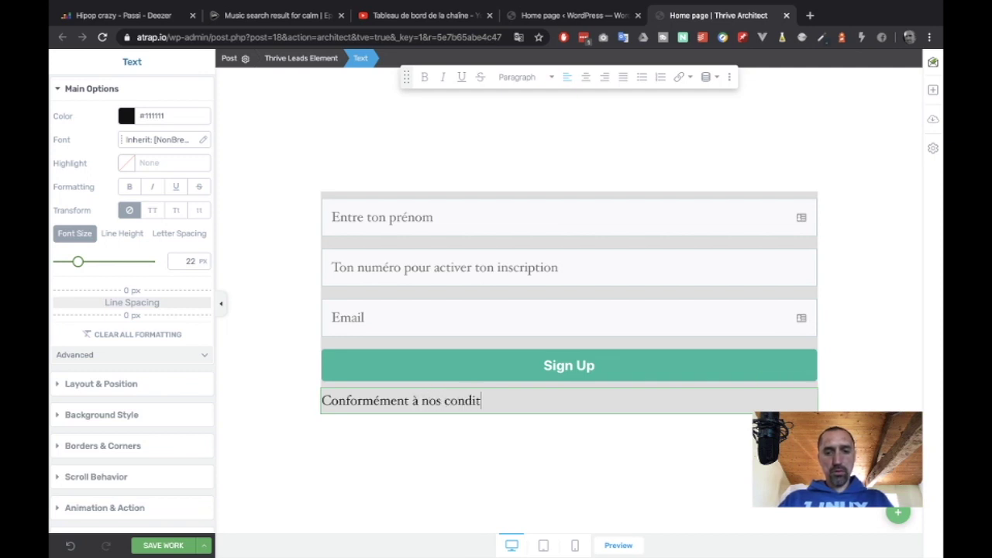
pyautogui.write('ions générales')
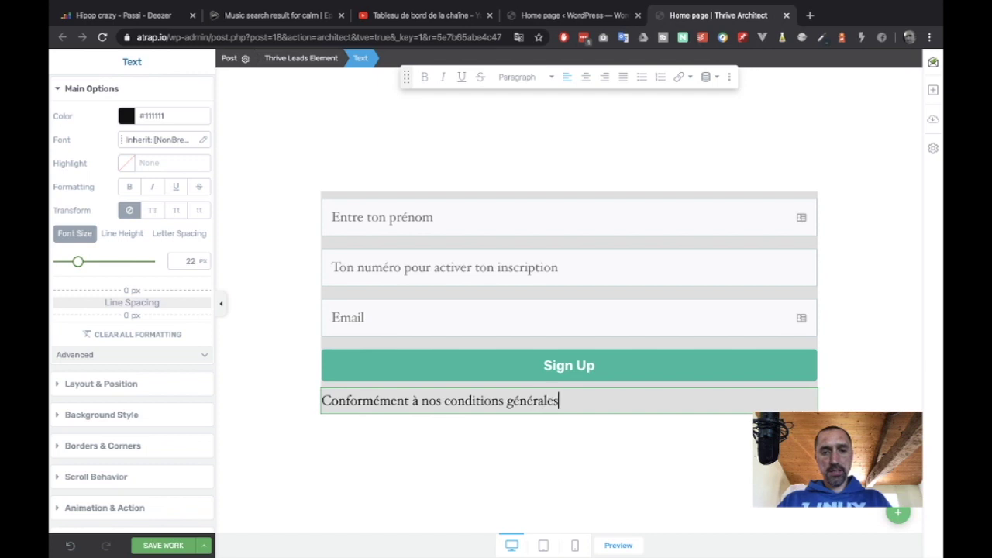
# Step: Continue the notice with ", vos données seront utilisées dans le but de vous prévenir de"
pyautogui.write(', vos')
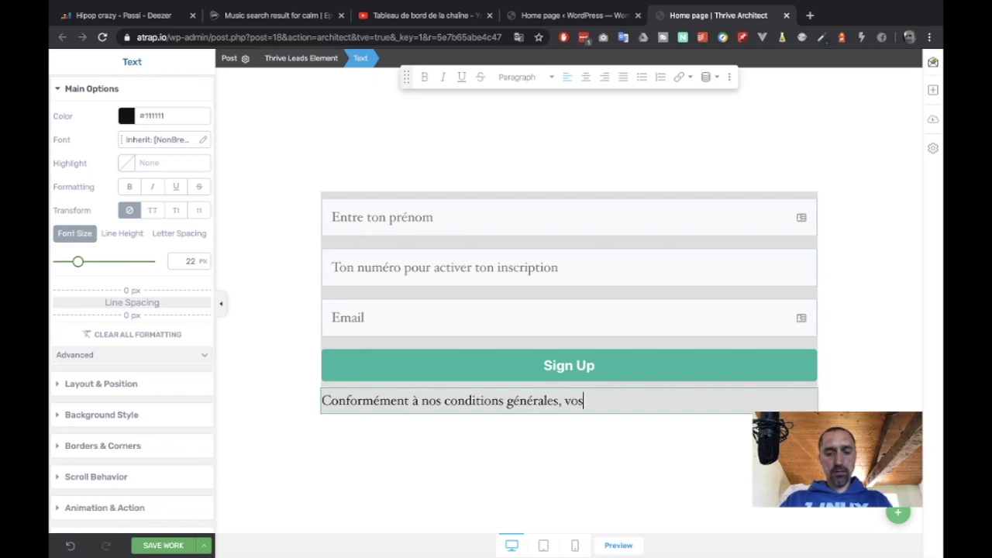
pyautogui.write(' données ser')
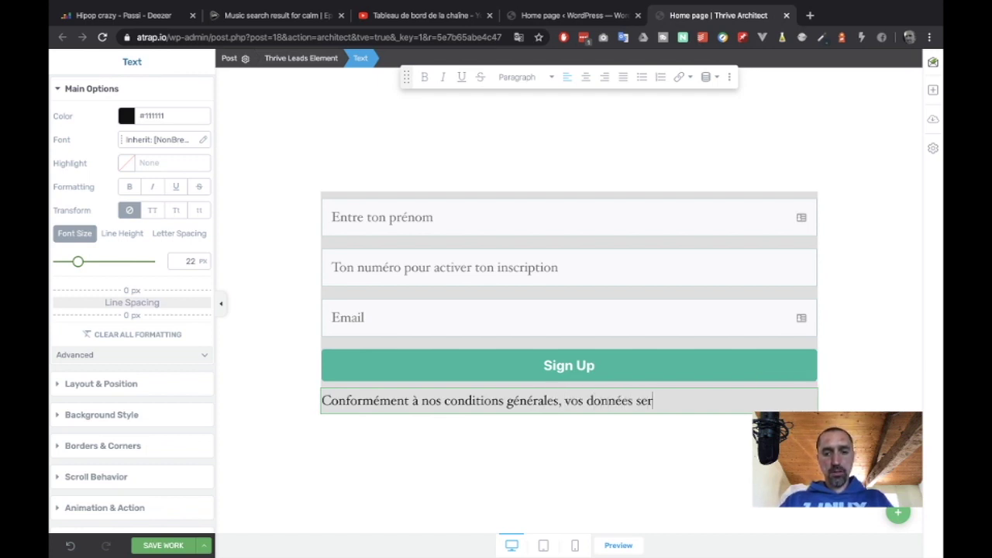
pyautogui.write('ont ')
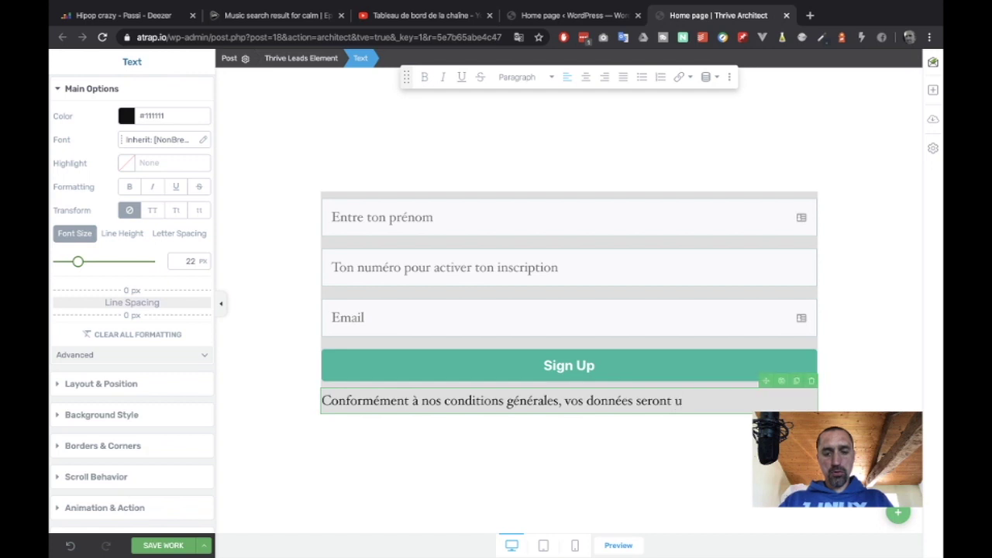
pyautogui.write('utilisées dans le ')
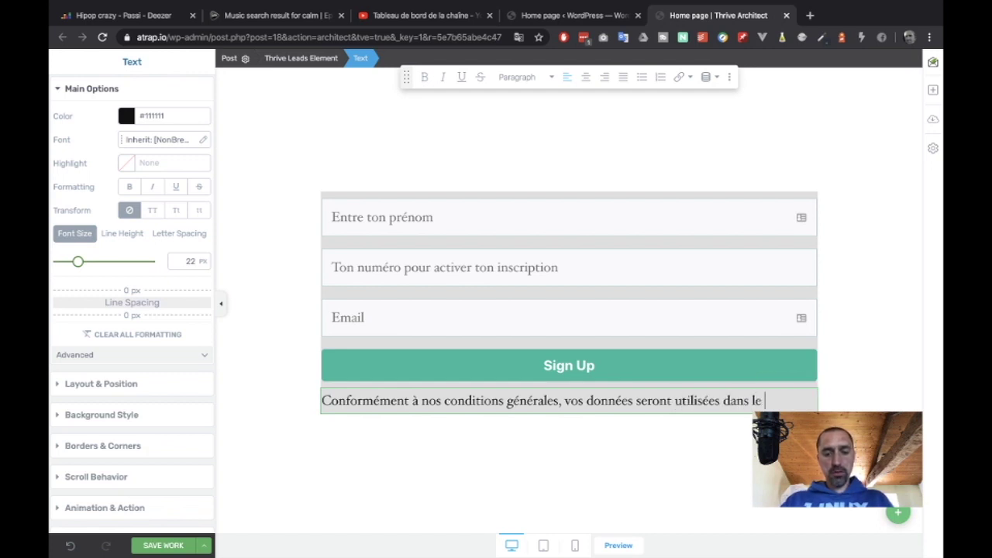
pyautogui.write('but de vous pré')
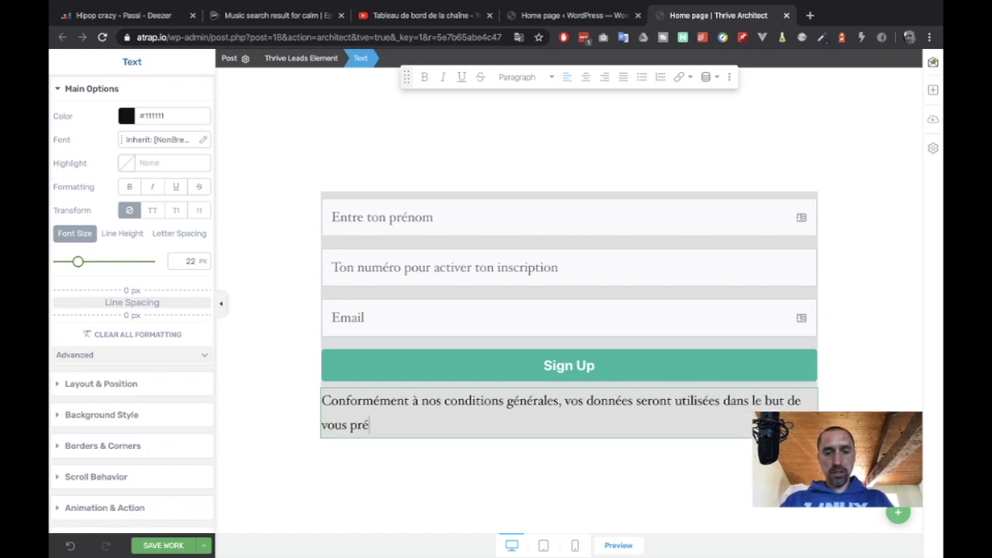
pyautogui.write('venir de')
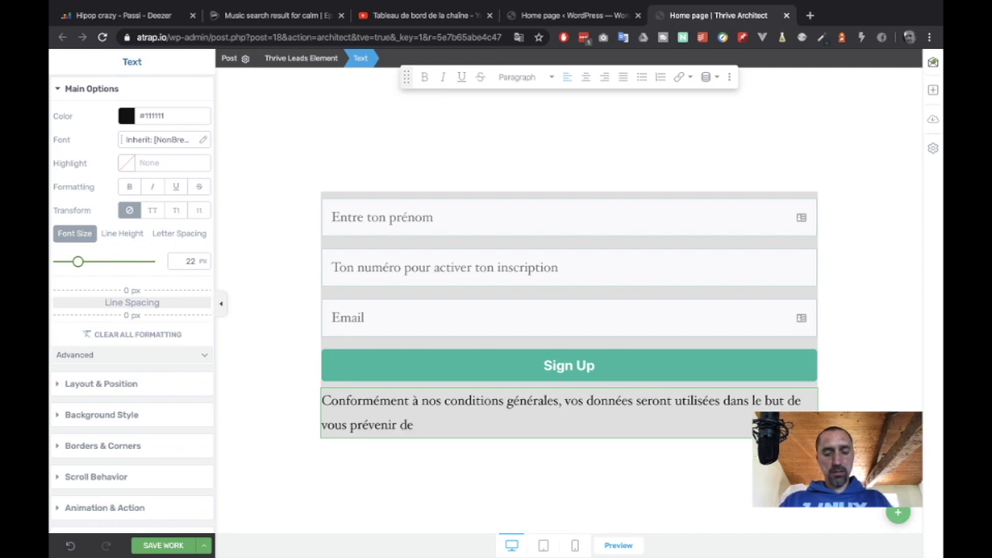
# Step: Finish the notice's sentence with "la sortie de l'application."
pyautogui.write(' la sr')
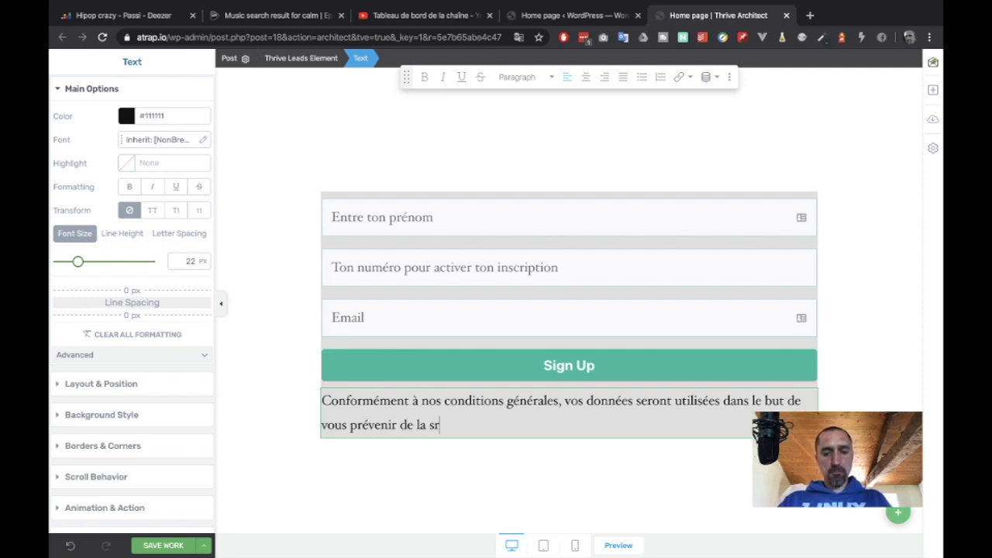
pyautogui.write('tie')
pyautogui.press('BackSpace')
pyautogui.press('BackSpace')
pyautogui.press('BackSpace')
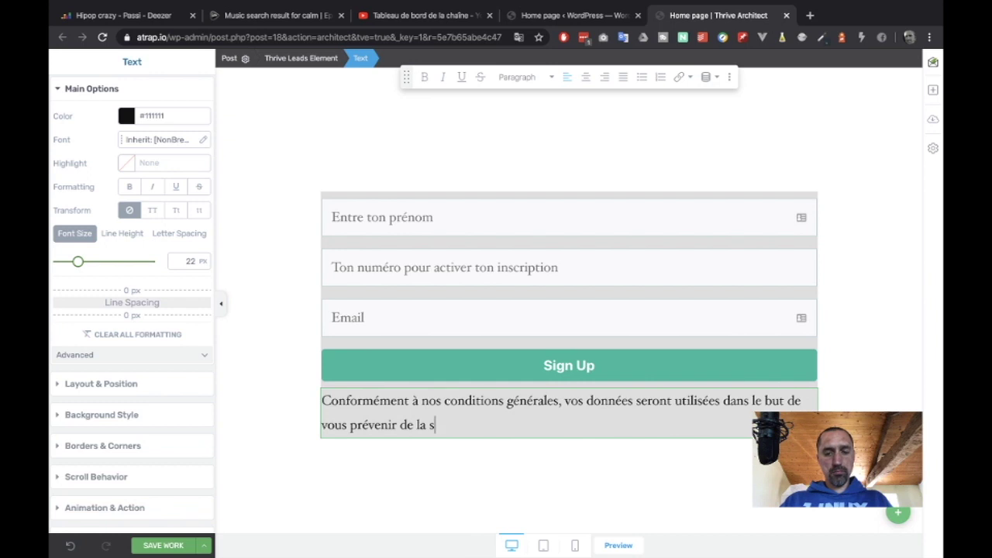
pyautogui.write("ortie de l'")
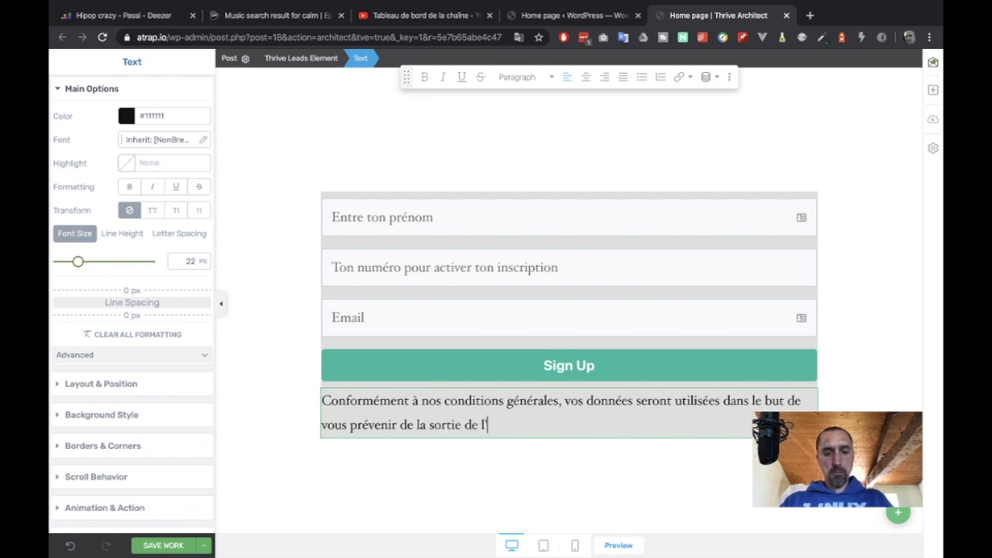
pyautogui.write('applicatiopn')
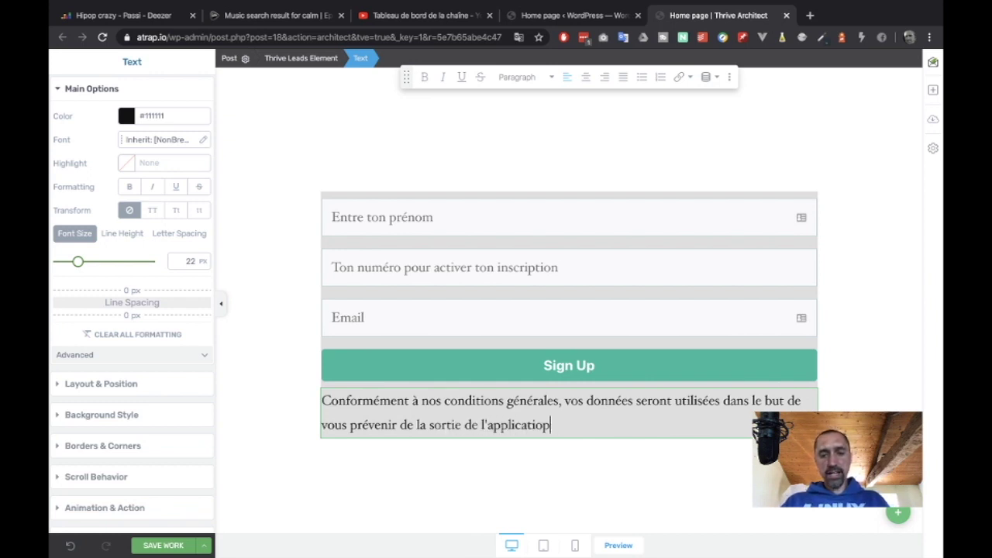
pyautogui.press('BackSpace')
pyautogui.press('BackSpace')
pyautogui.write('on')
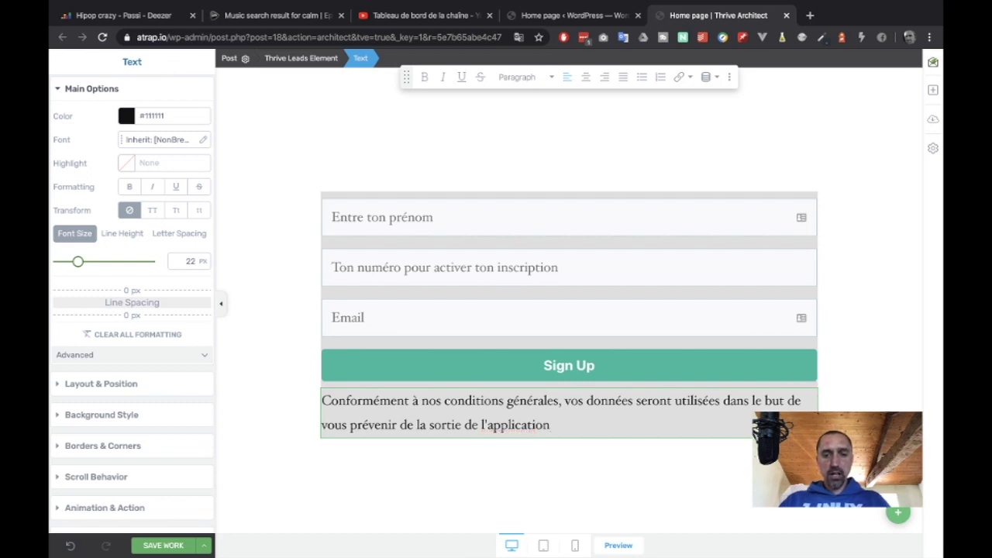
pyautogui.write('.')
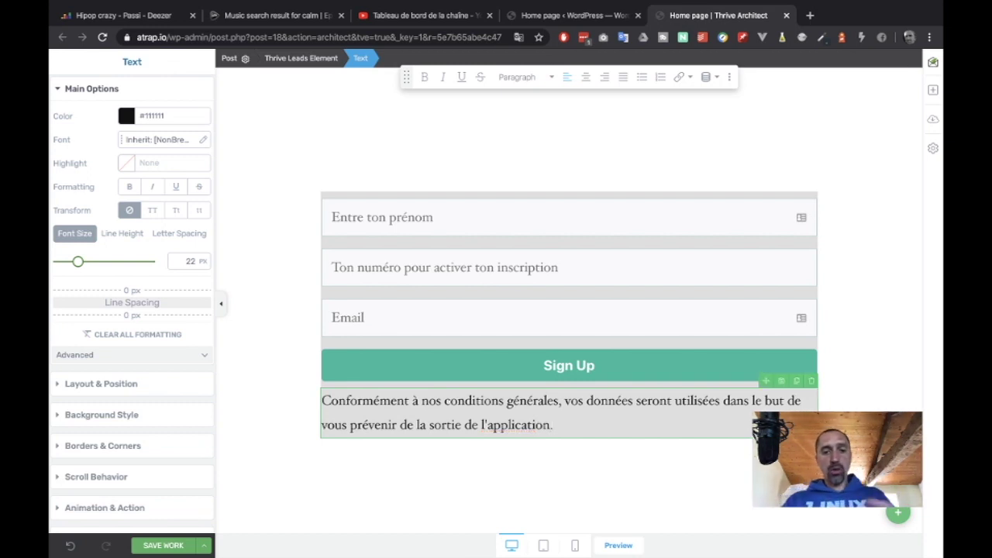
# Step: Check the whole notice text for language errors in Antidote, return to the page editor and deselect the text
pyautogui.tripleClick(643, 428)
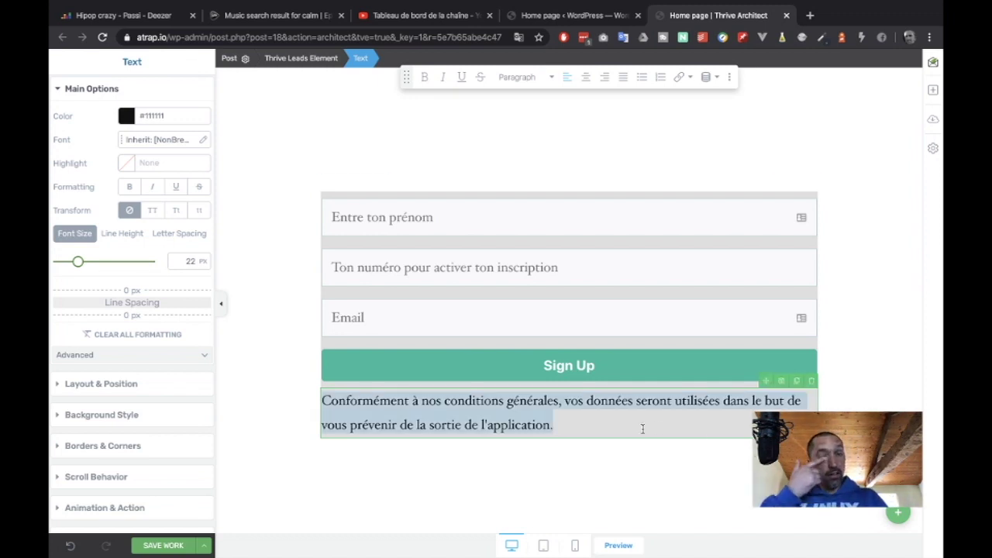
pyautogui.click(783, 37)
pyautogui.click(707, 58)
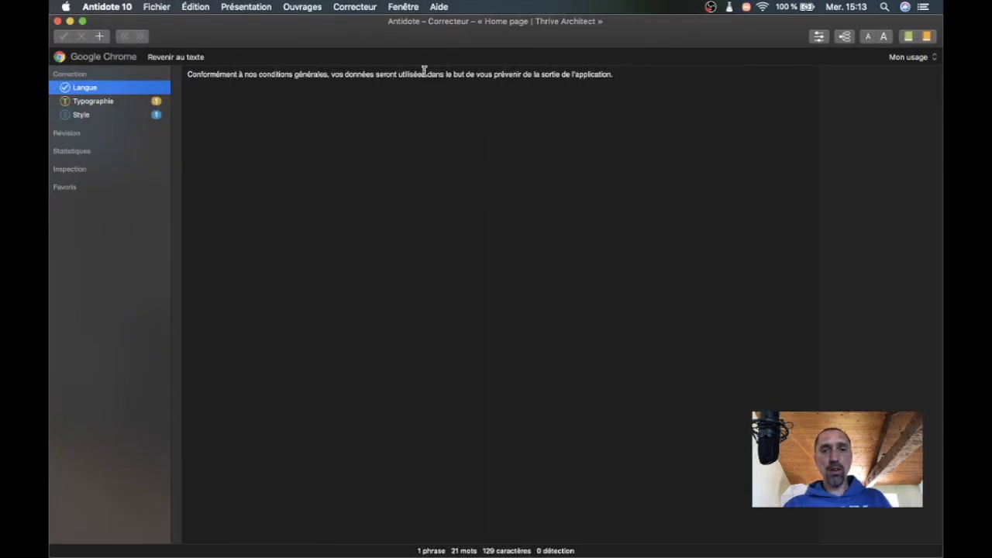
pyautogui.click(58, 21)
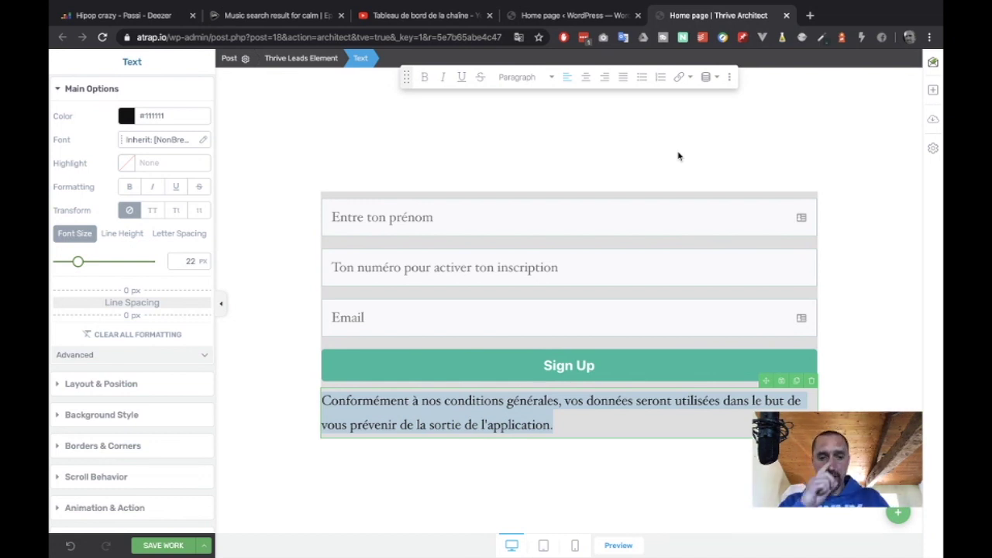
pyautogui.click(348, 135)
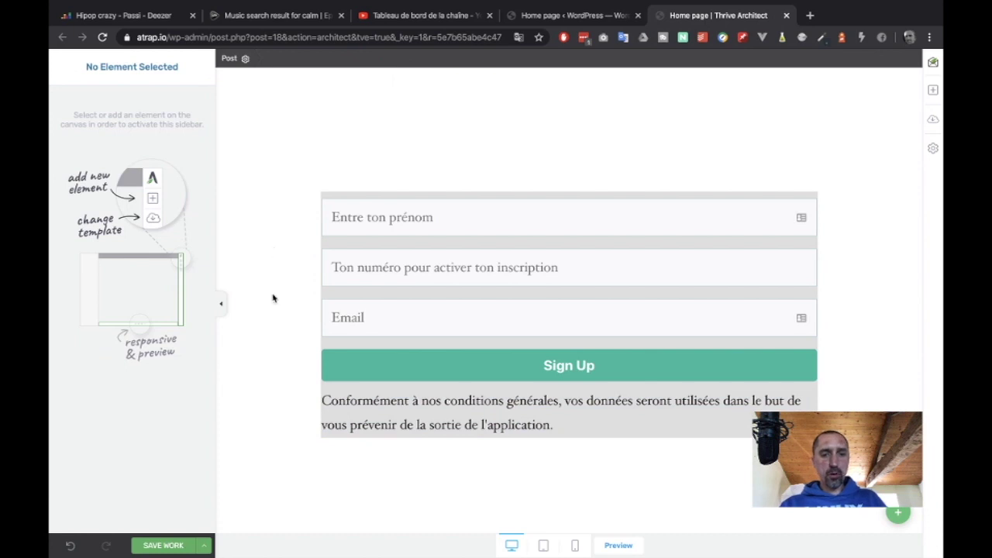
# Step: Open the form's elements for editing and replace the submit button's label with "M'inscrire à la liste d'attente"
pyautogui.click(549, 364)
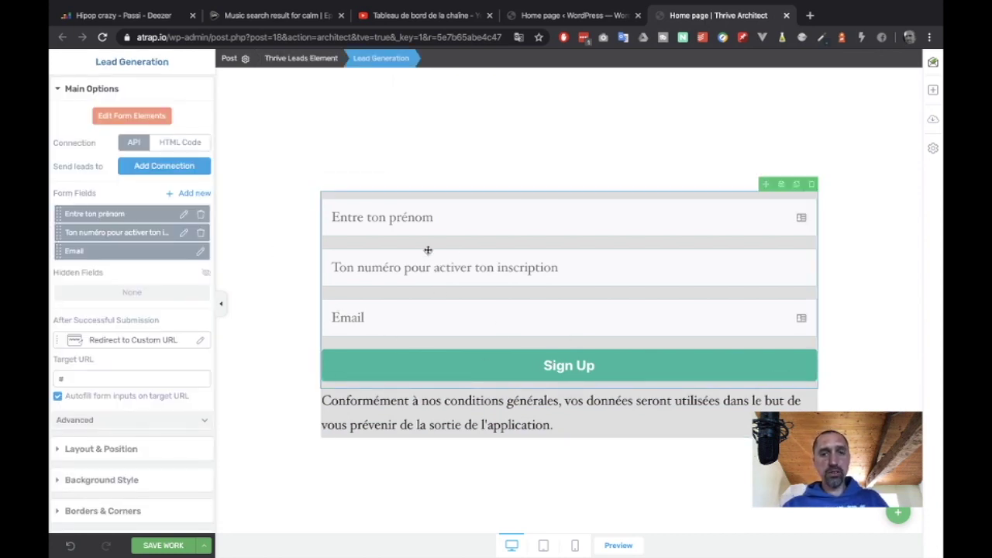
pyautogui.click(122, 116)
pyautogui.click(636, 362)
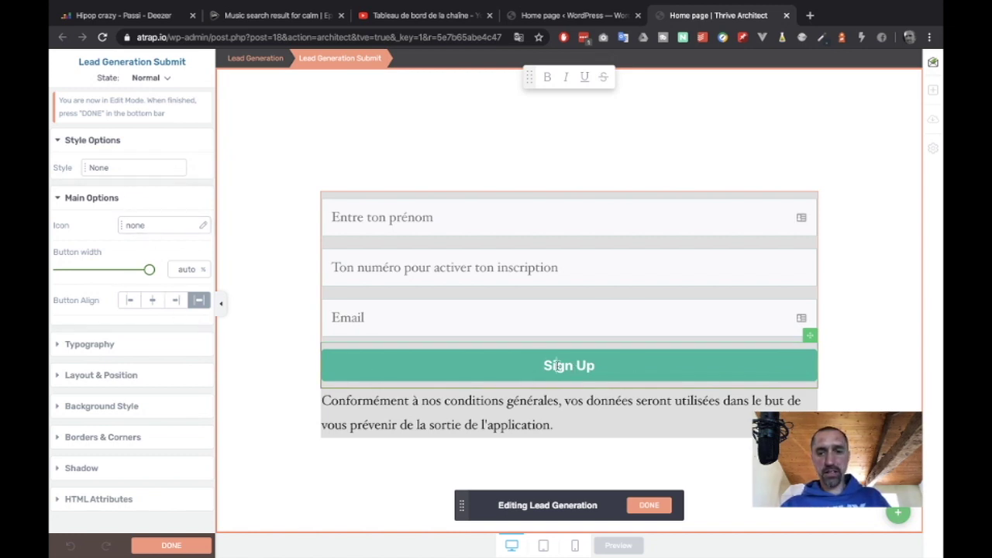
pyautogui.moveTo(544, 365); pyautogui.dragTo(591, 366)
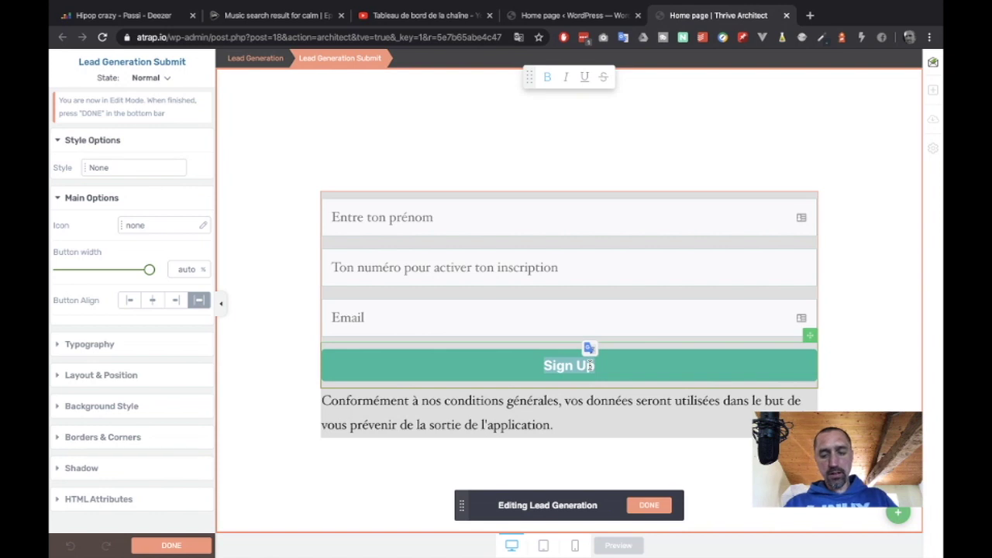
pyautogui.write('M')
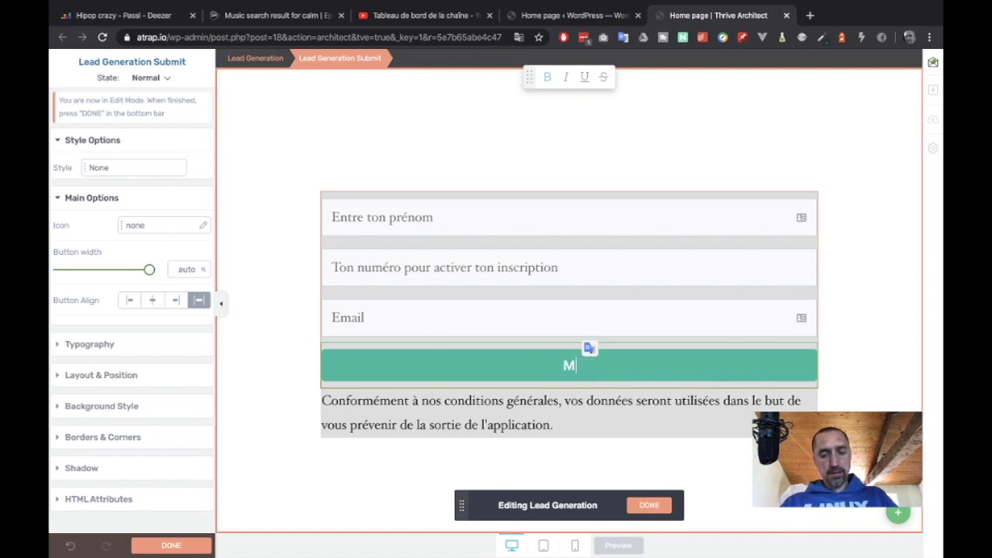
pyautogui.write("'inscri")
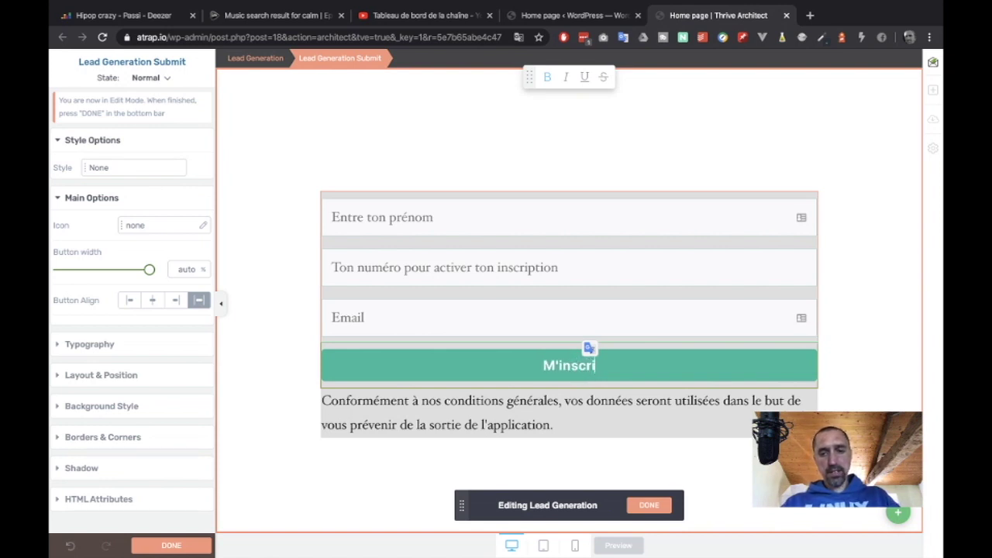
pyautogui.write('re à la liste d')
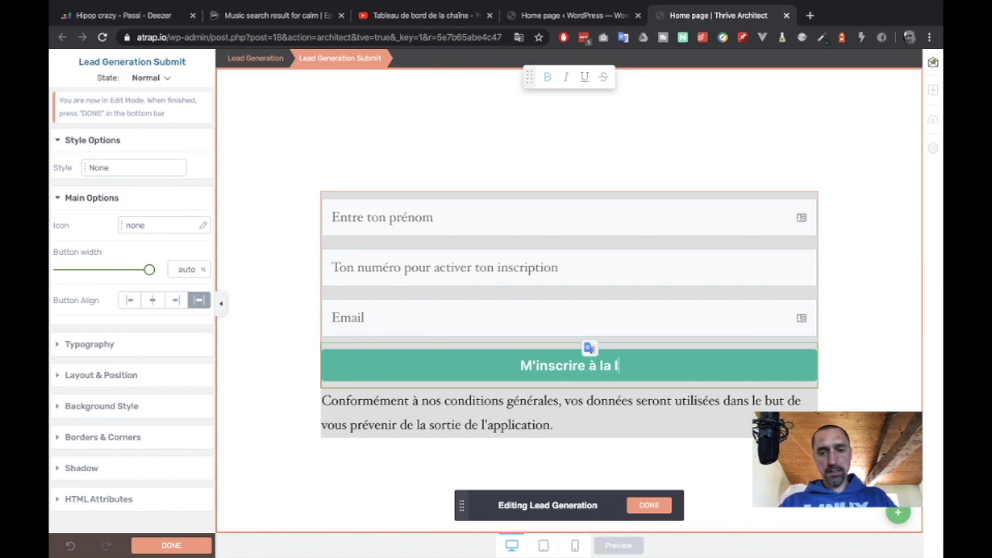
pyautogui.write("'attente")
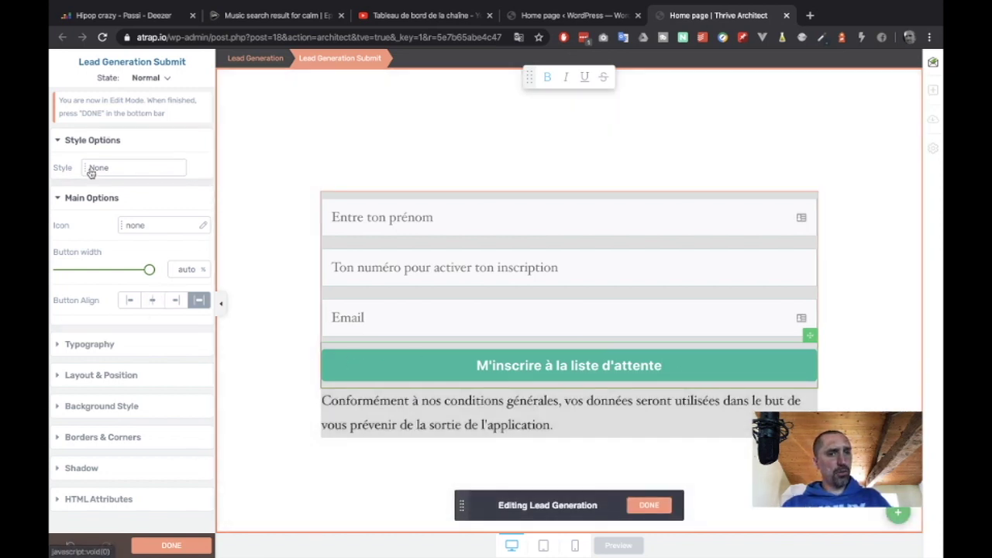
# Step: Transform the submit button's text to all uppercase and finish editing the form elements
pyautogui.click(90, 345)
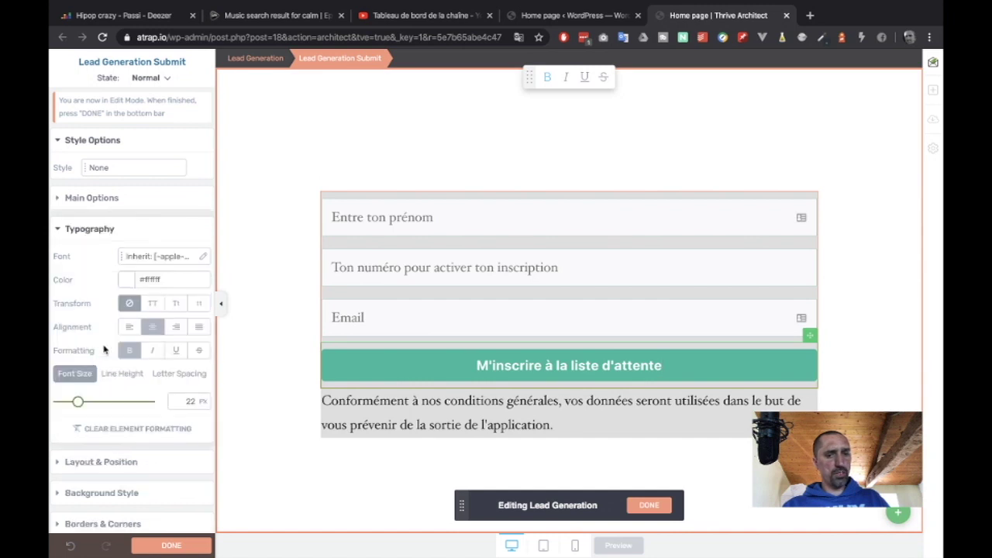
pyautogui.click(152, 304)
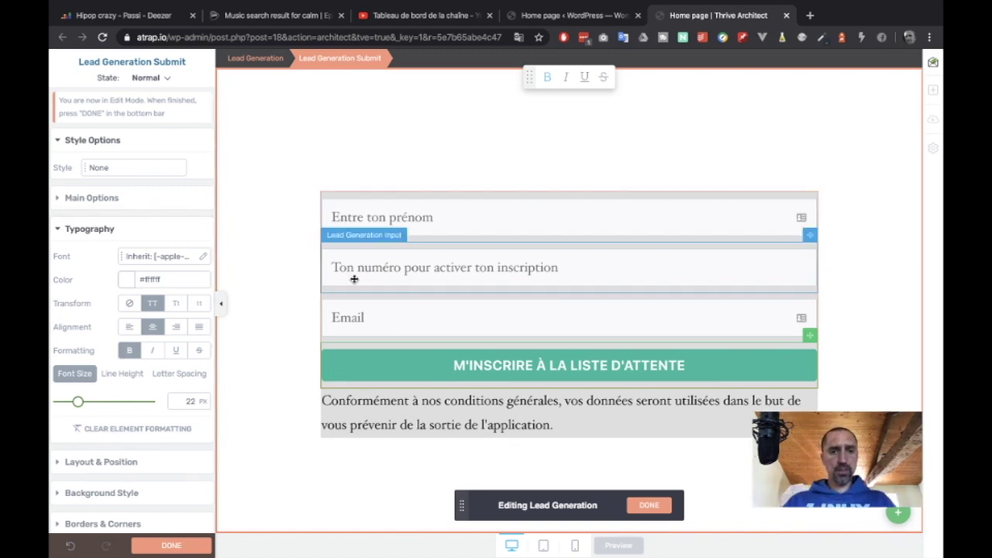
pyautogui.click(361, 328)
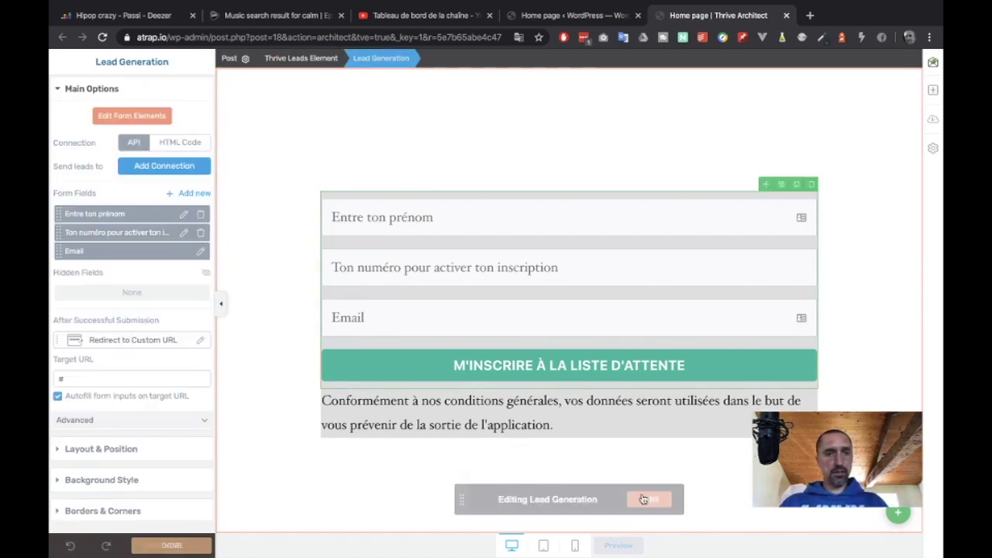
pyautogui.click(649, 505)
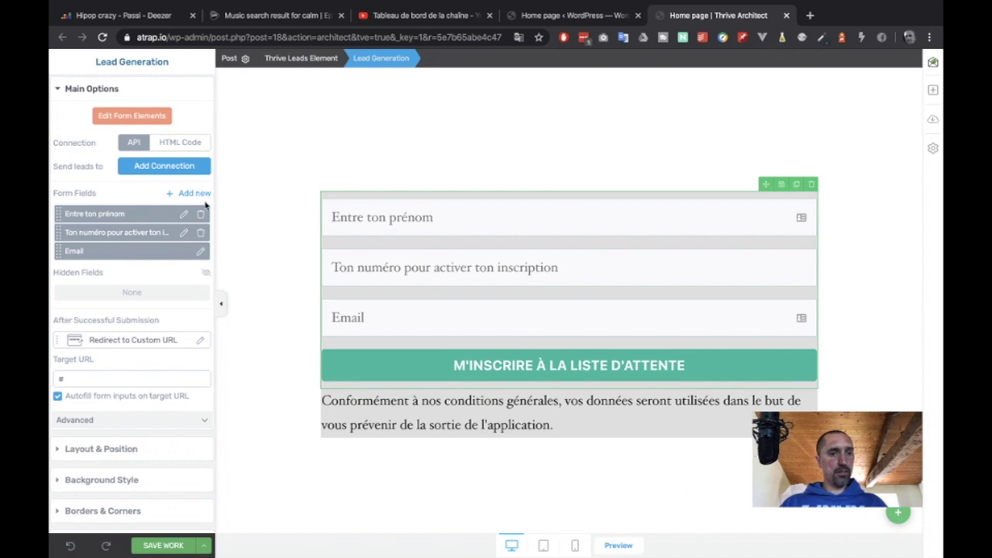
# Step: Change the email field's placeholder to "Entre ton email principale"
pyautogui.click(200, 252)
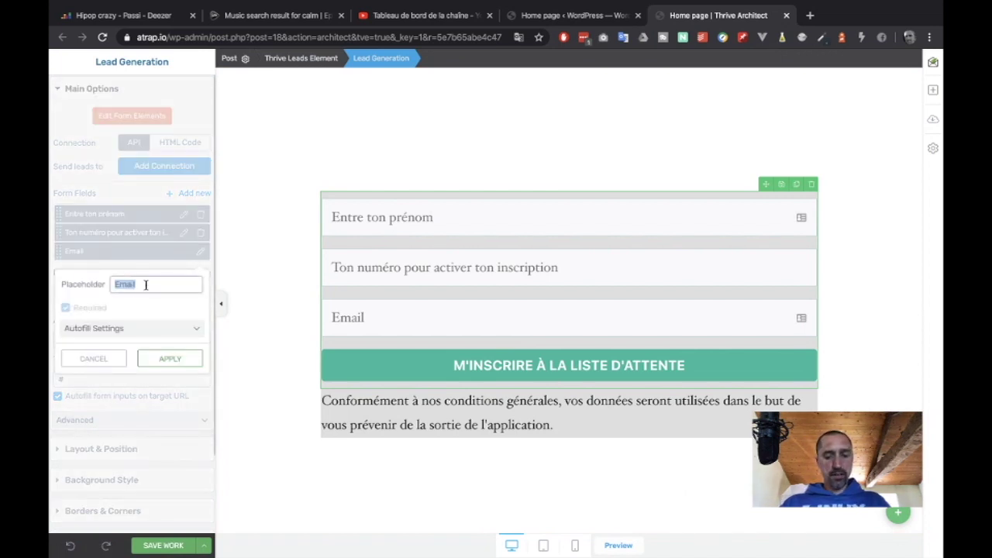
pyautogui.write('Entre ton em')
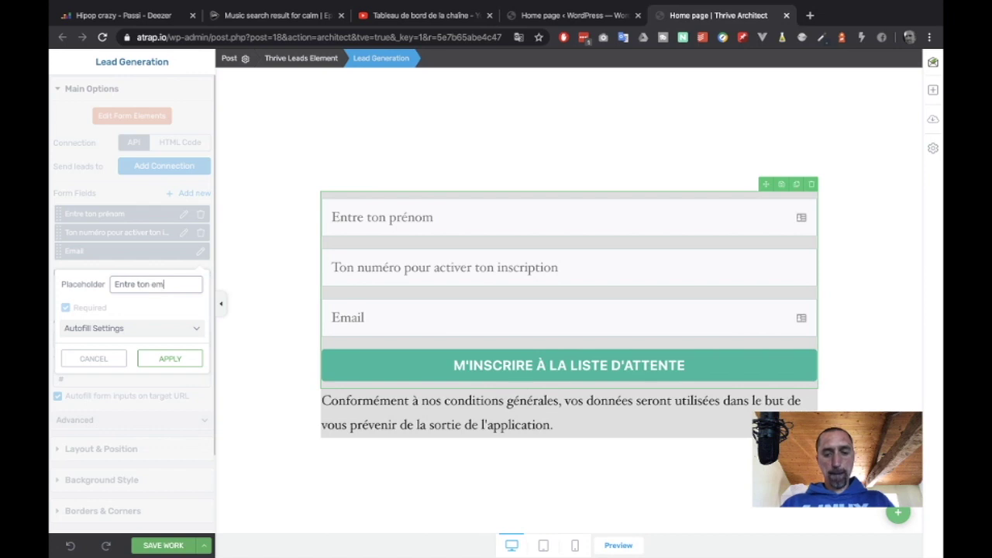
pyautogui.write('ail principal')
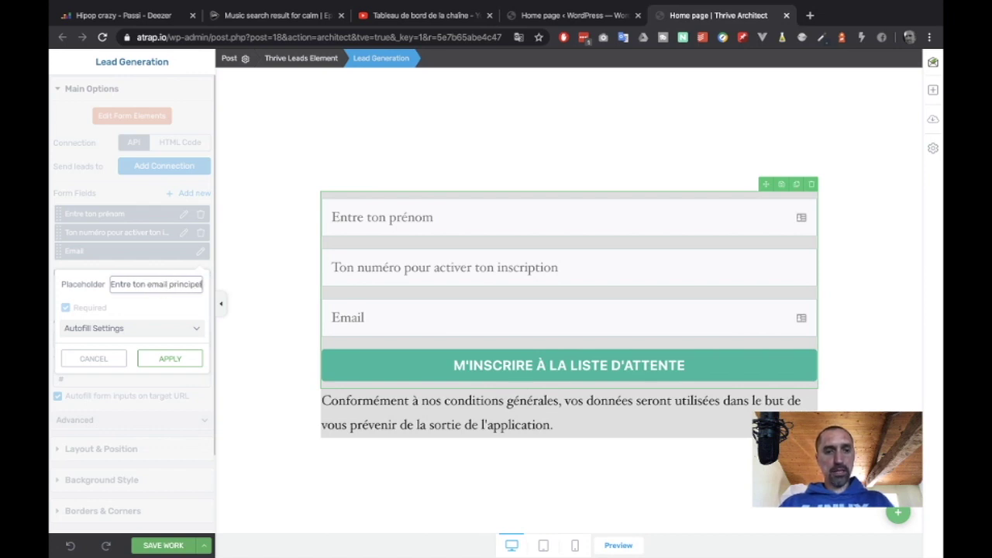
pyautogui.write('e')
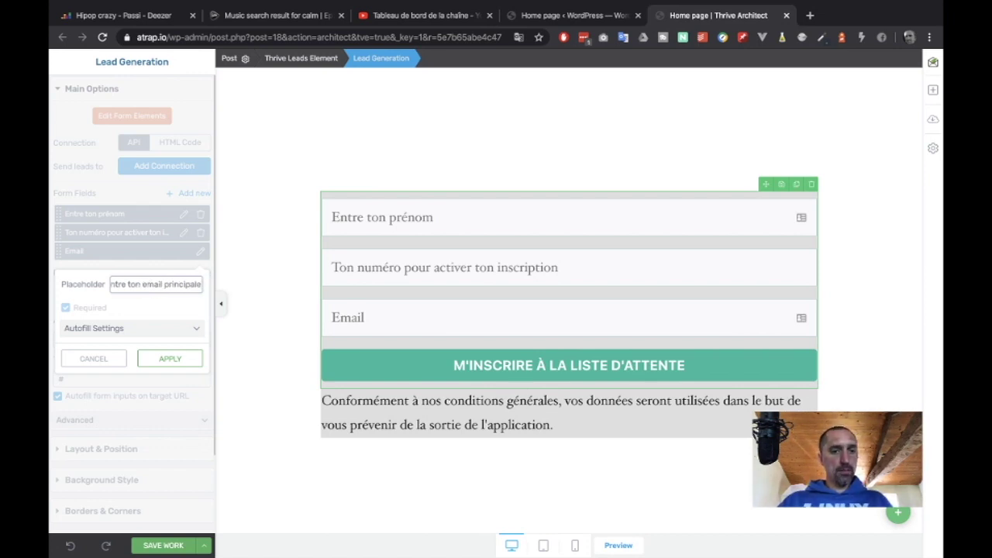
# Step: Apply the placeholder "Entre ton email principale" to the form's email field
pyautogui.click(169, 359)
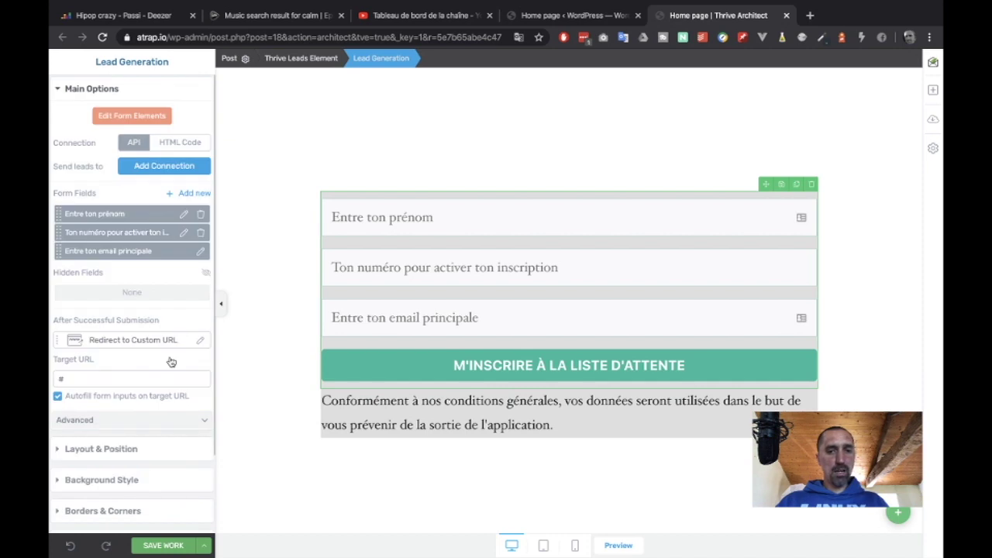
# Step: Change the phone field's placeholder to "Entre ton numéro pour activer ton inscription" and apply it
pyautogui.click(183, 234)
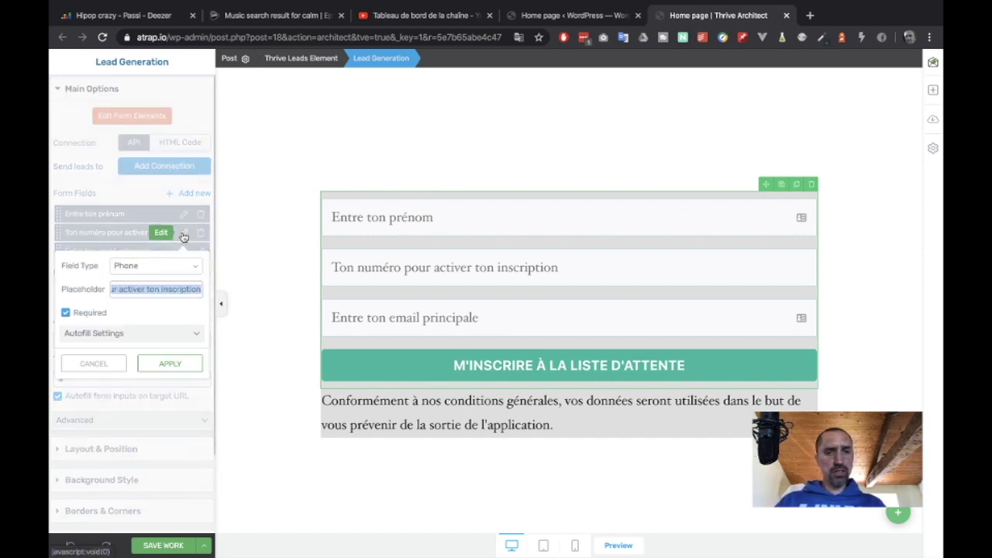
pyautogui.click(129, 290)
pyautogui.press('Home')
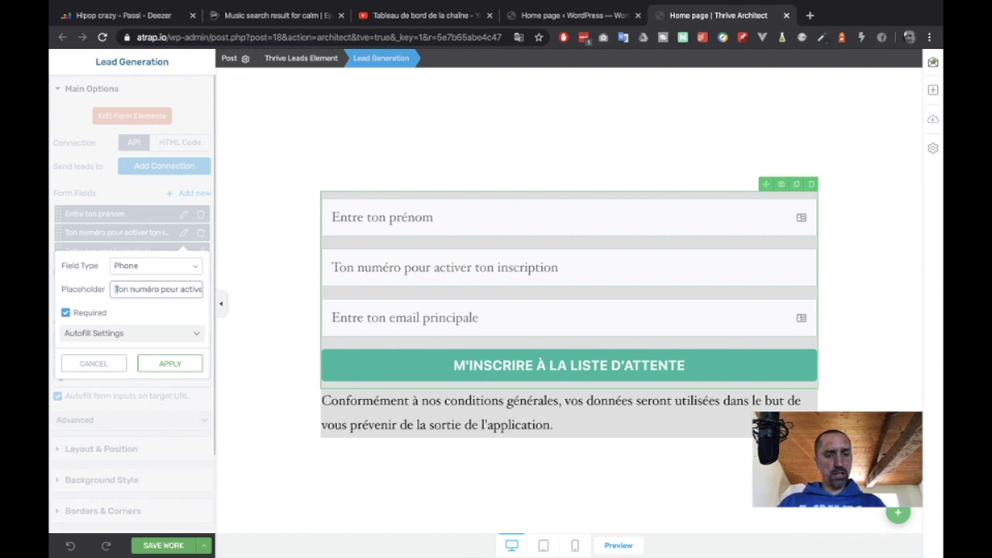
pyautogui.press('Delete')
pyautogui.write('Entre t')
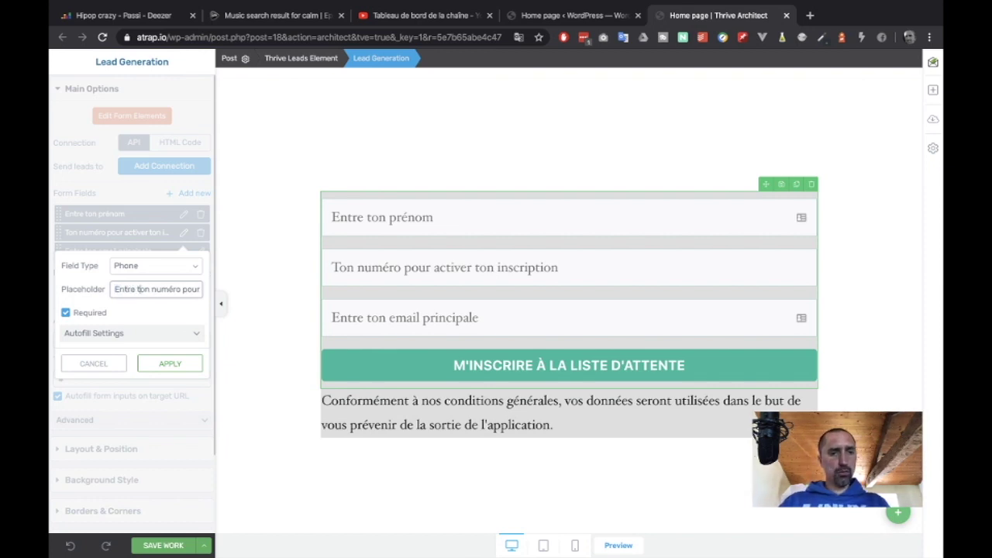
pyautogui.click(169, 364)
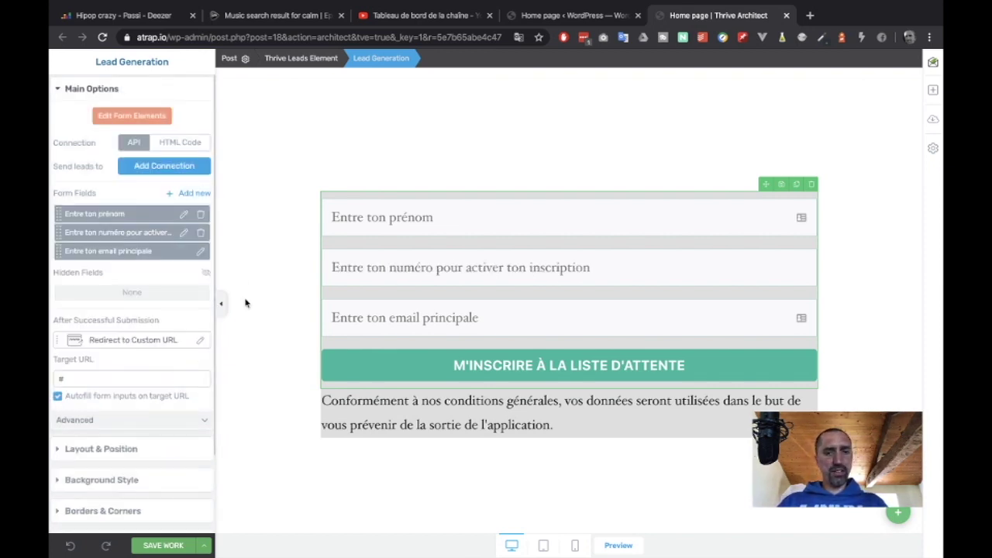
pyautogui.click(250, 293)
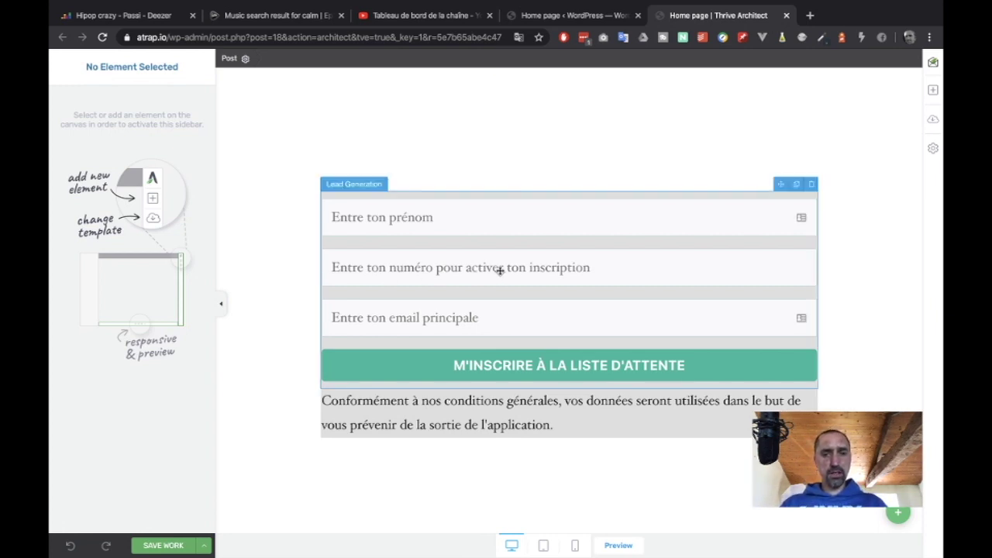
# Step: Replace the phone field's placeholder in the lead generation form with "Entre ton numéro de mobile"
pyautogui.click(437, 271)
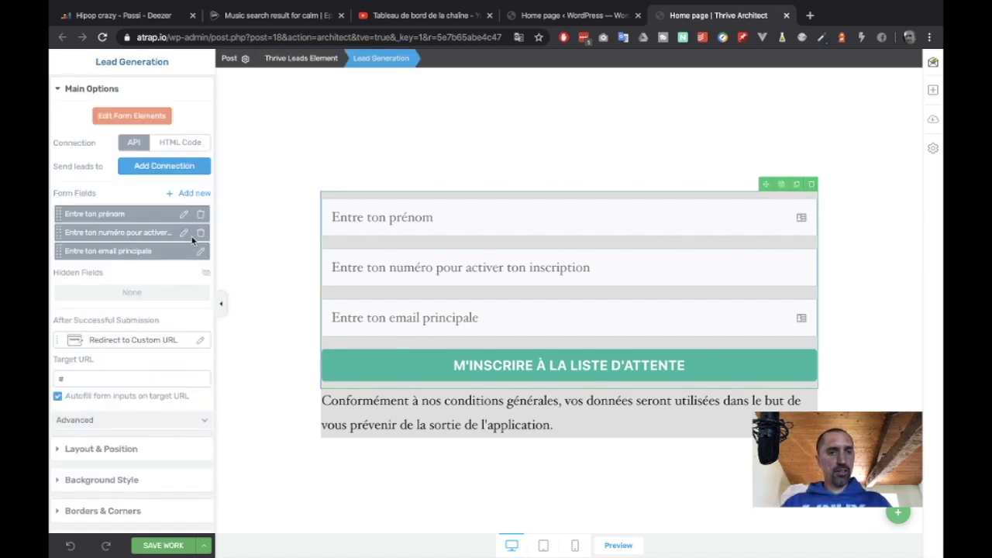
pyautogui.click(184, 234)
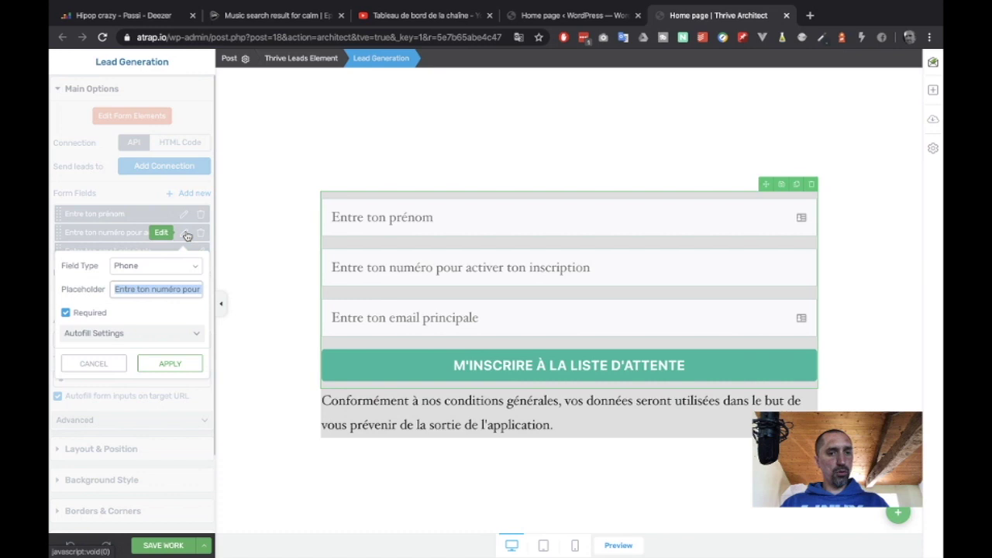
pyautogui.click(161, 293)
pyautogui.tripleClick(153, 289)
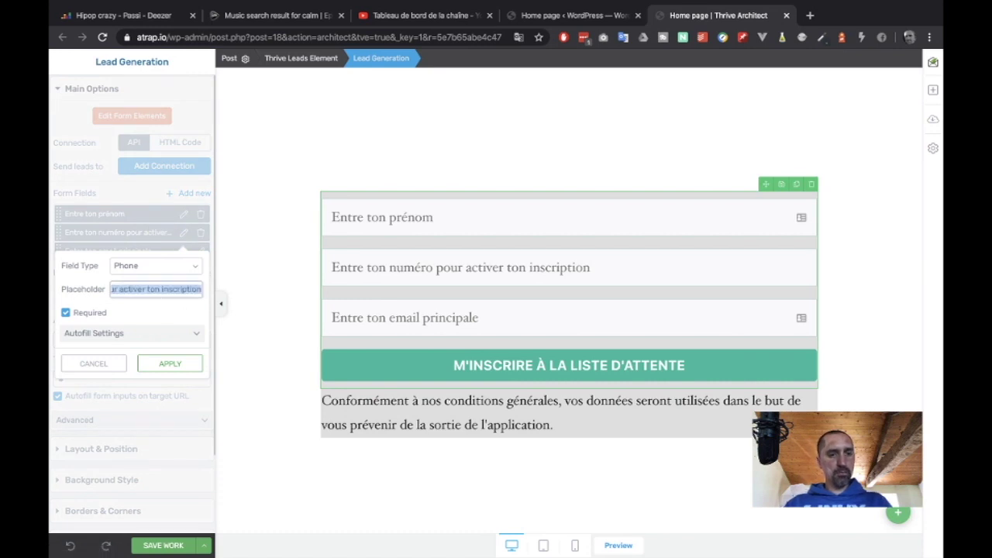
pyautogui.write('Entre ton numéro')
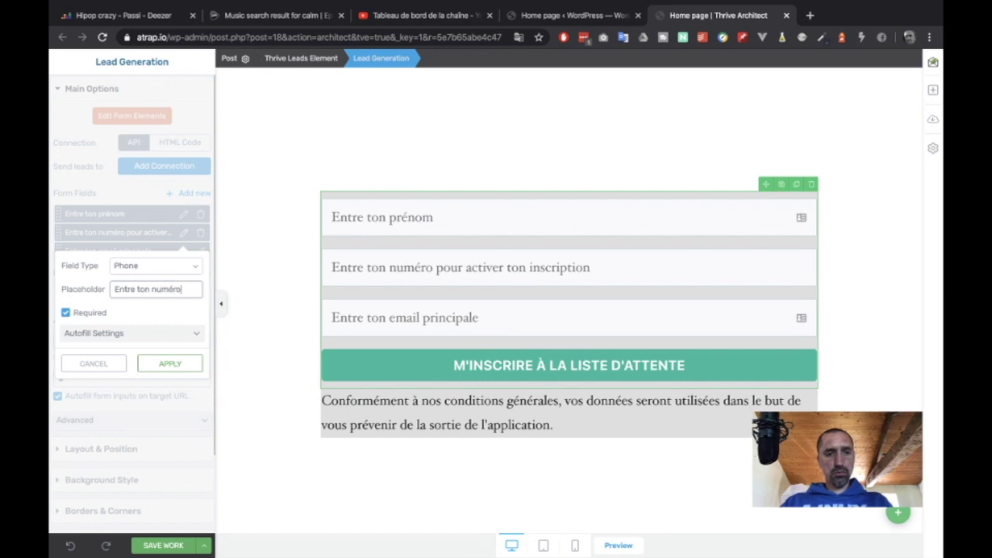
pyautogui.write(' de m')
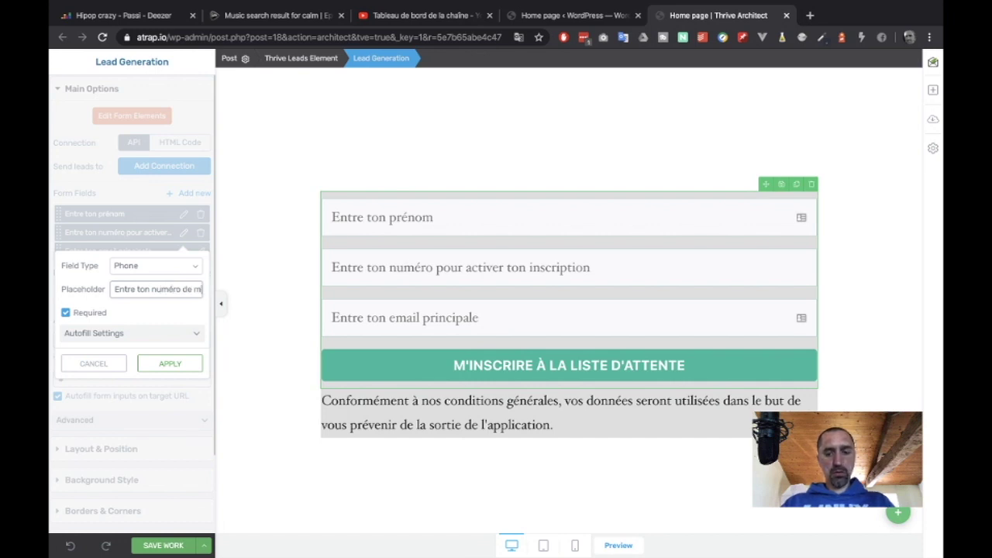
pyautogui.write('obile')
pyautogui.click(169, 364)
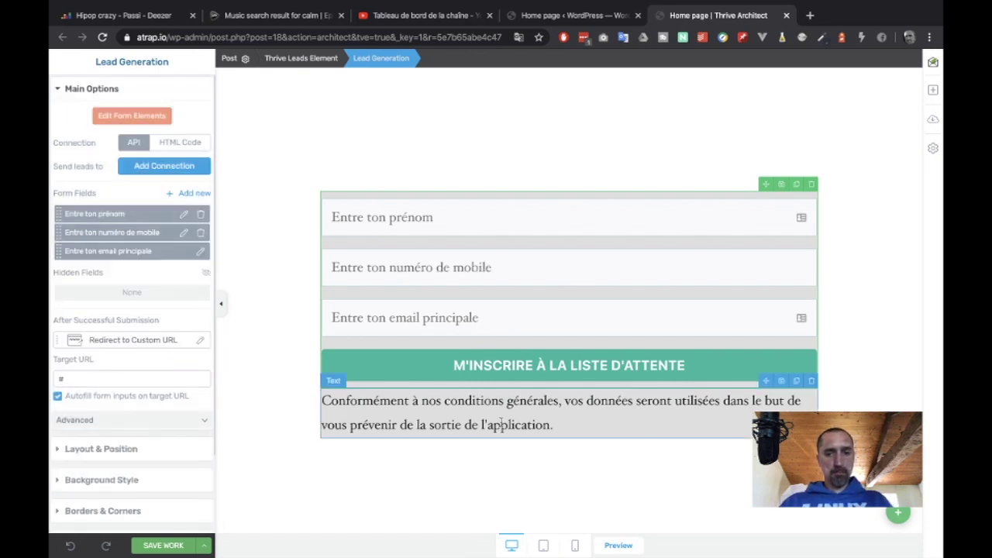
# Step: Append a sentence to the data-use notice, starting "Notamment votre numéro de télép" and ending "permettra l'activation et l'accès à l'application."
pyautogui.click(501, 425)
pyautogui.click(583, 426)
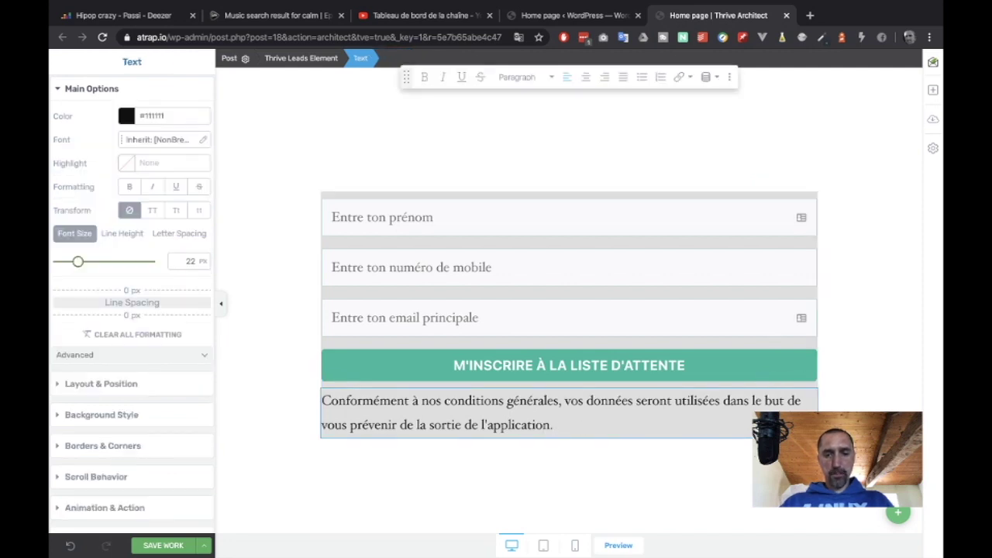
pyautogui.write('Notamment')
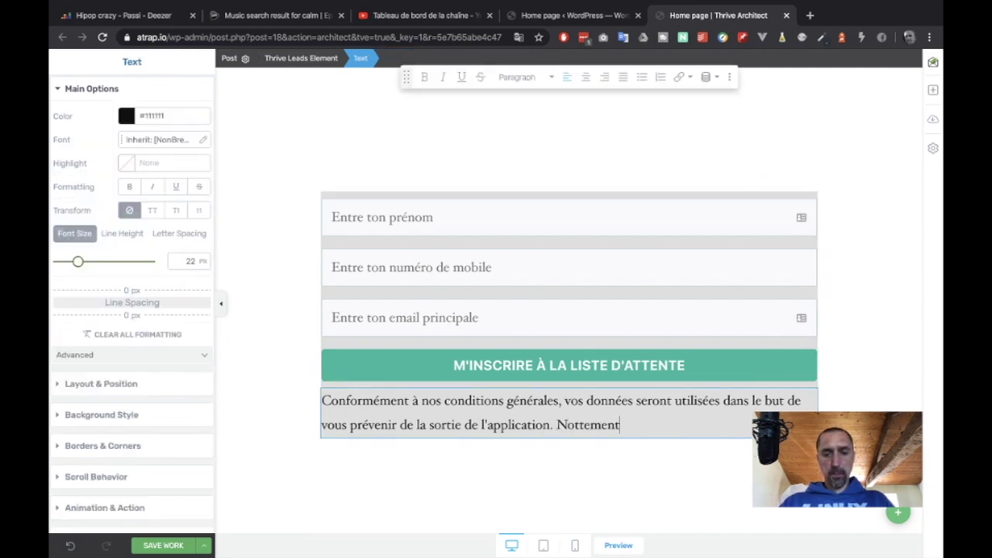
pyautogui.write('votre numéro')
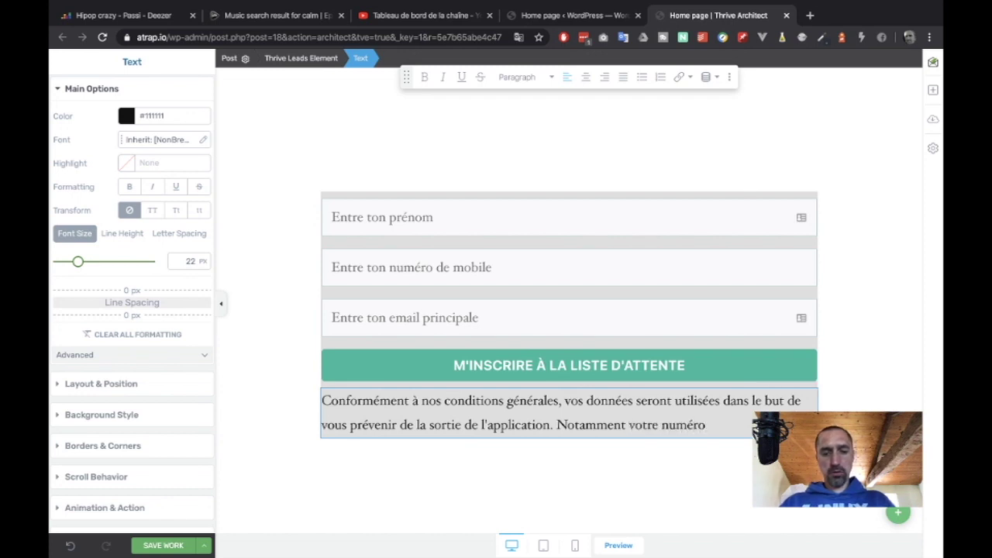
pyautogui.write(' de télép ')
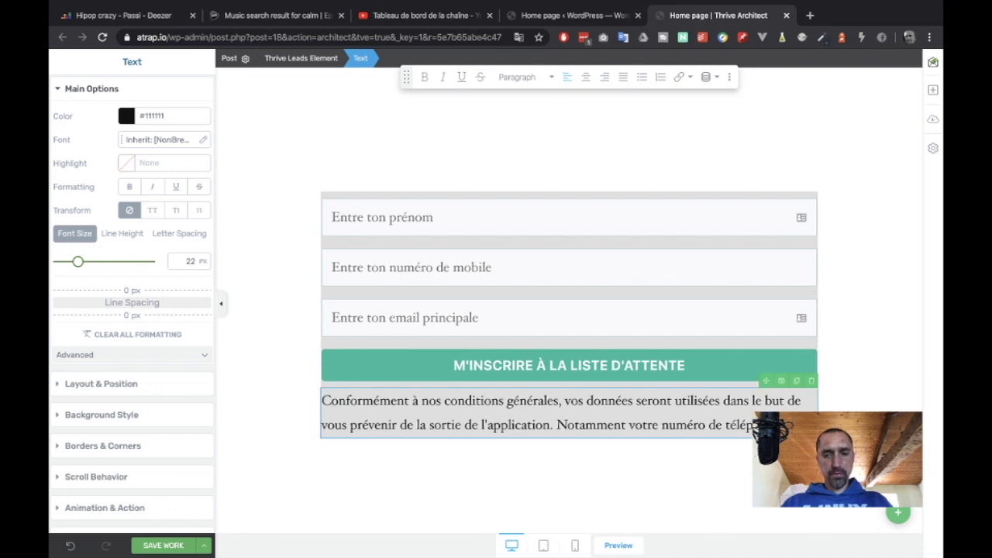
pyautogui.write('permettra ')
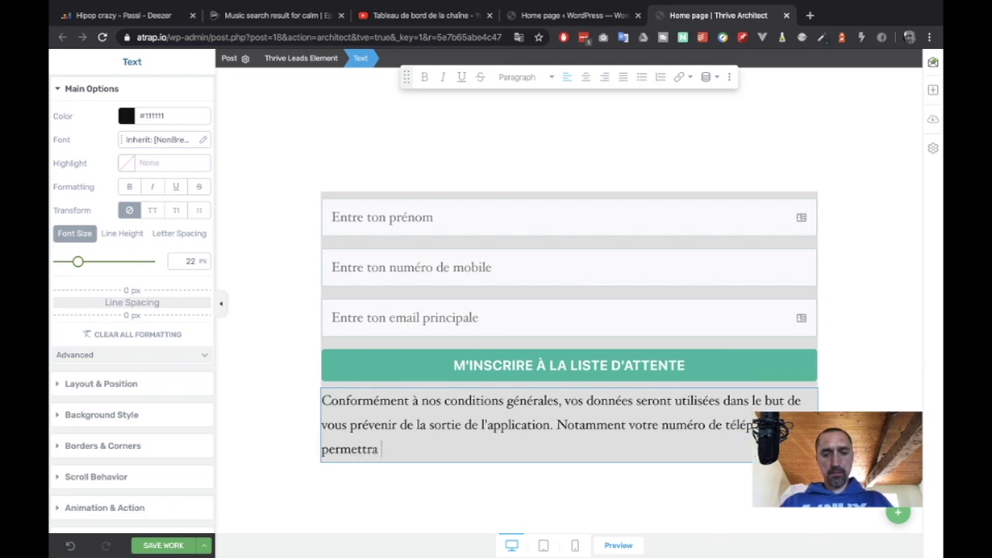
pyautogui.write("l'activation e")
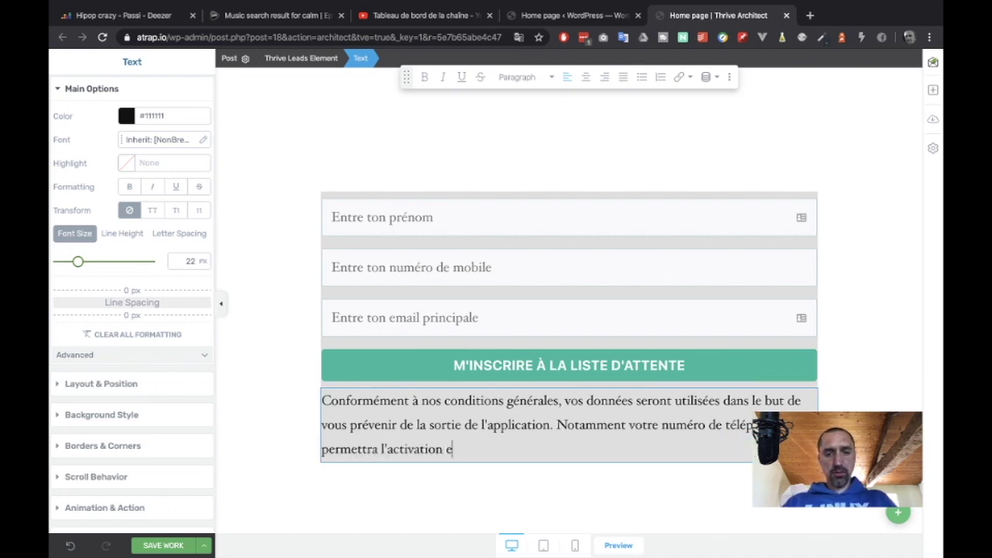
pyautogui.write("t l'acc")
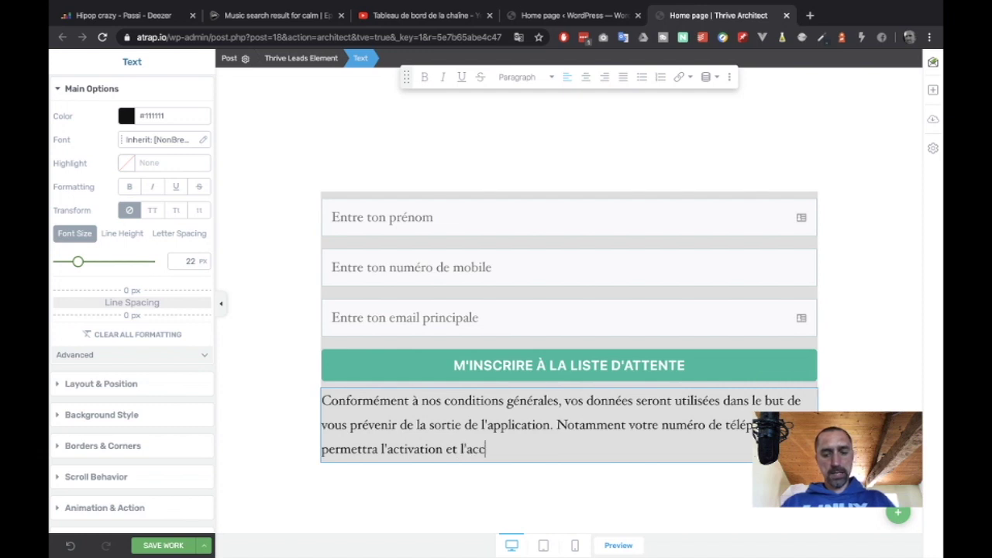
pyautogui.write('ès à l')
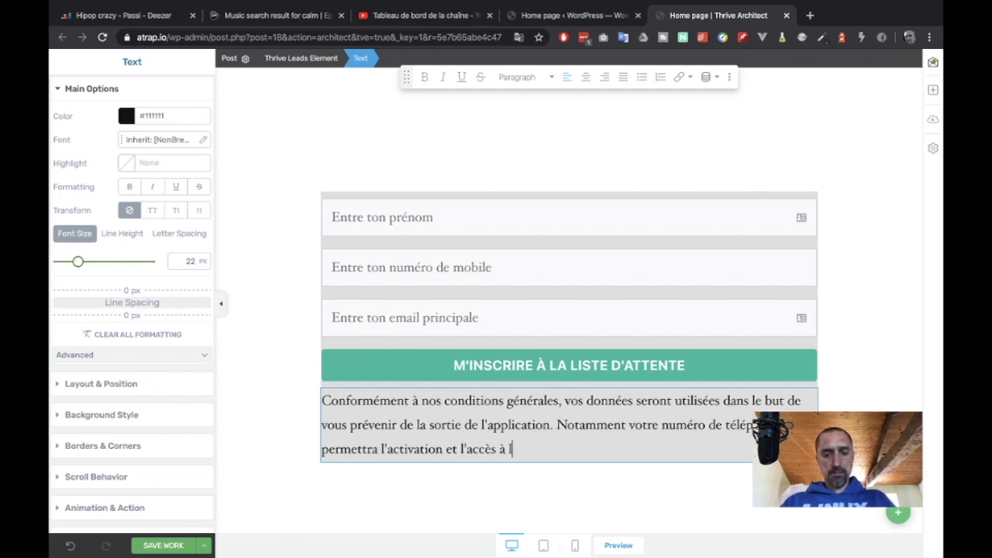
pyautogui.write("'application.")
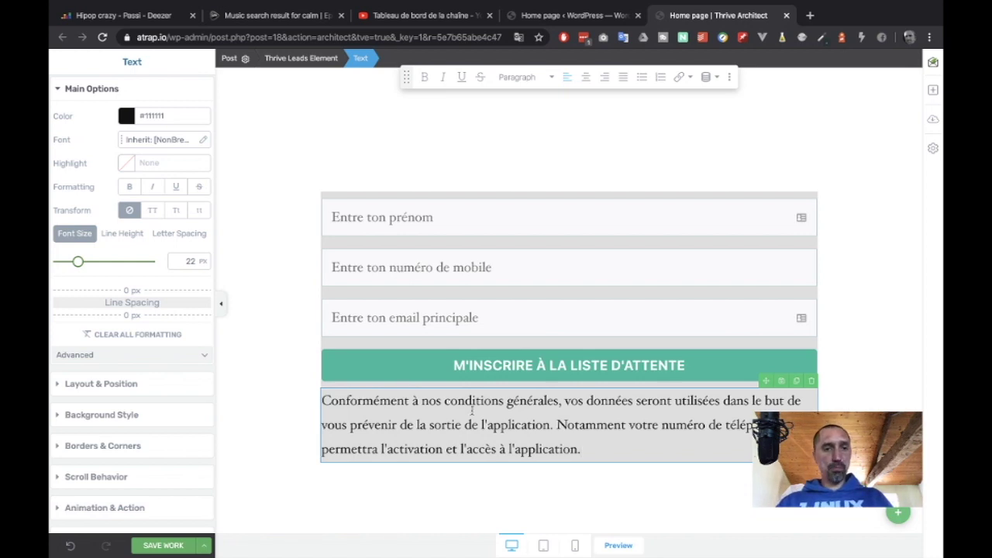
pyautogui.click(293, 400)
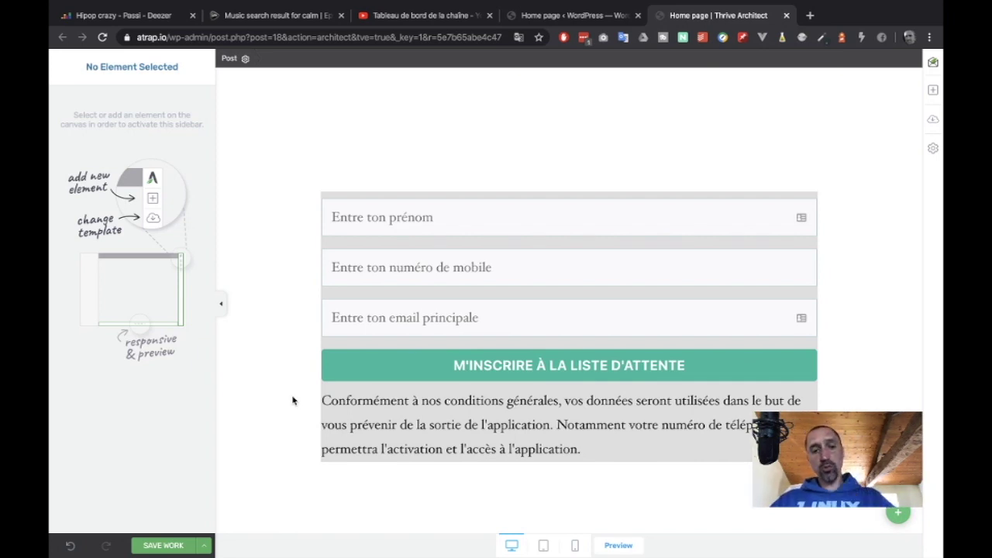
# Step: Edit the form elements and examine the submit button's layout, borders, background, width, alignment and typography settings
pyautogui.click(351, 370)
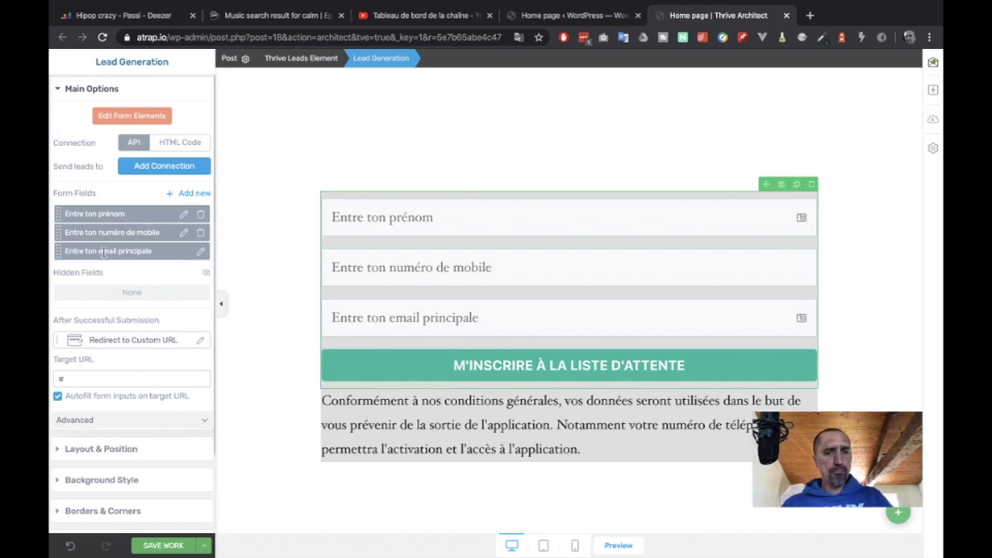
pyautogui.click(151, 117)
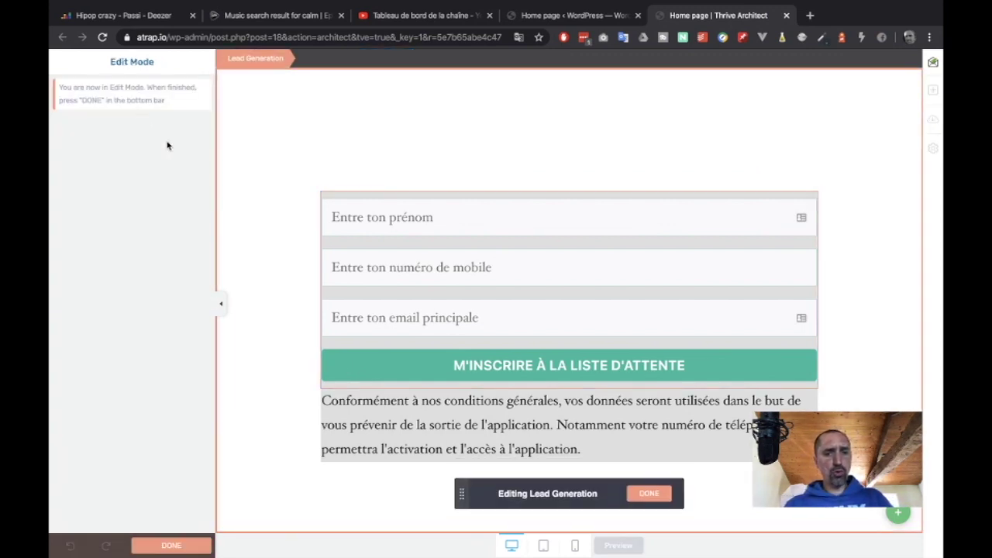
pyautogui.click(337, 373)
pyautogui.scroll(-2, 133, 395)
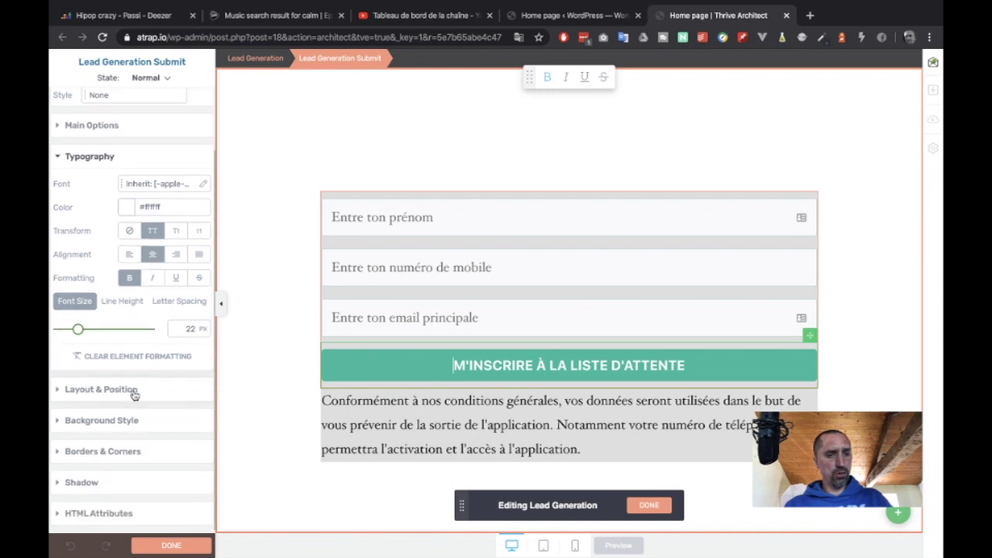
pyautogui.click(134, 390)
pyautogui.scroll(-2, 134, 430)
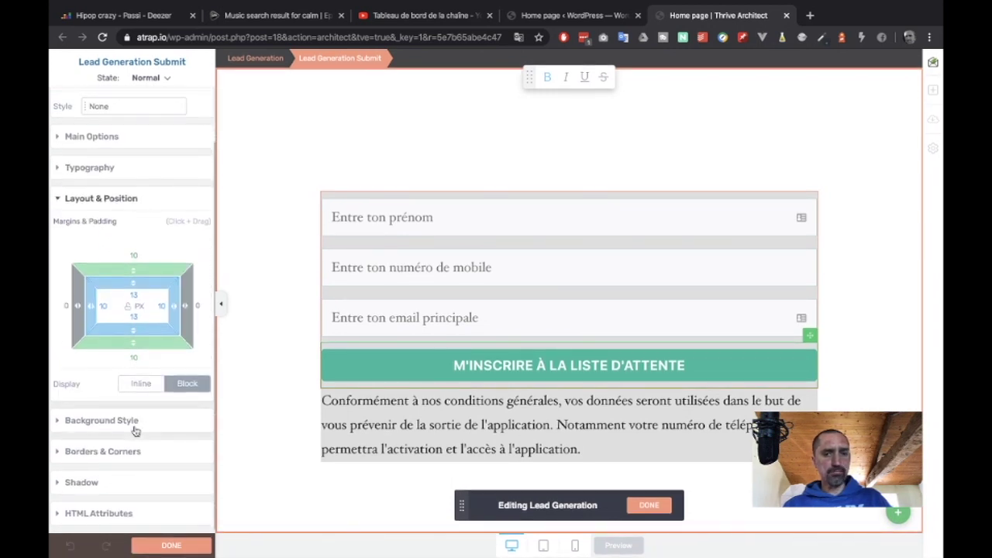
pyautogui.click(123, 456)
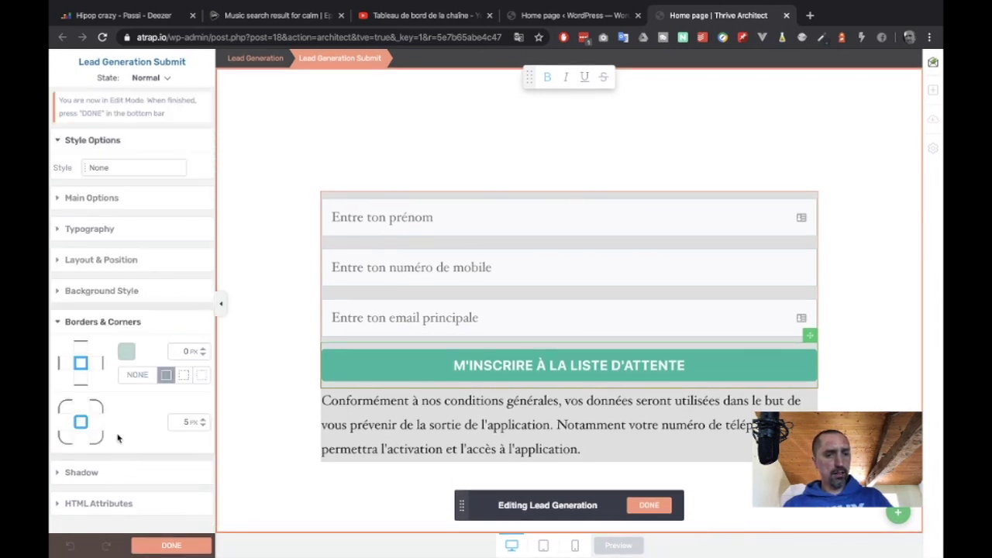
pyautogui.click(331, 366)
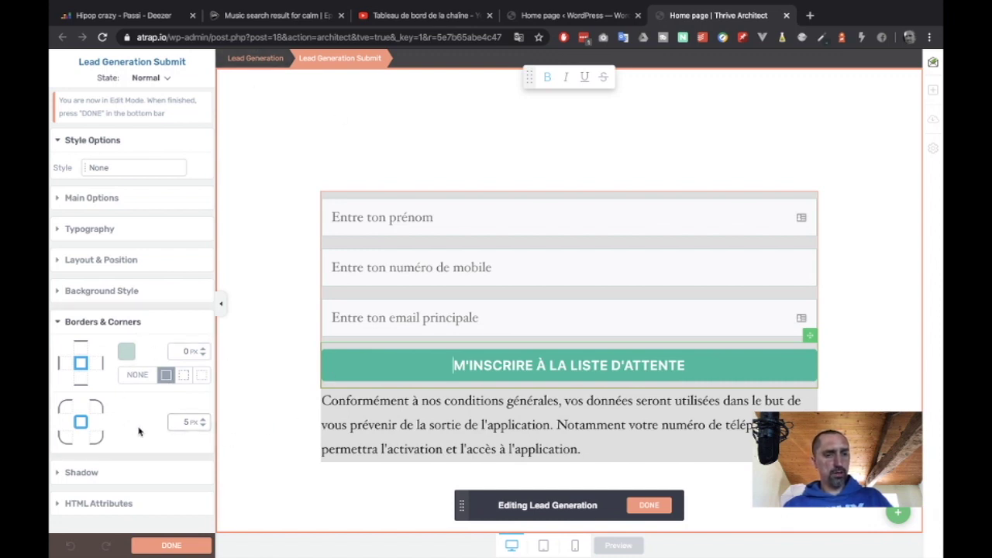
pyautogui.click(108, 291)
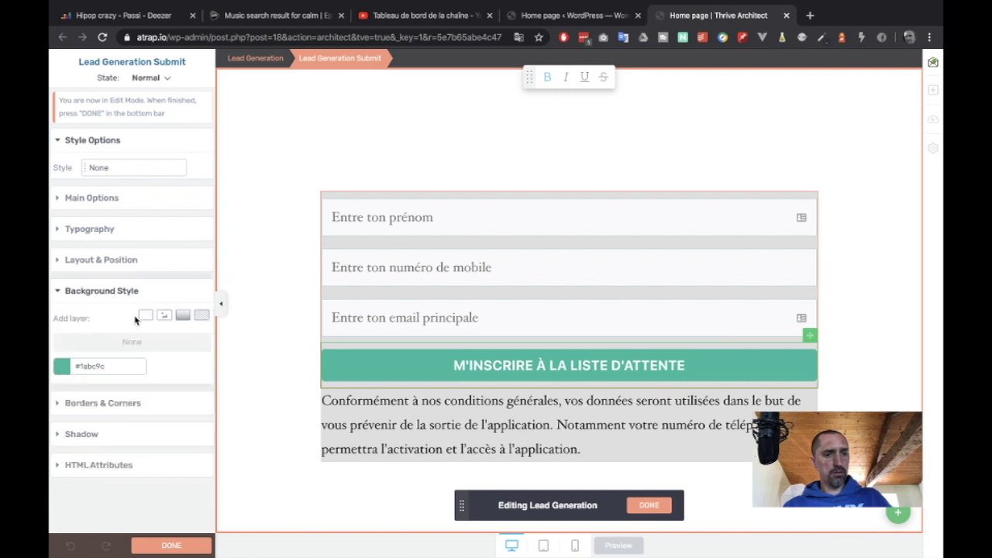
pyautogui.click(103, 262)
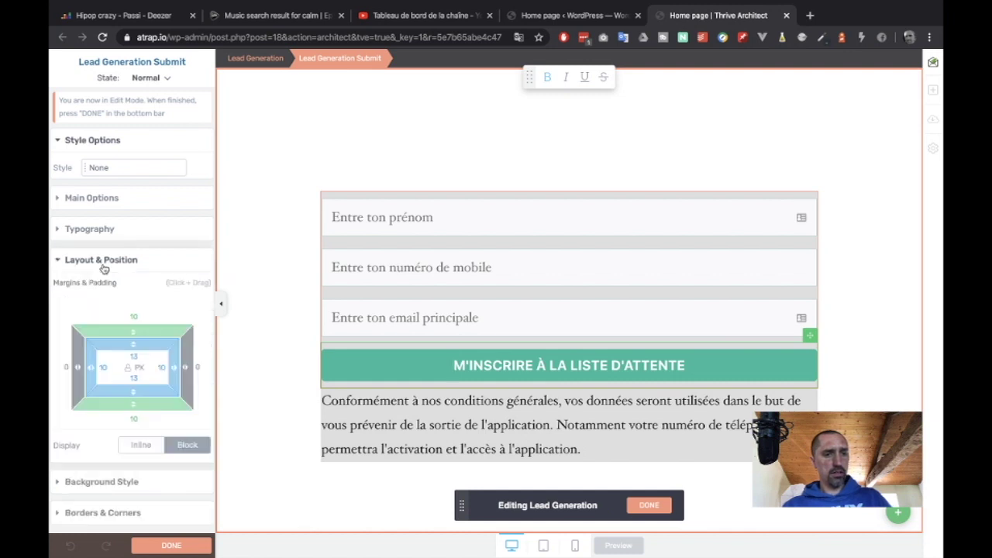
pyautogui.scroll(-1, 124, 419)
pyautogui.click(122, 428)
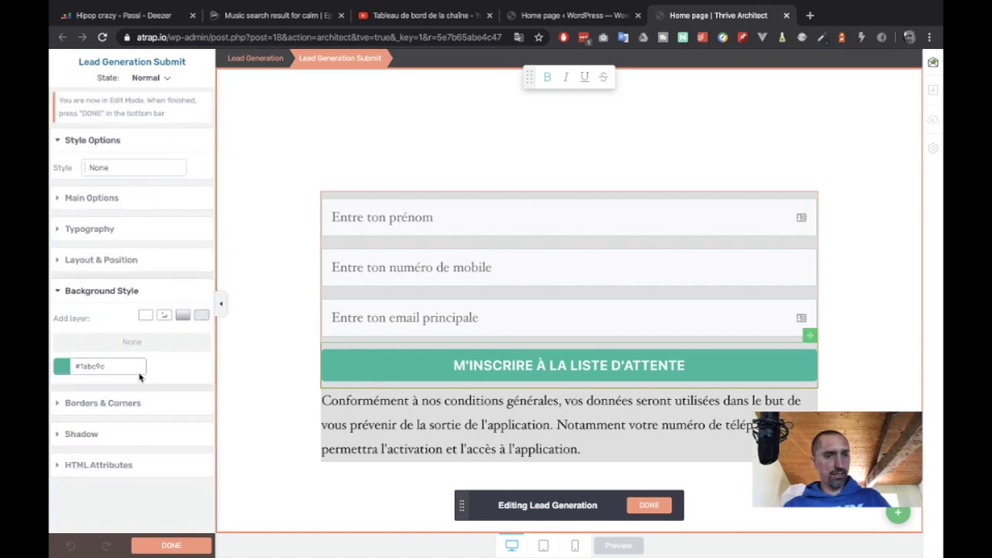
pyautogui.click(124, 197)
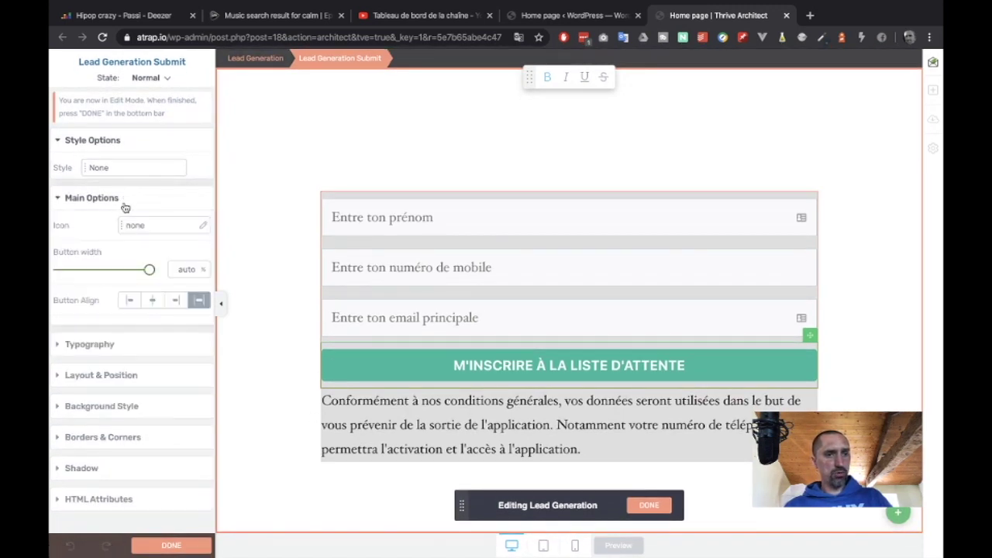
pyautogui.click(124, 344)
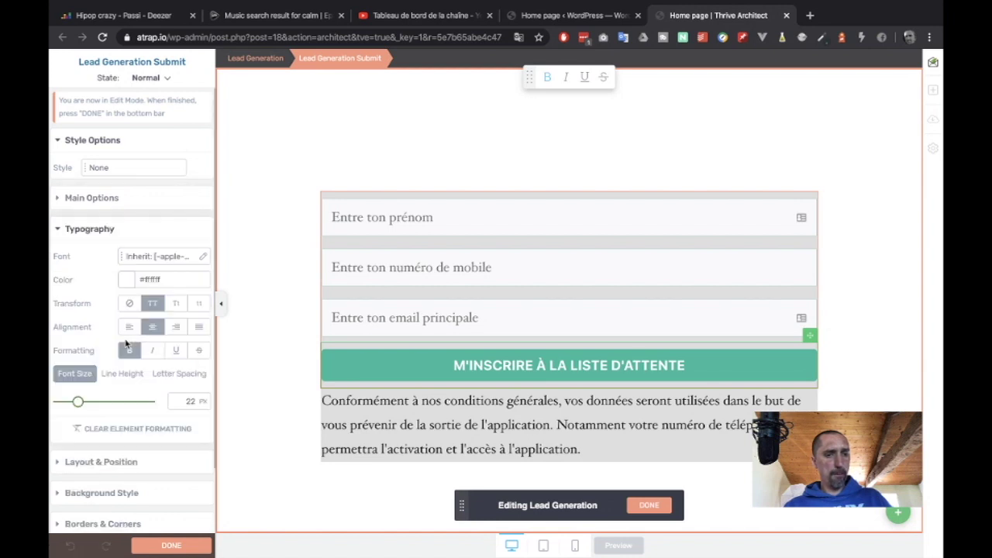
pyautogui.scroll(-1, 153, 345)
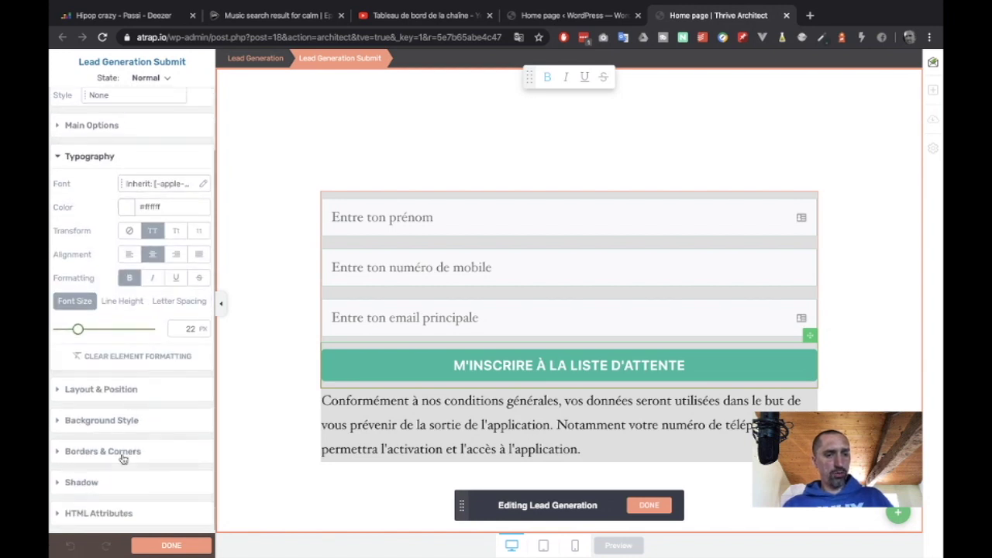
# Step: Open the bookmarked HTML Color Codes site in a new browser tab and copy the hex code #A93226
pyautogui.hotkey('ctrl', 't')
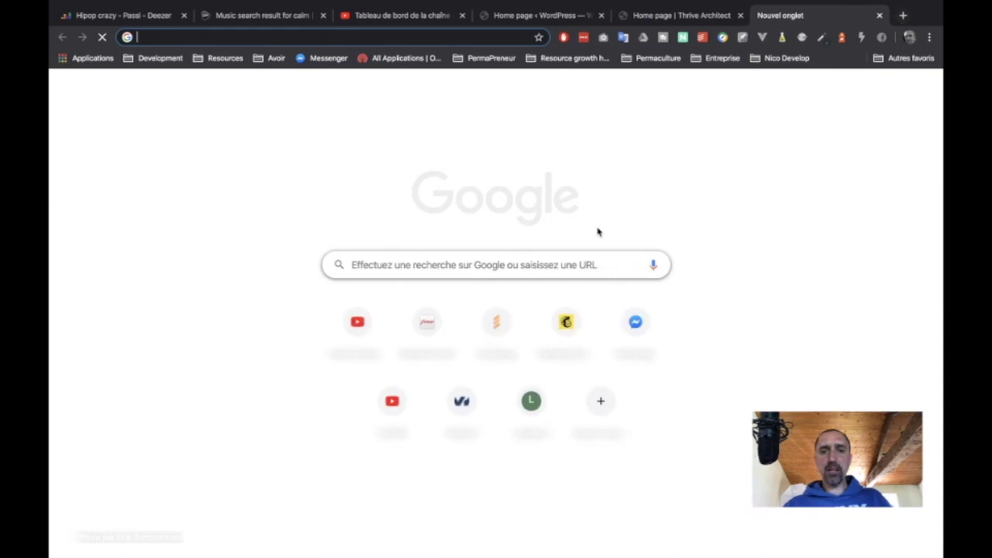
pyautogui.click(591, 59)
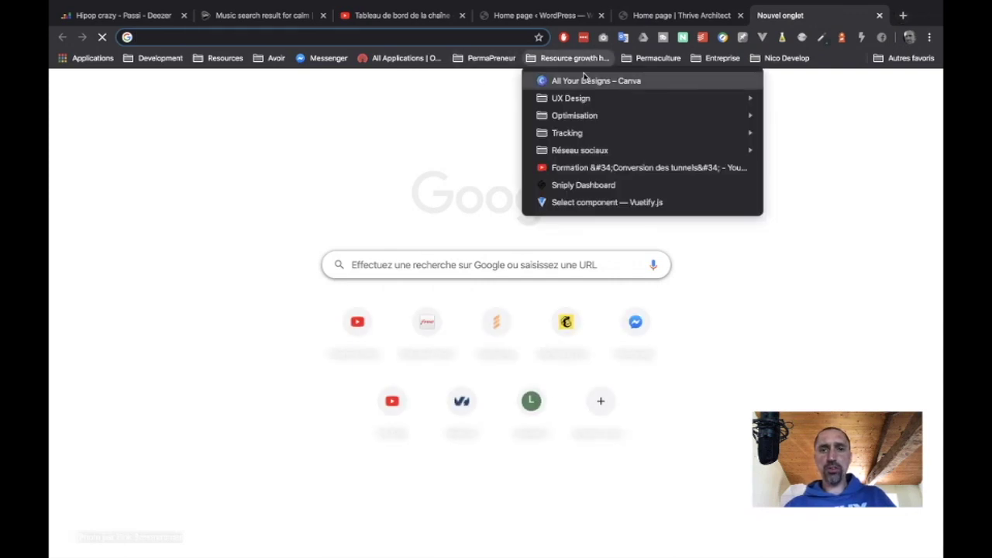
pyautogui.moveTo(587, 99)
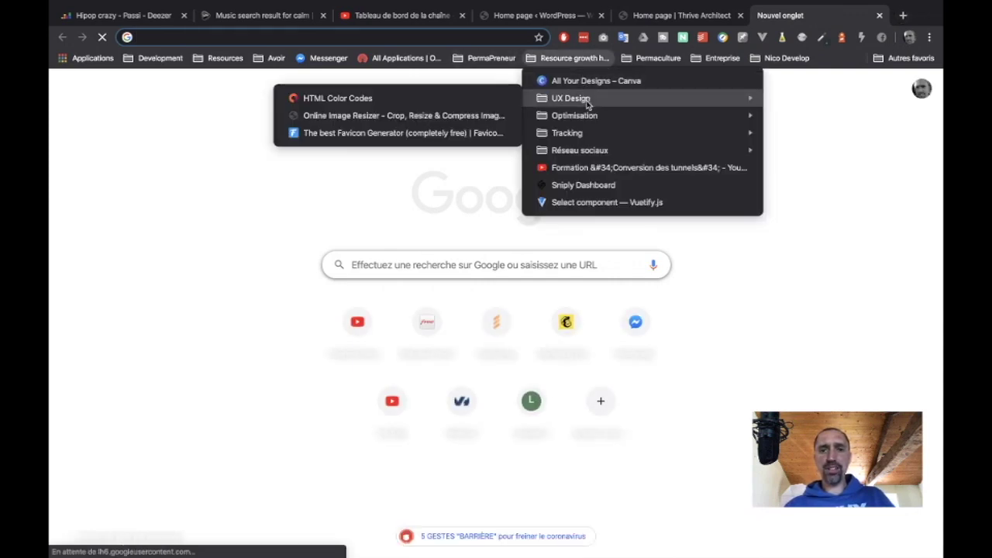
pyautogui.click(412, 99)
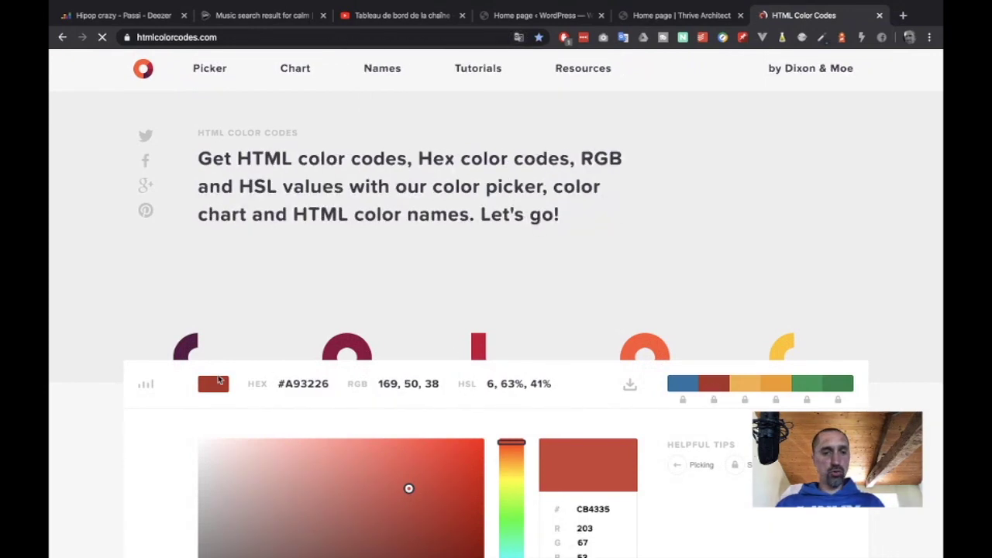
pyautogui.click(284, 385)
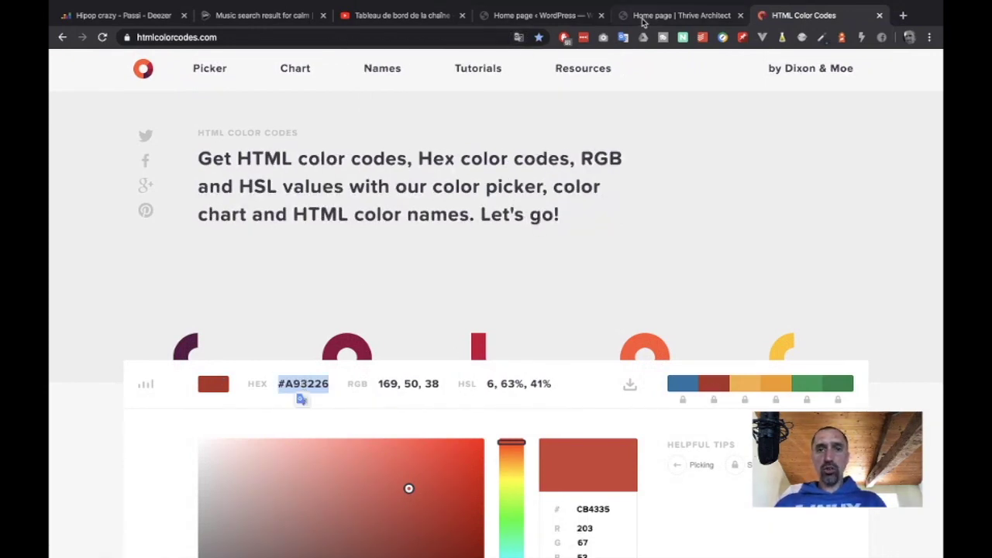
# Step: Back in Thrive Architect, set the submit button's background color to #a93226
pyautogui.click(642, 15)
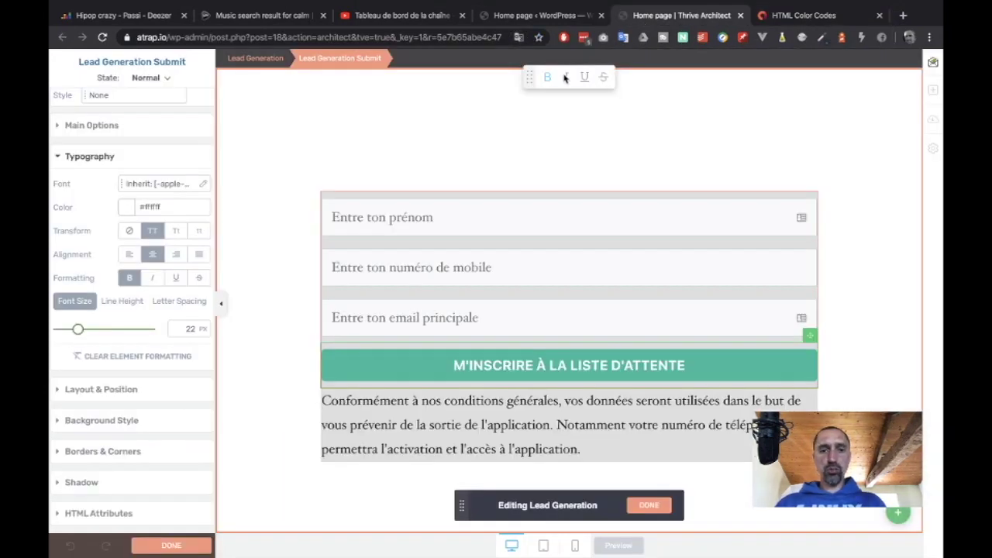
pyautogui.click(107, 390)
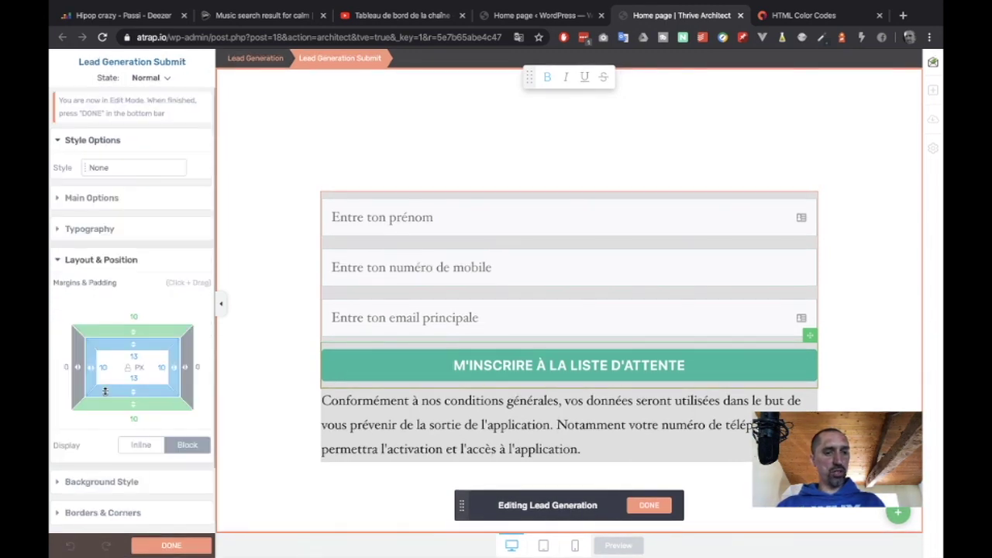
pyautogui.scroll(-1, 108, 448)
pyautogui.click(101, 431)
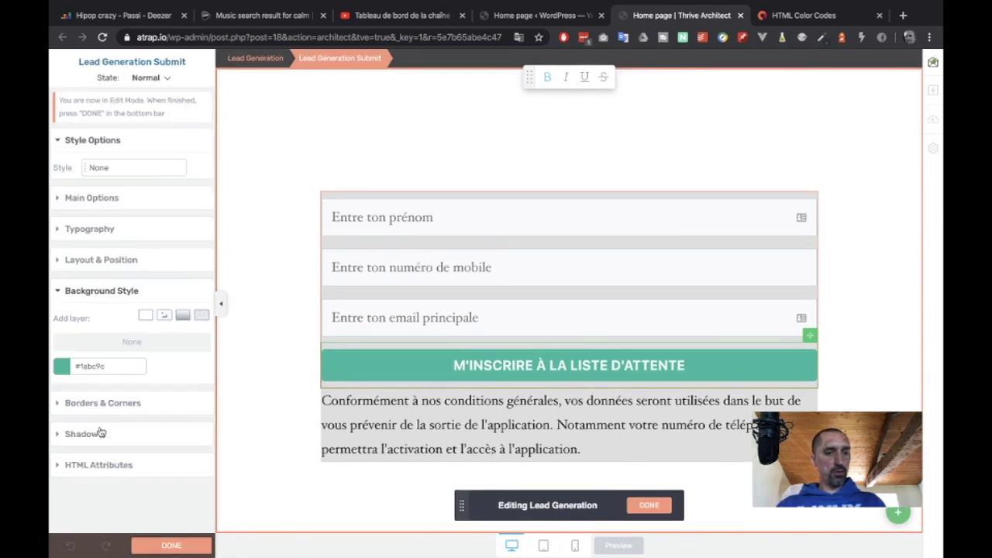
pyautogui.click(62, 368)
pyautogui.moveTo(105, 450); pyautogui.dragTo(118, 452)
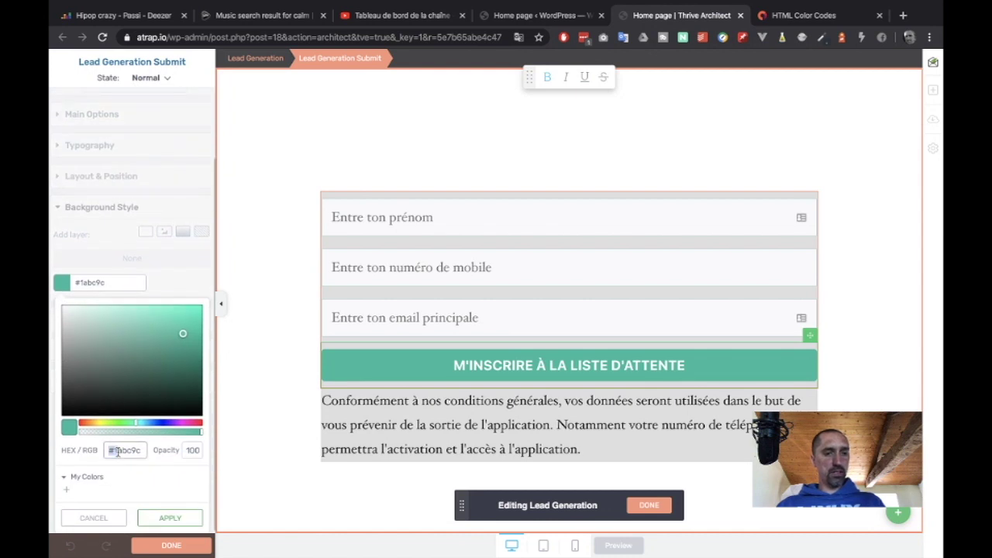
pyautogui.tripleClick(118, 452)
pyautogui.write('#a93226')
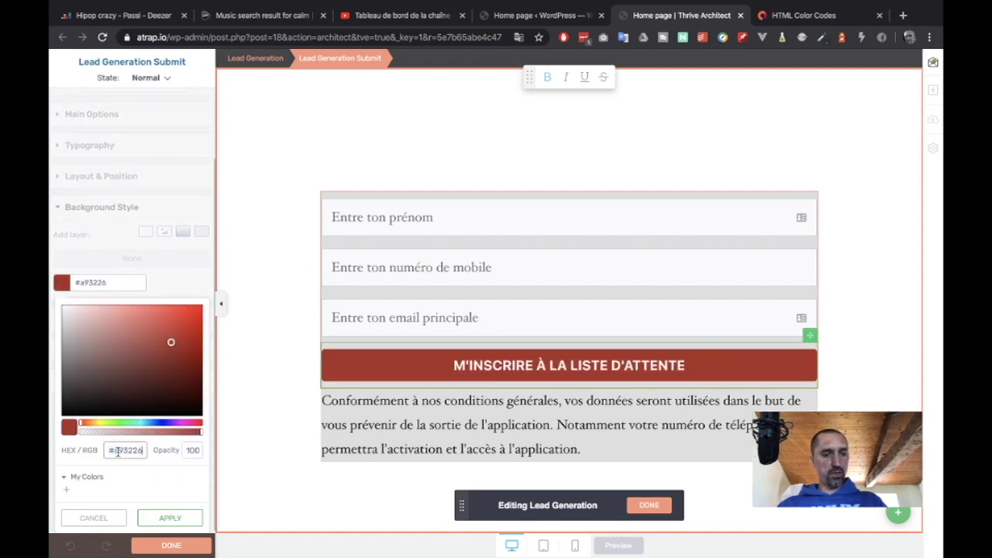
# Step: Save the button's red as a global color, apply it, and finish editing the lead generation form
pyautogui.click(66, 490)
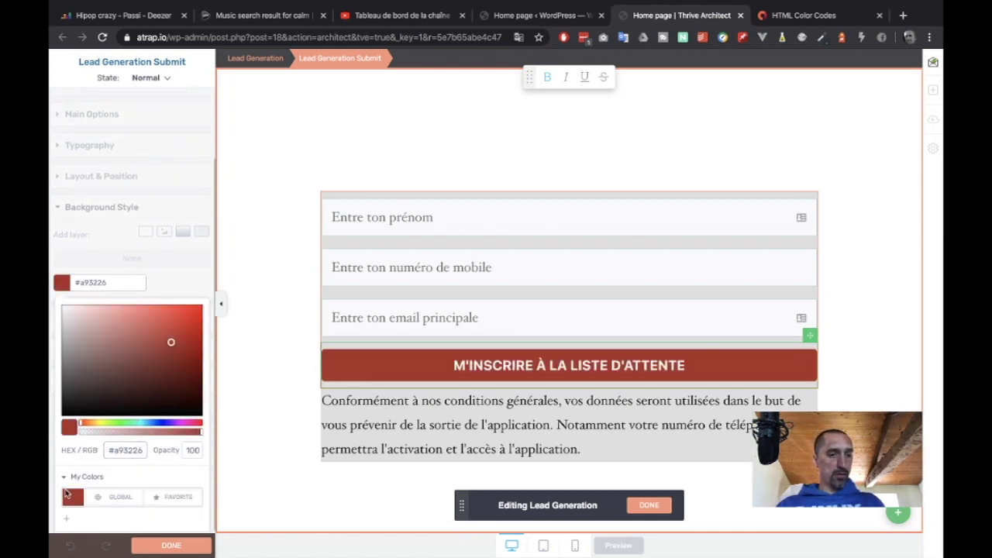
pyautogui.click(121, 497)
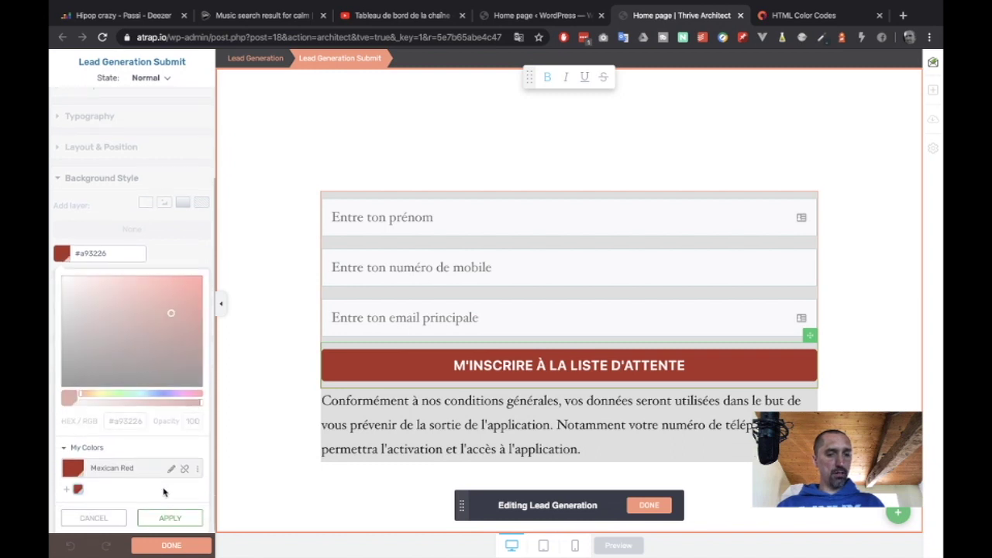
pyautogui.click(168, 518)
pyautogui.click(169, 547)
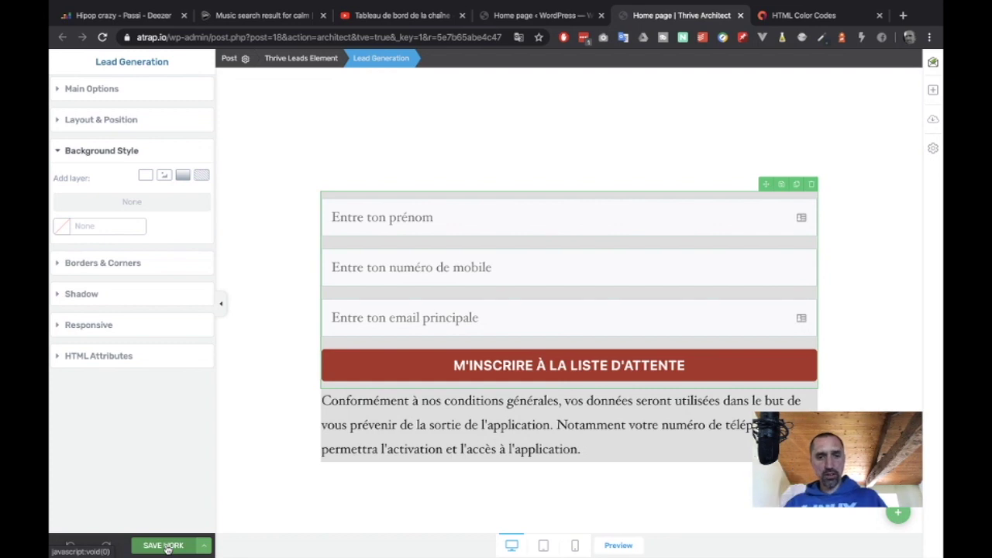
# Step: Remove the background color from the Thrive Leads element surrounding the form and notice
pyautogui.click(425, 422)
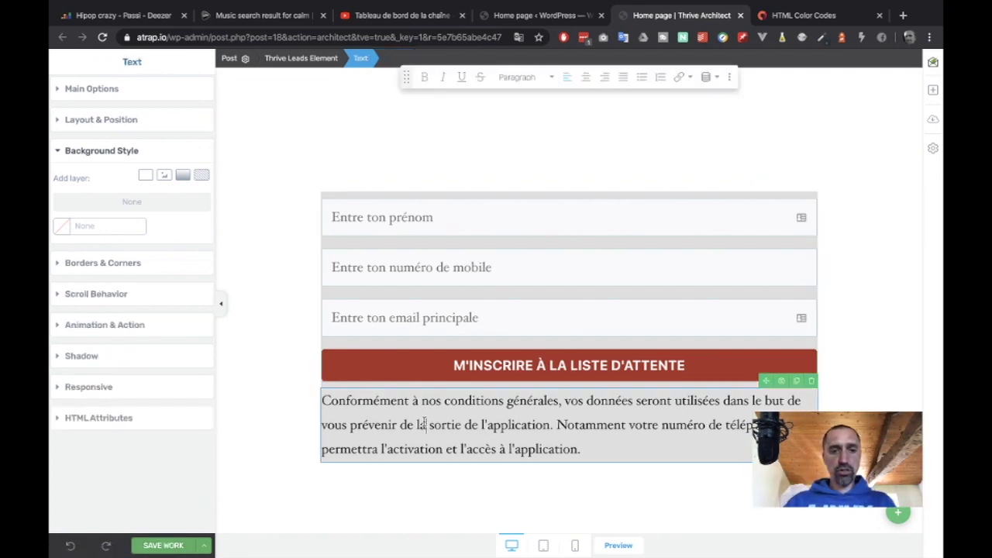
pyautogui.click(301, 59)
pyautogui.click(62, 196)
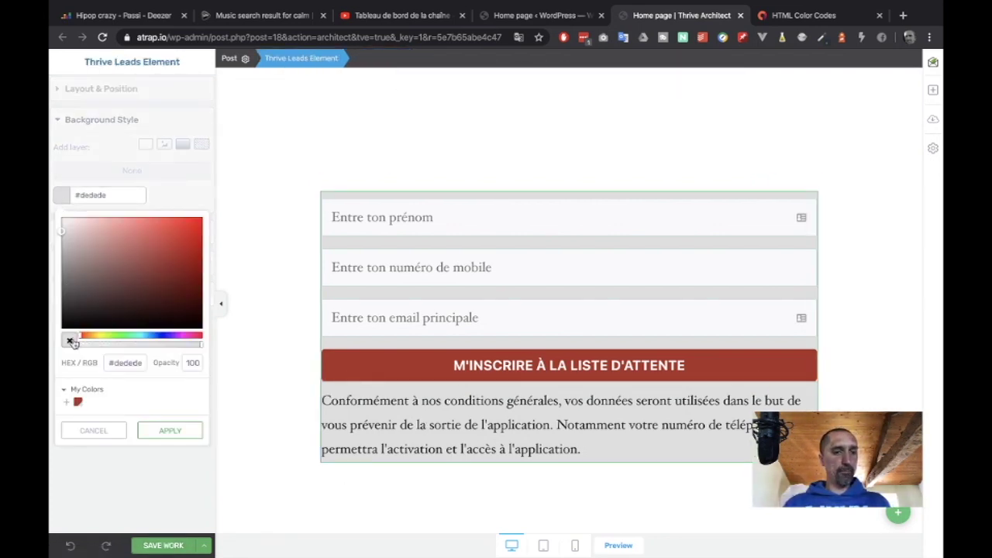
pyautogui.click(70, 341)
pyautogui.click(170, 431)
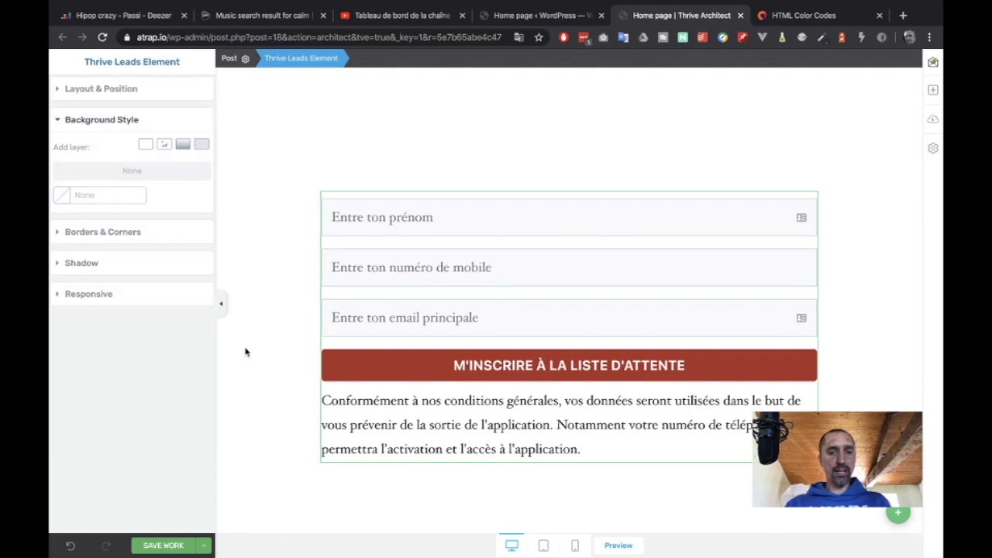
# Step: Set the data-use notice below the submit button to a 16 px font size and italic formatting
pyautogui.click(452, 425)
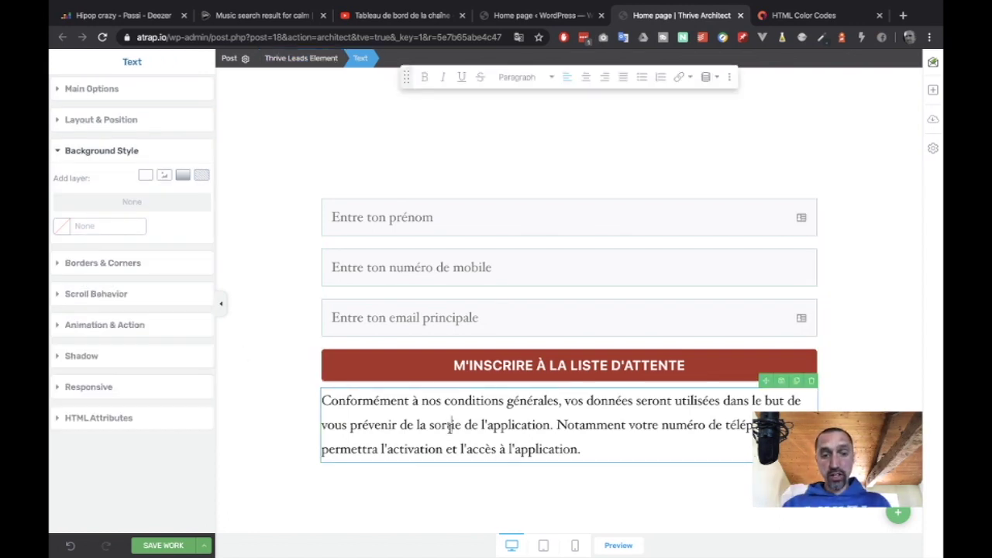
pyautogui.click(105, 92)
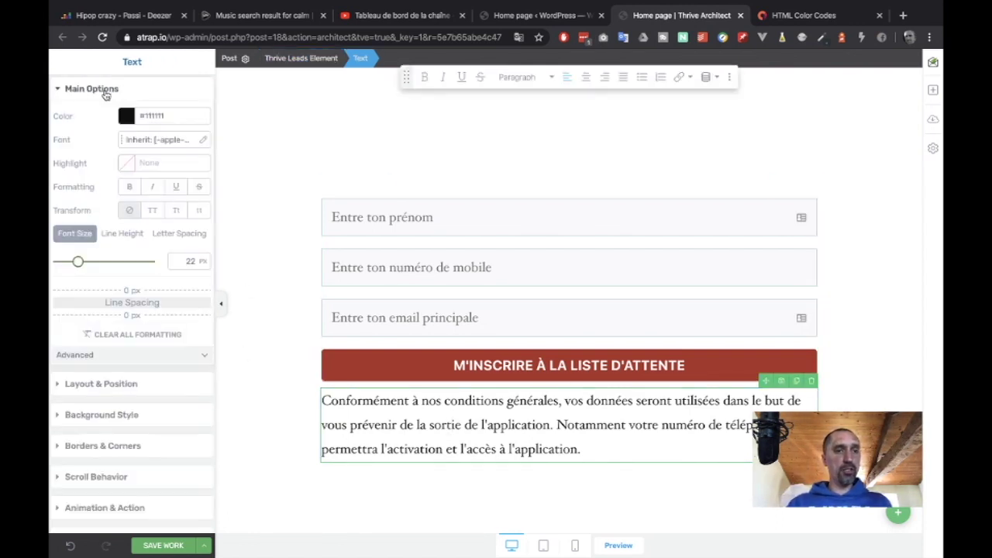
pyautogui.doubleClick(188, 262)
pyautogui.write('12')
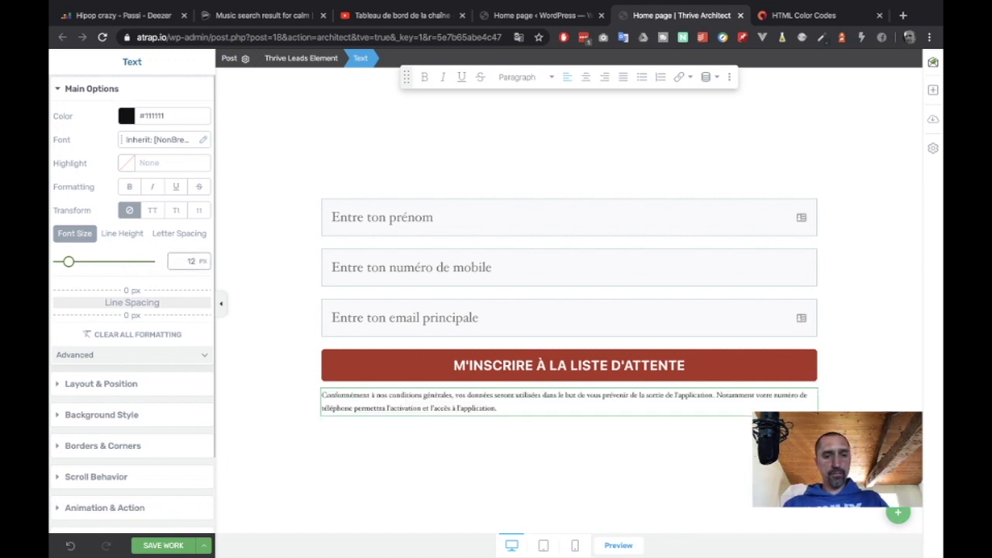
pyautogui.press('BackSpace')
pyautogui.write('4')
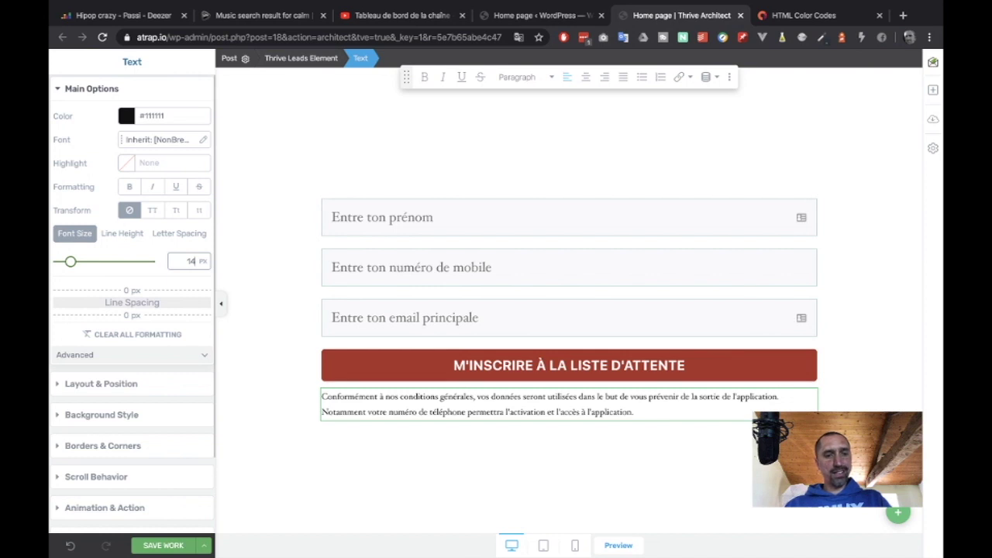
pyautogui.press('BackSpace')
pyautogui.write('5')
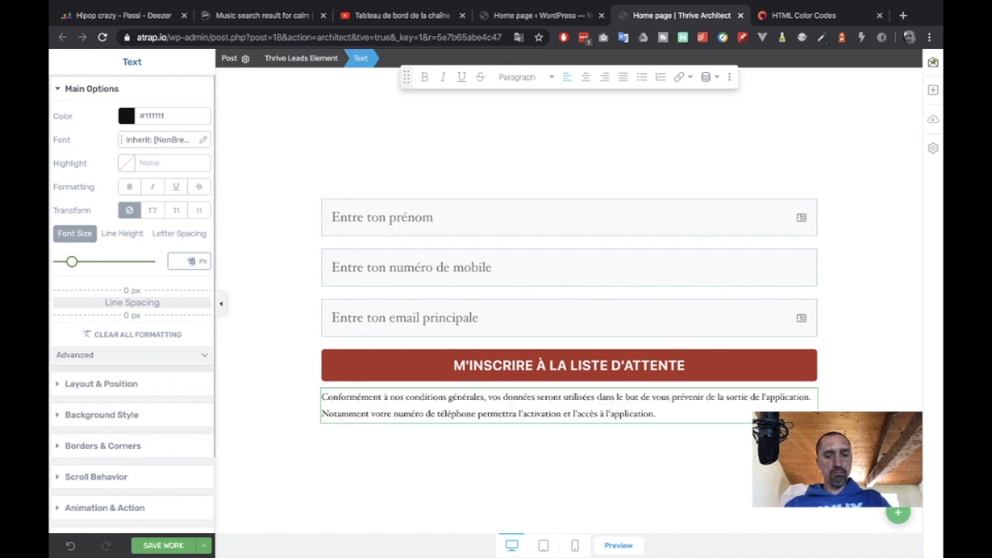
pyautogui.press('BackSpace')
pyautogui.write('6')
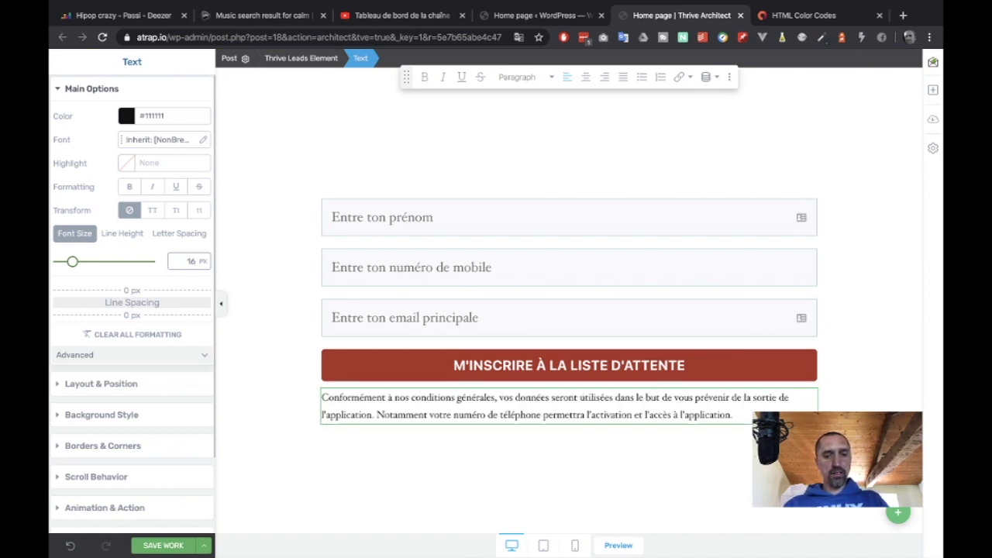
pyautogui.click(152, 186)
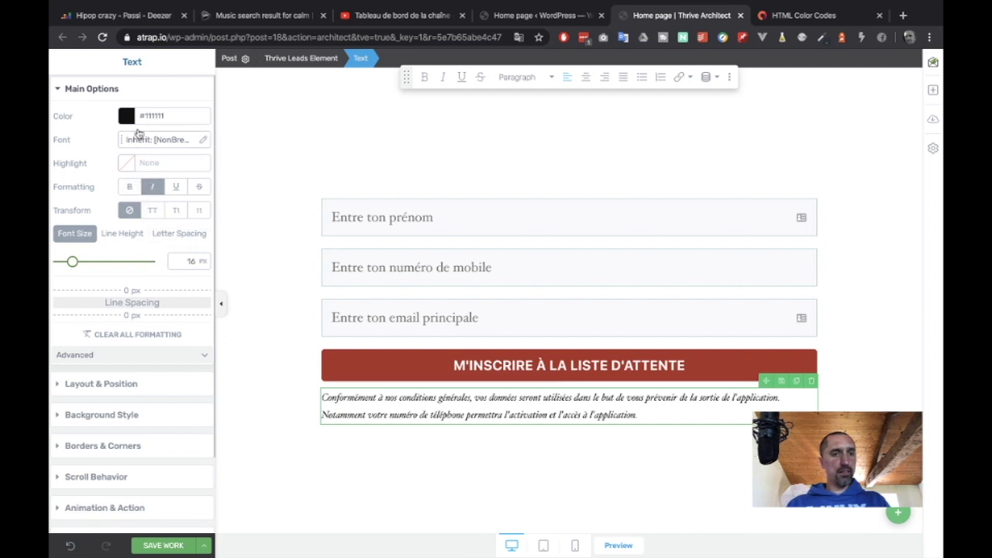
# Step: Save the form design, exit the editor and close its browser tab
pyautogui.click(159, 547)
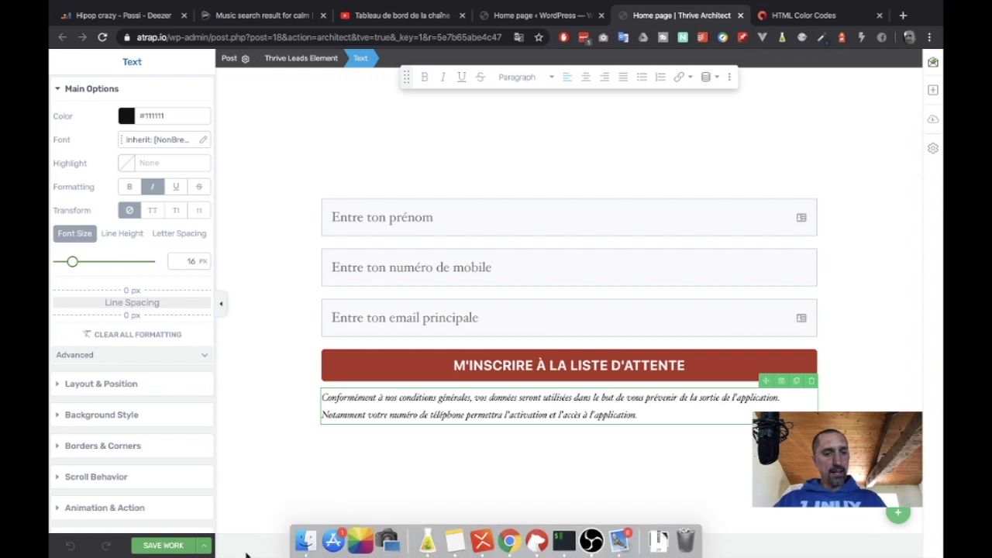
pyautogui.click(205, 545)
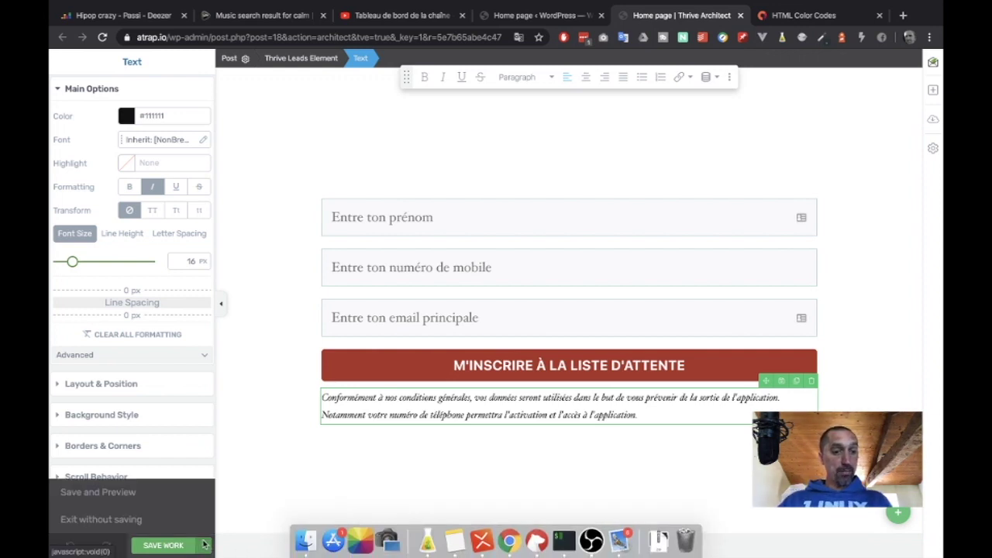
pyautogui.click(128, 520)
pyautogui.click(111, 516)
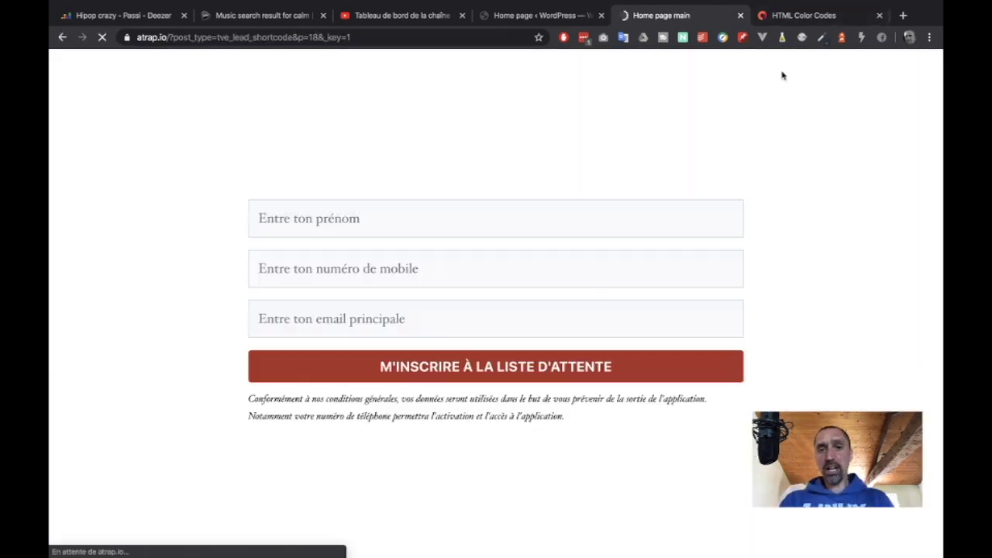
pyautogui.click(740, 15)
# Step: Open the Atrap.io page from the WordPress page list in Thrive Architect and dismiss the translation offer
pyautogui.click(570, 17)
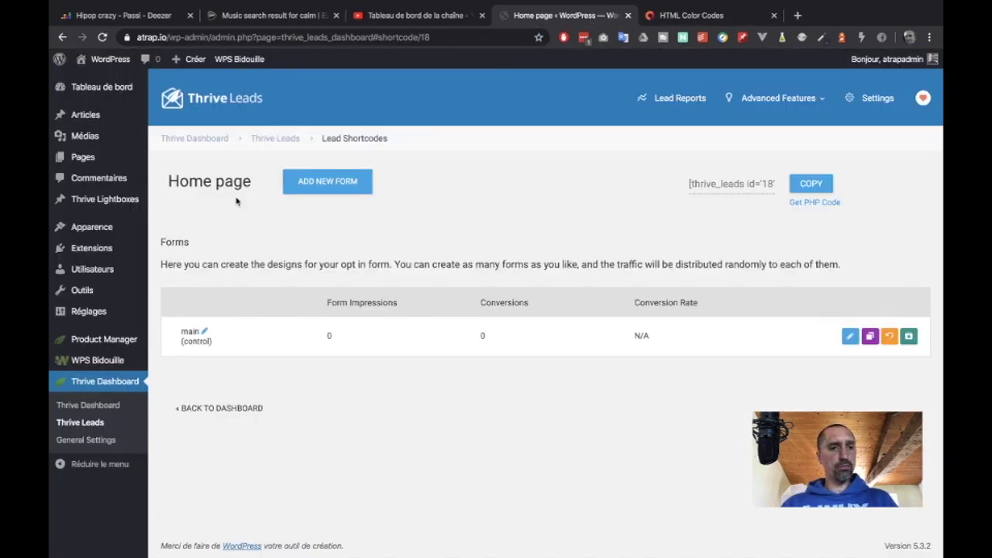
pyautogui.moveTo(95, 161)
pyautogui.click(191, 162)
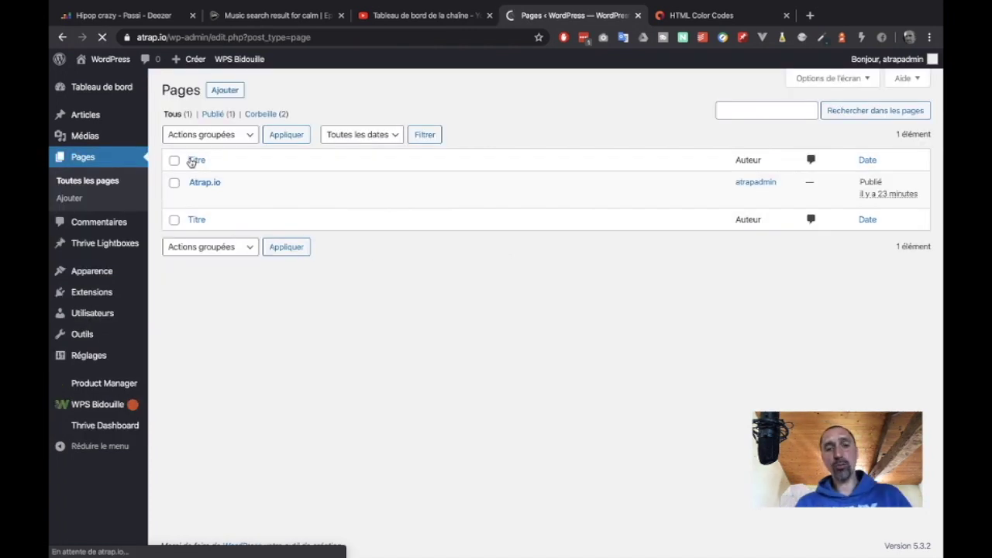
pyautogui.moveTo(205, 199)
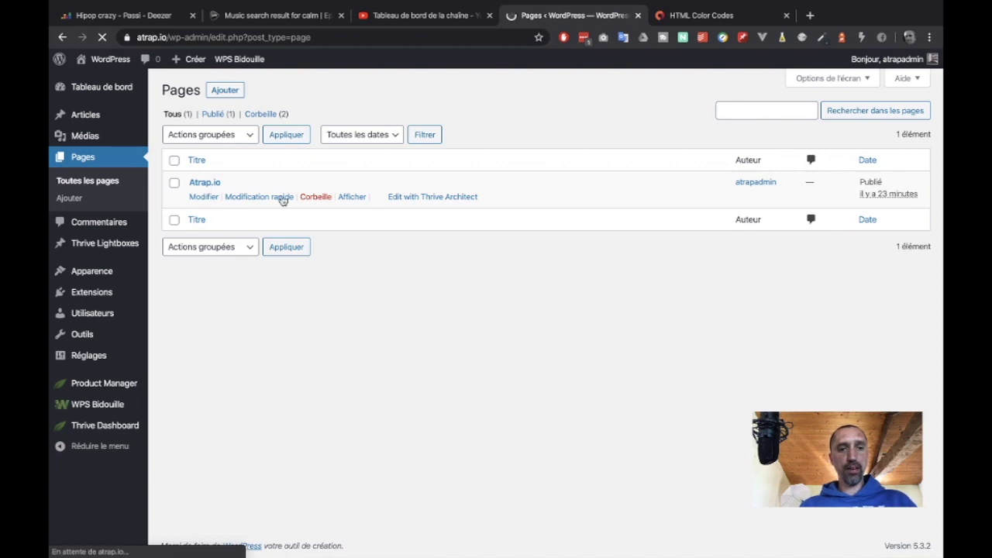
pyautogui.click(428, 197)
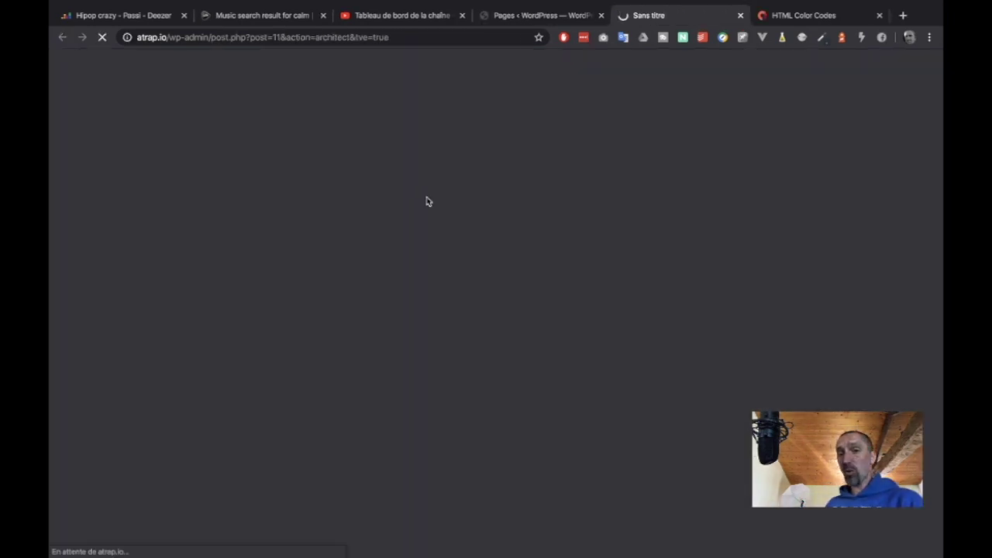
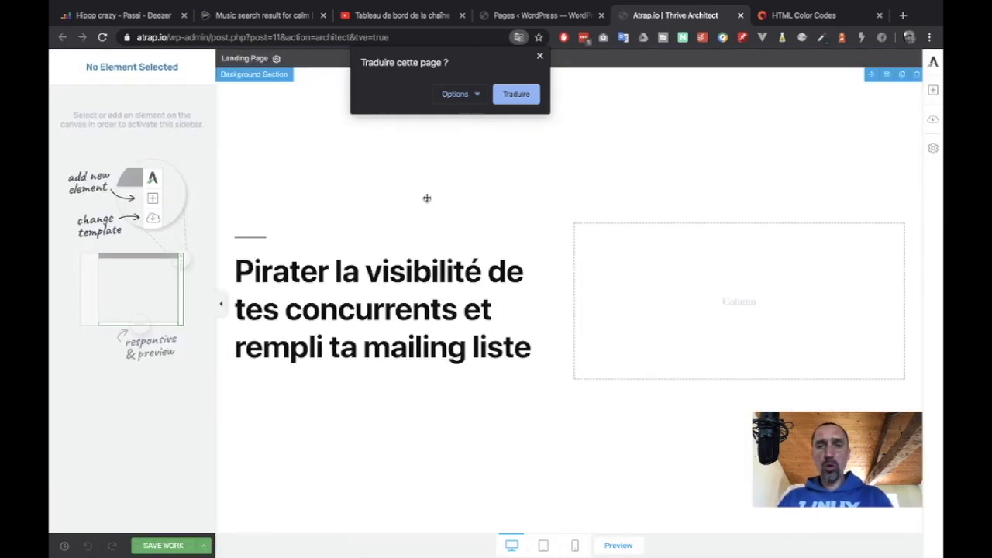
pyautogui.click(541, 58)
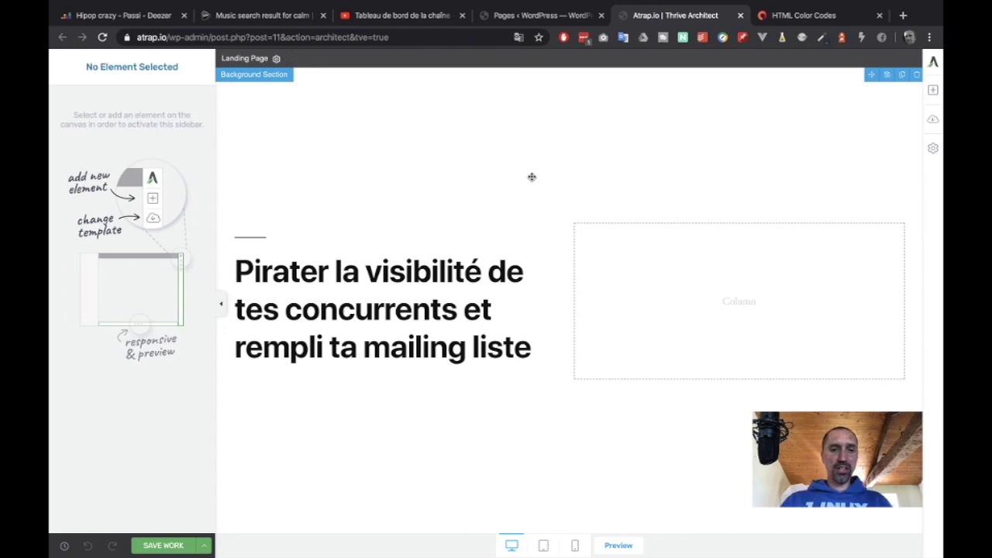
# Step: Add a Thrive Leads Shortcode element to the empty column beside the heading and load the Home page form into it
pyautogui.scroll(-5, 532, 177)
pyautogui.scroll(5, 531, 177)
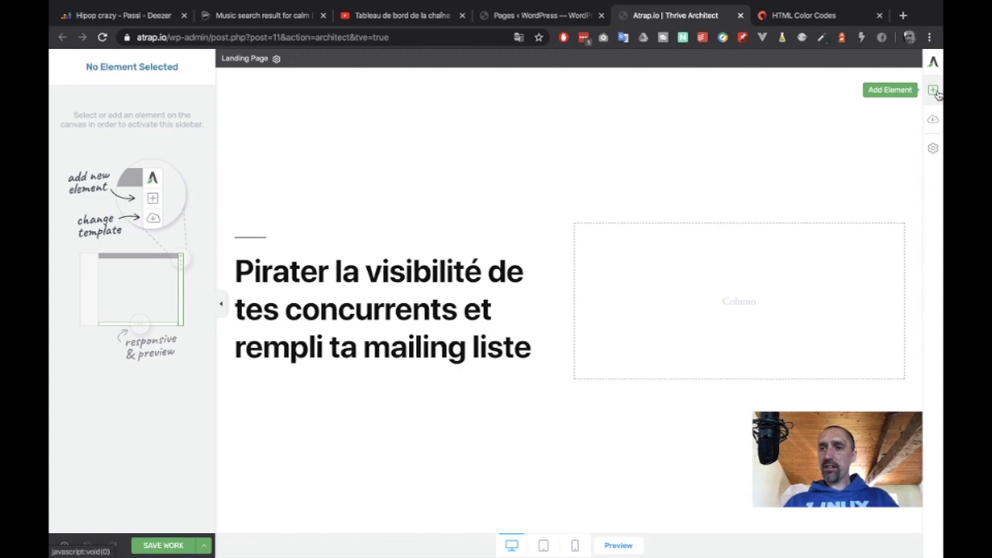
pyautogui.click(934, 91)
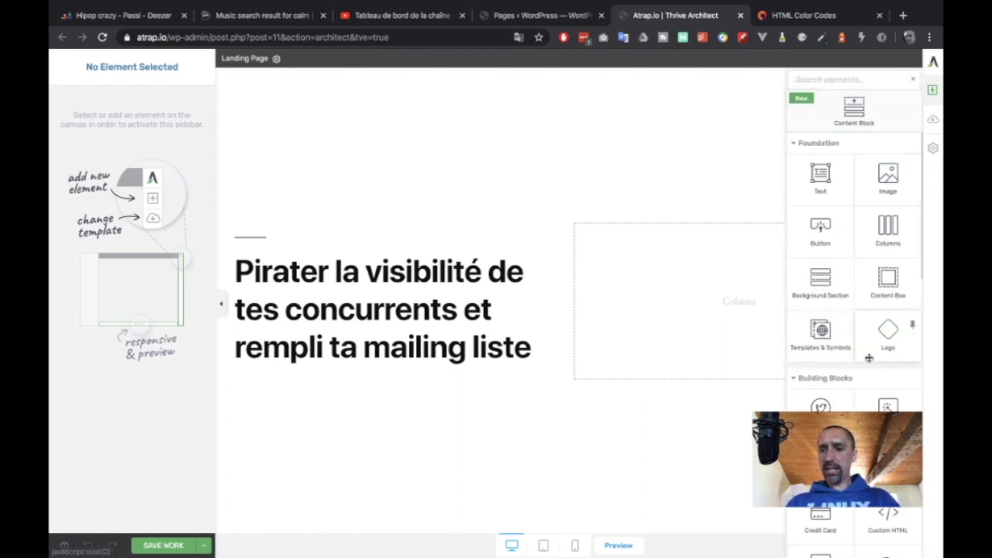
pyautogui.scroll(-5, 869, 358)
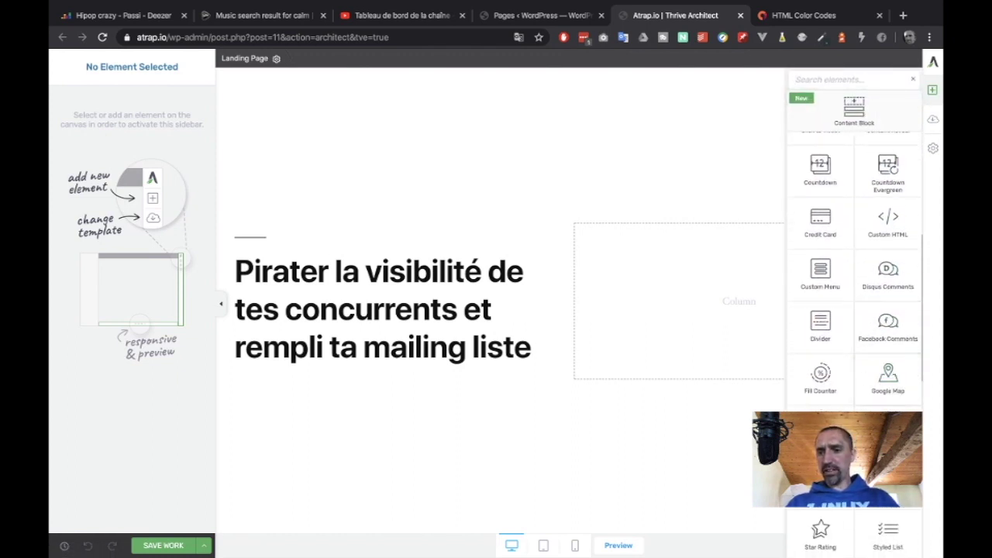
pyautogui.scroll(-6, 854, 310)
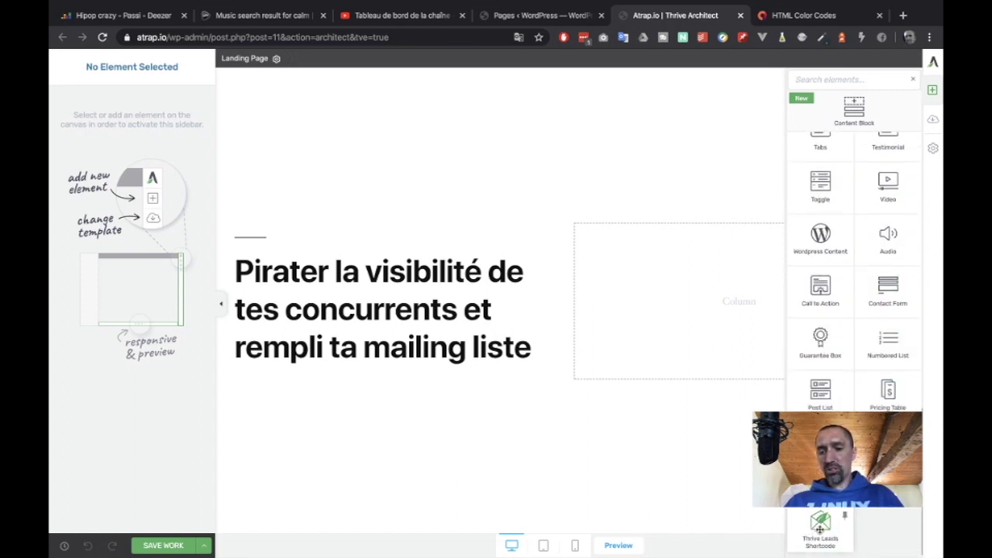
pyautogui.moveTo(820, 528); pyautogui.dragTo(724, 310)
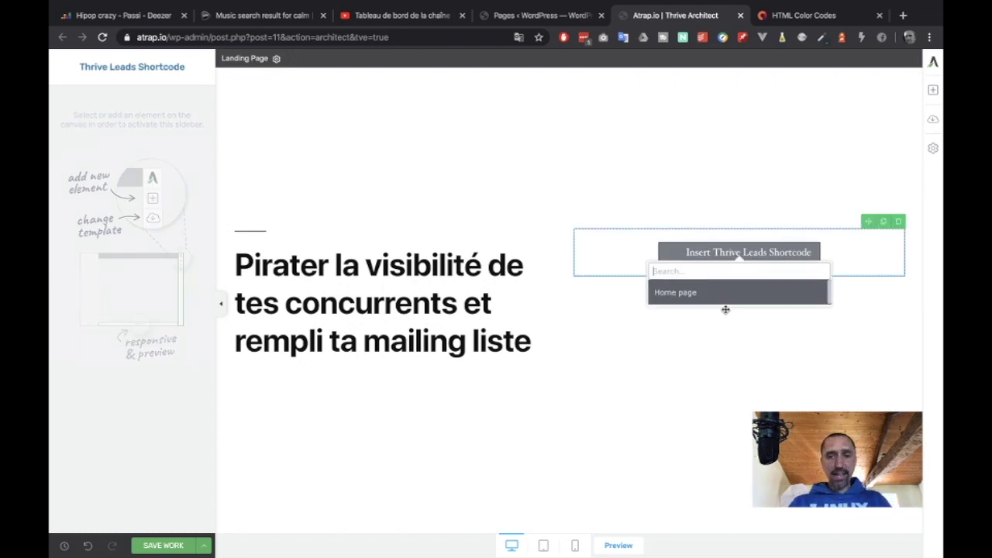
pyautogui.click(687, 291)
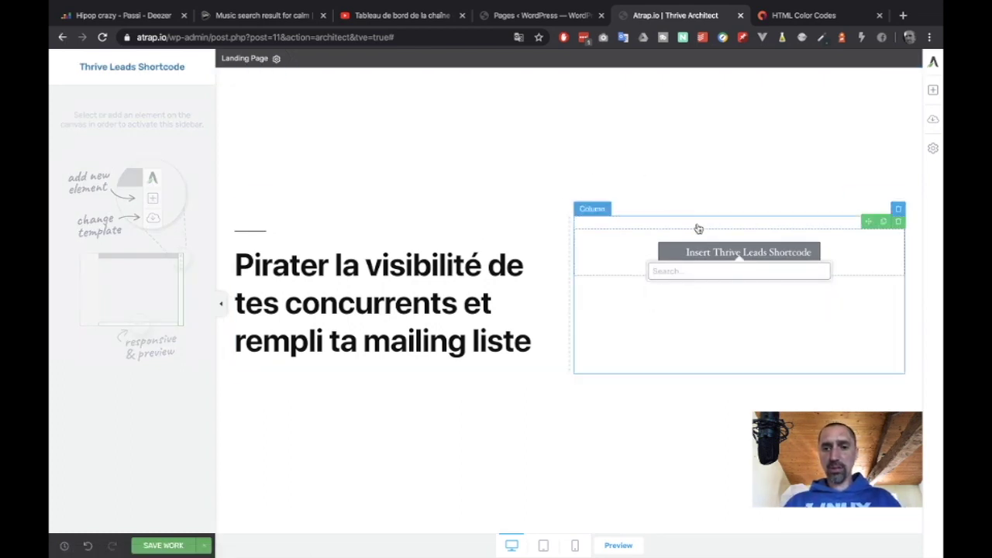
pyautogui.click(678, 250)
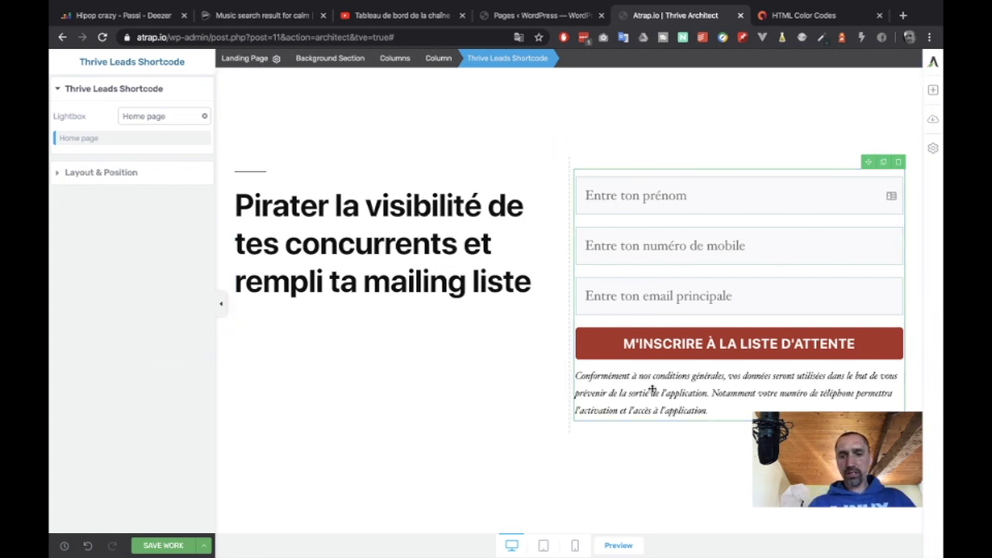
pyautogui.click(519, 121)
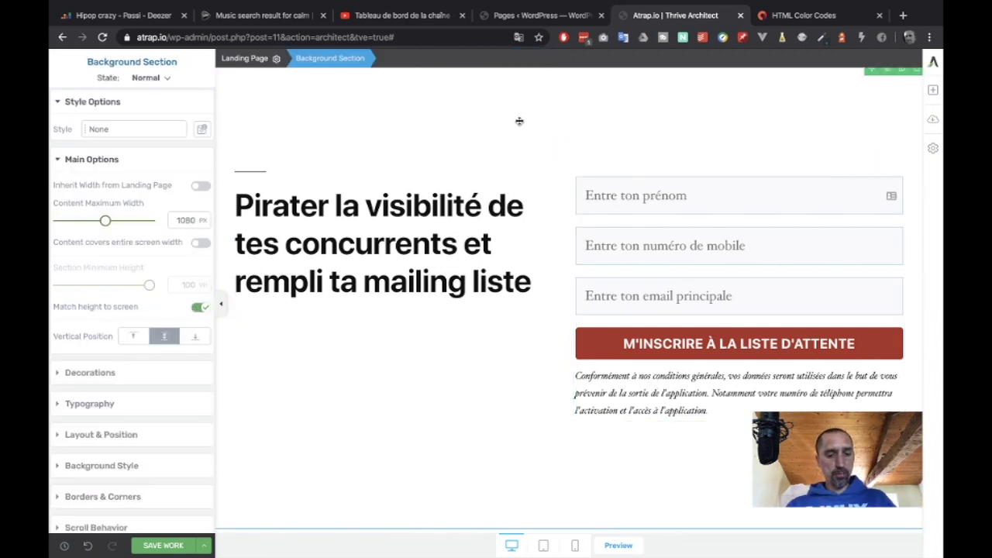
# Step: Set the global font for all elements to the Google font Lato, regular 400 and bold 700, including the italic version
pyautogui.click(933, 149)
pyautogui.click(810, 103)
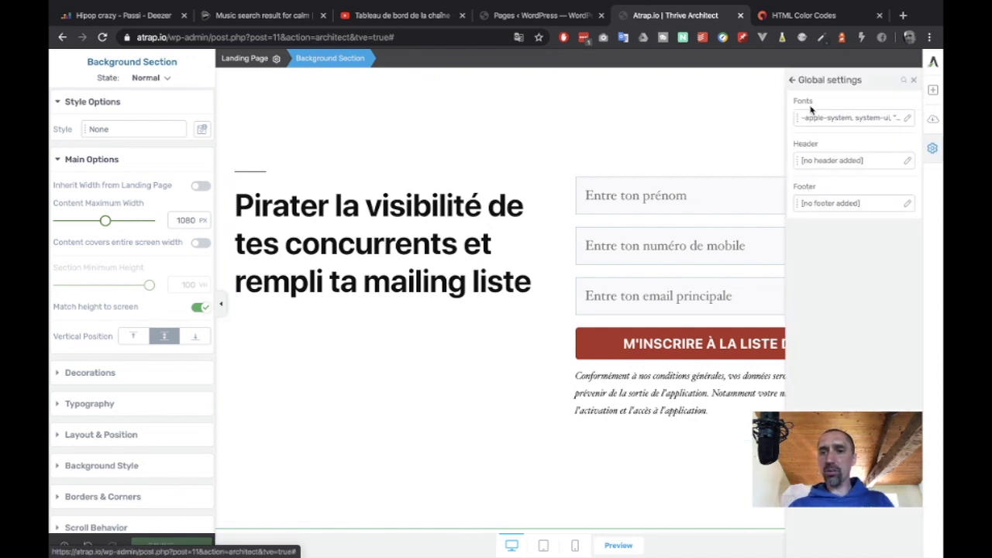
pyautogui.click(848, 117)
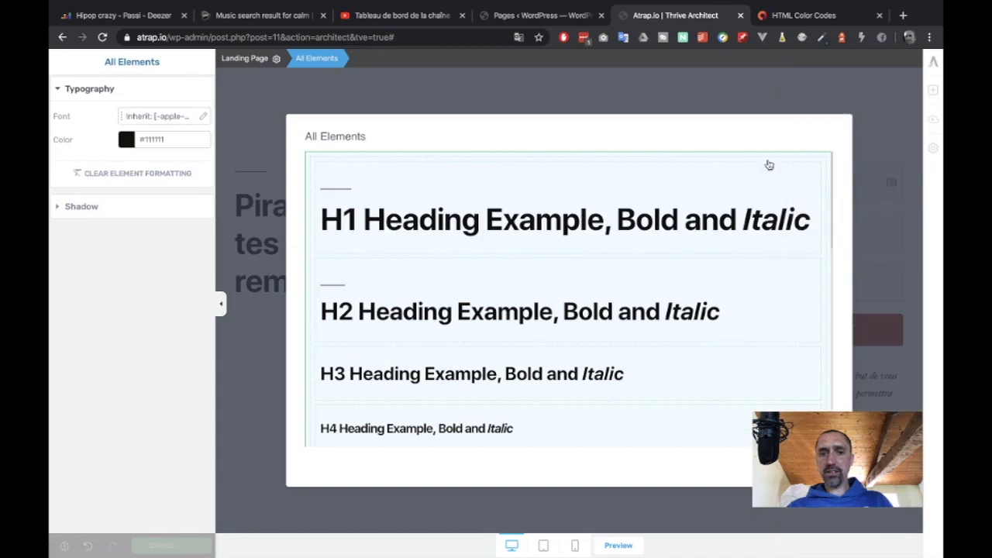
pyautogui.click(166, 117)
pyautogui.click(136, 158)
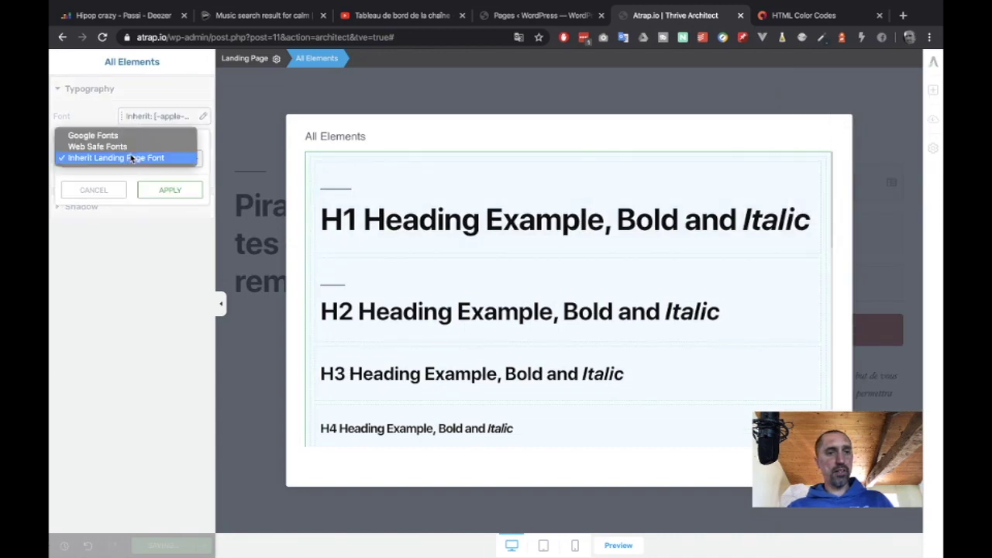
pyautogui.click(95, 135)
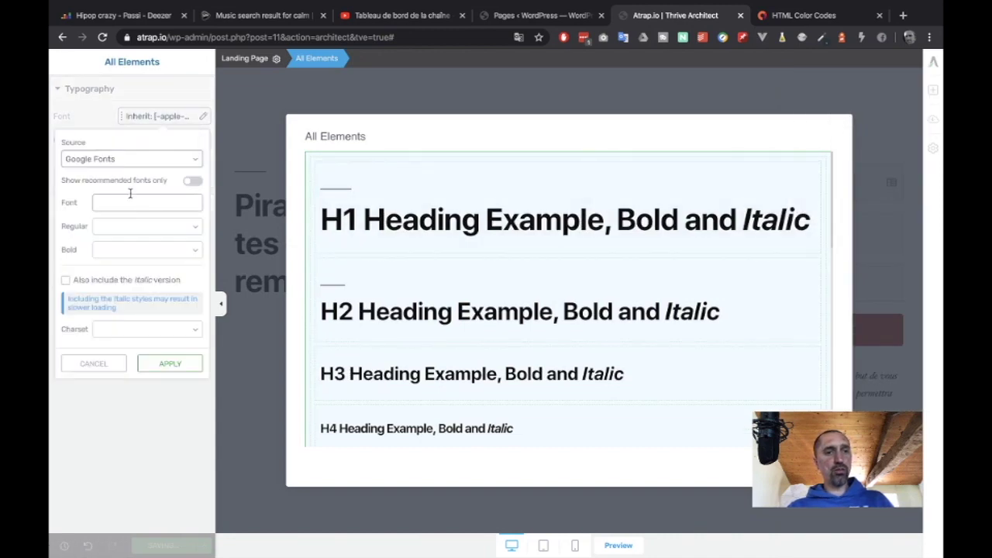
pyautogui.click(110, 202)
pyautogui.write('LA')
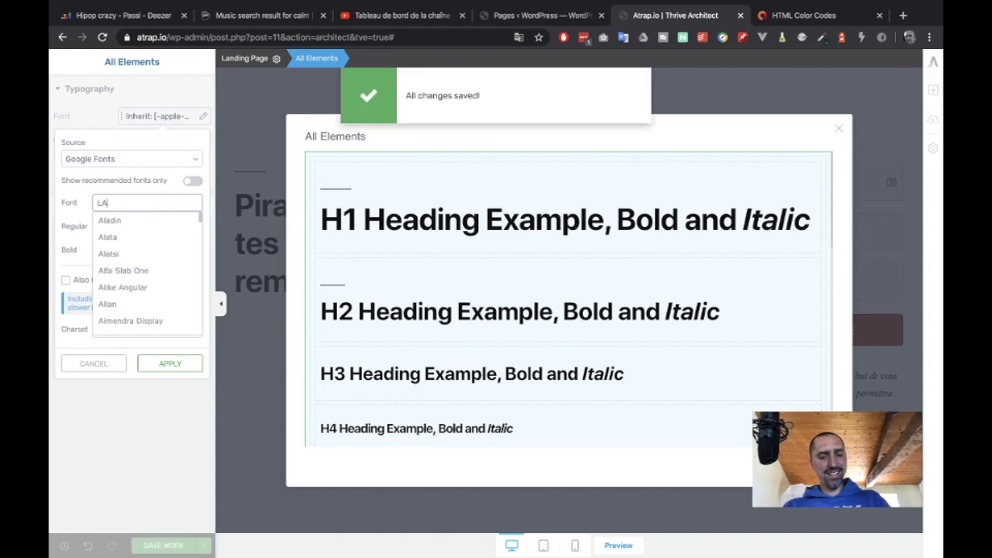
pyautogui.write('TO')
pyautogui.click(116, 221)
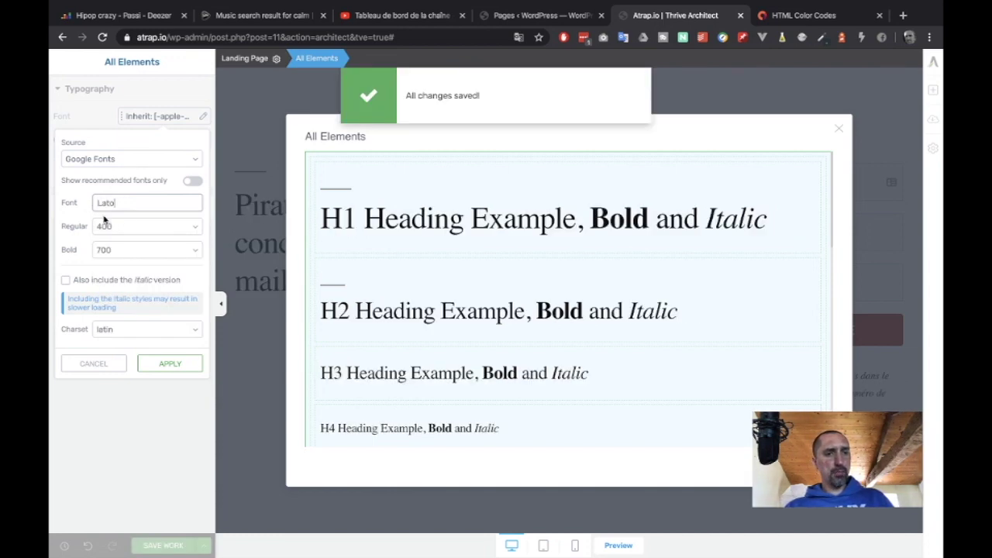
pyautogui.click(112, 281)
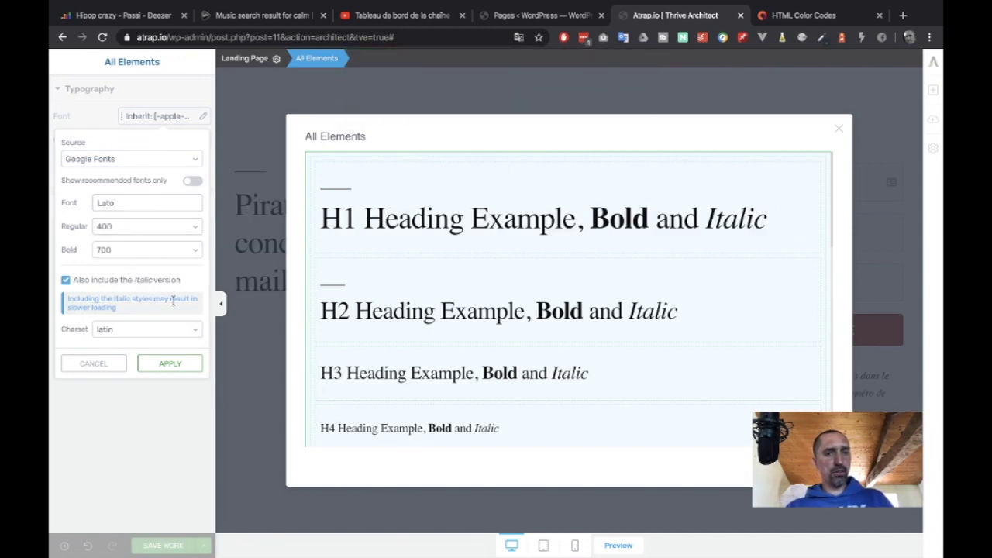
pyautogui.click(170, 364)
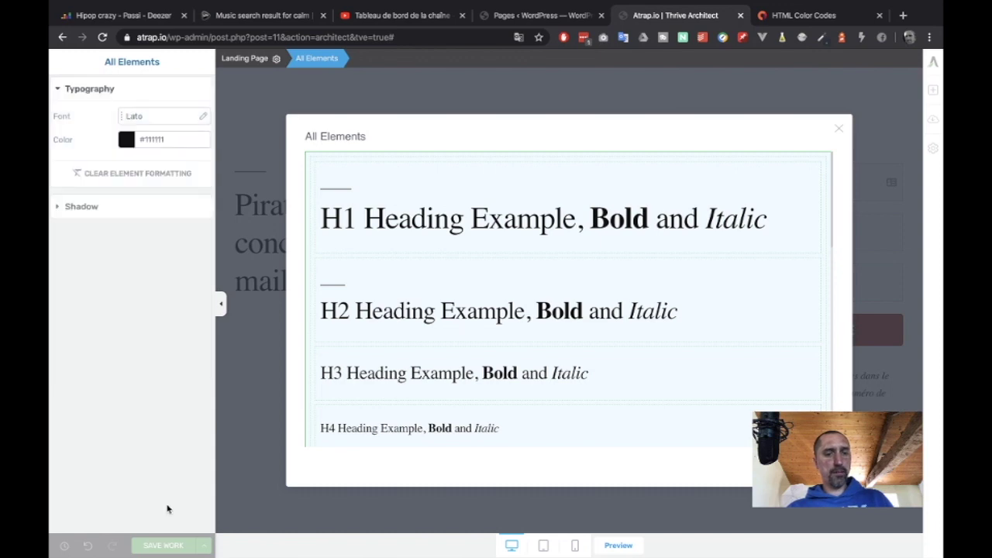
pyautogui.press('Escape')
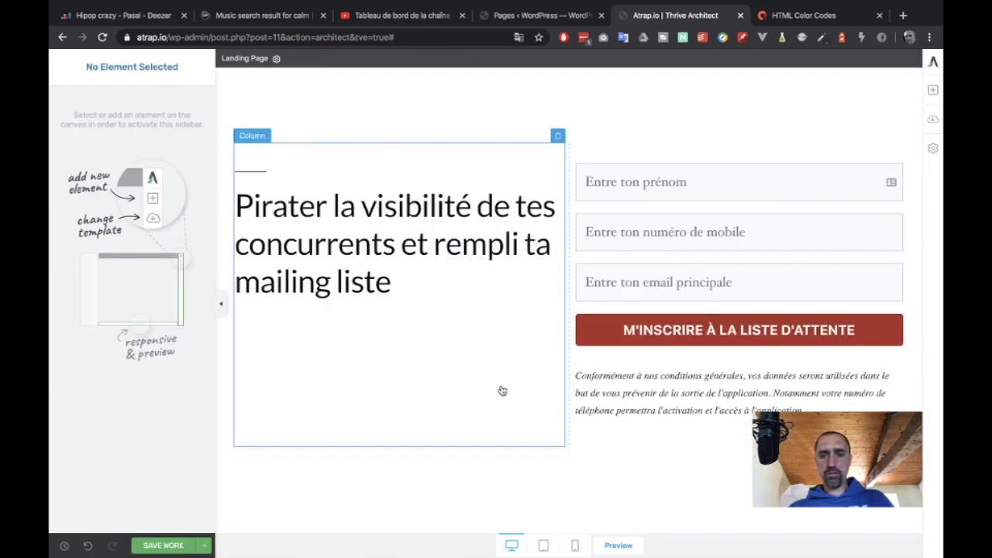
pyautogui.click(635, 395)
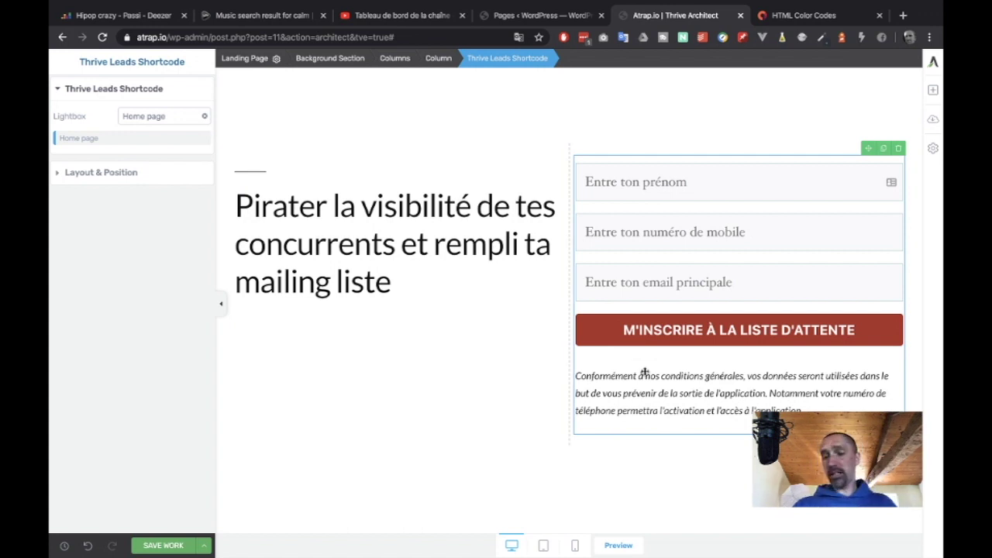
# Step: Format the main heading in bold uppercase with a 39 px font size
pyautogui.click(428, 248)
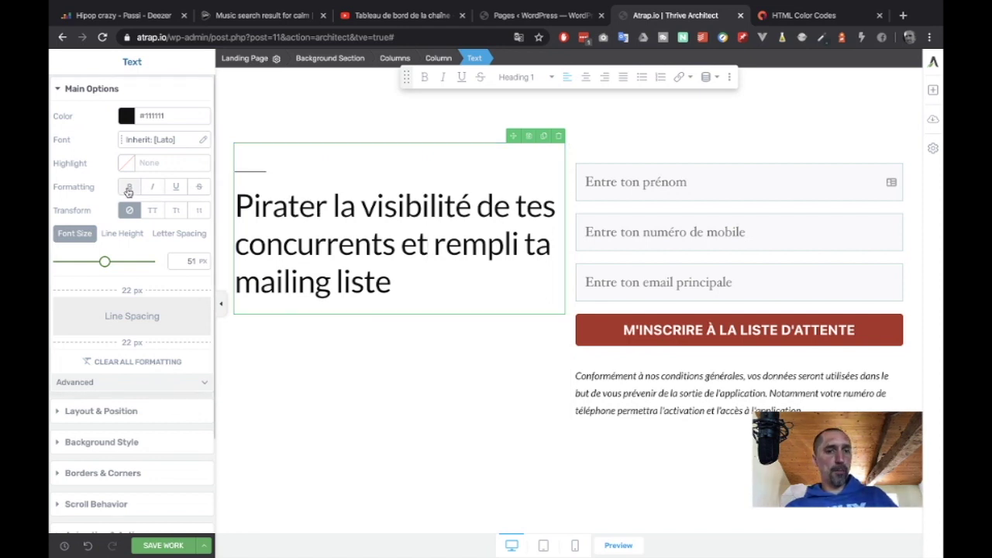
pyautogui.click(152, 210)
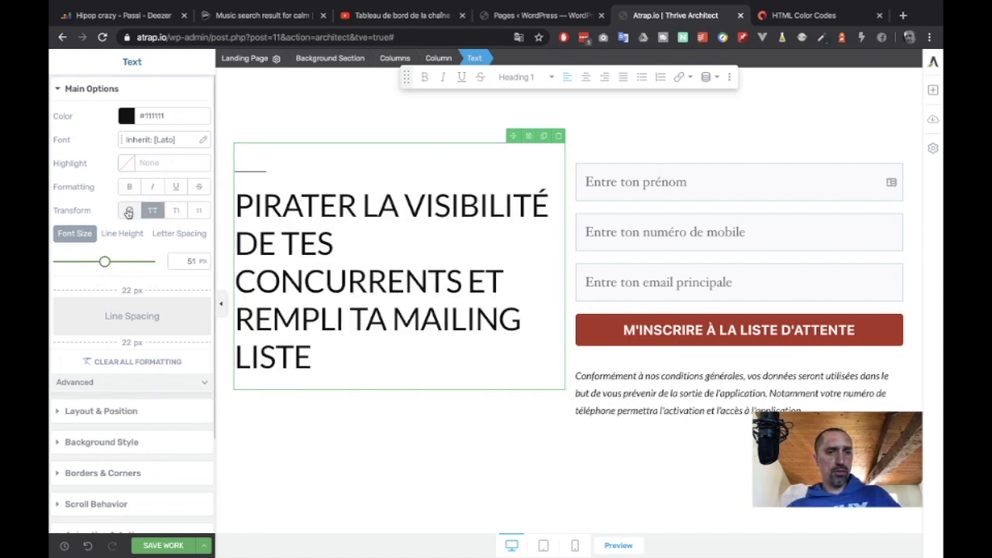
pyautogui.click(130, 187)
pyautogui.moveTo(105, 262); pyautogui.dragTo(93, 262)
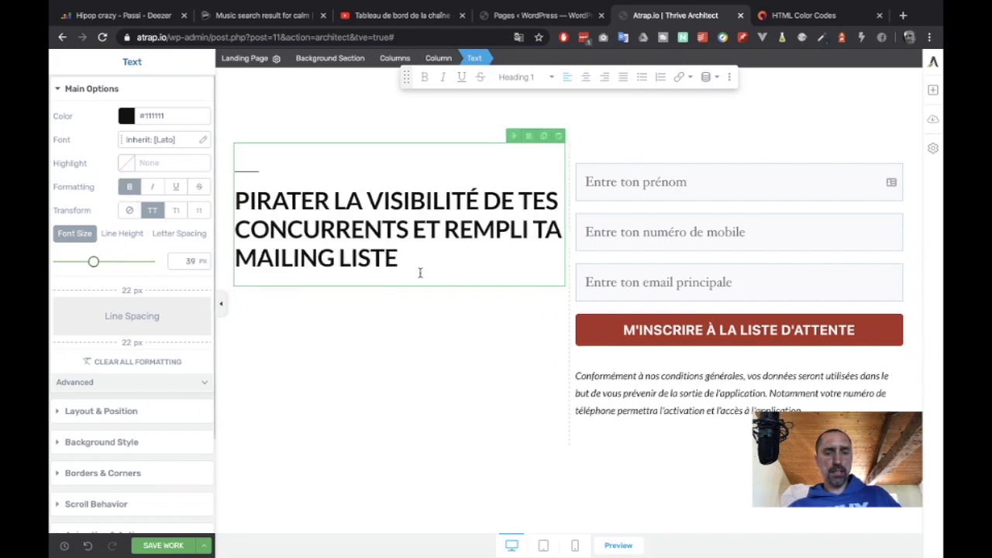
# Step: Add a text element directly below the main heading in the same column
pyautogui.click(423, 298)
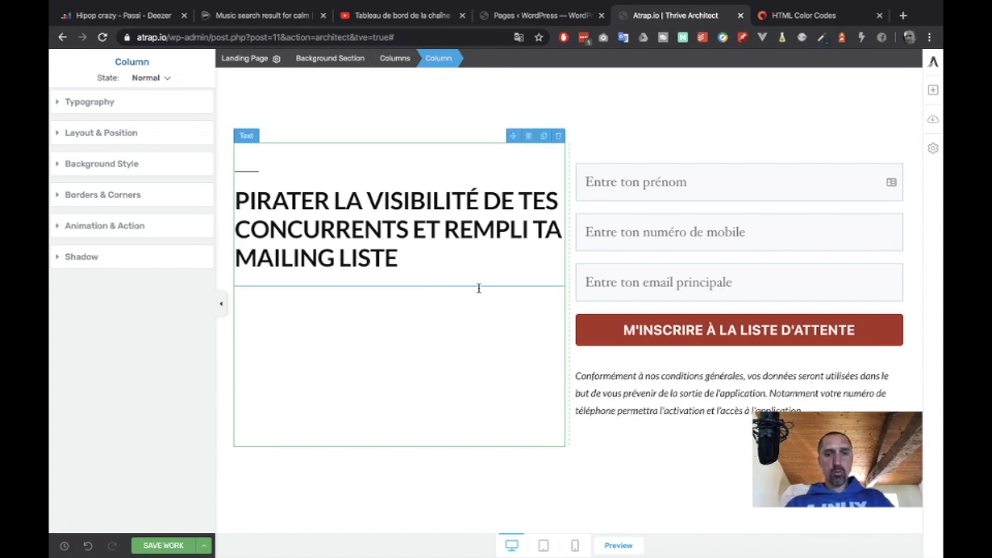
pyautogui.click(935, 93)
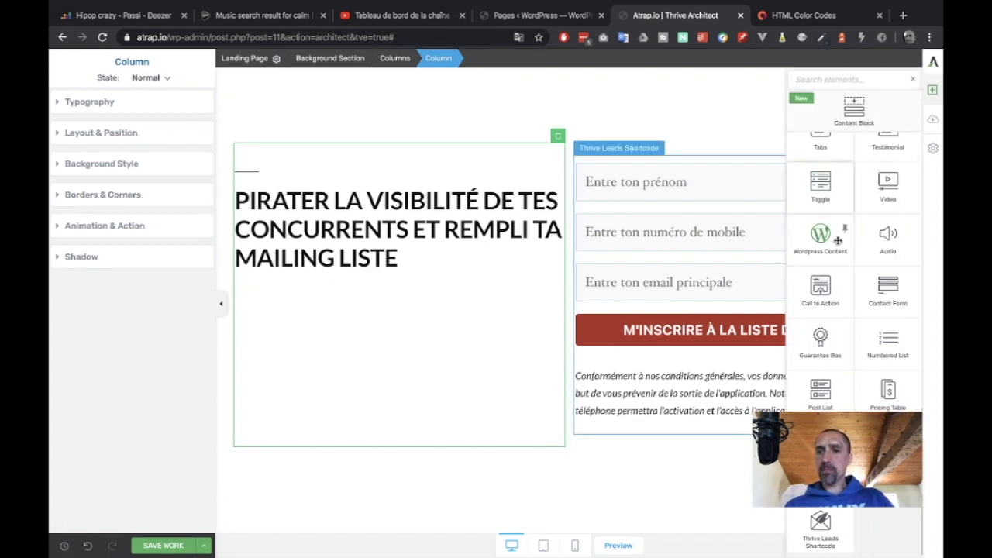
pyautogui.scroll(-5, 829, 194)
pyautogui.scroll(3, 831, 198)
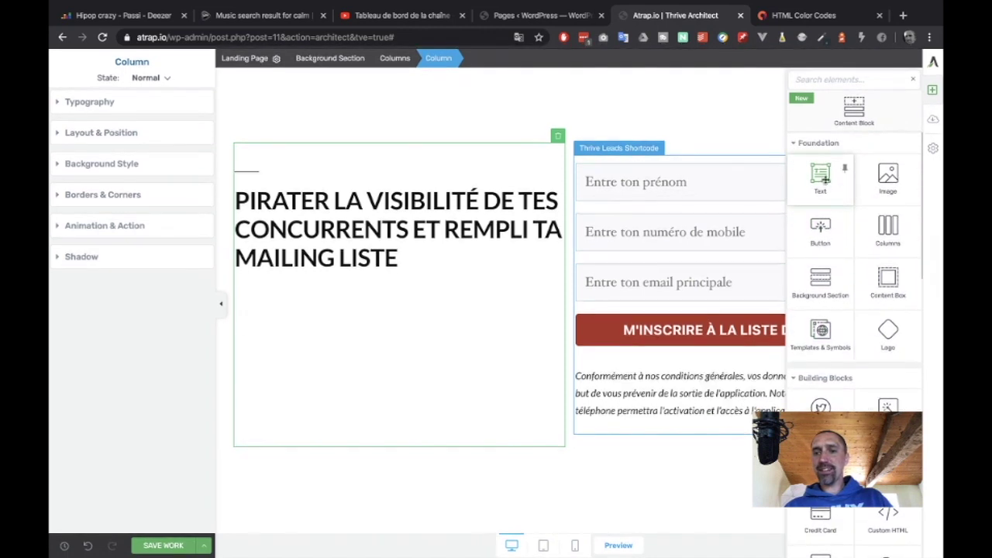
pyautogui.moveTo(824, 177); pyautogui.dragTo(383, 286)
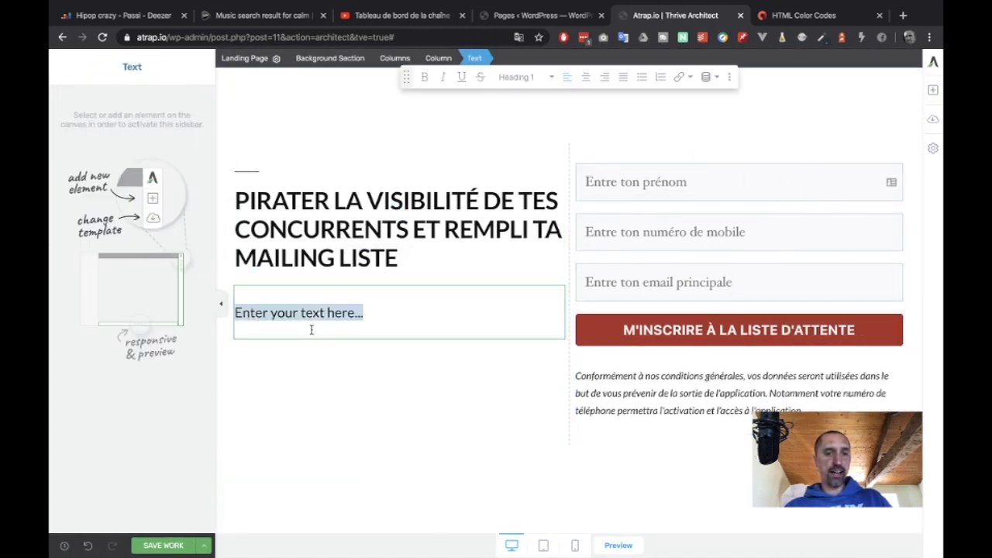
pyautogui.click(378, 317)
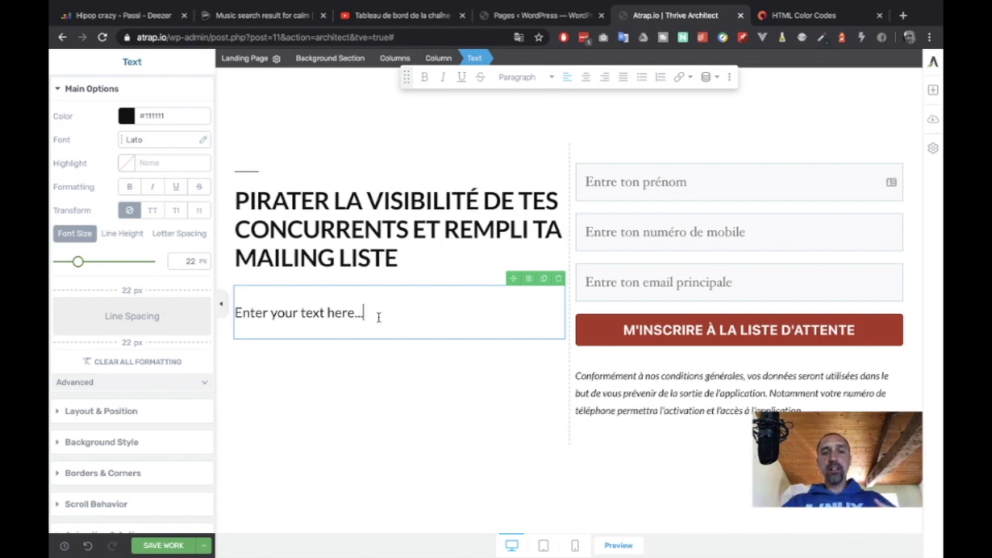
pyautogui.hotkey('ctrl', 'a')
pyautogui.press('BackSpace')
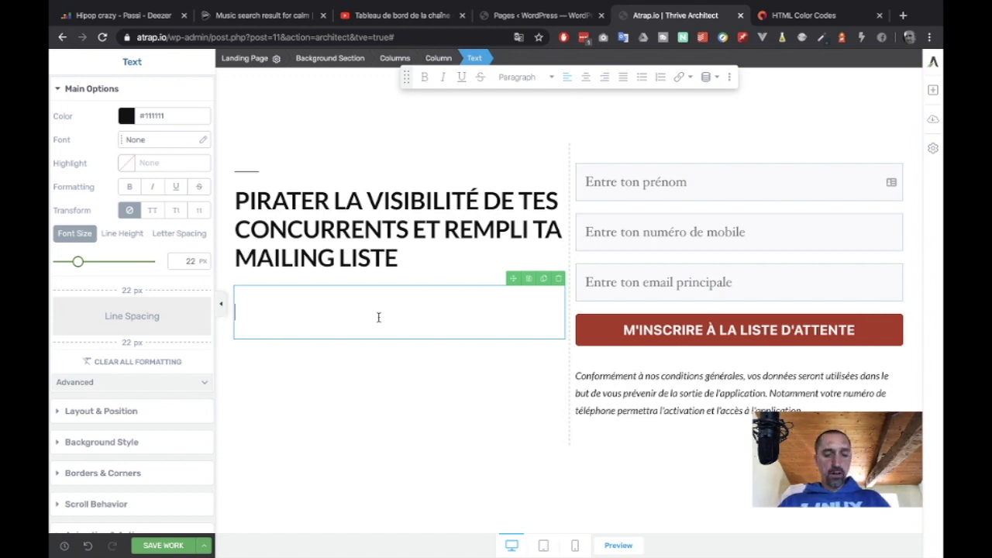
pyautogui.write('Ha')
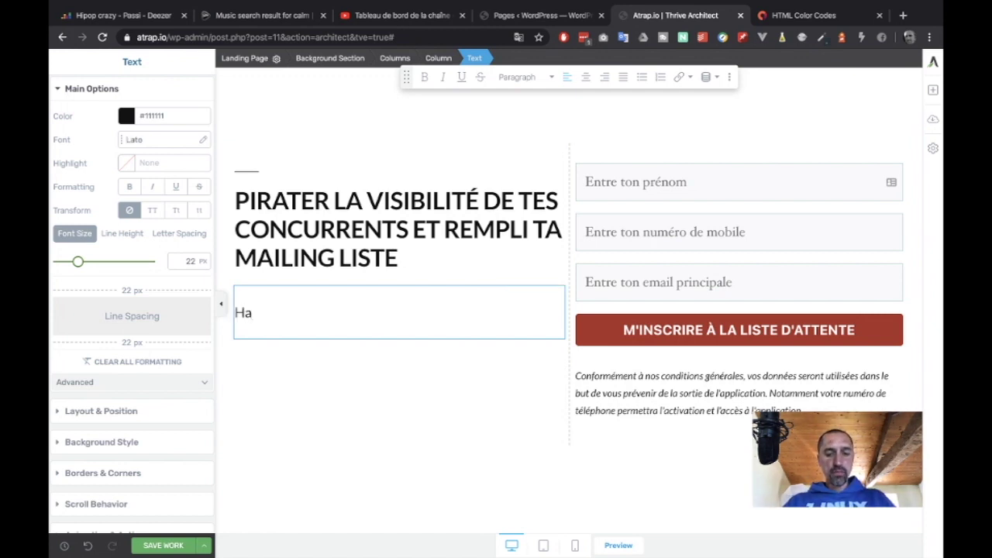
pyautogui.write('cke la')
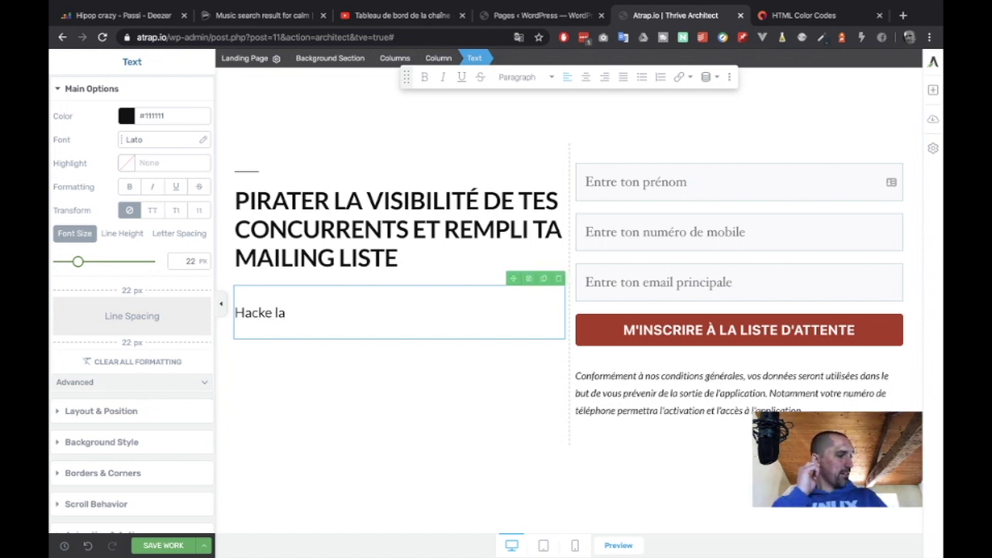
# Step: Replace the supporting text below the heading with "Récupère les milliers d'email sans avoir les contraintes techniques."
pyautogui.hotkey('ctrl', 'a')
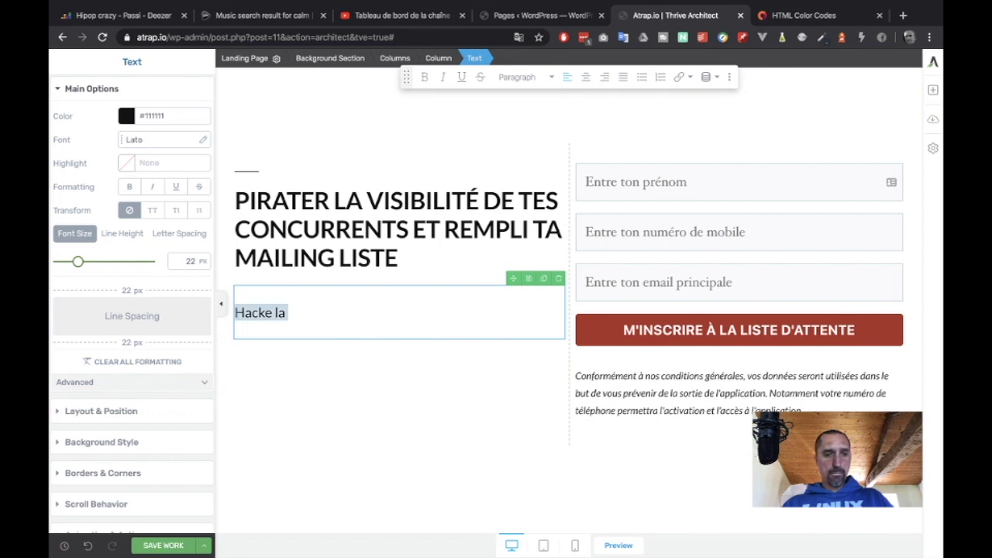
pyautogui.write('Récu')
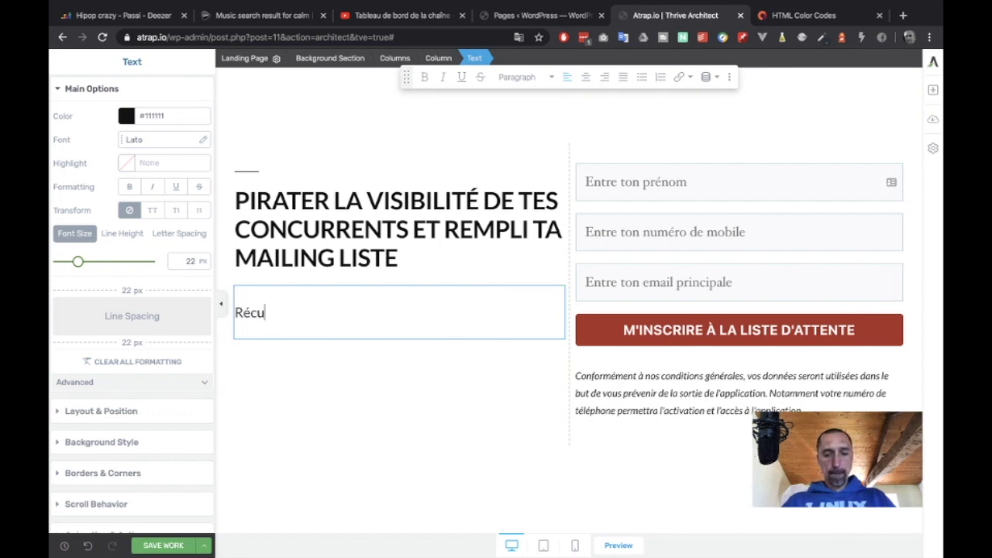
pyautogui.write('père')
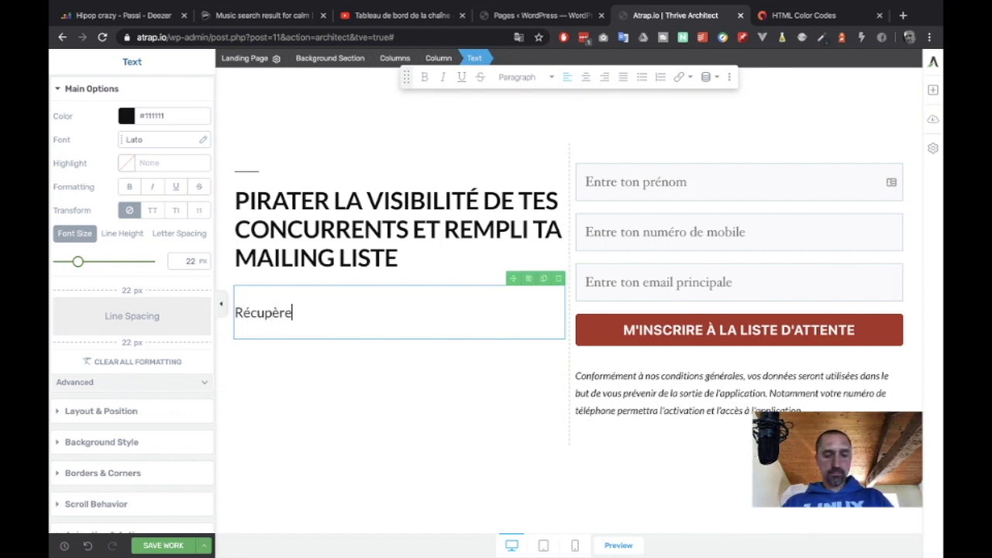
pyautogui.write(' les mil')
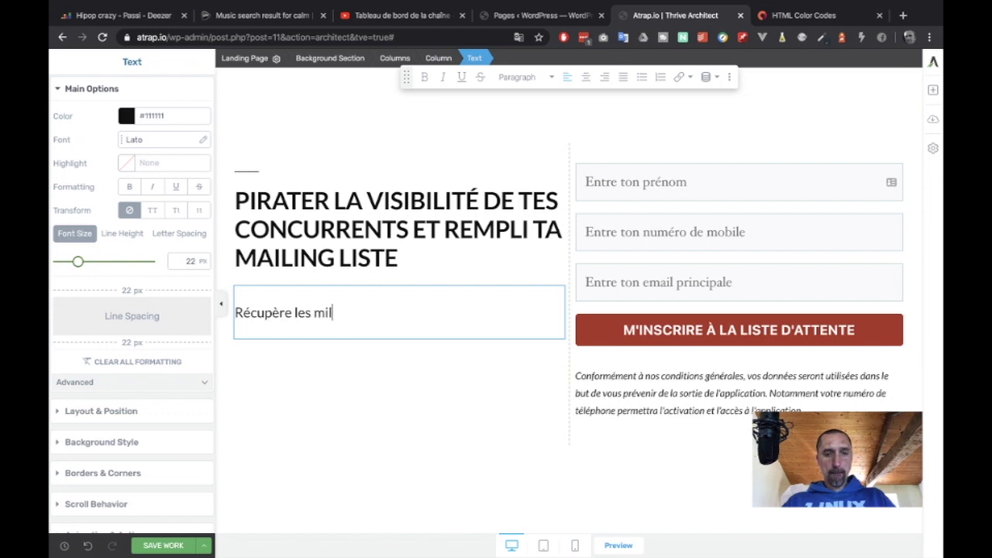
pyautogui.write('liers de')
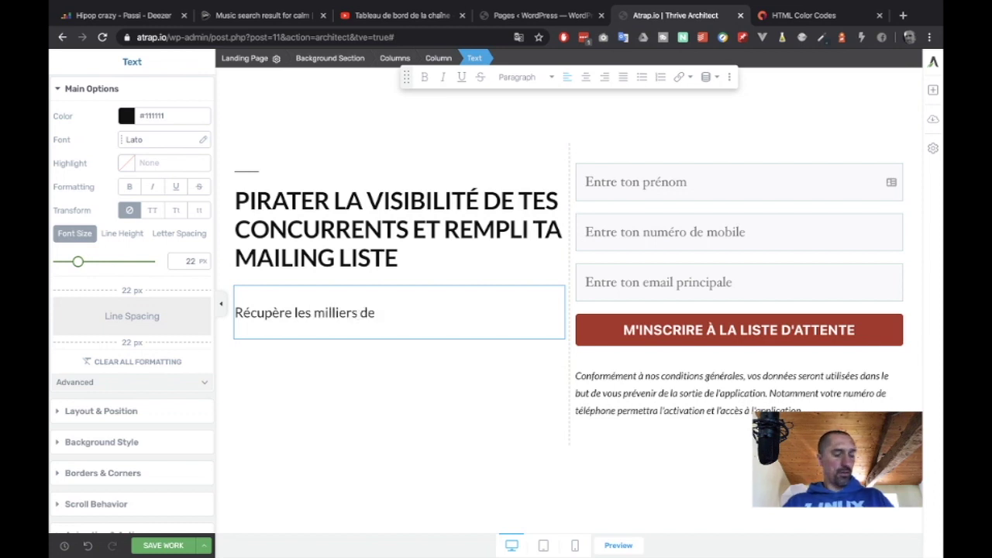
pyautogui.press('BackSpace')
pyautogui.write("'email")
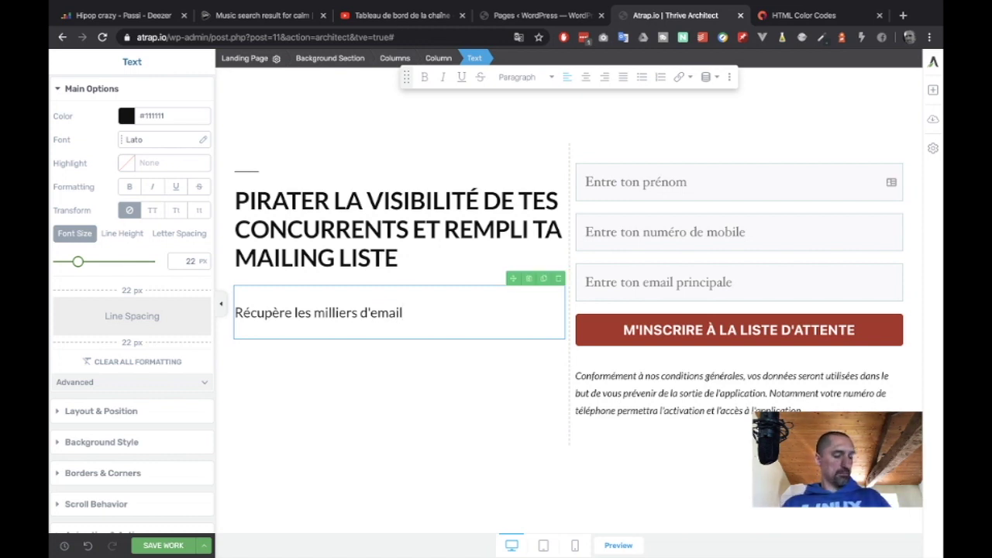
pyautogui.write(' sans av')
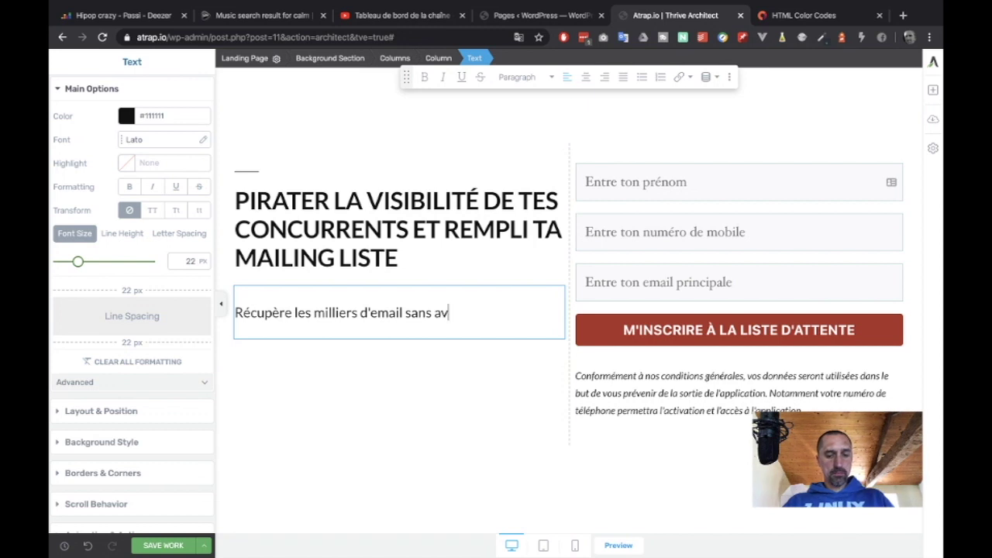
pyautogui.write('oir les cont')
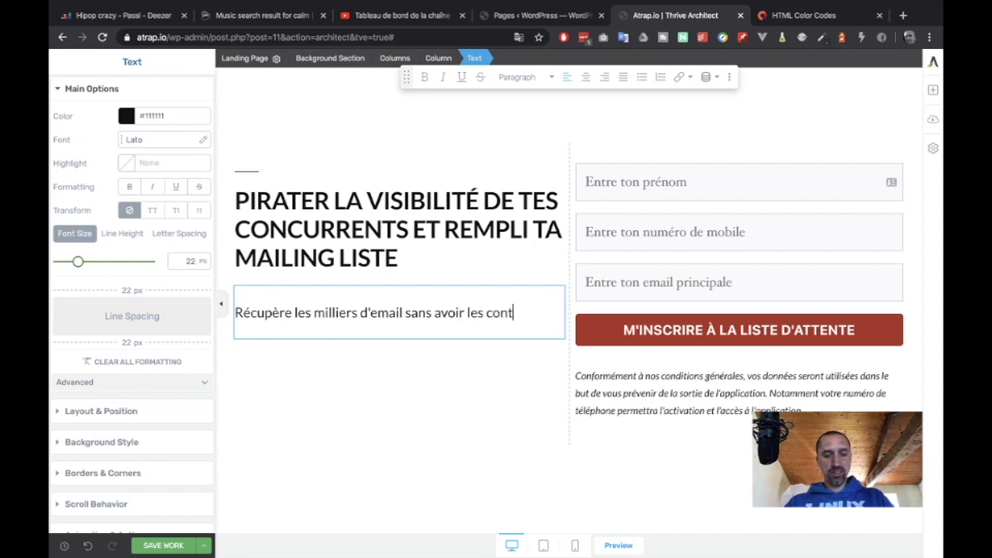
pyautogui.write('raintes techniqu')
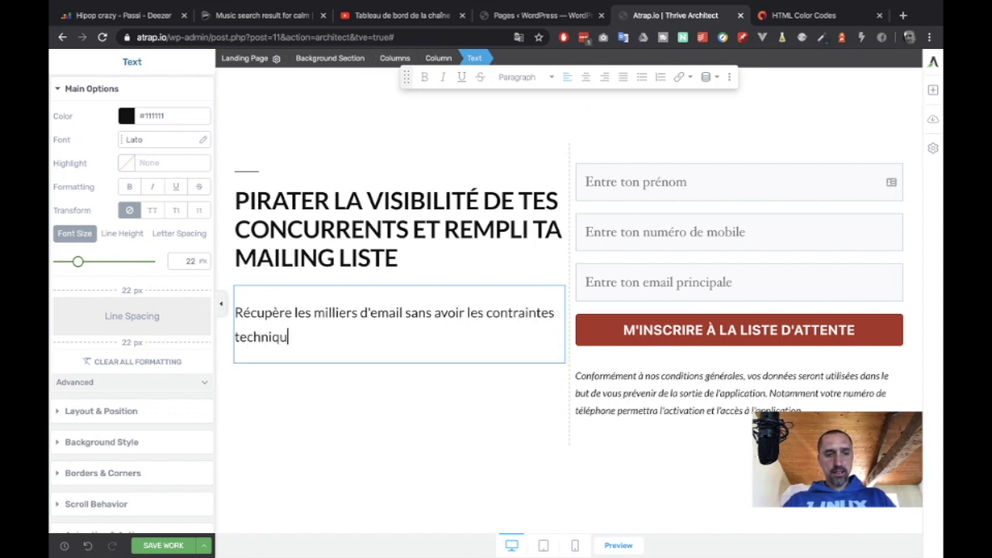
pyautogui.write('es.')
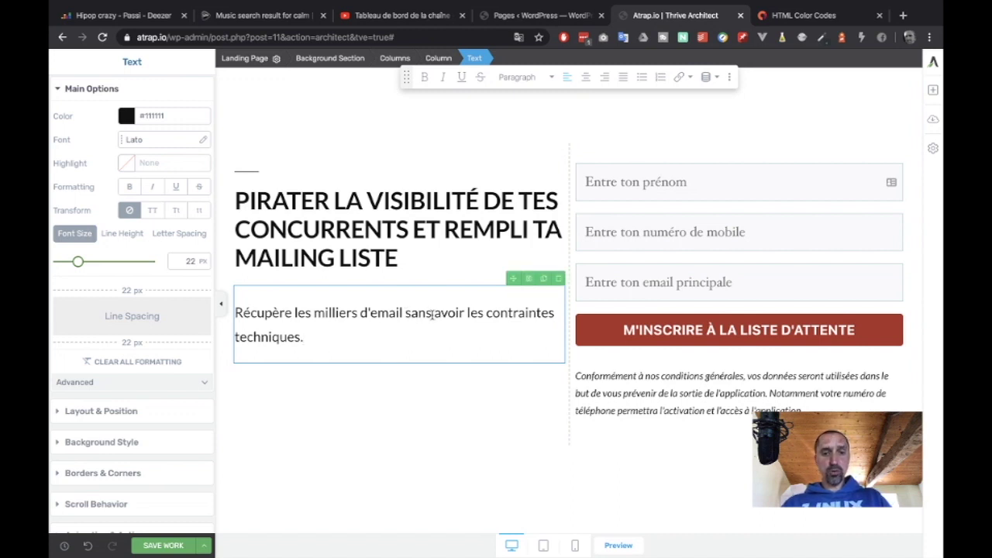
# Step: Rewrite the end of the supporting sentence after "sans" as "même avoir de site web."
pyautogui.keyDown('shift'); pyautogui.click(433, 313); pyautogui.keyUp('shift')
pyautogui.write('même')
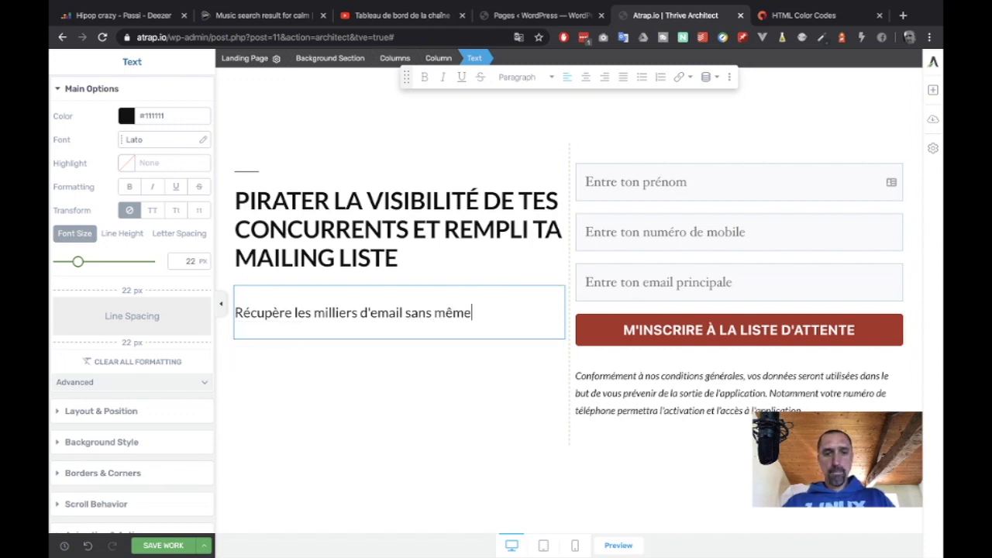
pyautogui.write(' avoir de siote')
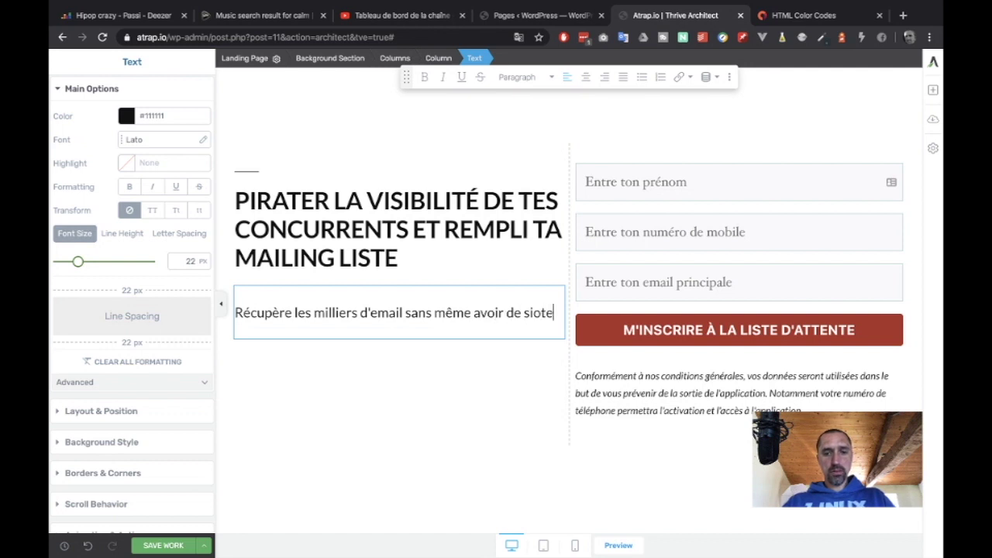
pyautogui.press('BackSpace')
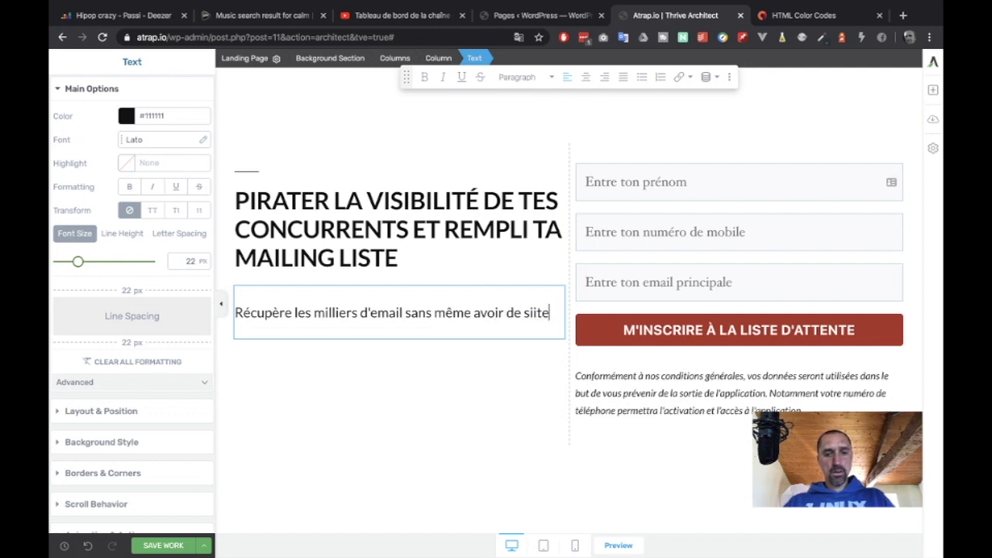
pyautogui.write('waog')
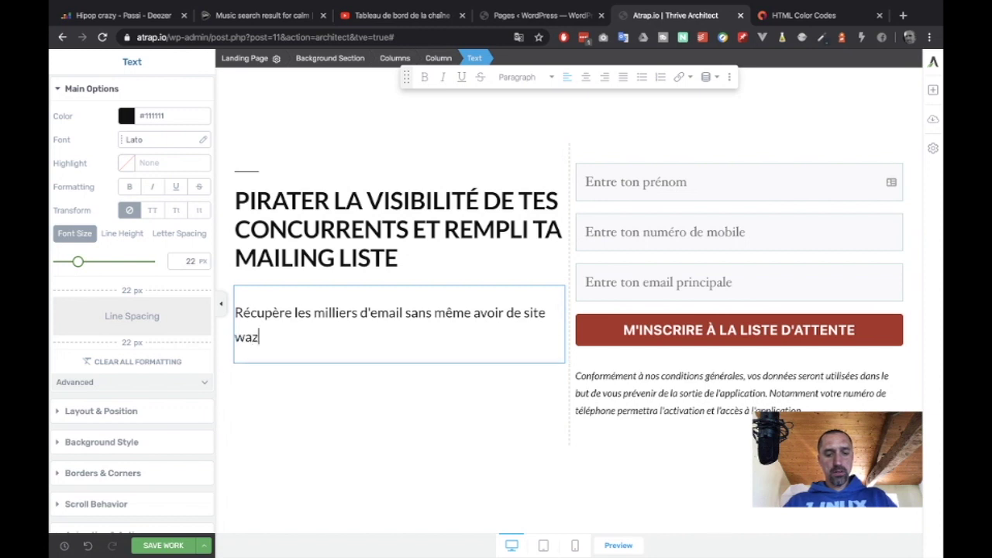
pyautogui.press('BackSpace')
pyautogui.press('BackSpace')
pyautogui.write('e')
pyautogui.press('BackSpace')
pyautogui.press('BackSpace')
pyautogui.write('eg')
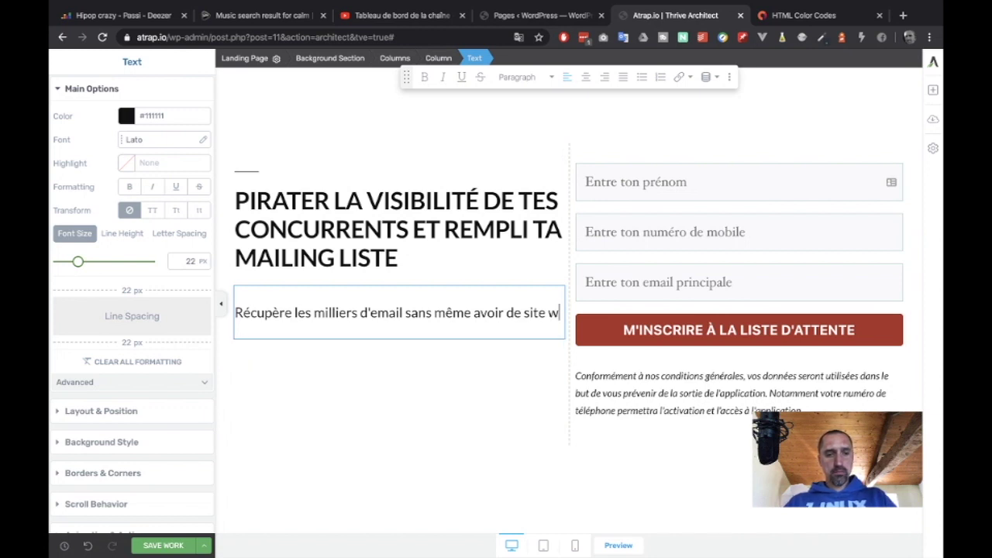
pyautogui.press('BackSpace')
pyautogui.write('b.')
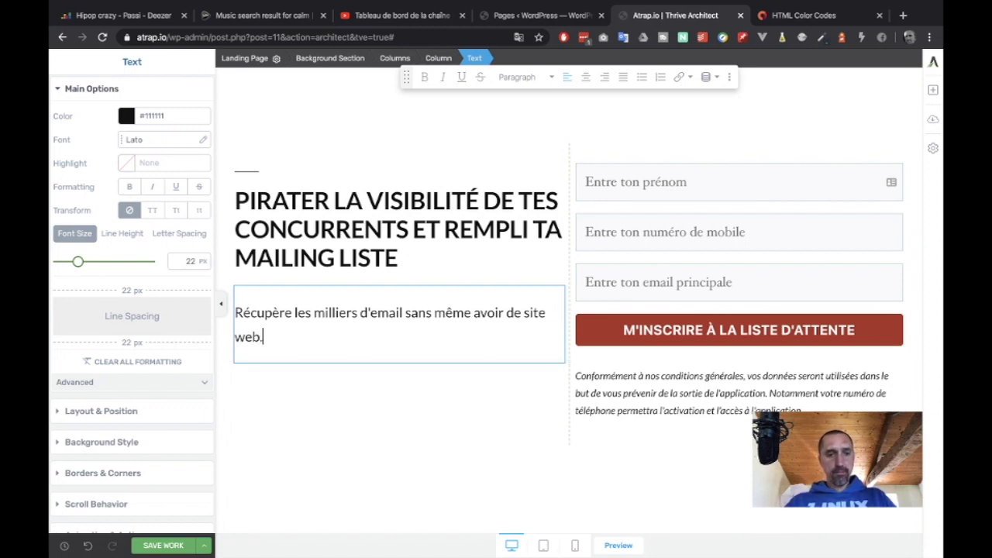
pyautogui.click(492, 411)
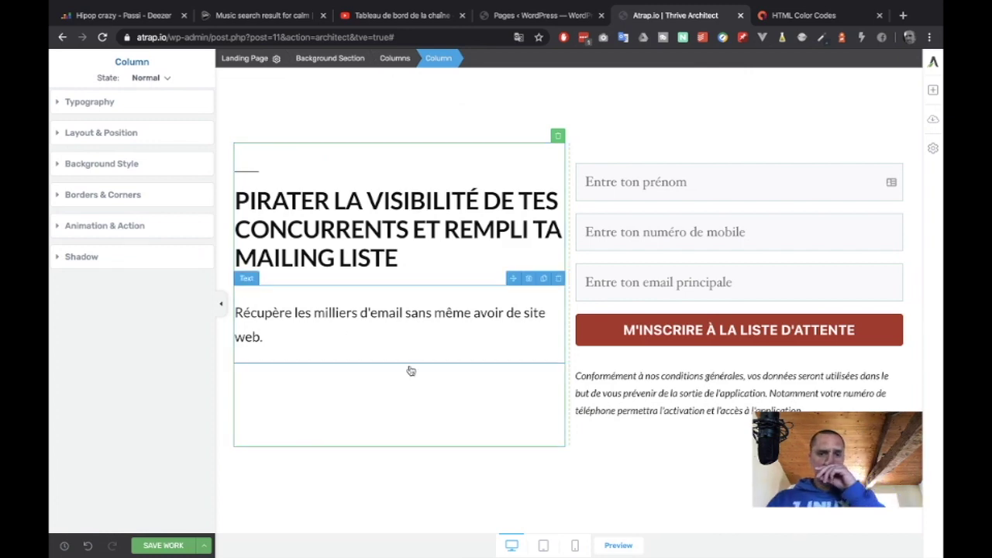
# Step: Delete the "Lorem Ipsum" text under the title in the dark call-to-action box
pyautogui.scroll(-10, 450, 397)
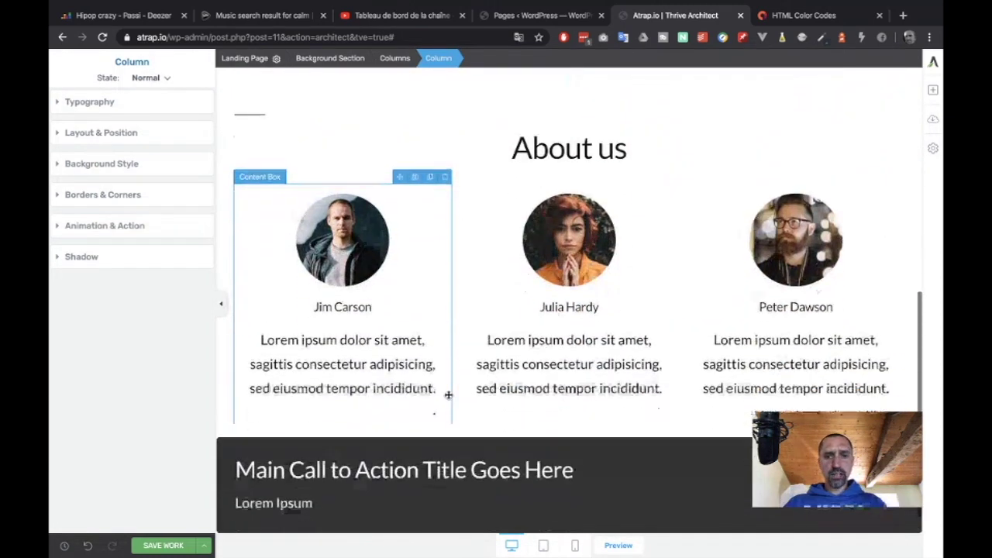
pyautogui.click(425, 504)
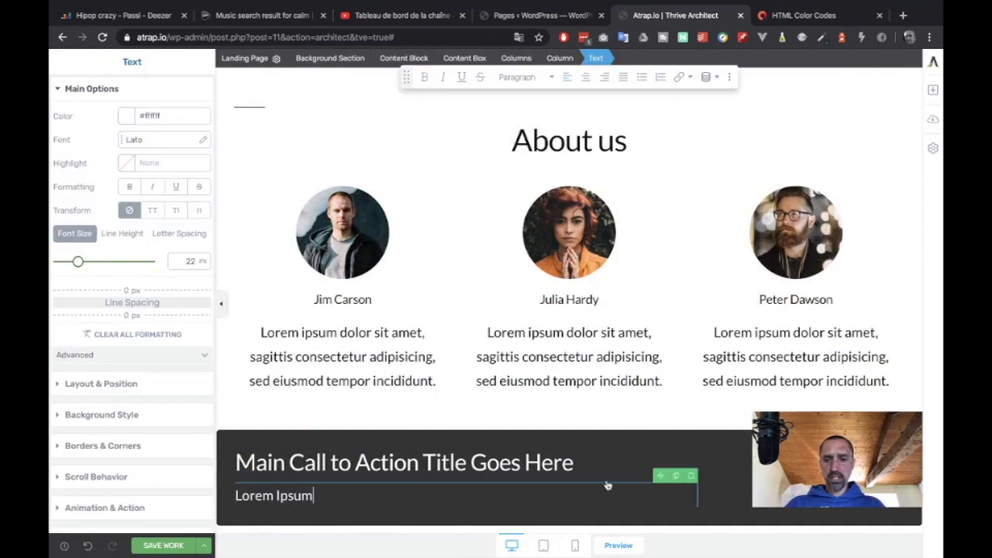
pyautogui.click(692, 475)
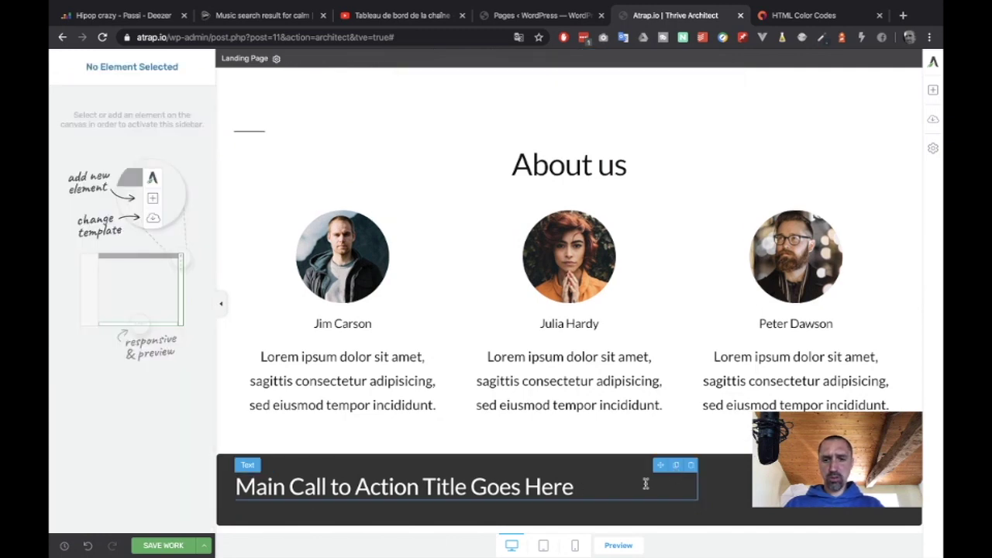
pyautogui.click(587, 489)
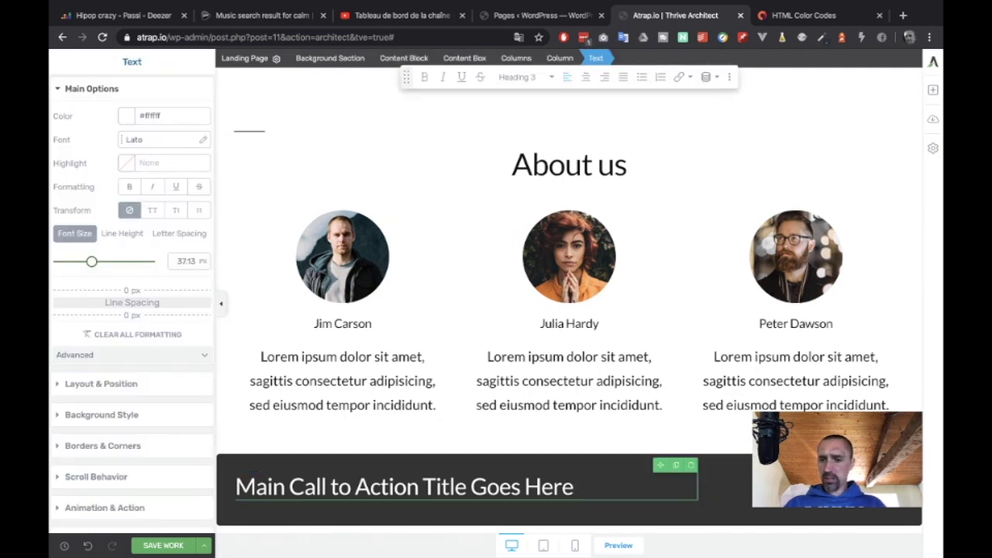
# Step: Set the HTML ID of the background section containing the heading and form to "optin"
pyautogui.click(815, 487)
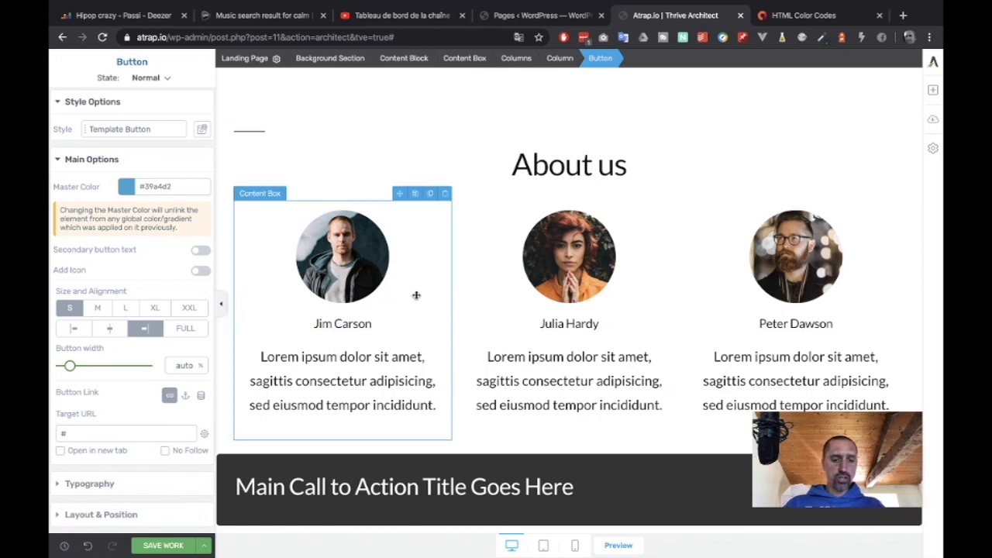
pyautogui.scroll(5, 772, 397)
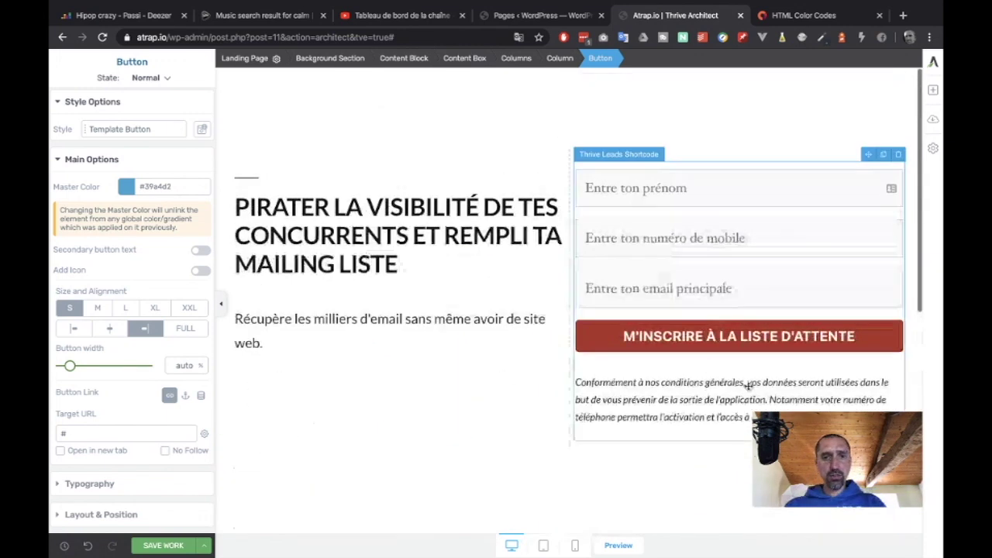
pyautogui.click(348, 99)
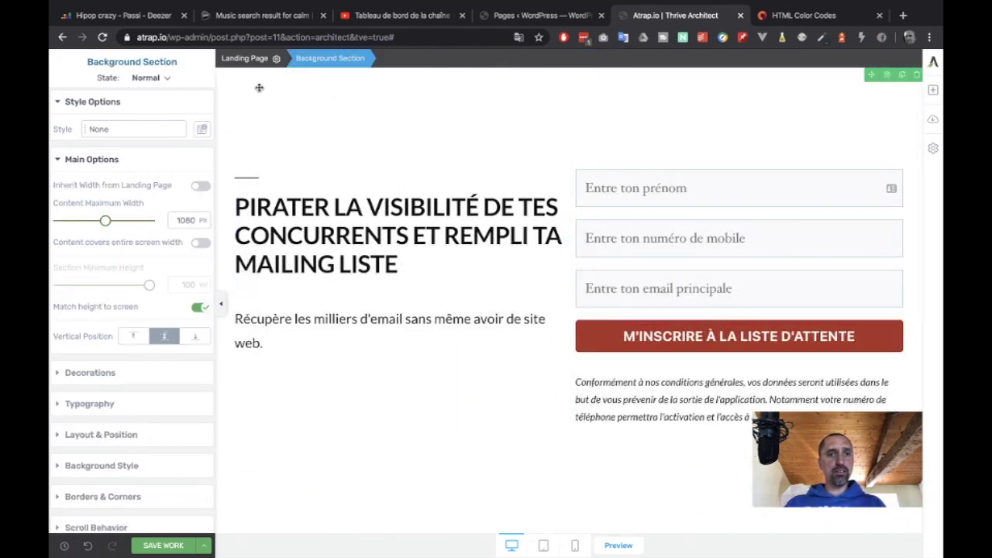
pyautogui.scroll(-3, 148, 325)
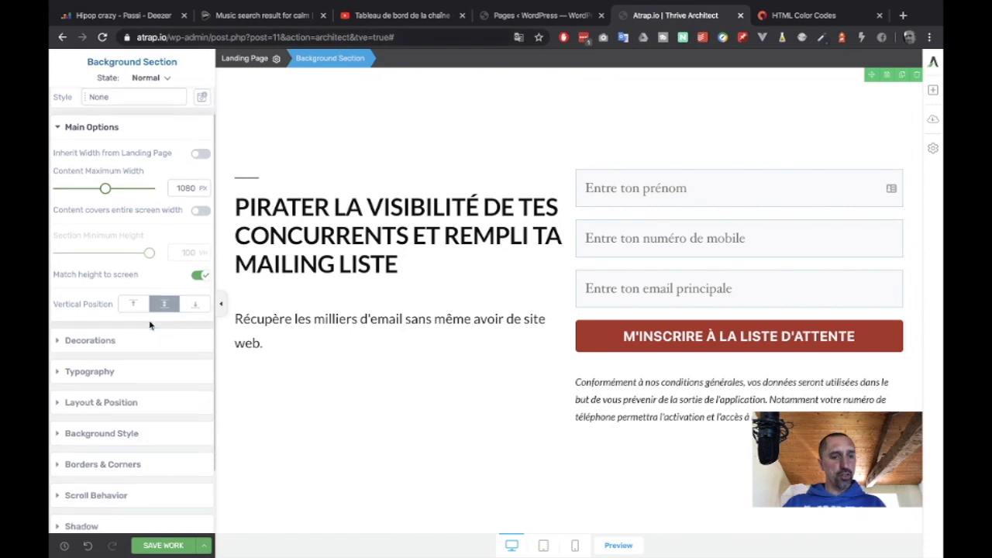
pyautogui.click(100, 518)
pyautogui.click(134, 489)
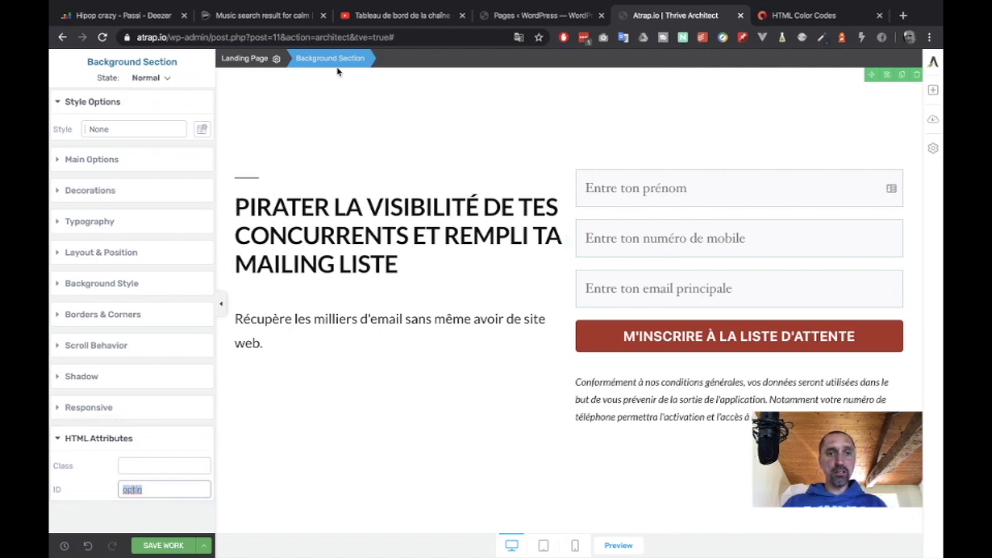
# Step: Set the target URL of the button in the dark call-to-action box to "#optin"
pyautogui.scroll(-1, 346, 444)
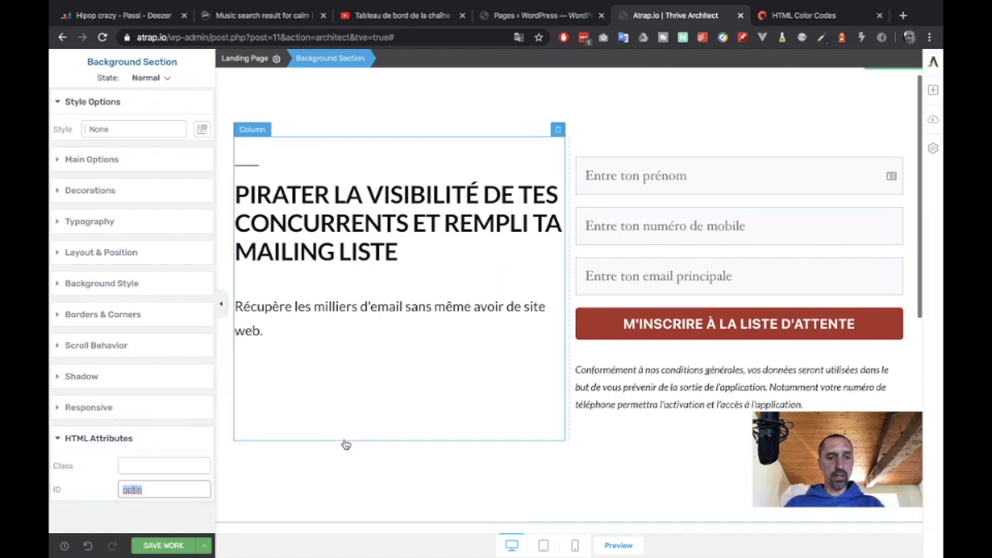
pyautogui.scroll(-5, 346, 445)
pyautogui.click(391, 411)
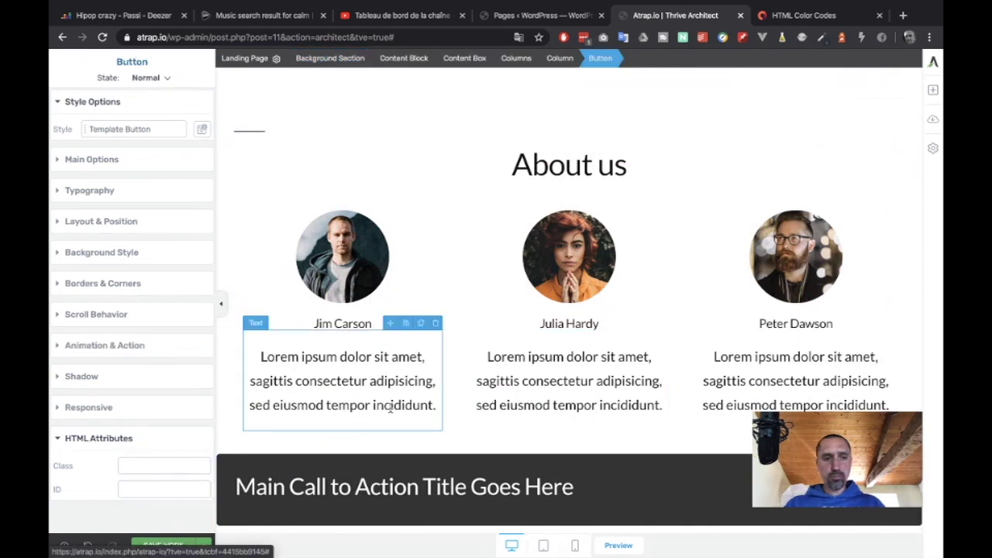
pyautogui.click(138, 163)
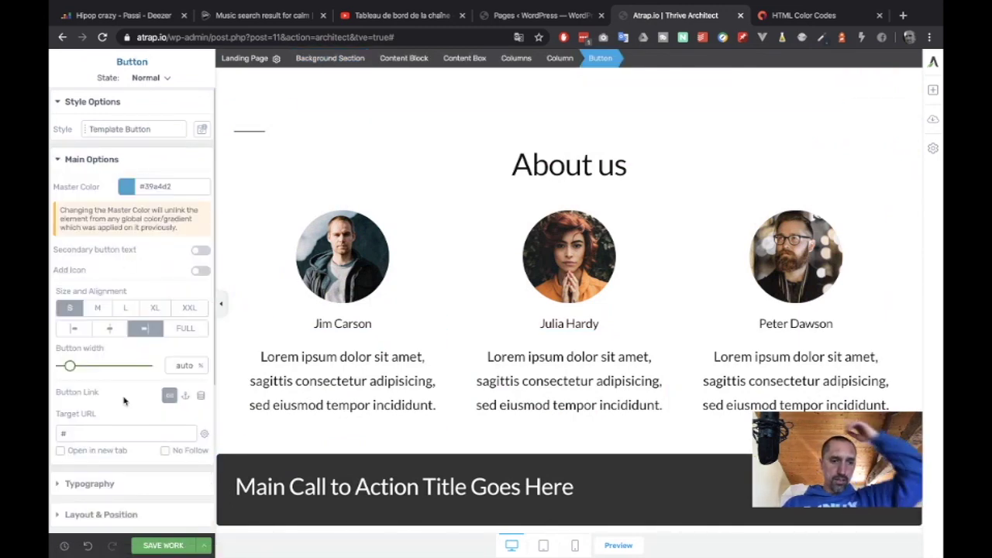
pyautogui.click(83, 367)
pyautogui.click(89, 374)
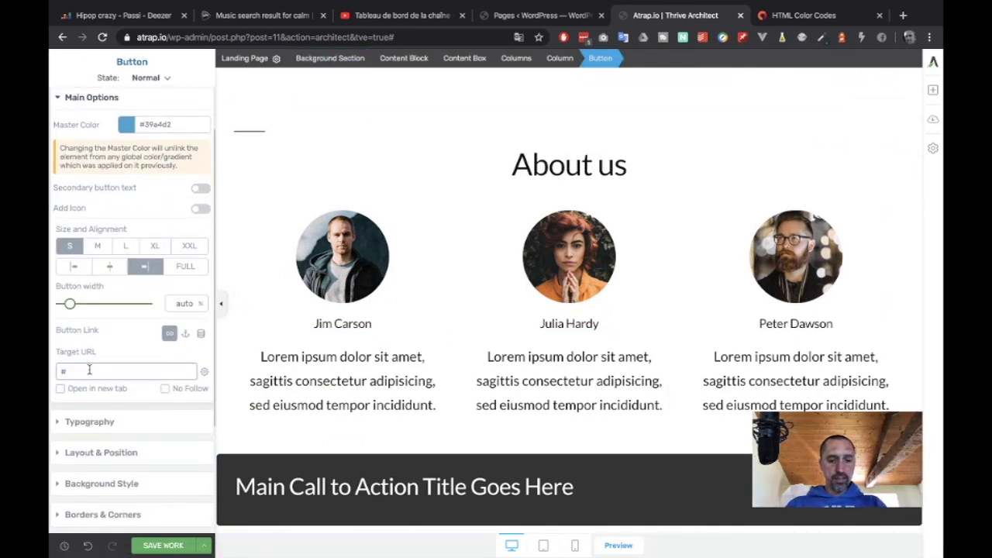
pyautogui.press('super+space')
pyautogui.press('Escape')
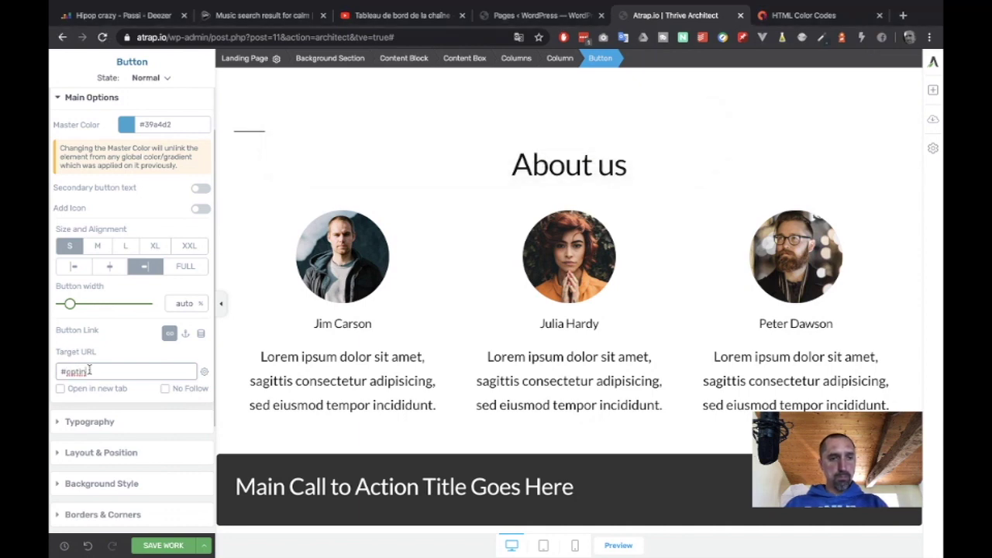
# Step: Save the landing page and preview it down to the call-to-action box
pyautogui.scroll(-1, 148, 422)
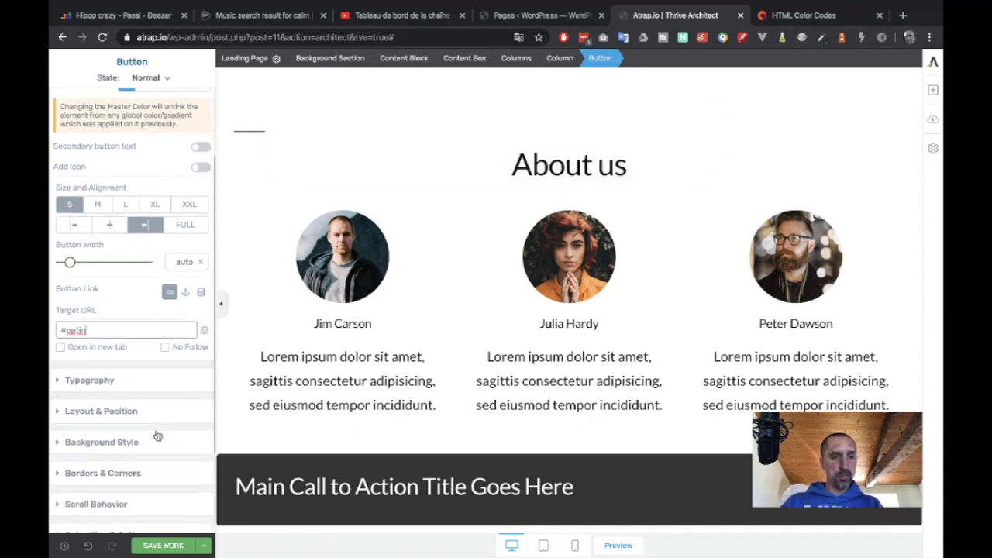
pyautogui.click(164, 546)
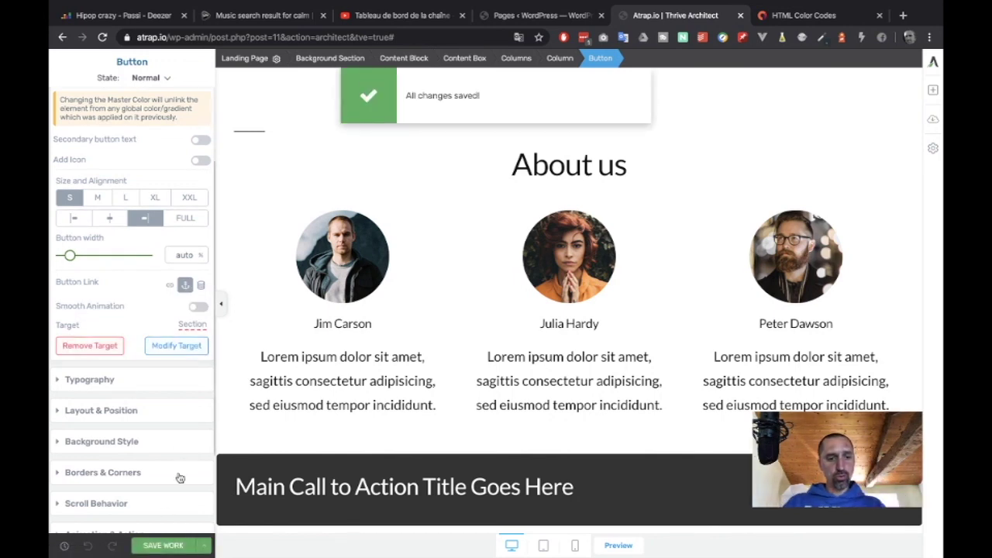
pyautogui.click(618, 546)
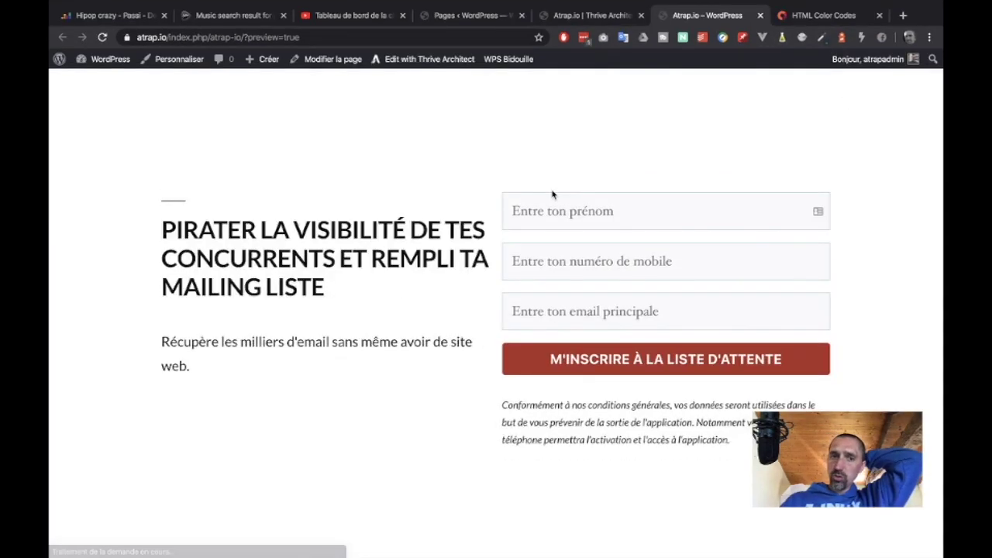
pyautogui.scroll(-3, 552, 193)
pyautogui.scroll(-3, 553, 194)
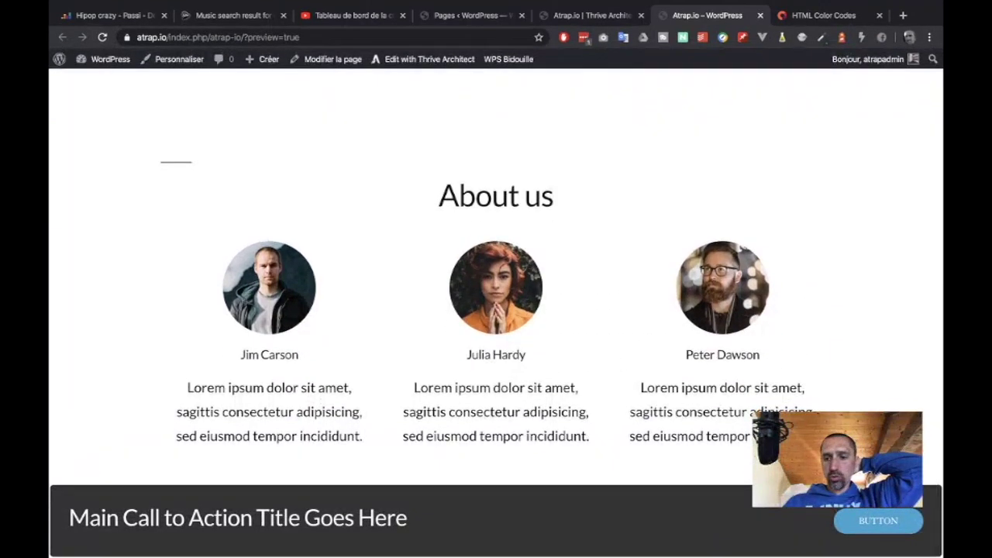
# Step: Test the call-to-action button's link in the preview and check the form and About us sections in the page editor
pyautogui.click(879, 522)
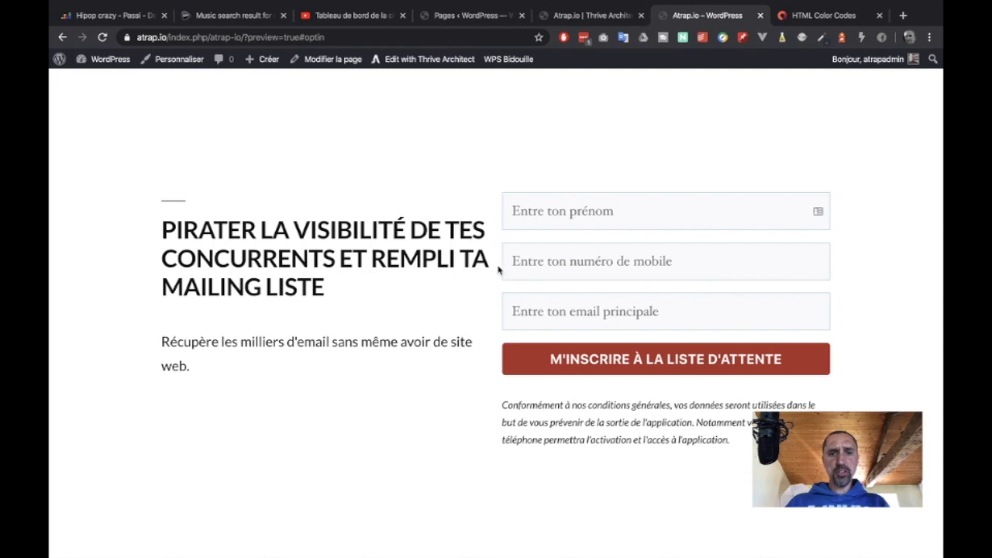
pyautogui.click(580, 17)
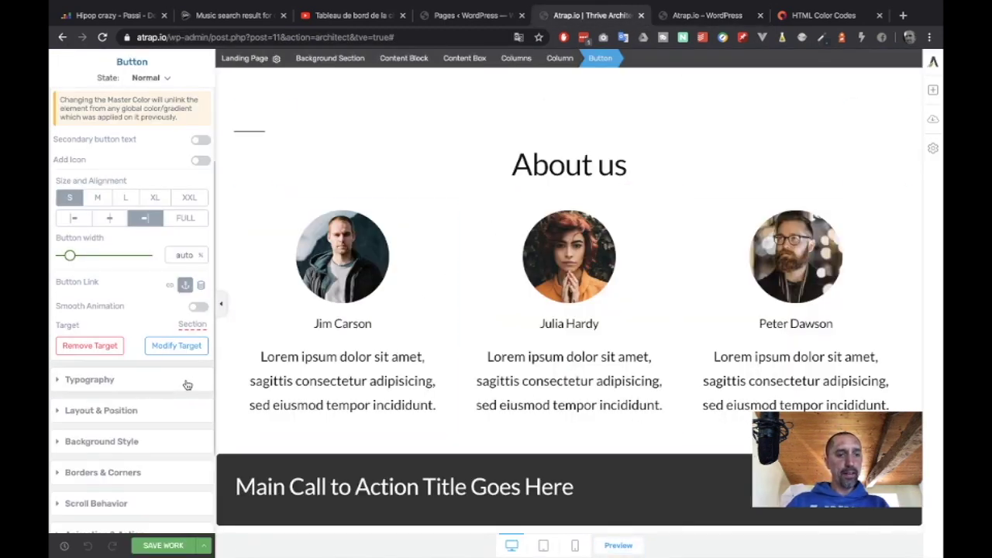
pyautogui.scroll(-1, 186, 383)
pyautogui.scroll(1, 186, 383)
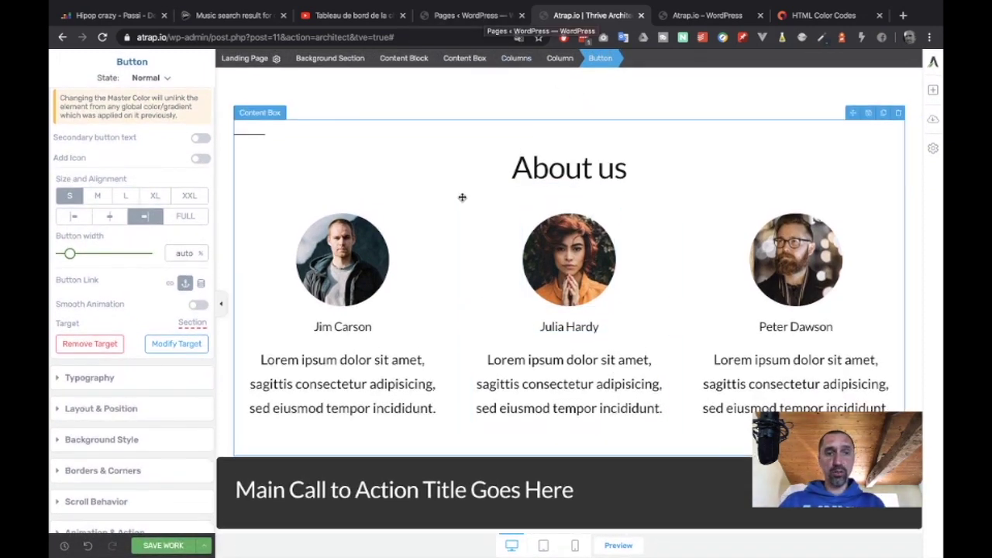
pyautogui.scroll(2, 462, 197)
pyautogui.scroll(4, 462, 197)
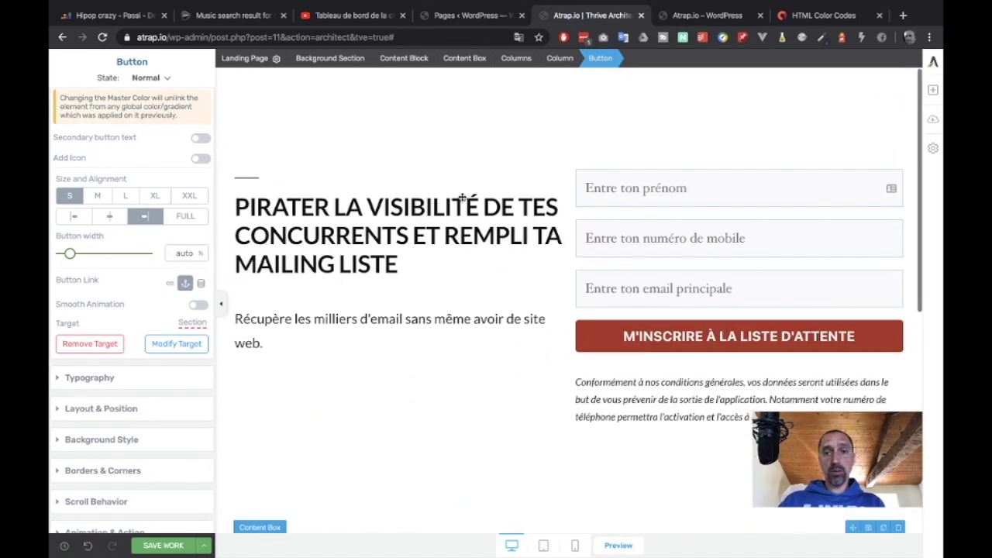
pyautogui.scroll(-6, 462, 197)
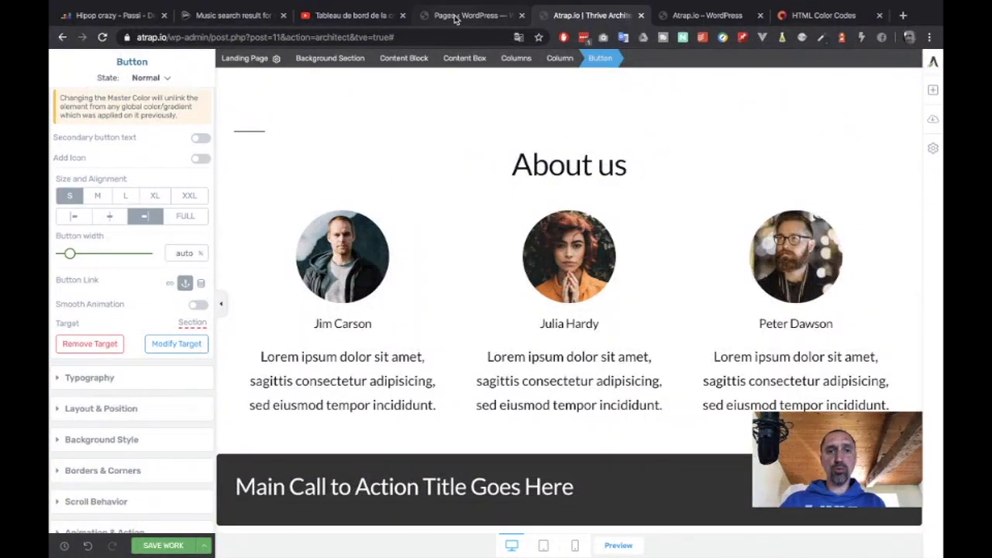
# Step: Open the headers in Thrive Dashboard's Global Elements and start creating a new header
pyautogui.click(456, 19)
pyautogui.moveTo(110, 428)
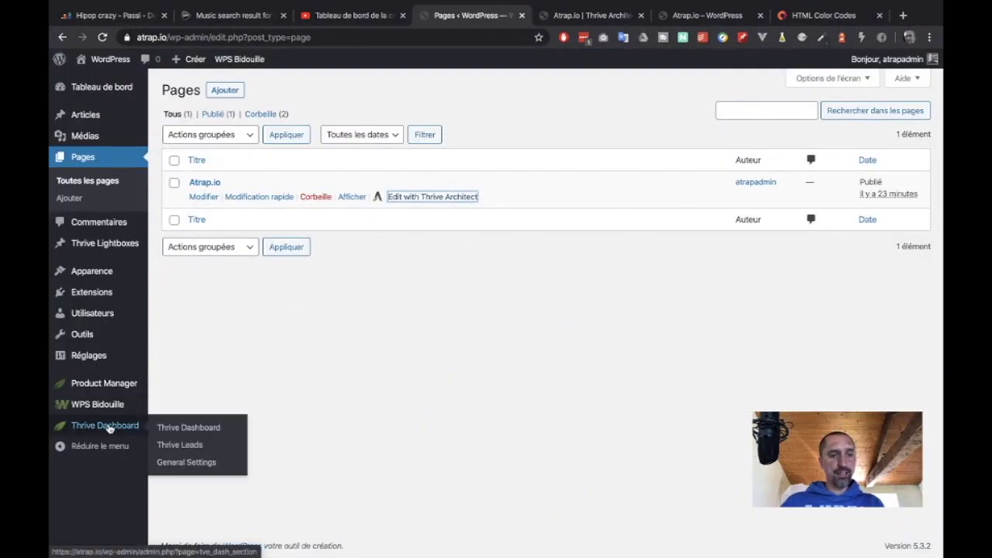
pyautogui.click(189, 428)
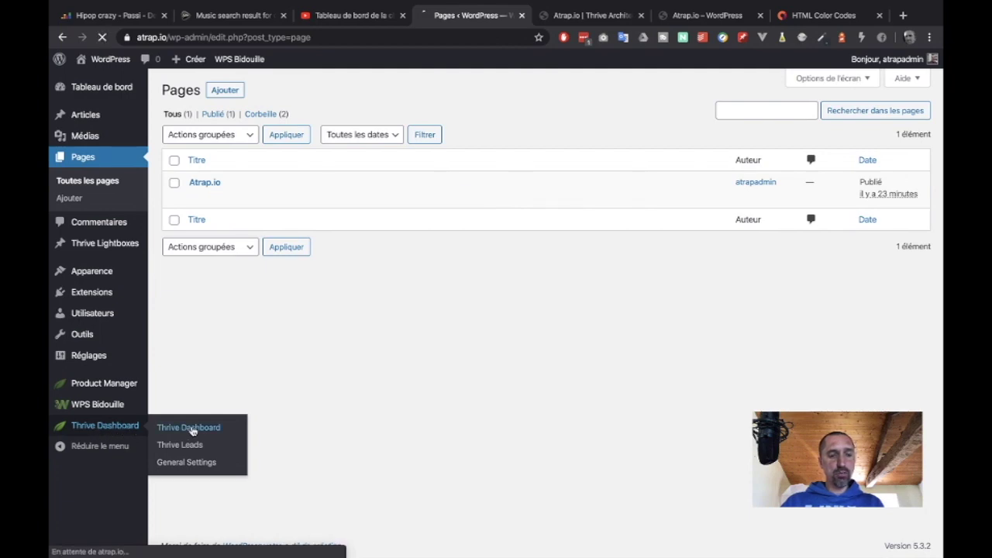
pyautogui.scroll(-9, 403, 434)
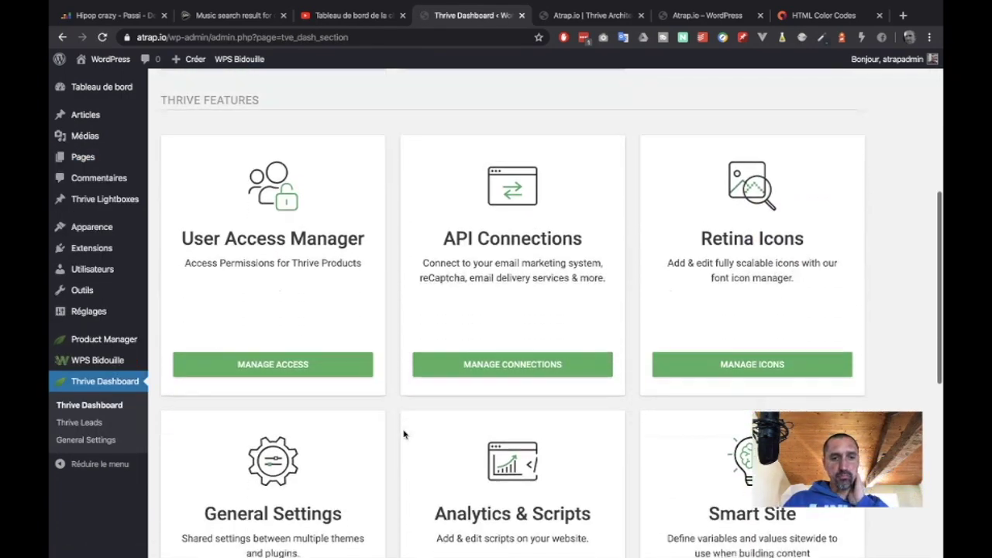
pyautogui.scroll(-1, 403, 434)
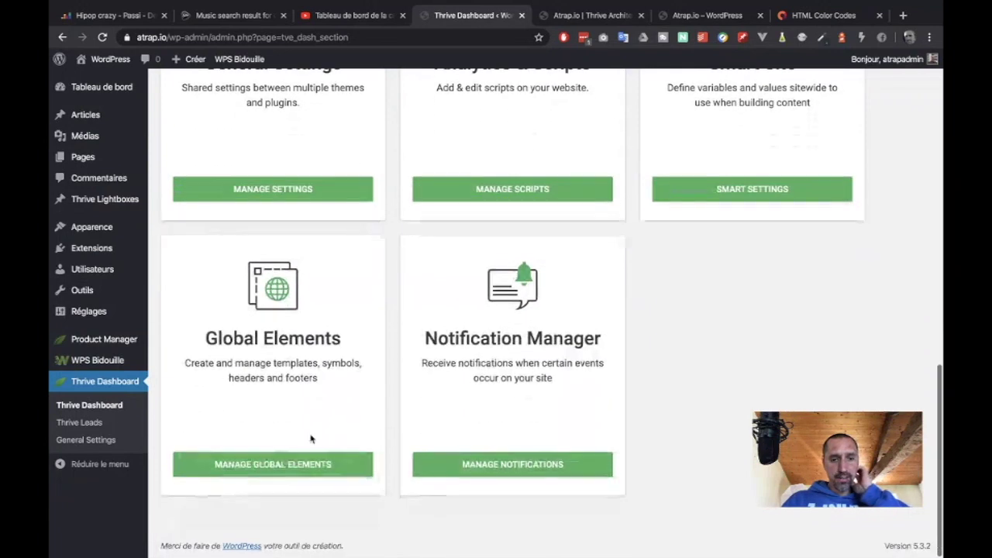
pyautogui.click(255, 472)
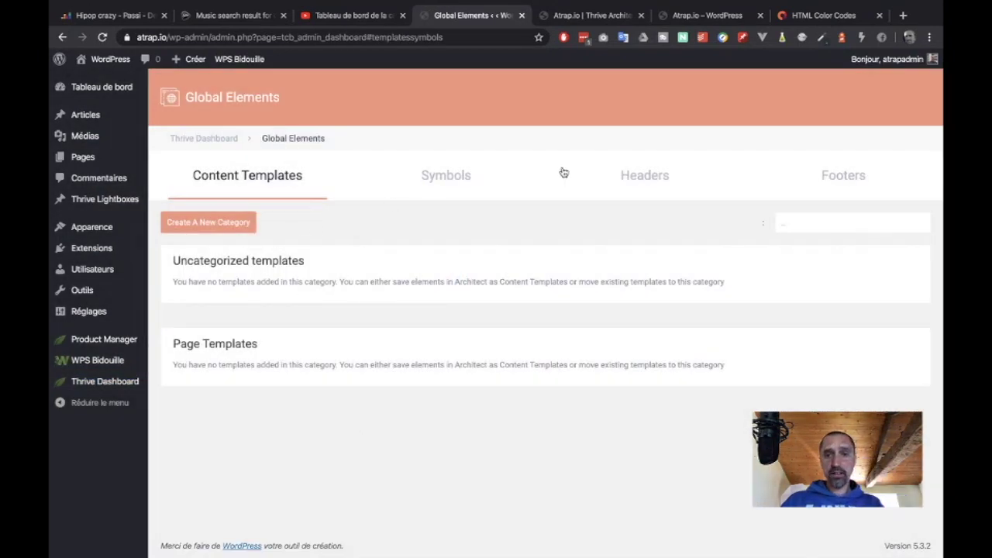
pyautogui.click(662, 180)
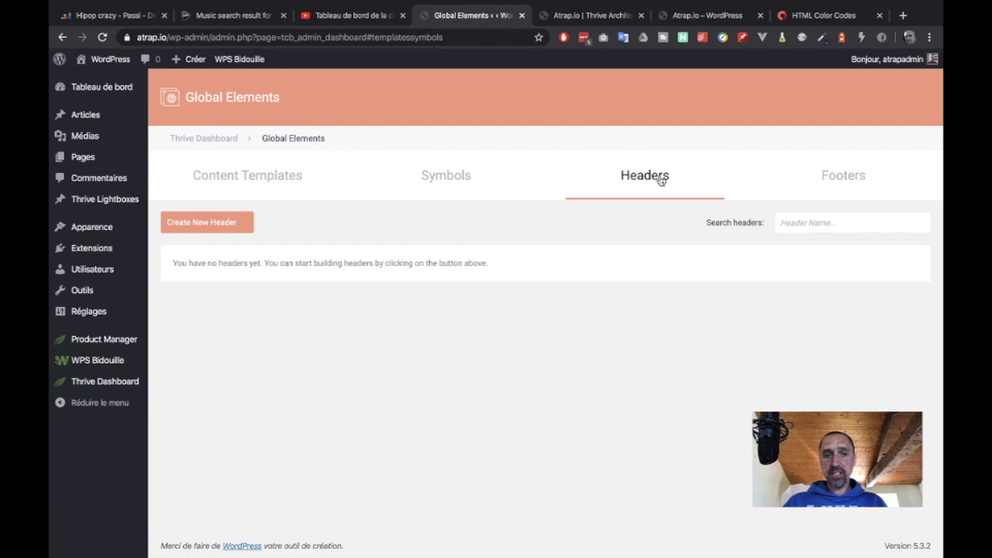
pyautogui.click(208, 222)
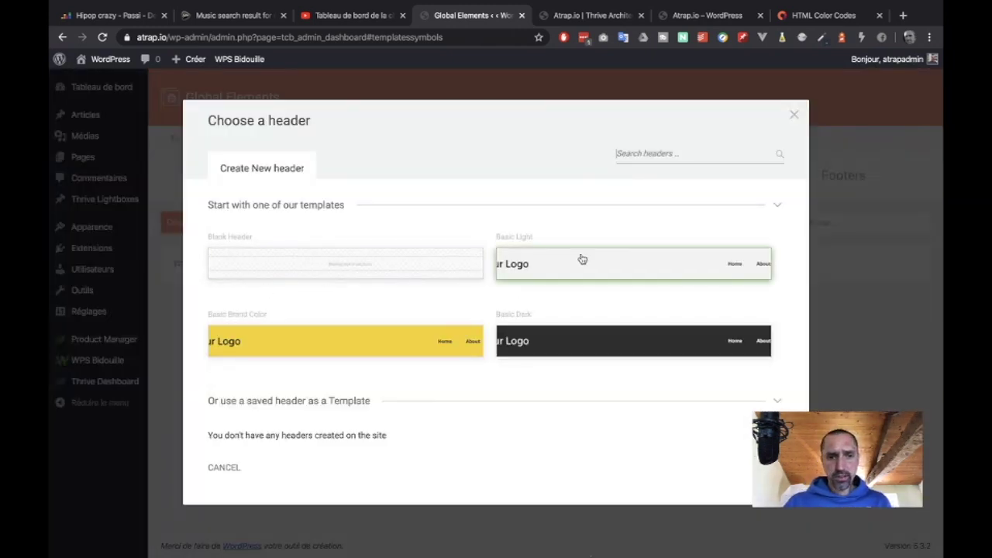
pyautogui.click(583, 265)
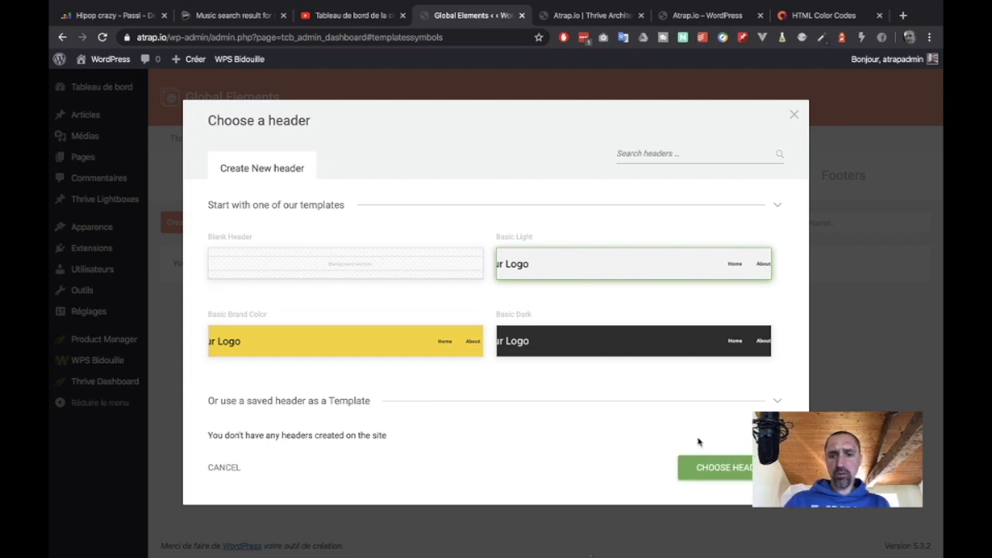
pyautogui.click(724, 473)
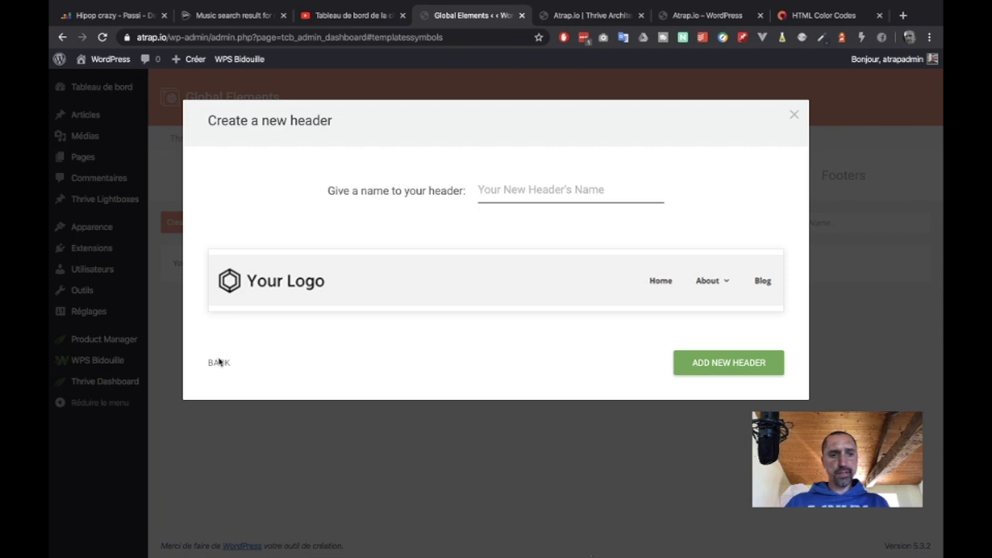
pyautogui.click(219, 362)
# Step: Create a header named "Header" from the Blank Header template and dismiss the translation prompt in its editor
pyautogui.click(269, 272)
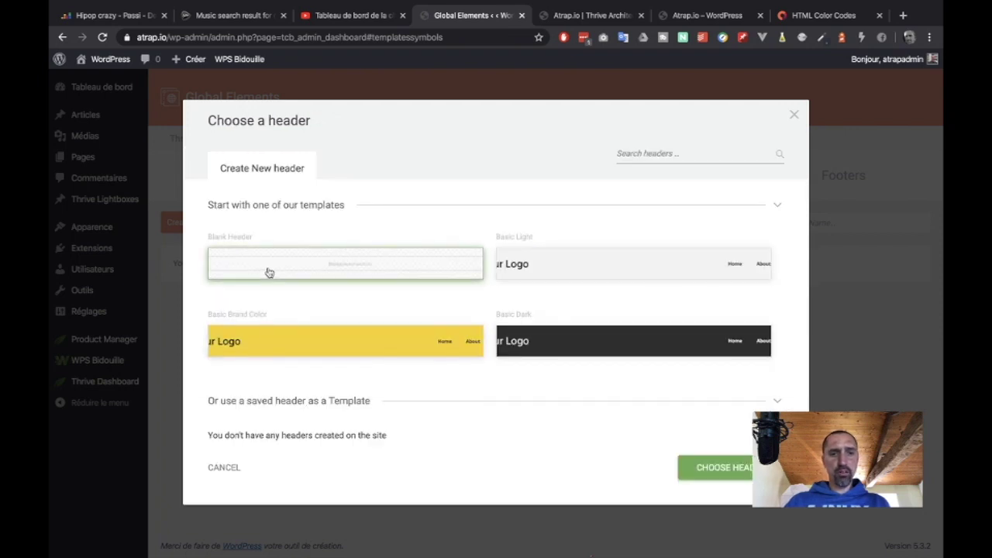
pyautogui.click(710, 468)
pyautogui.click(716, 375)
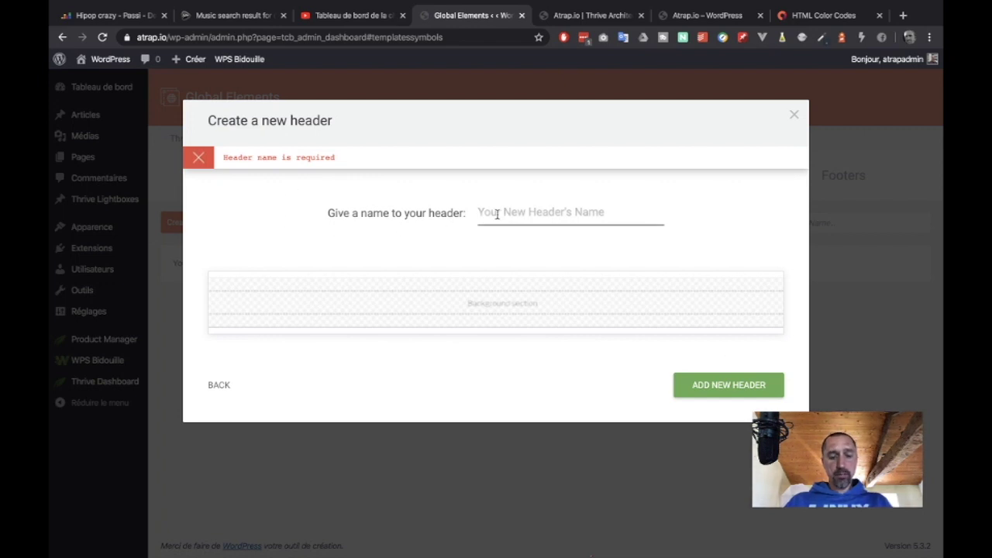
pyautogui.write('Header')
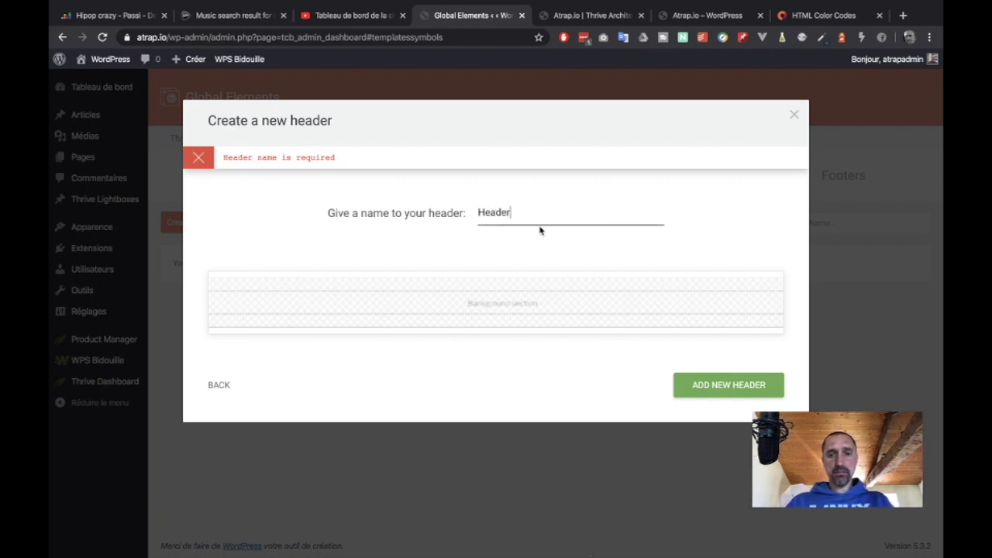
pyautogui.click(733, 384)
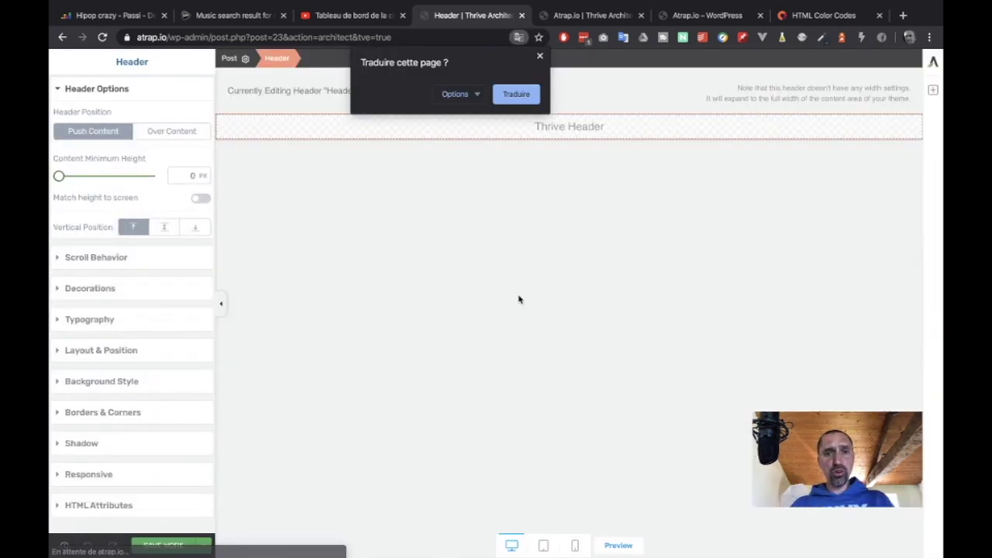
pyautogui.click(540, 59)
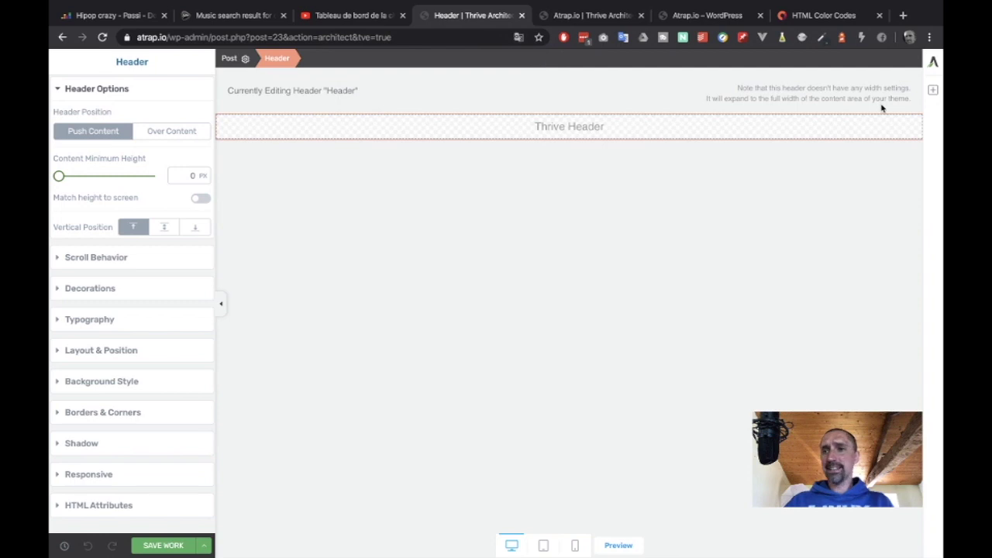
# Step: Add a background section to the header and set its content maximum width to 1080 px
pyautogui.click(932, 89)
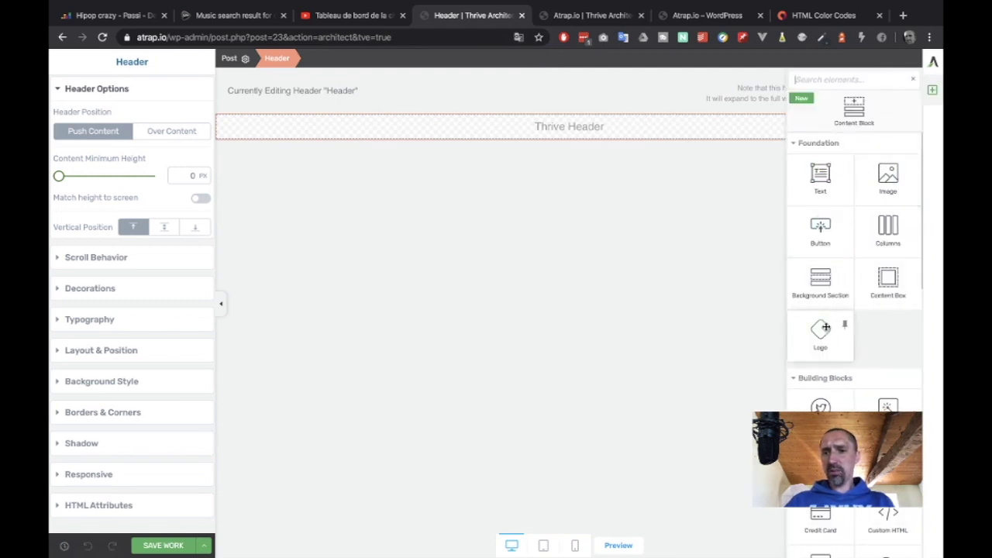
pyautogui.moveTo(821, 280); pyautogui.dragTo(609, 140)
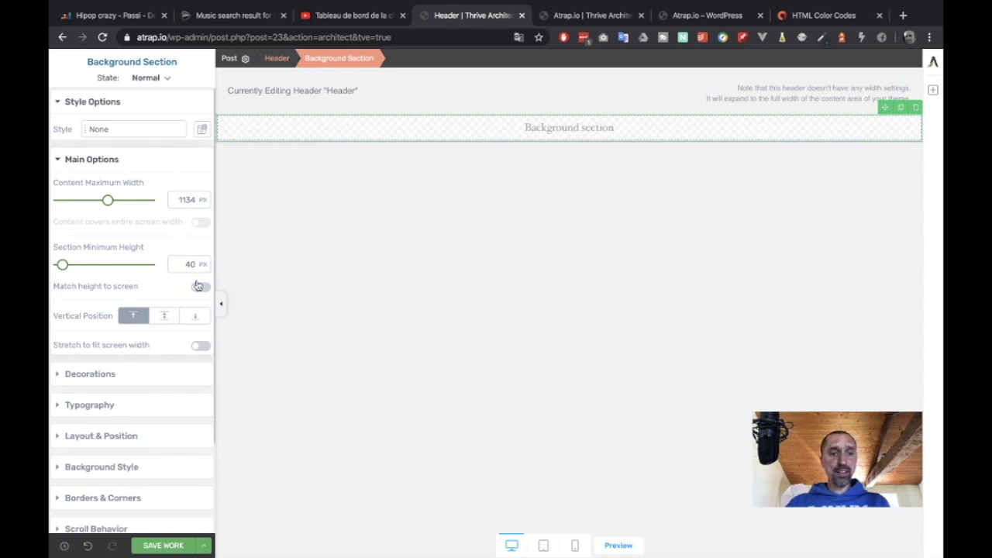
pyautogui.click(198, 286)
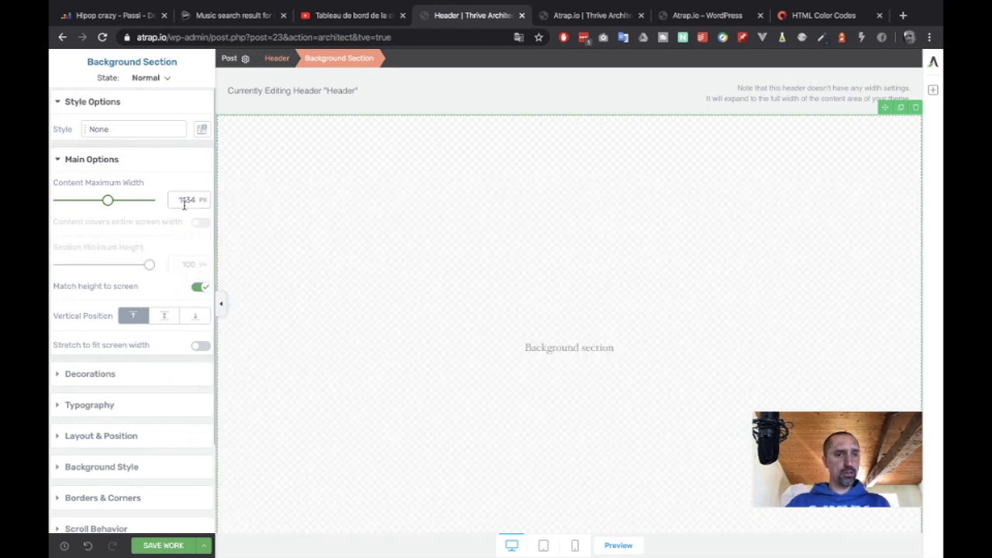
pyautogui.click(199, 287)
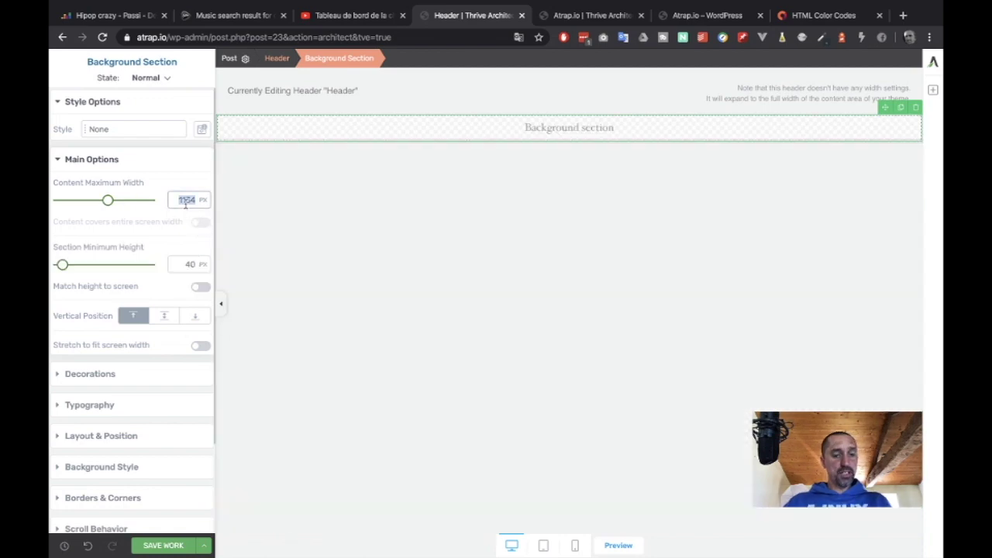
pyautogui.write('1080')
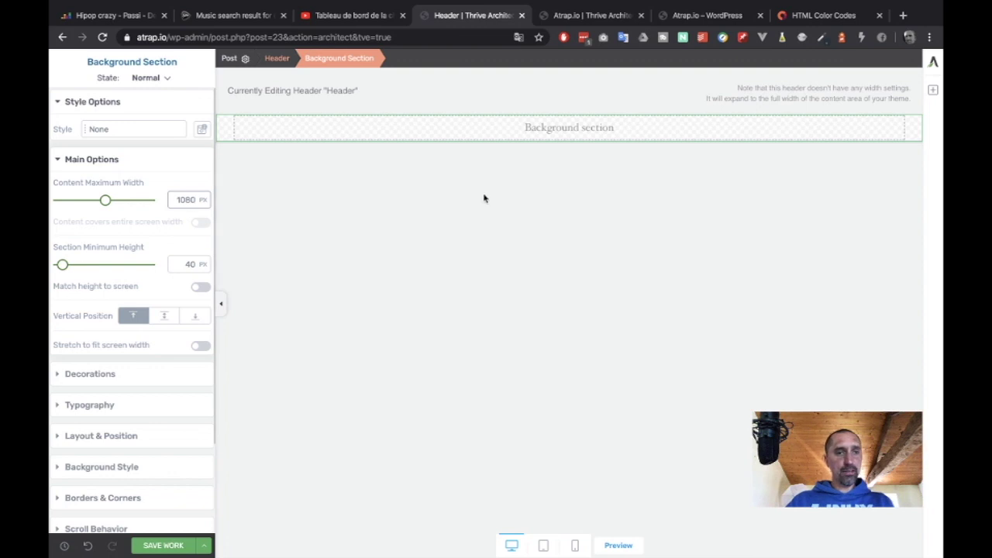
# Step: Add a text element and place it inside the header's background section
pyautogui.click(933, 90)
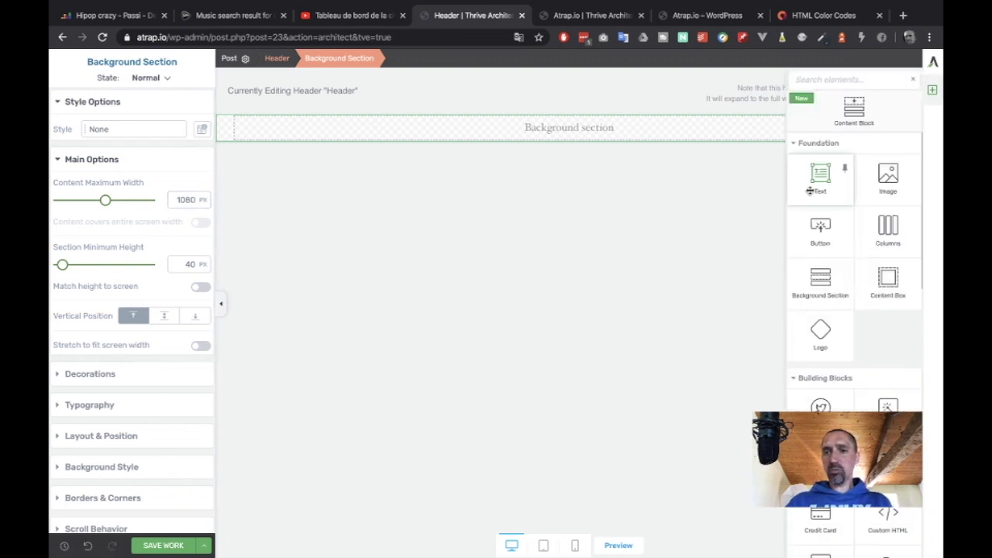
pyautogui.moveTo(810, 190); pyautogui.dragTo(602, 139)
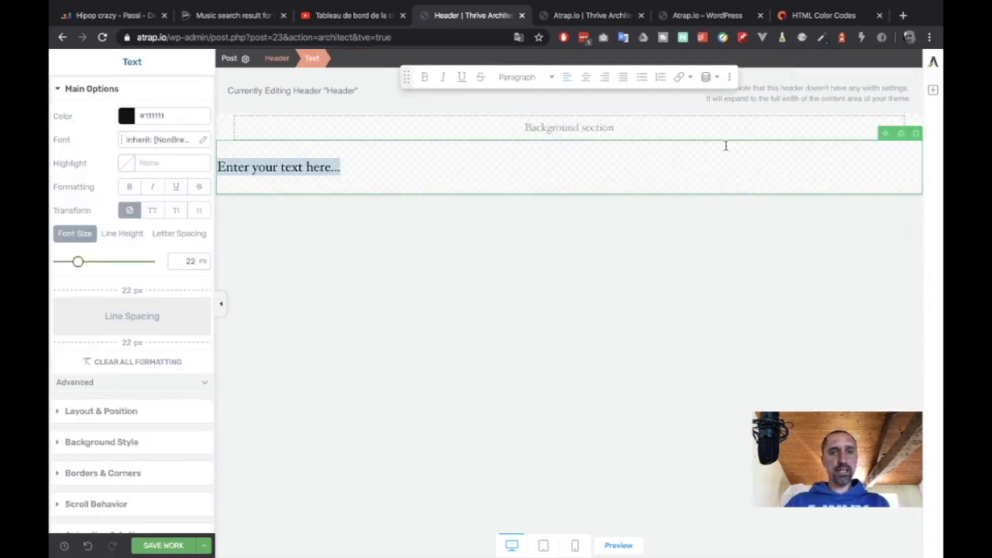
pyautogui.moveTo(887, 132); pyautogui.dragTo(711, 124)
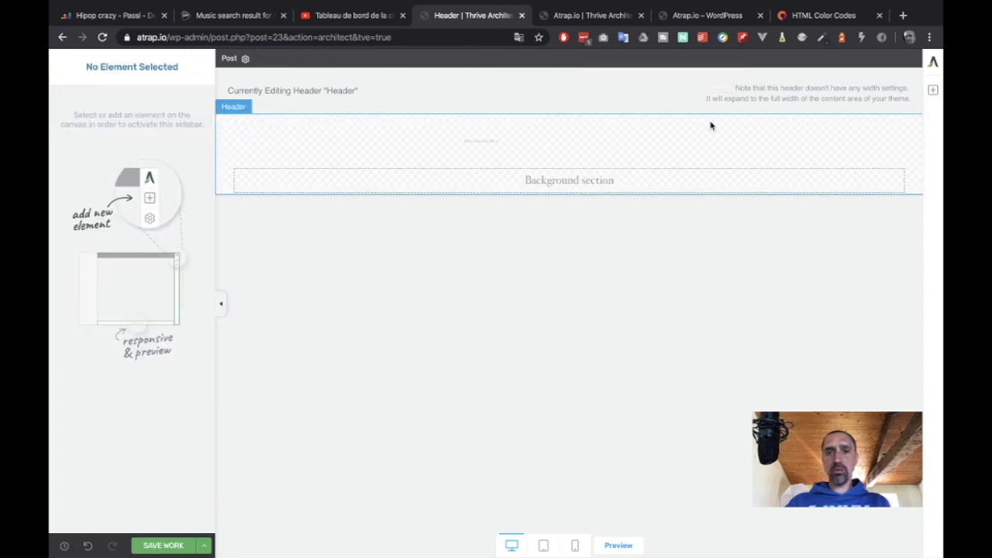
pyautogui.click(875, 143)
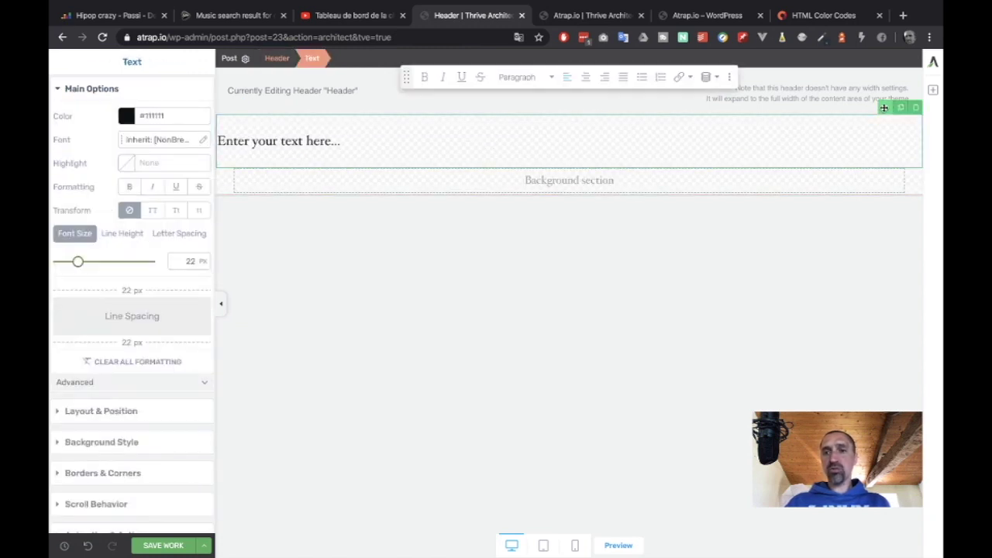
pyautogui.moveTo(884, 107); pyautogui.dragTo(658, 189)
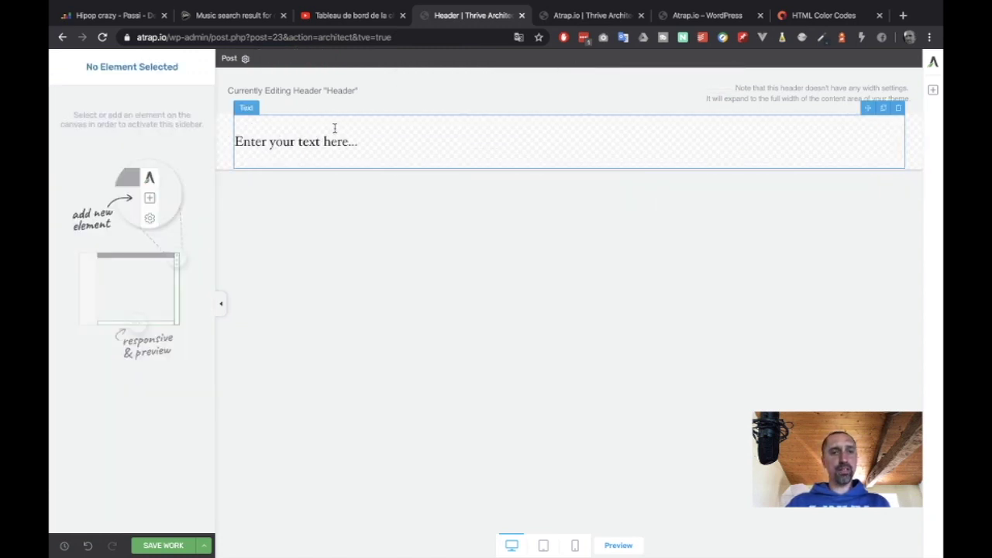
pyautogui.moveTo(382, 145); pyautogui.dragTo(240, 148)
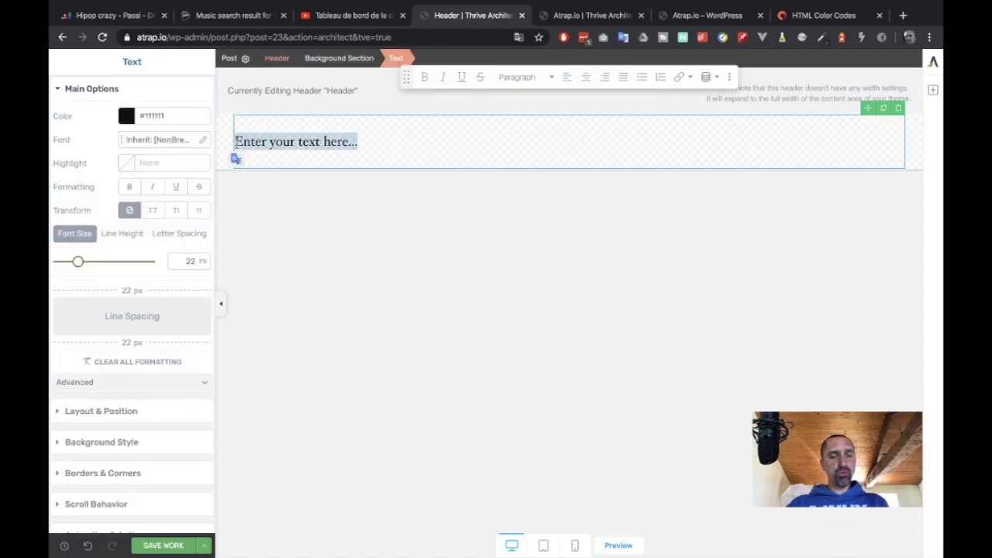
pyautogui.write('@ Trap')
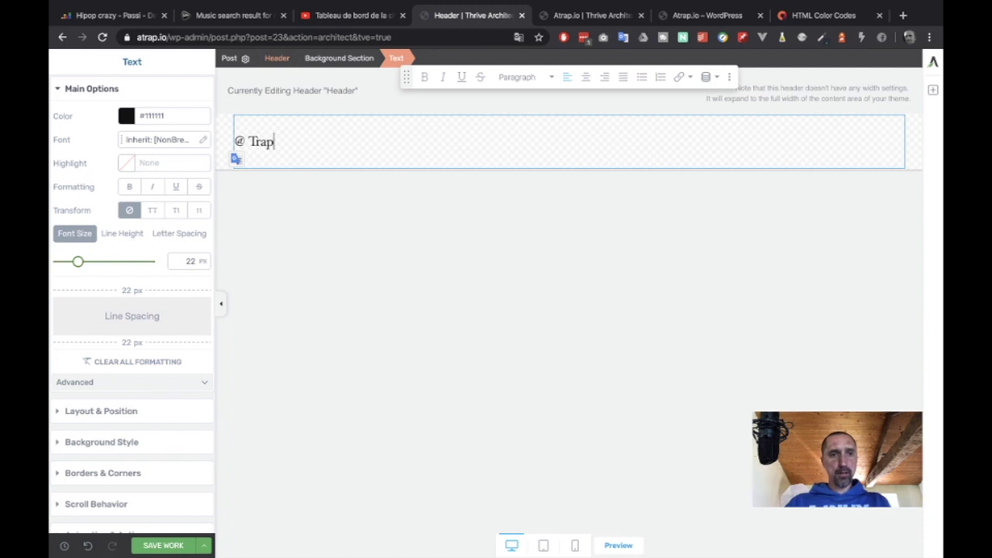
pyautogui.press('Left')
pyautogui.press('Left')
pyautogui.press('Left')
pyautogui.press('Left')
pyautogui.press('Left')
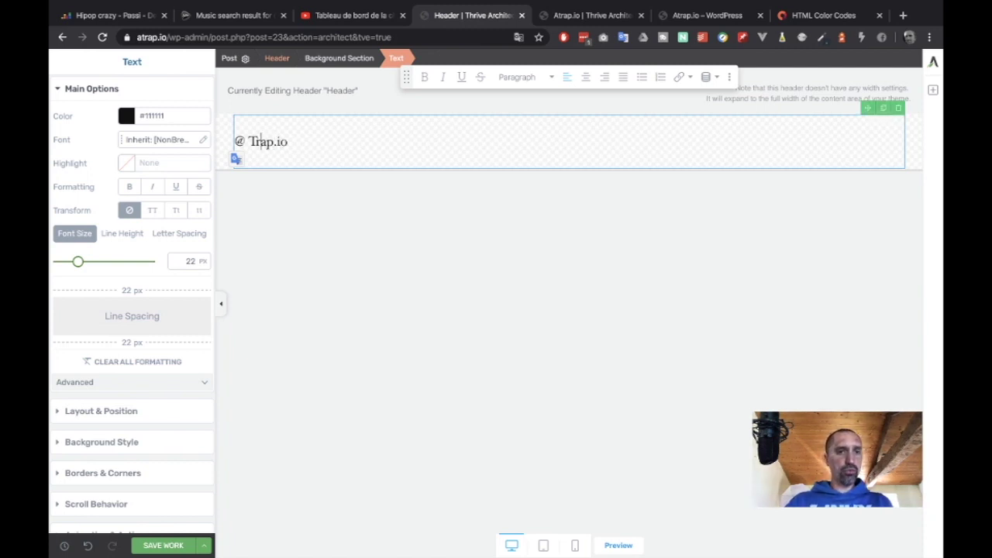
pyautogui.press('BackSpace')
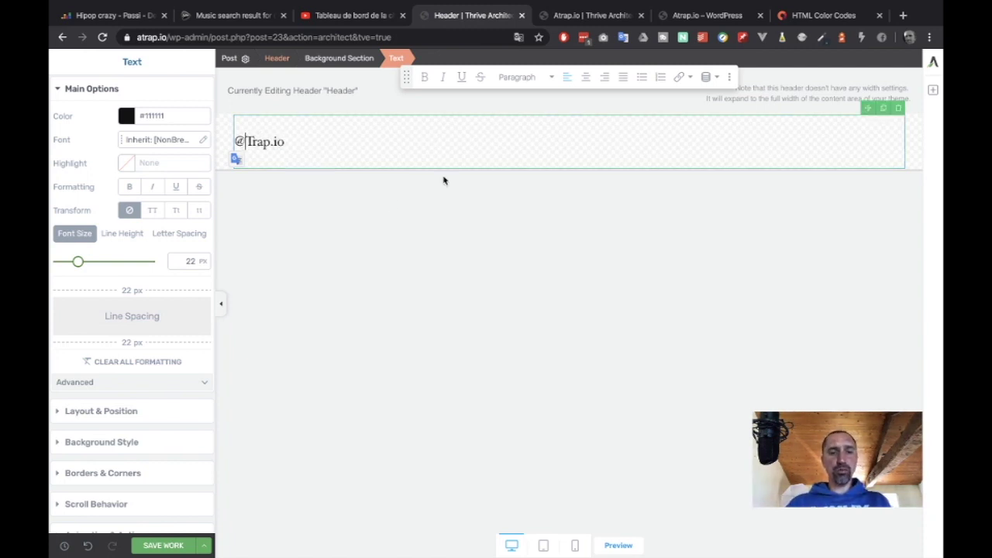
pyautogui.click(163, 547)
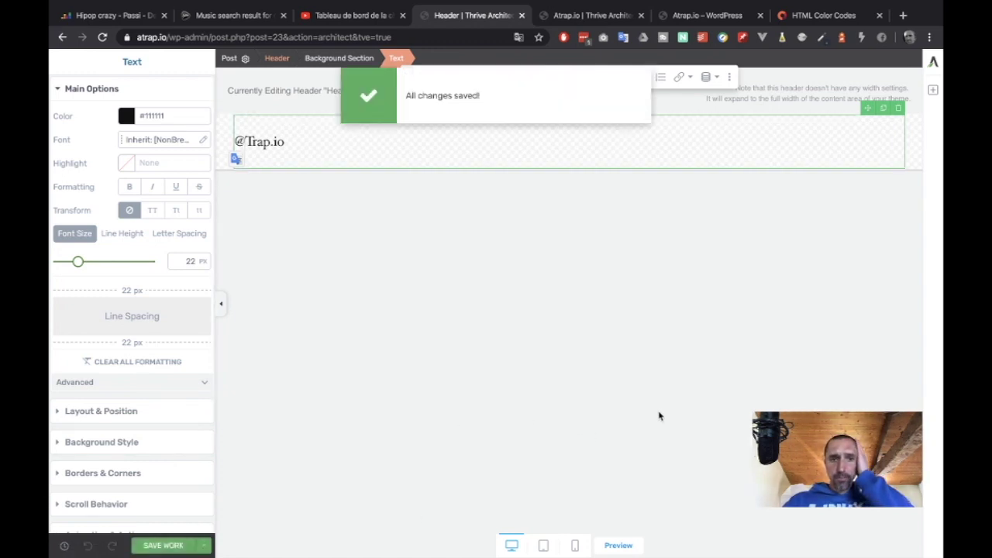
pyautogui.click(204, 546)
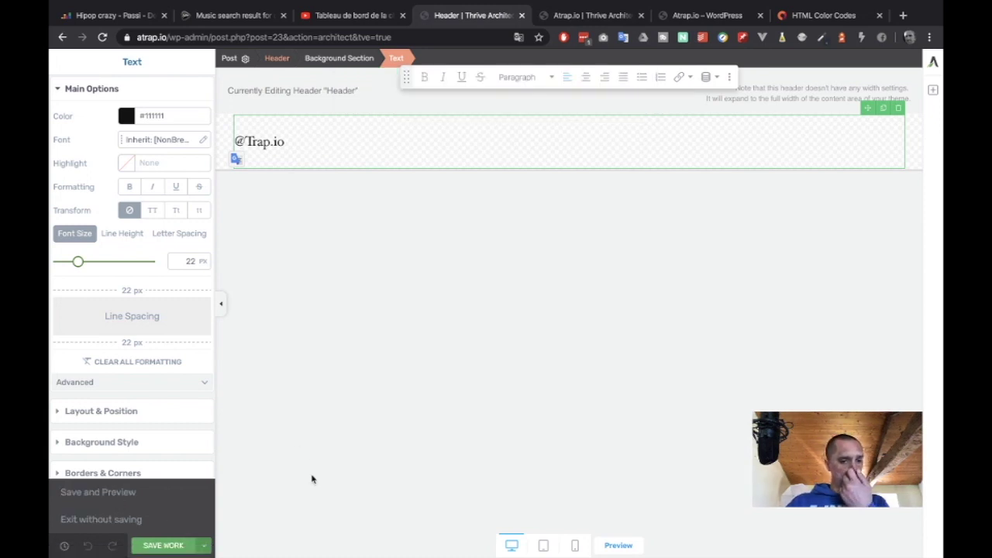
# Step: Leave the header editor for the WordPress admin and open the Global Elements manager from the Thrive Dashboard
pyautogui.click(297, 419)
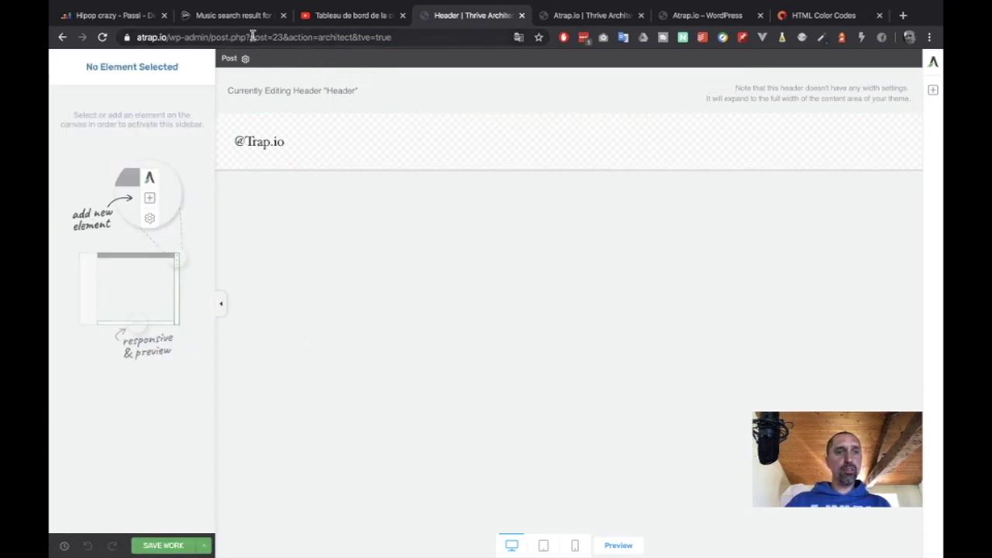
pyautogui.moveTo(215, 37); pyautogui.dragTo(410, 36)
pyautogui.press('BackSpace')
pyautogui.press('Return')
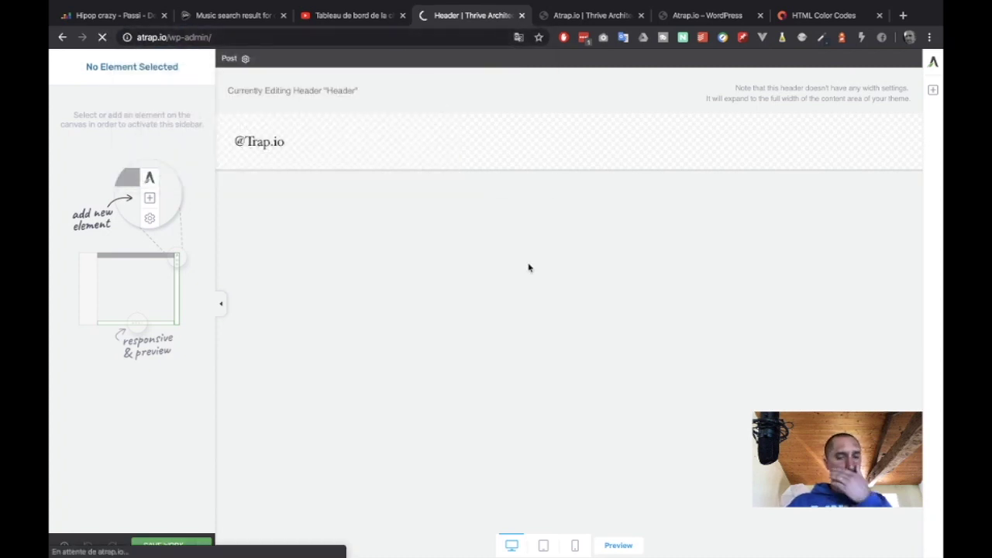
pyautogui.moveTo(112, 432)
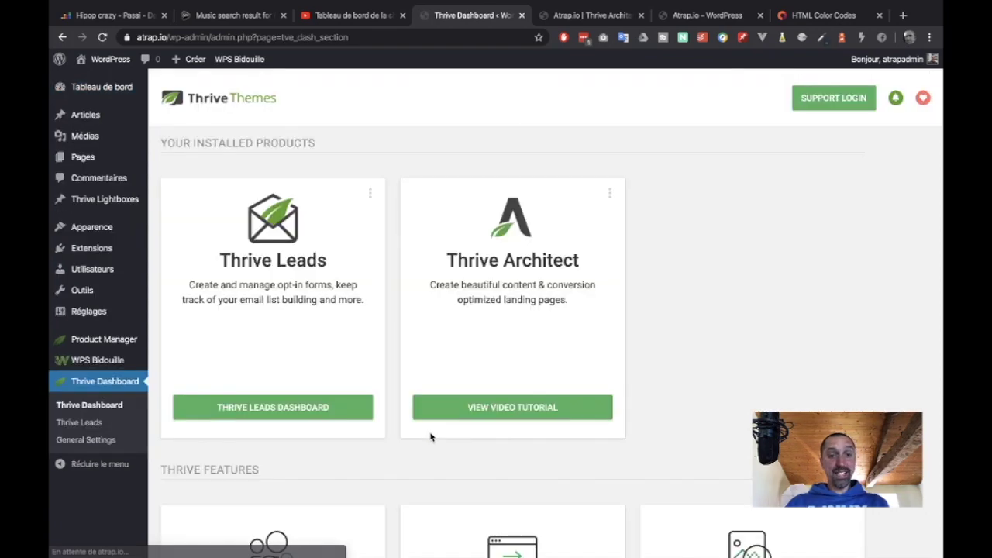
pyautogui.scroll(-10, 430, 436)
pyautogui.scroll(-3, 430, 438)
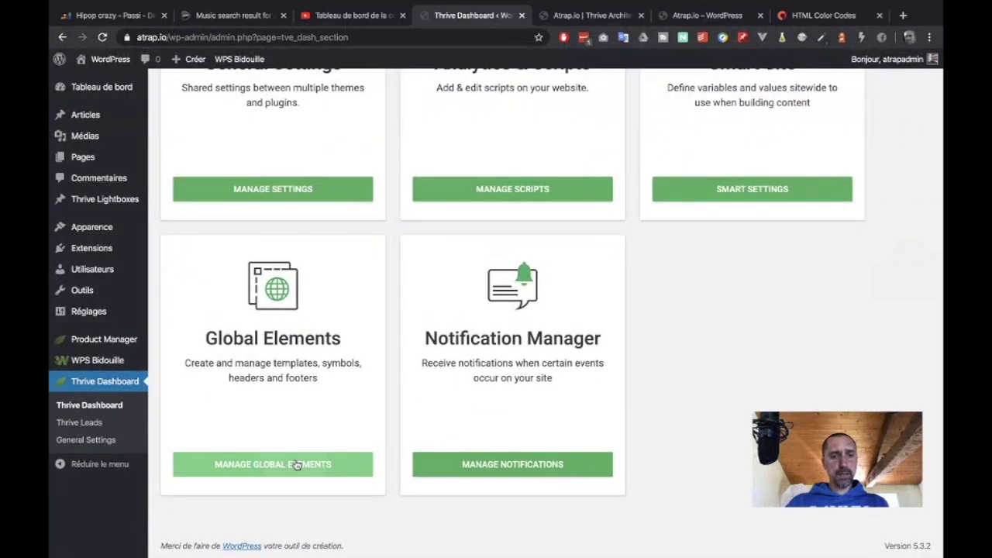
pyautogui.click(288, 463)
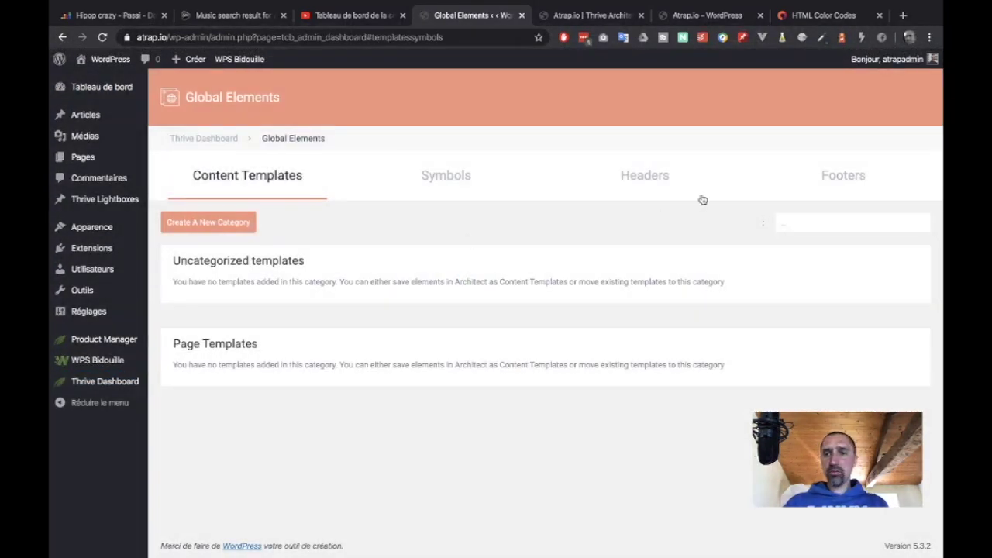
# Step: Create a footer named "Footer" from the Blank Footer template and dismiss the translation prompt in its editor
pyautogui.click(835, 180)
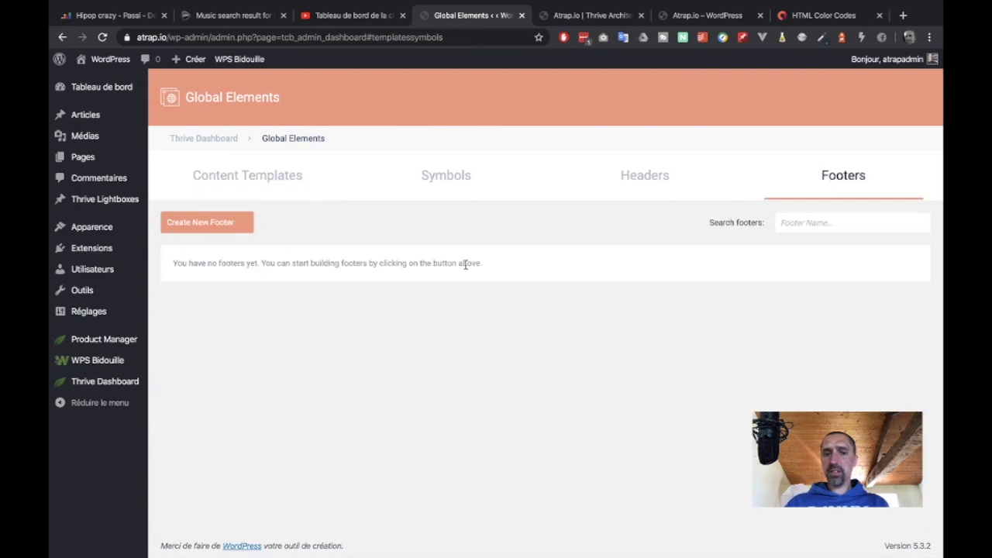
pyautogui.click(229, 227)
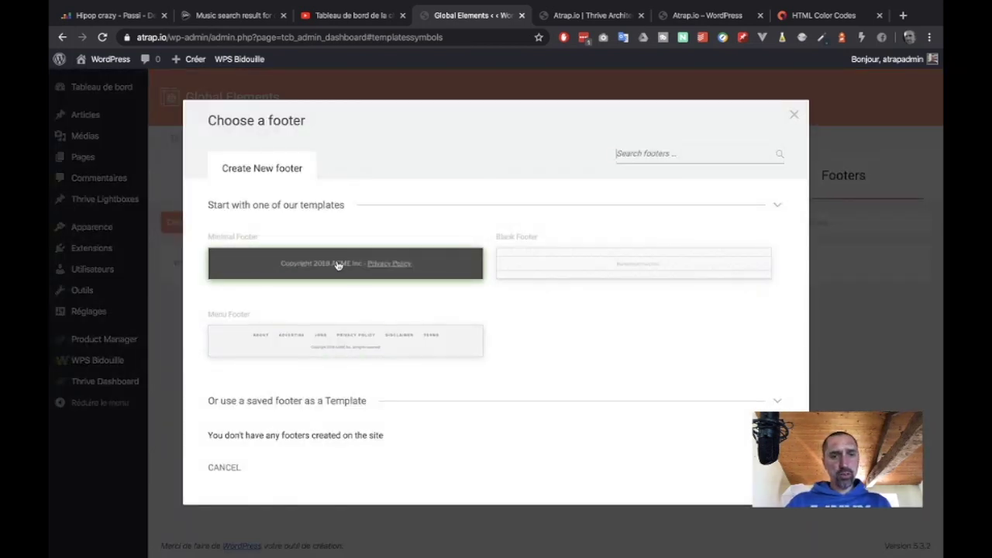
pyautogui.click(524, 266)
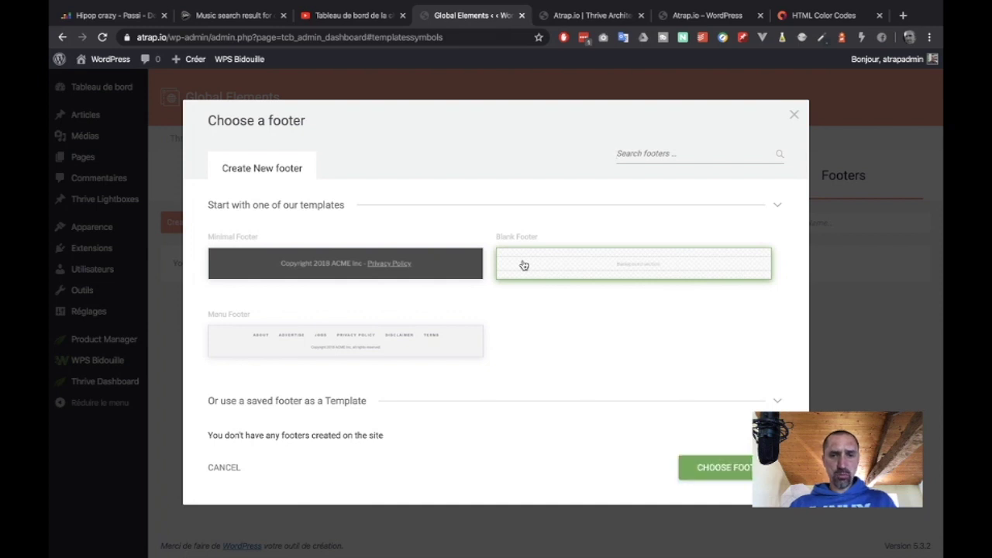
pyautogui.click(746, 470)
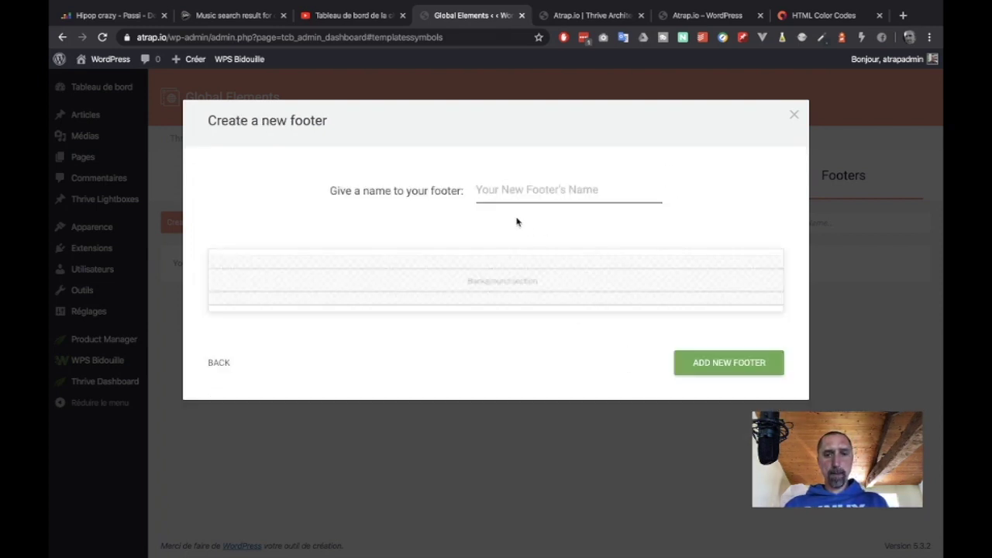
pyautogui.click(508, 189)
pyautogui.write('Footer')
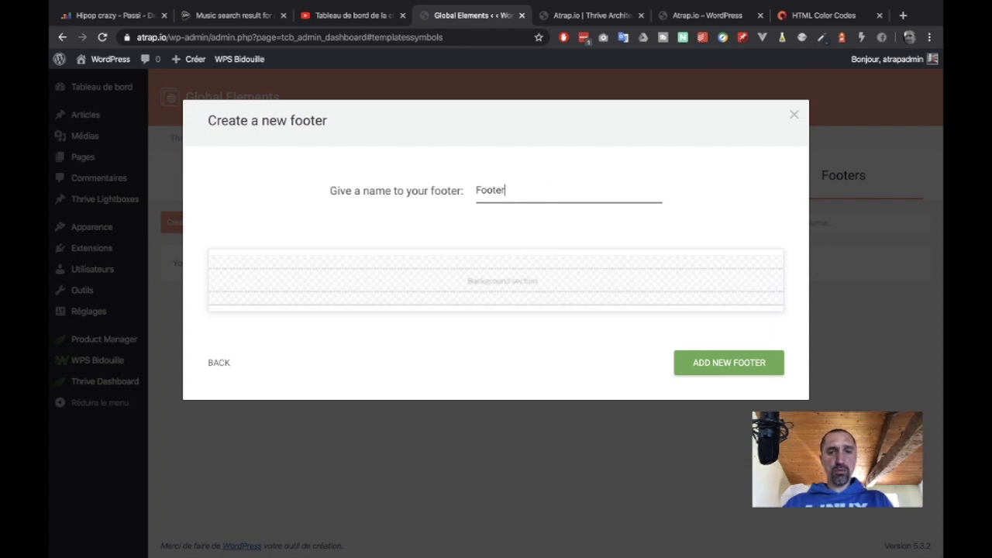
pyautogui.click(735, 362)
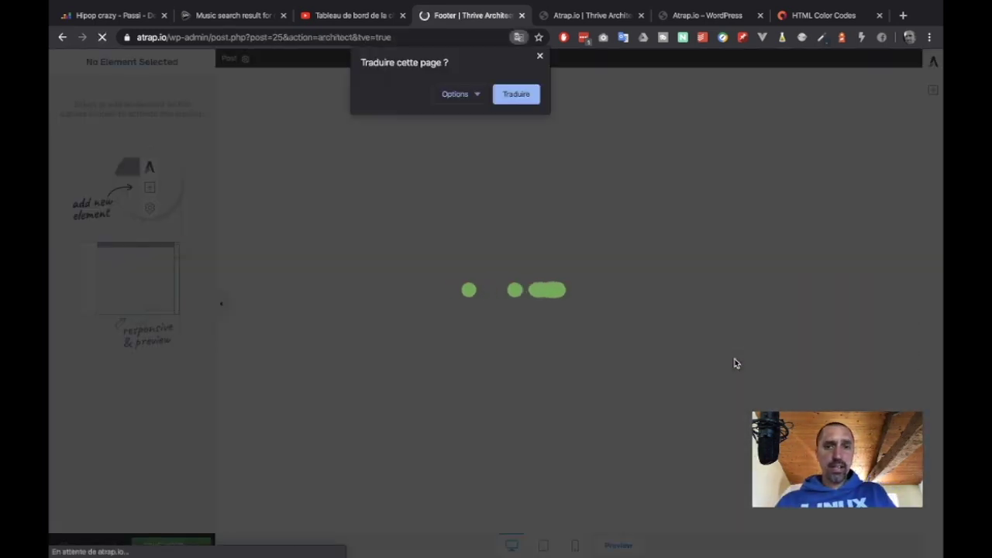
pyautogui.click(540, 55)
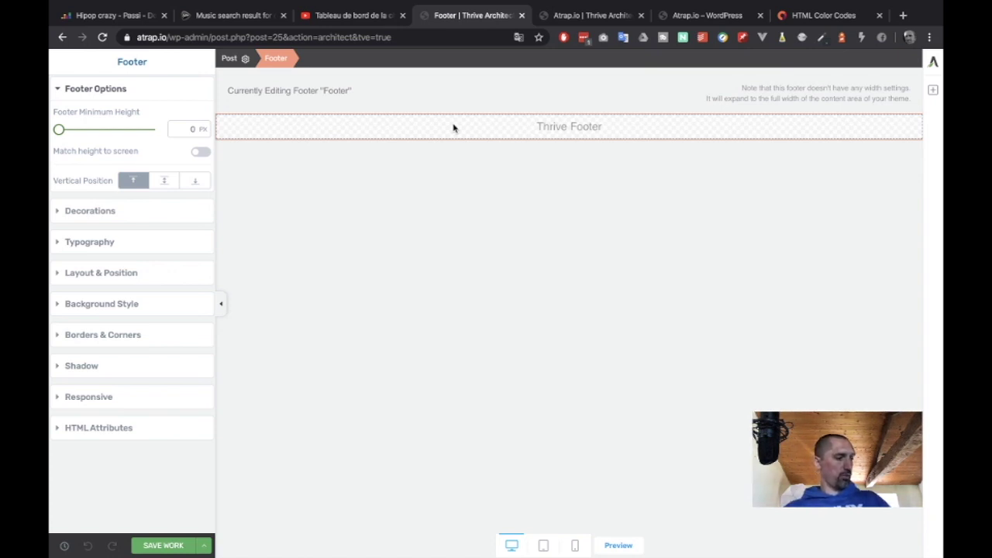
# Step: Add two background sections to the footer, one below the other
pyautogui.click(934, 90)
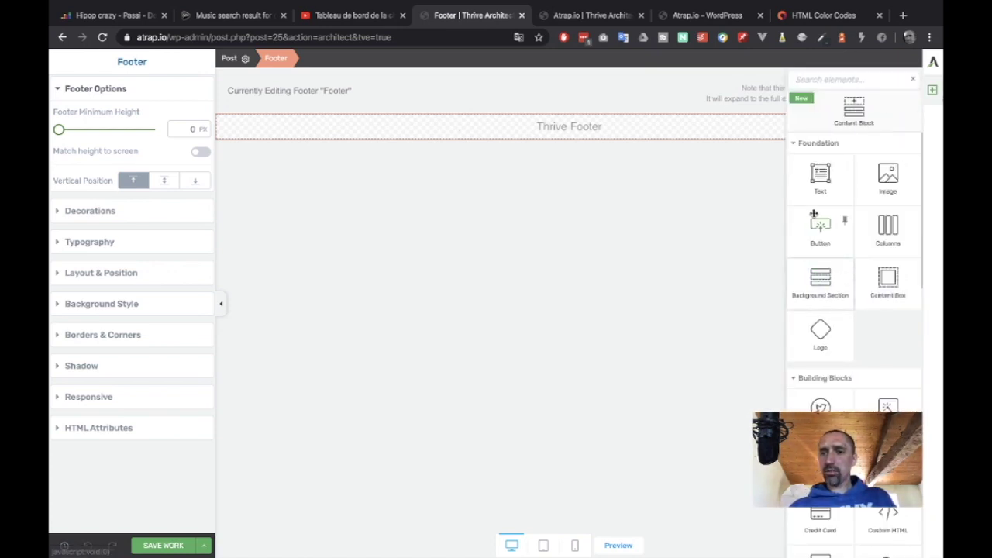
pyautogui.moveTo(816, 287); pyautogui.dragTo(625, 133)
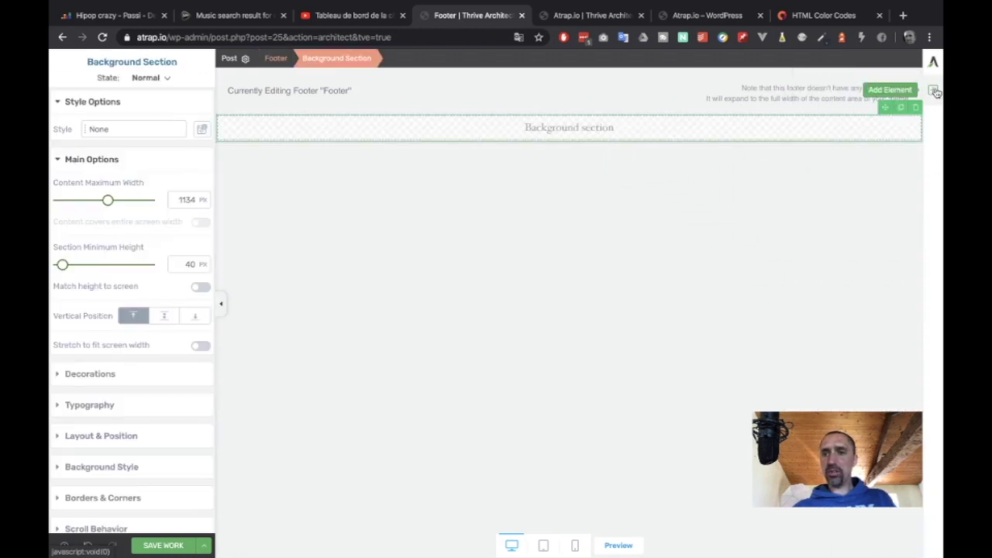
pyautogui.click(934, 91)
pyautogui.moveTo(818, 289); pyautogui.dragTo(675, 145)
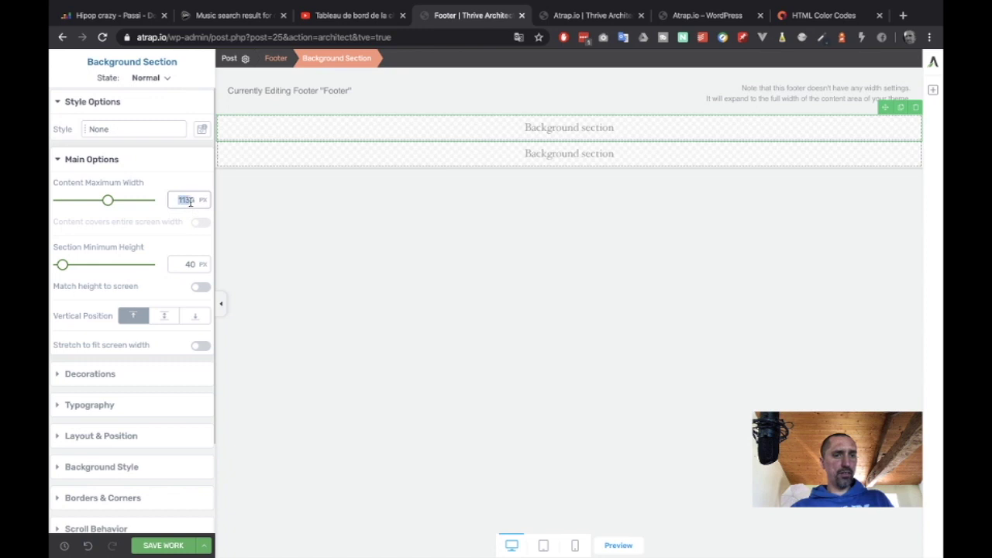
# Step: Set the content maximum width of both footer background sections to 1080 px
pyautogui.write('10800')
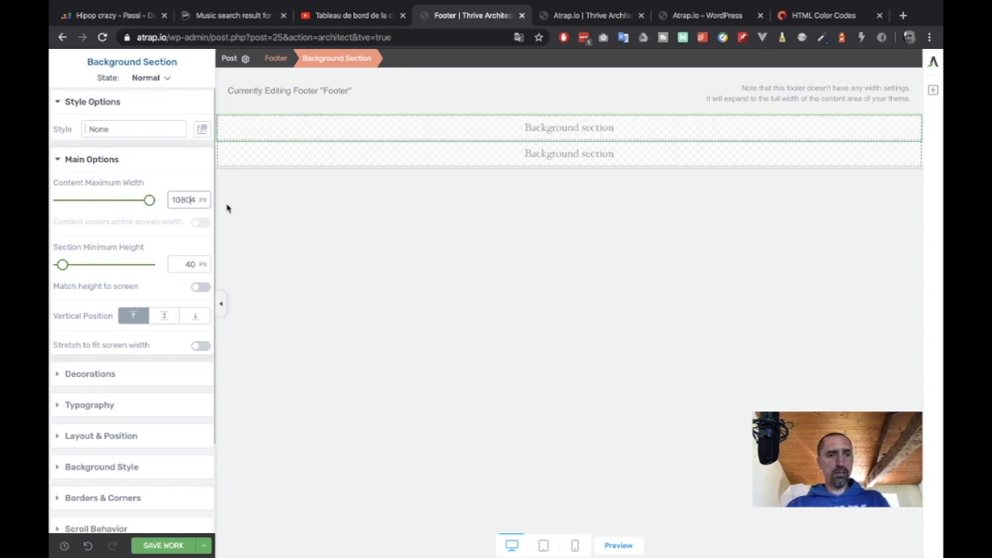
pyautogui.press('BackSpace')
pyautogui.click(381, 159)
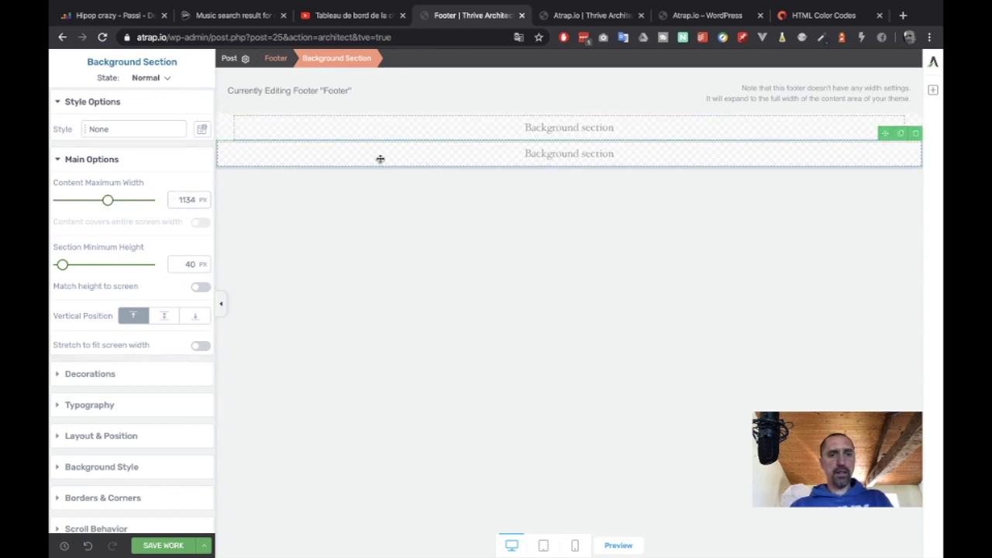
pyautogui.doubleClick(184, 198)
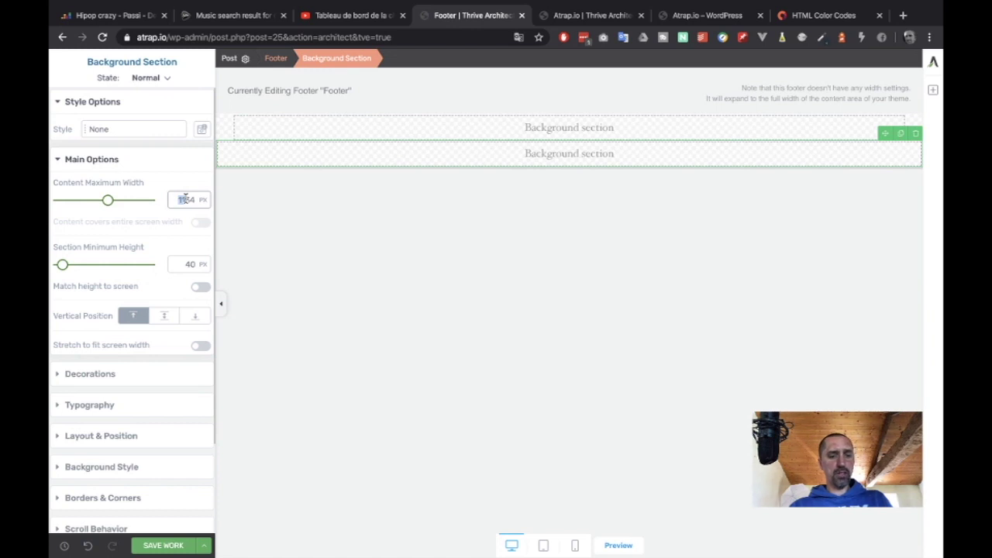
pyautogui.write('1080')
pyautogui.click(366, 248)
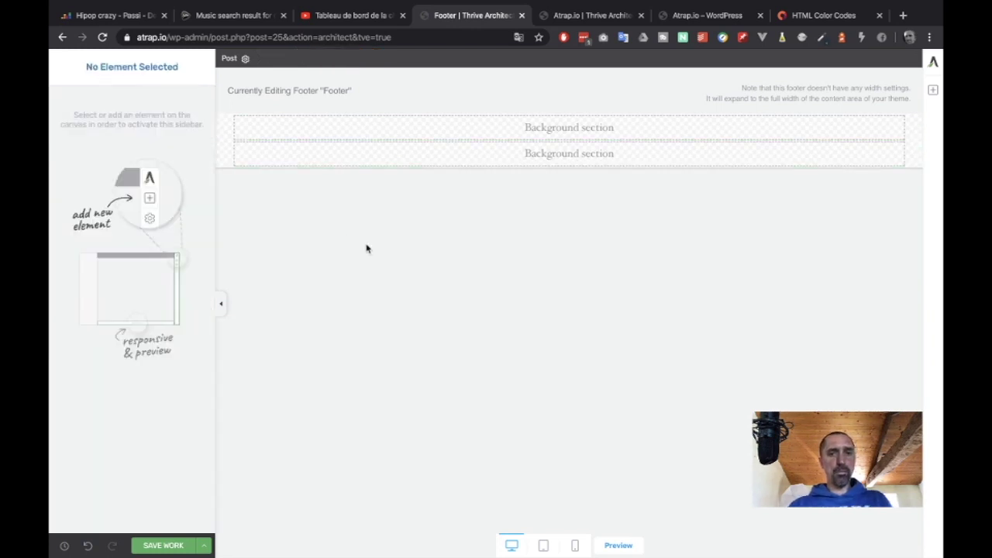
# Step: Insert a layout of three equal columns (1/3, 1/3, 1/3) into the footer's upper background section
pyautogui.click(507, 127)
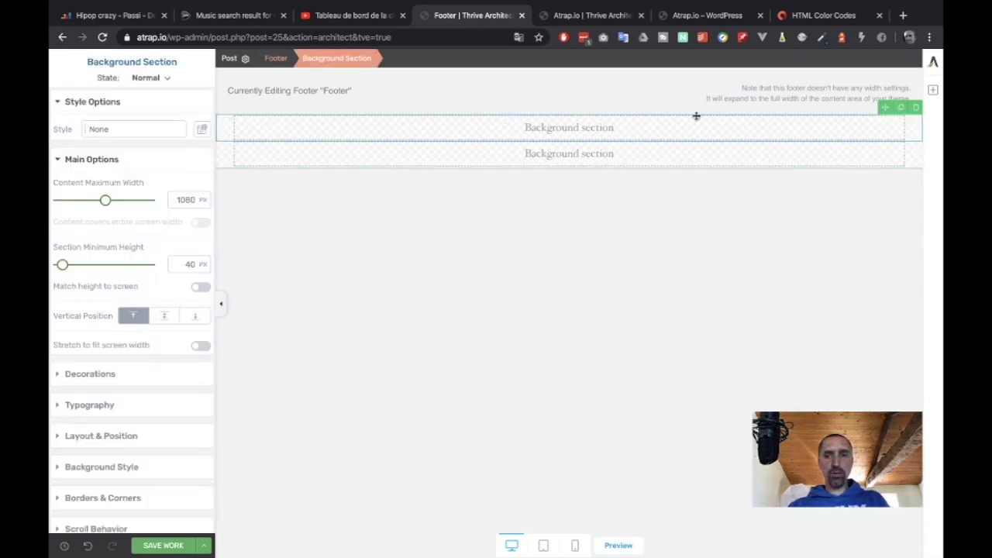
pyautogui.click(933, 89)
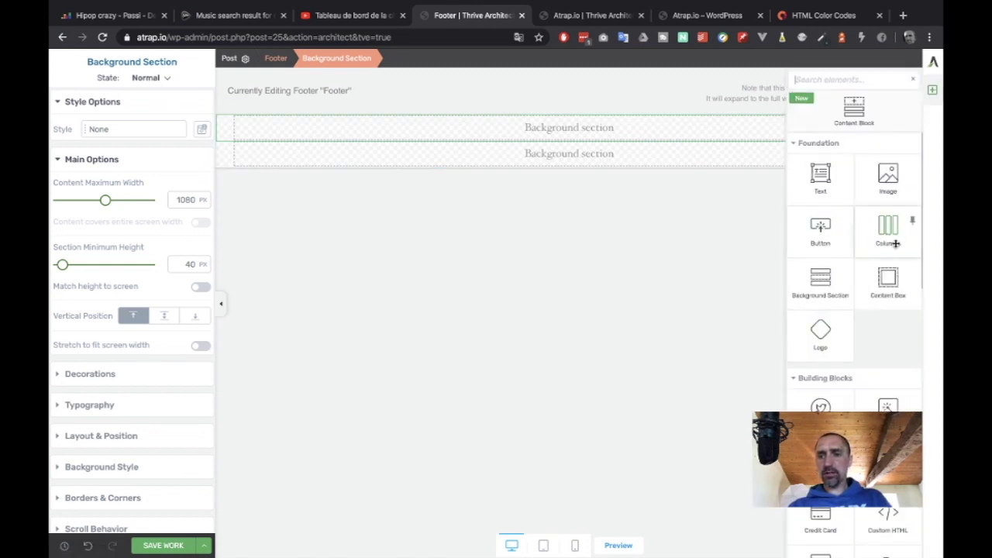
pyautogui.moveTo(893, 240); pyautogui.dragTo(616, 136)
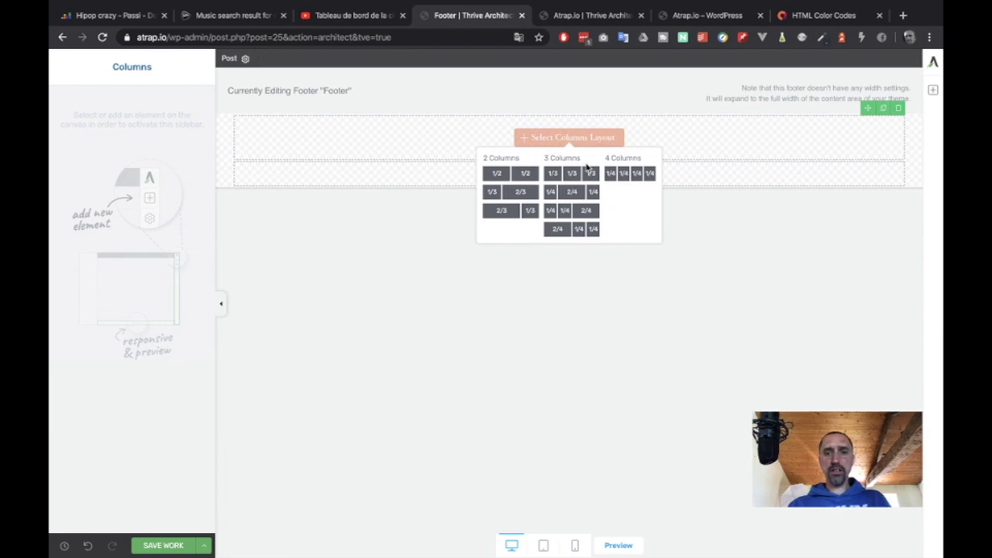
pyautogui.click(589, 172)
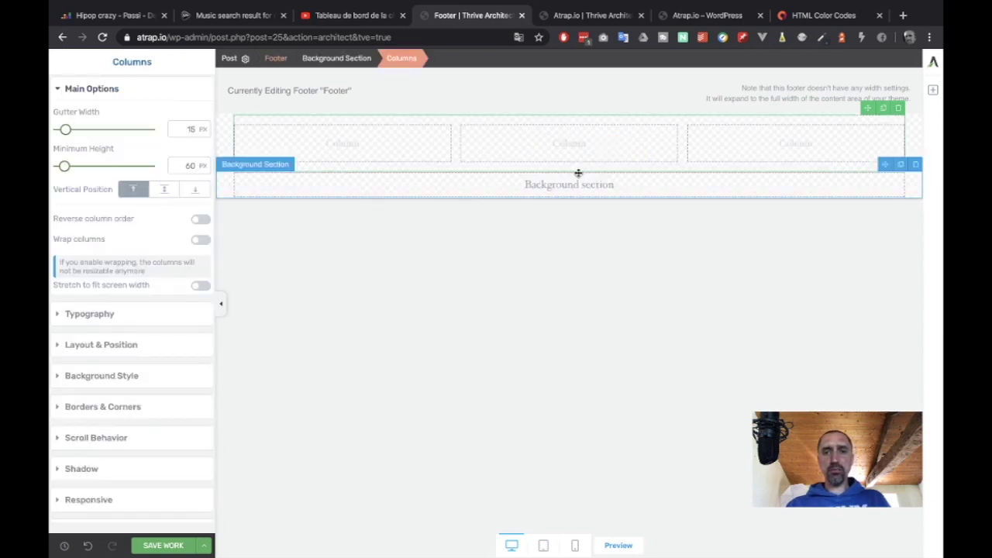
pyautogui.click(934, 90)
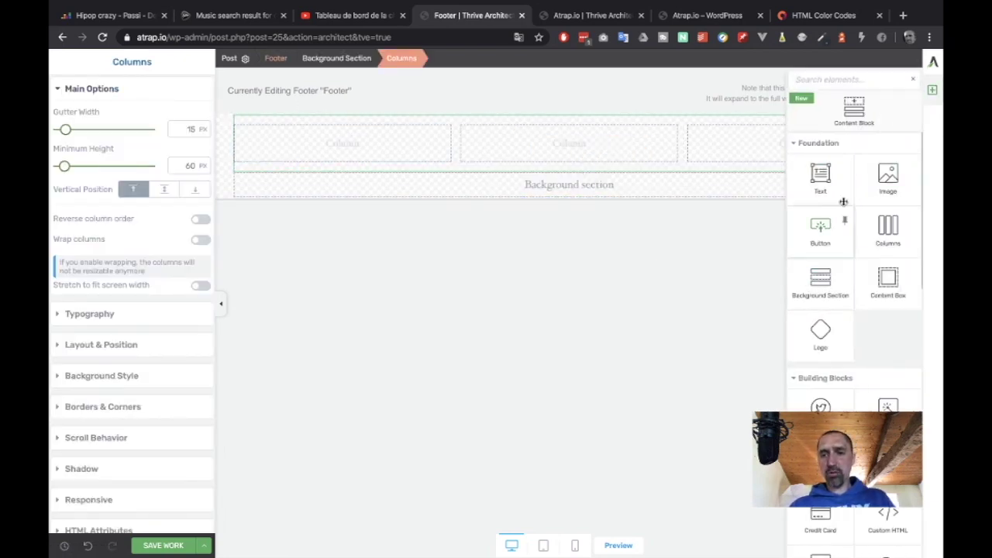
pyautogui.moveTo(822, 176); pyautogui.dragTo(348, 148)
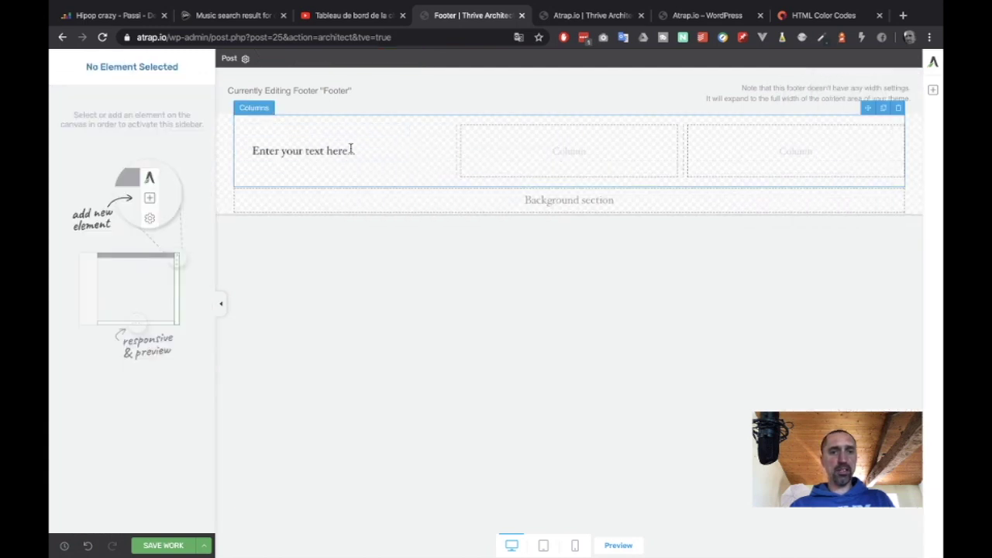
pyautogui.write('@')
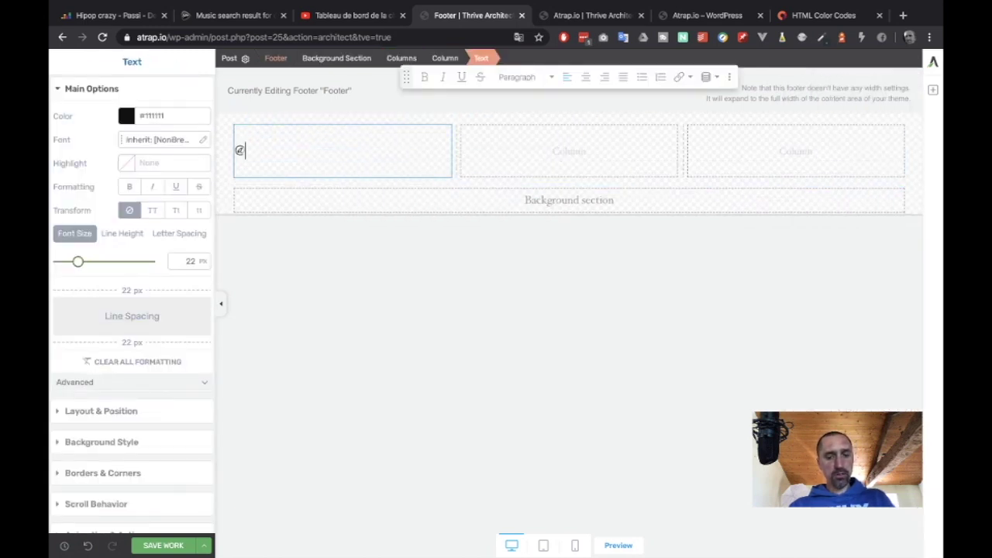
pyautogui.write('Trap.io')
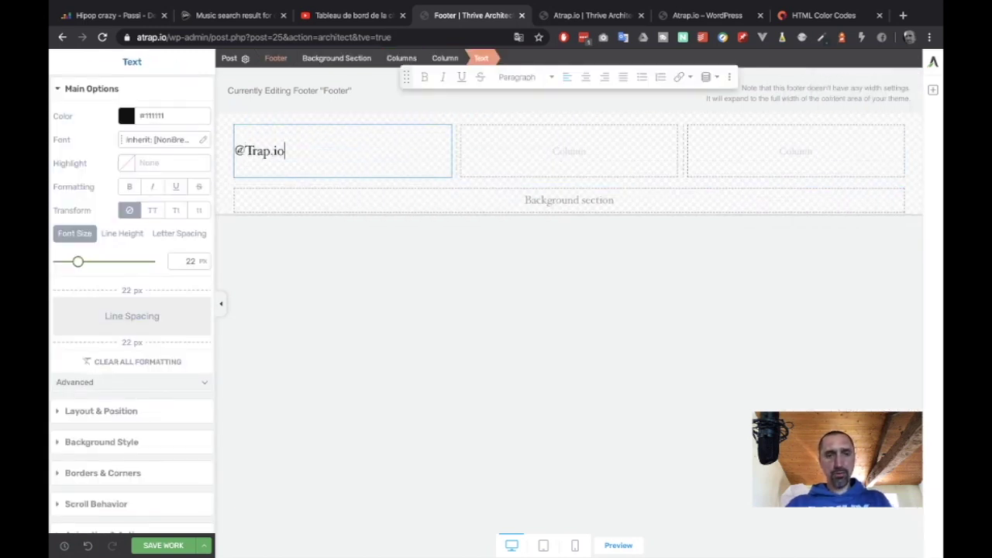
# Step: Add a styled list element to the middle footer column
pyautogui.click(528, 161)
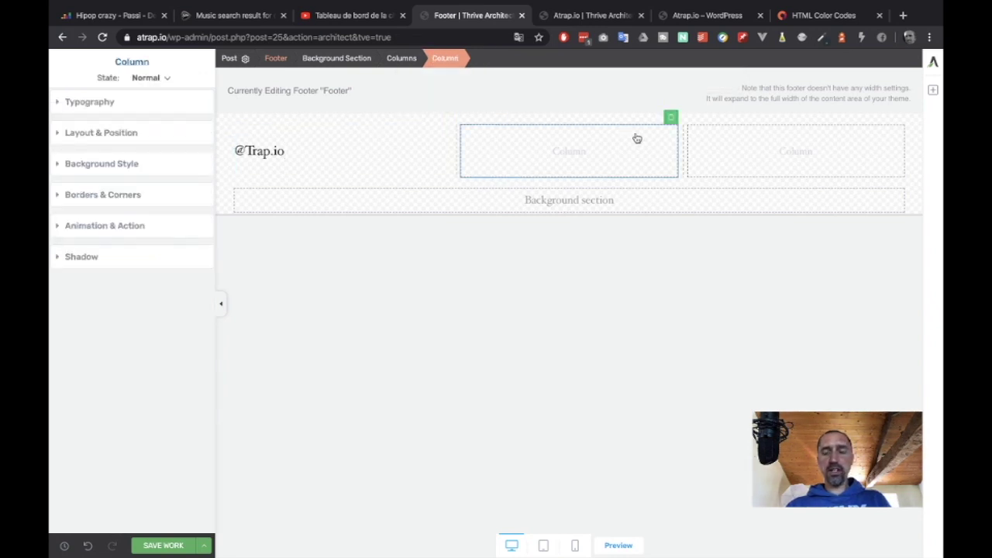
pyautogui.click(934, 92)
pyautogui.scroll(-2, 892, 325)
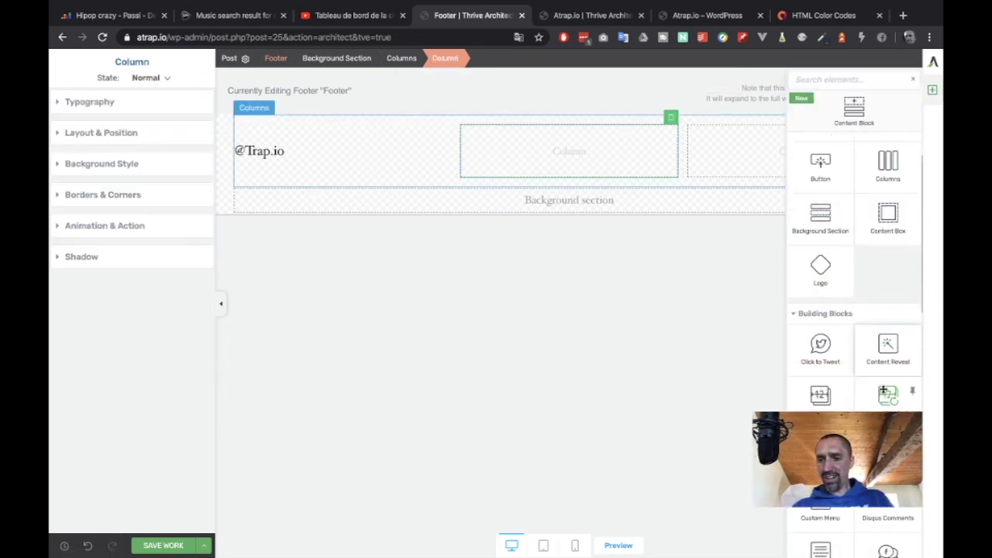
pyautogui.scroll(-5, 884, 391)
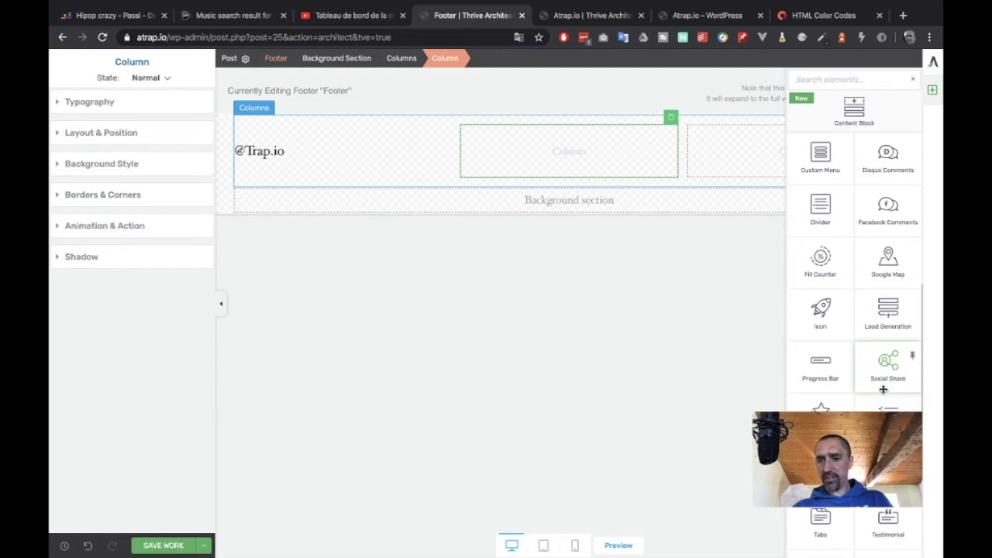
pyautogui.moveTo(886, 405); pyautogui.dragTo(593, 139)
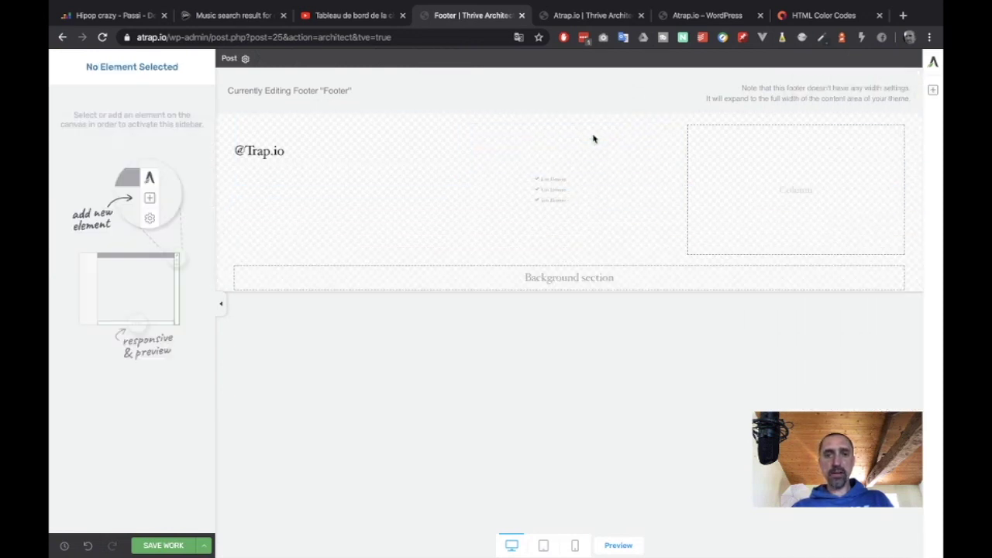
pyautogui.click(932, 90)
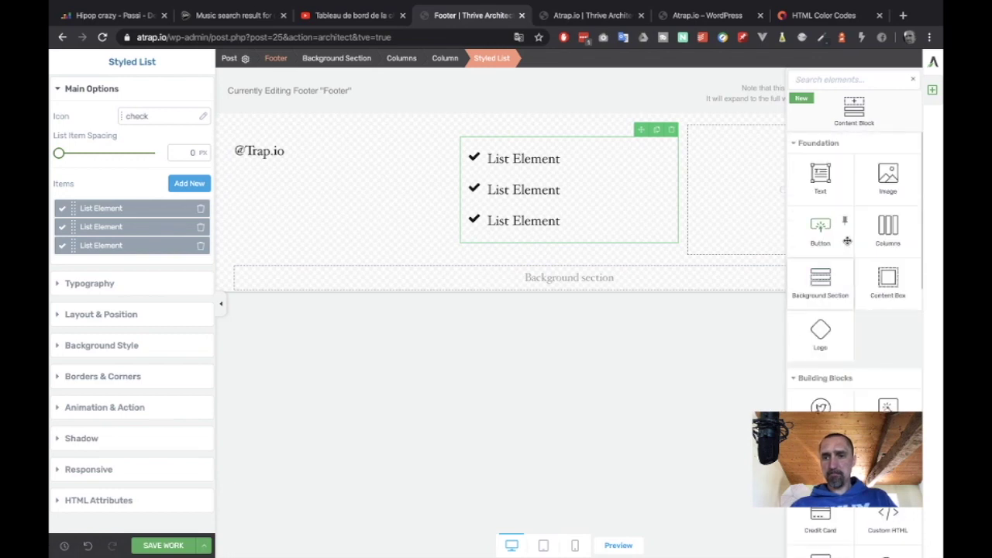
pyautogui.moveTo(820, 172); pyautogui.dragTo(574, 141)
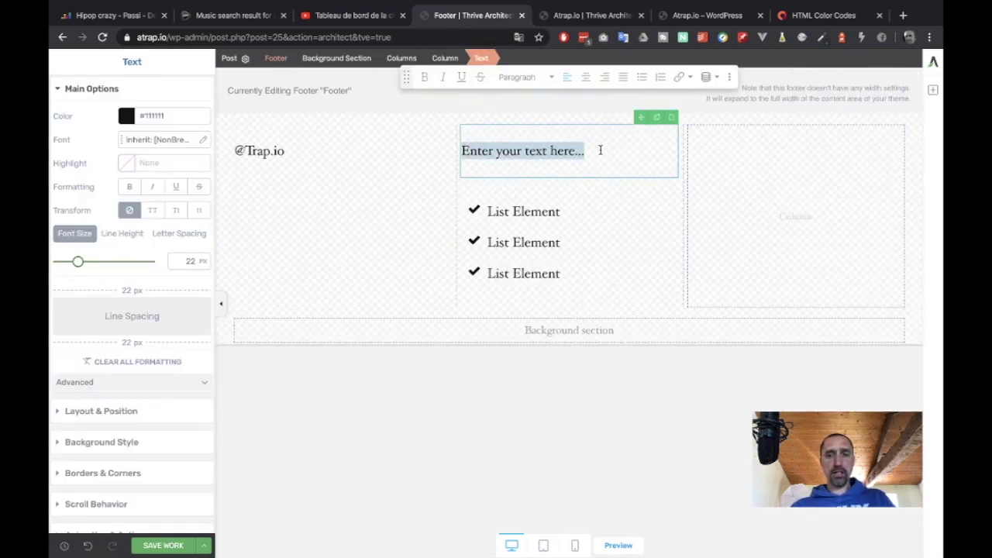
pyautogui.click(600, 151)
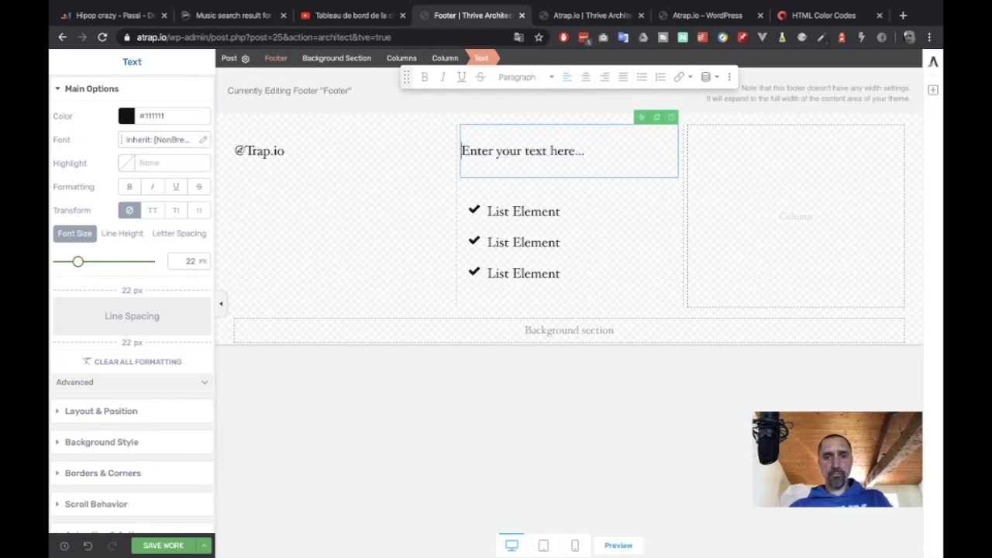
pyautogui.click(600, 150)
pyautogui.write('A pro')
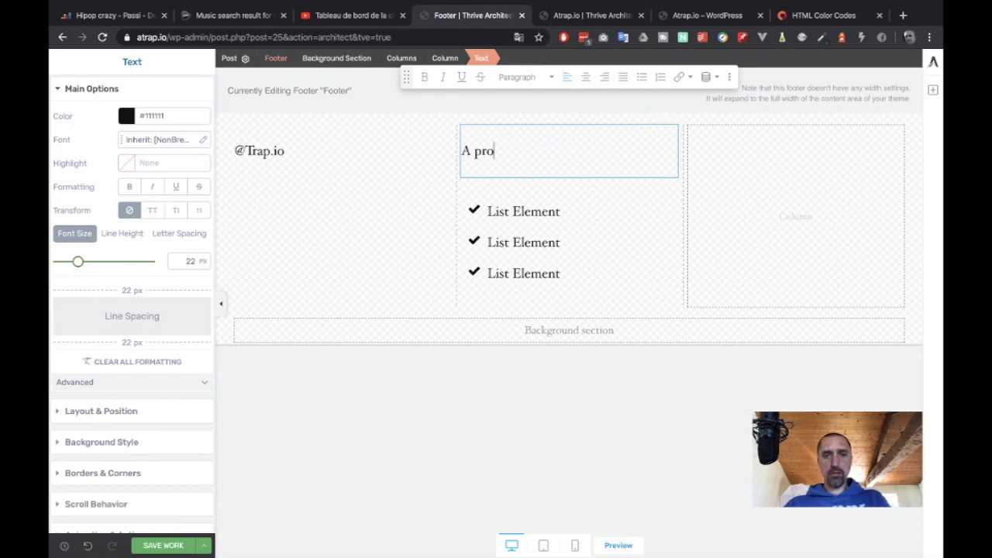
pyautogui.write('pos de ')
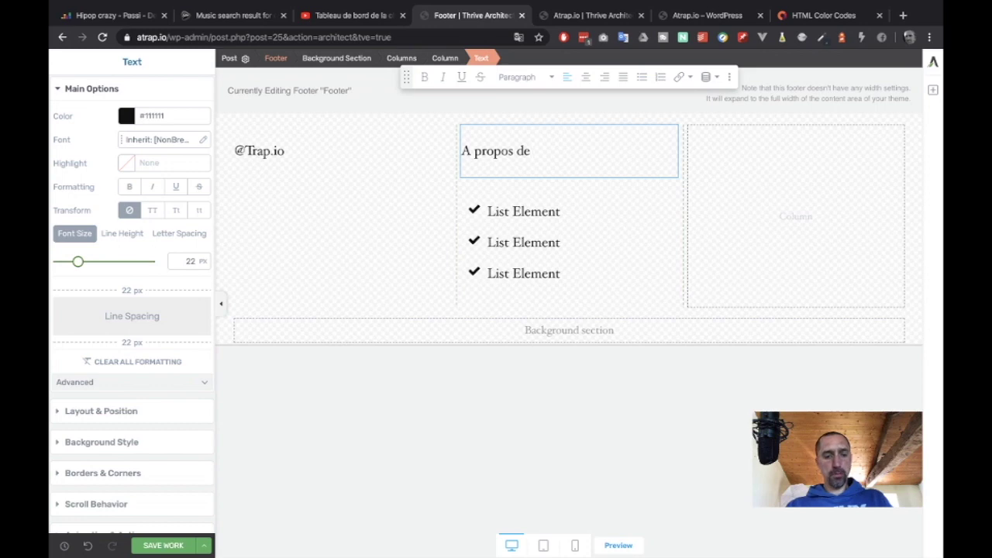
pyautogui.write('@Trap.io')
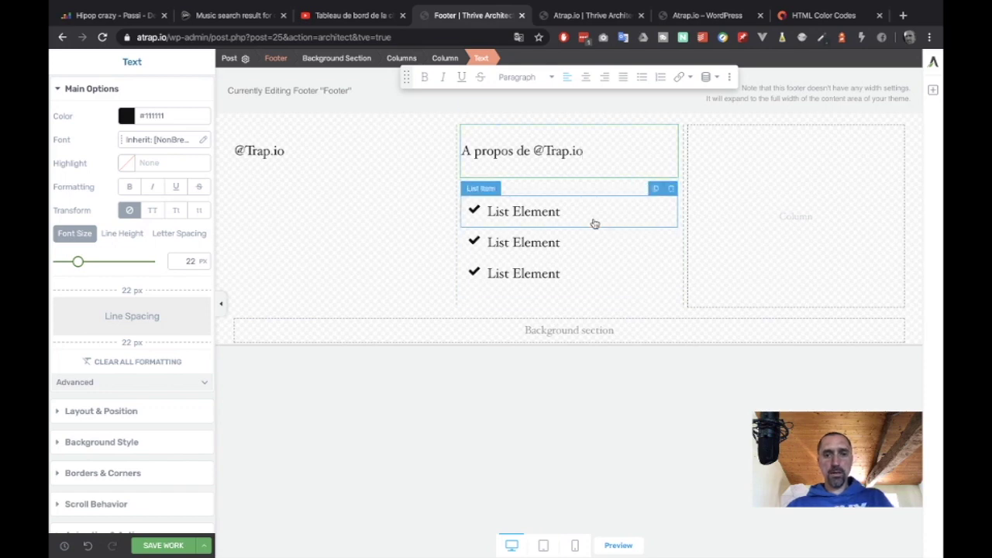
# Step: Replace the first list item's text with "Politiques de confidentialités"
pyautogui.click(587, 217)
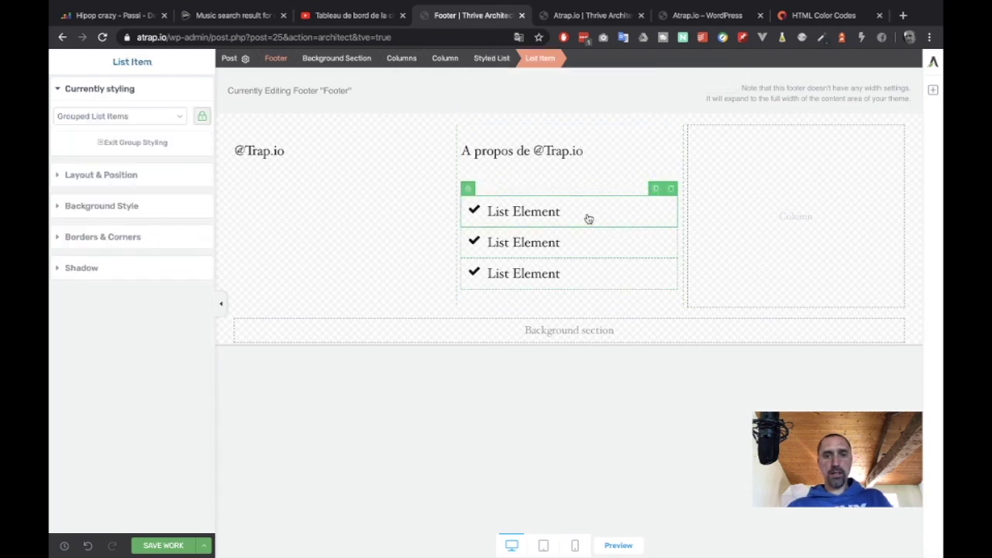
pyautogui.click(558, 206)
pyautogui.tripleClick(558, 206)
pyautogui.write('Con')
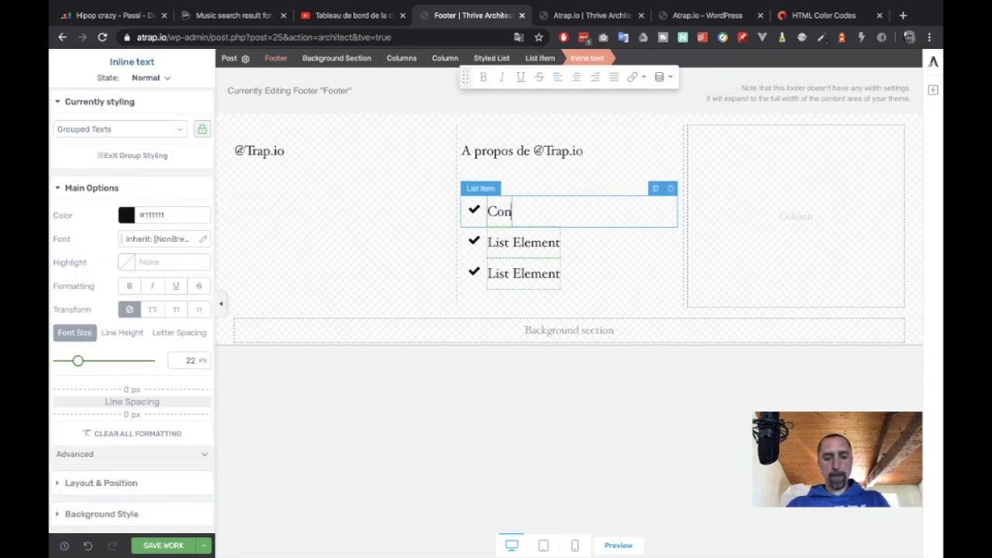
pyautogui.press('BackSpace')
pyautogui.press('BackSpace')
pyautogui.press('BackSpace')
pyautogui.write('Politiques de c')
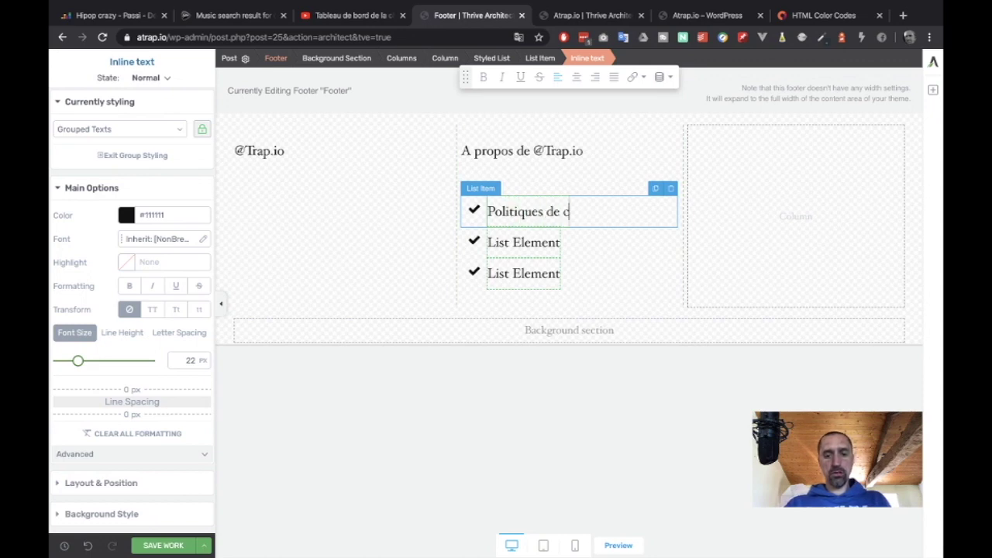
pyautogui.write('onfidentialités')
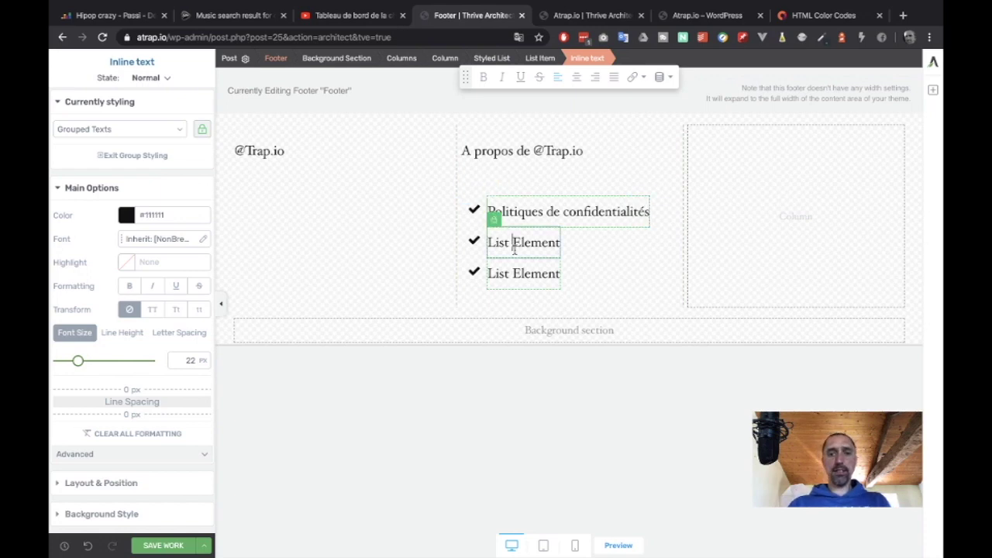
# Step: Replace the second list item's text with "Conditions générales" and delete the third list item
pyautogui.tripleClick(513, 245)
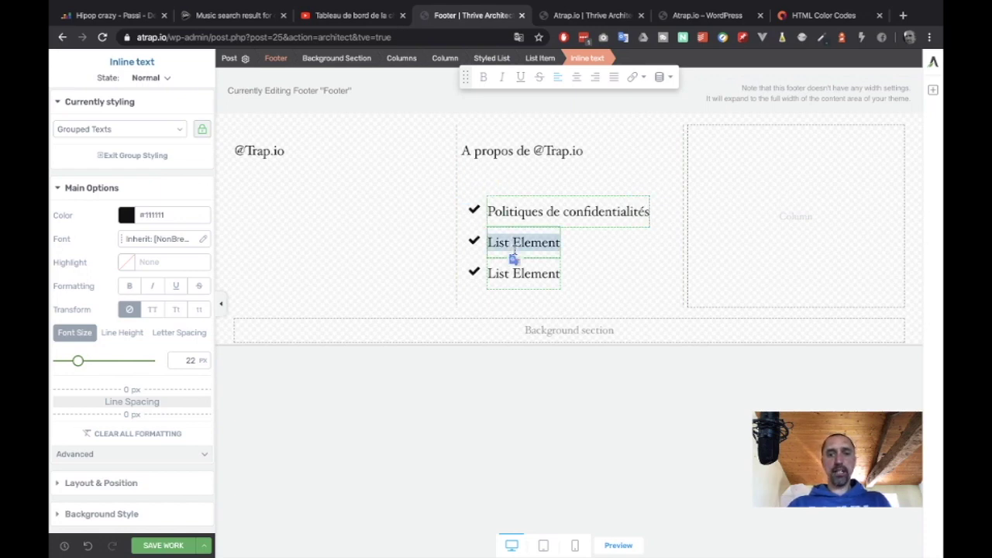
pyautogui.write('Conditions g')
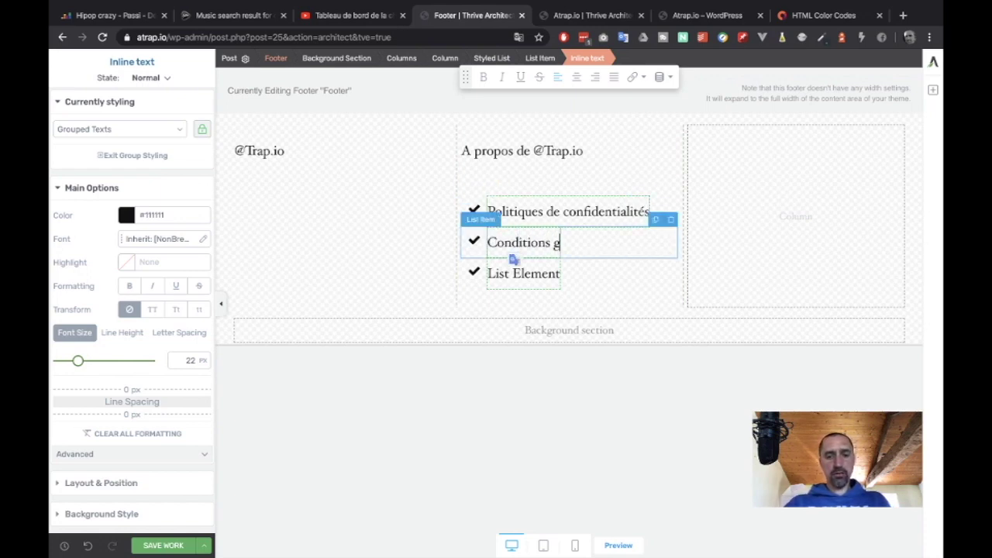
pyautogui.write('énérales')
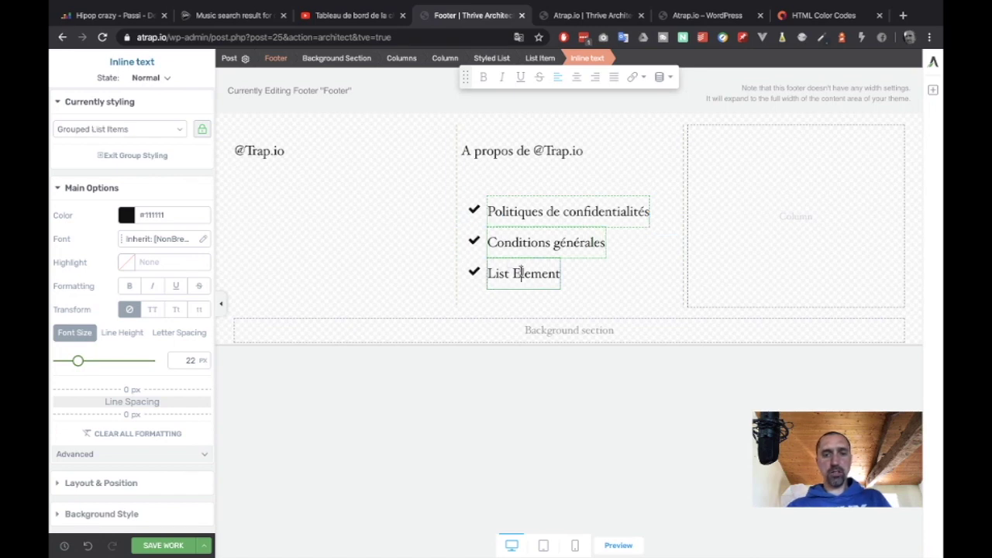
pyautogui.click(522, 61)
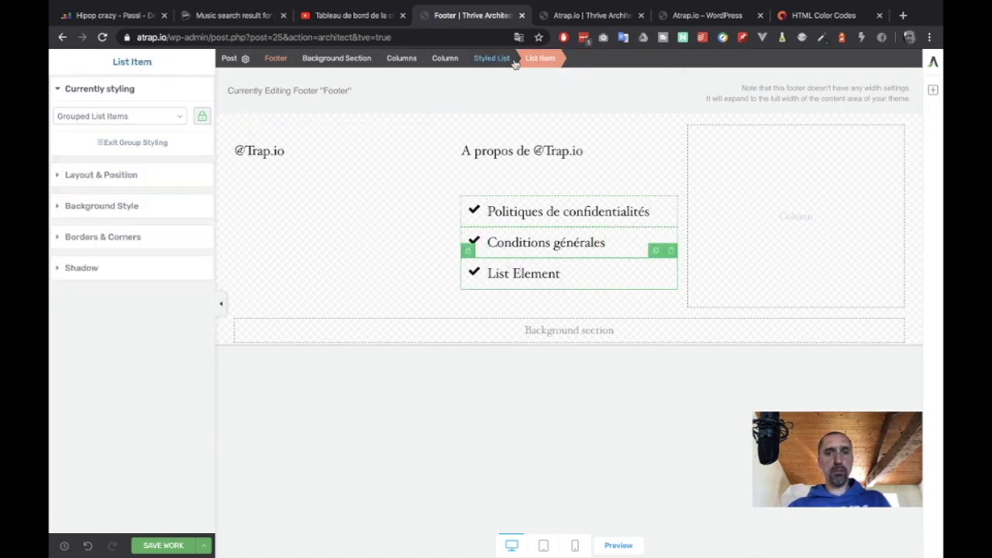
pyautogui.click(496, 59)
pyautogui.click(200, 246)
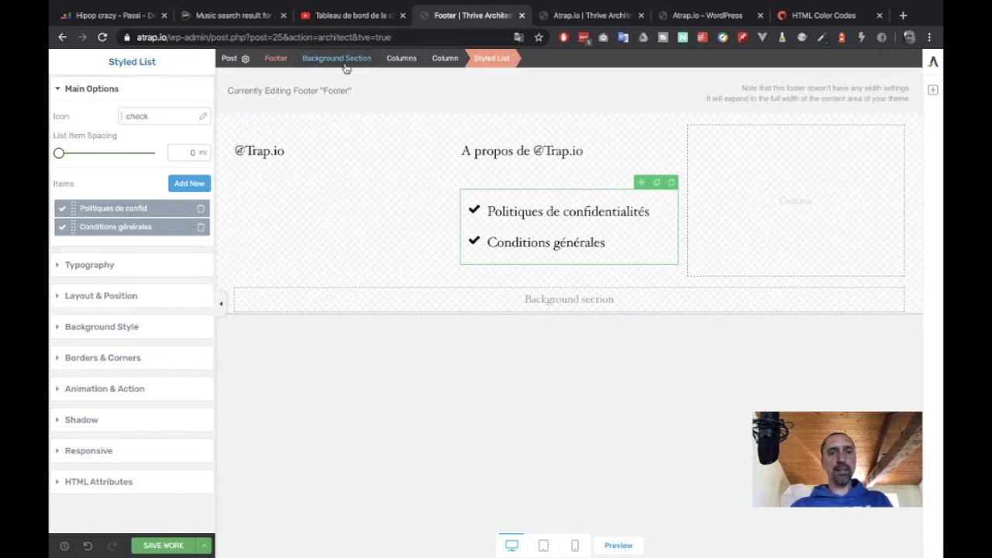
# Step: Set the styled list's top margin and top padding to 0 px
pyautogui.click(445, 58)
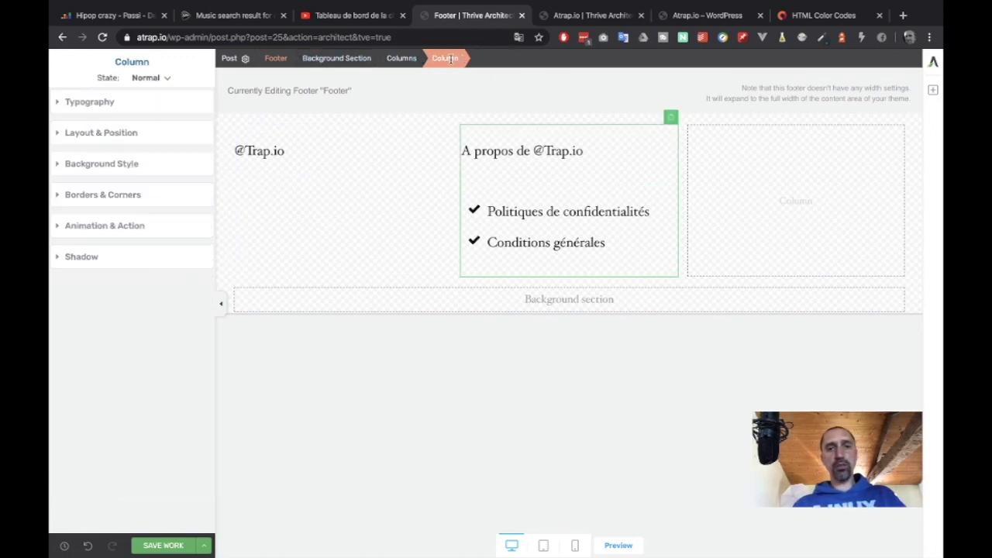
pyautogui.click(402, 58)
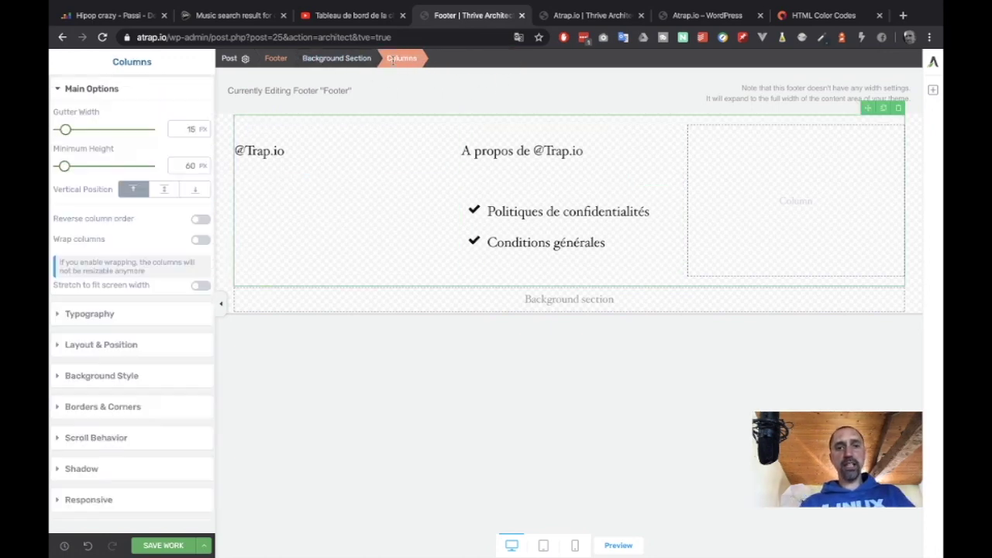
pyautogui.click(531, 198)
pyautogui.click(524, 194)
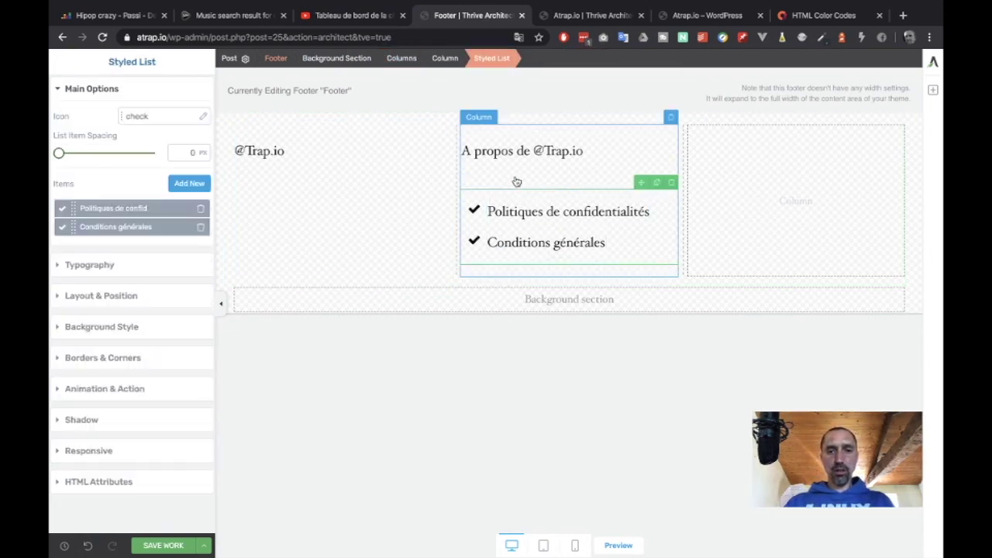
pyautogui.click(99, 270)
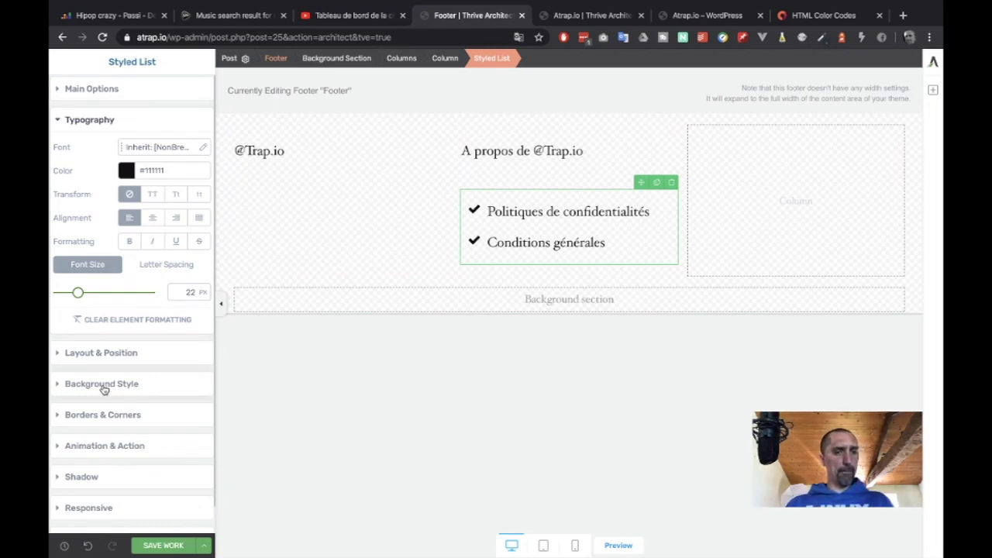
pyautogui.click(116, 354)
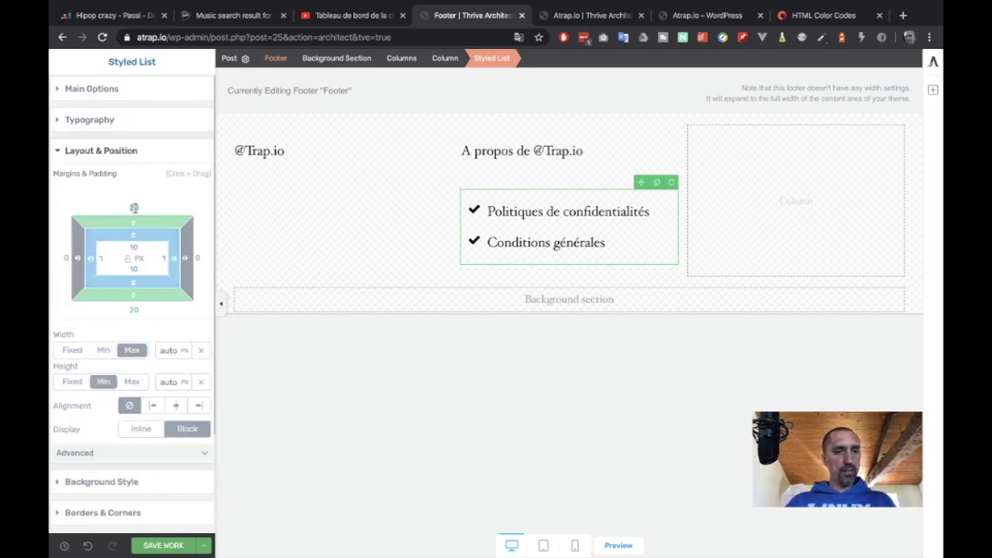
pyautogui.moveTo(133, 208); pyautogui.dragTo(134, 216)
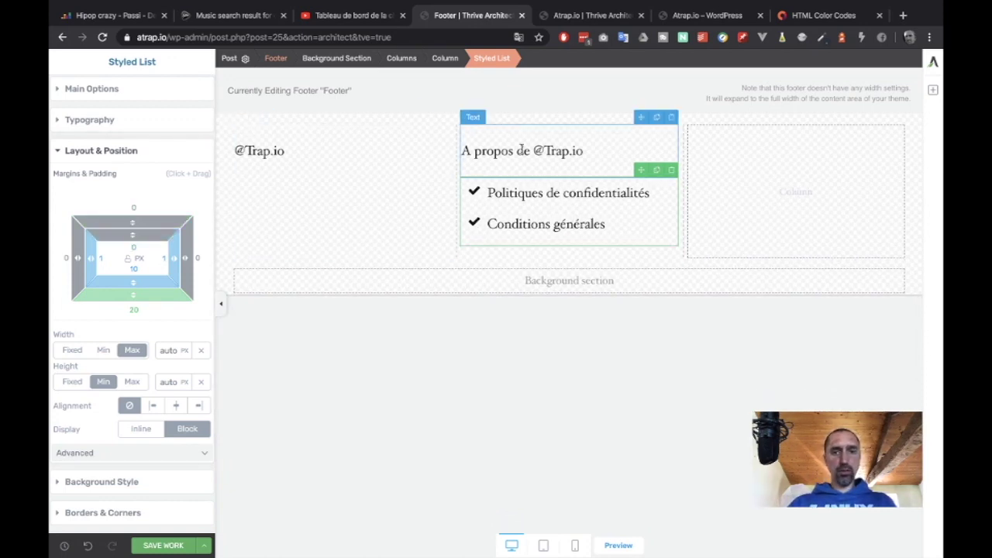
pyautogui.click(520, 152)
pyautogui.click(124, 91)
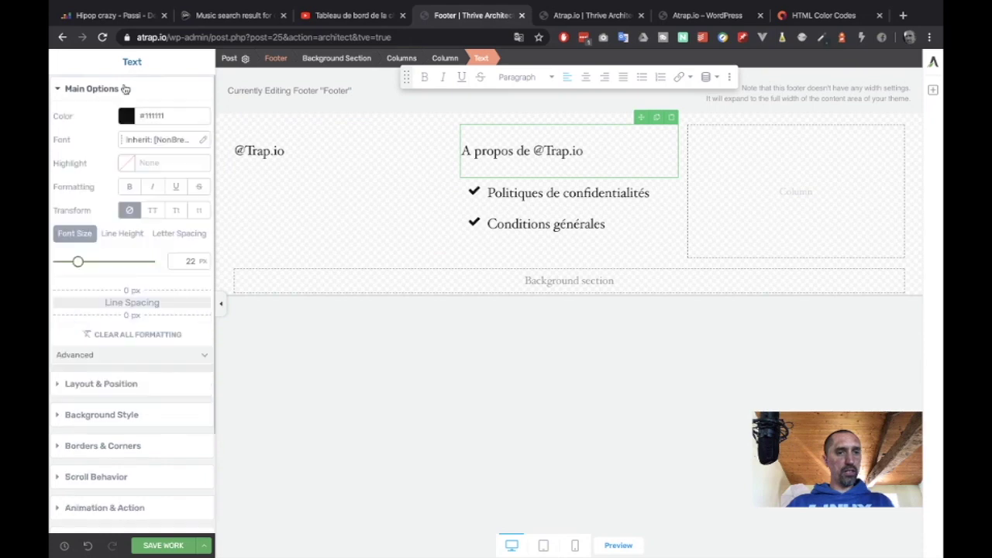
pyautogui.moveTo(125, 344); pyautogui.dragTo(125, 329)
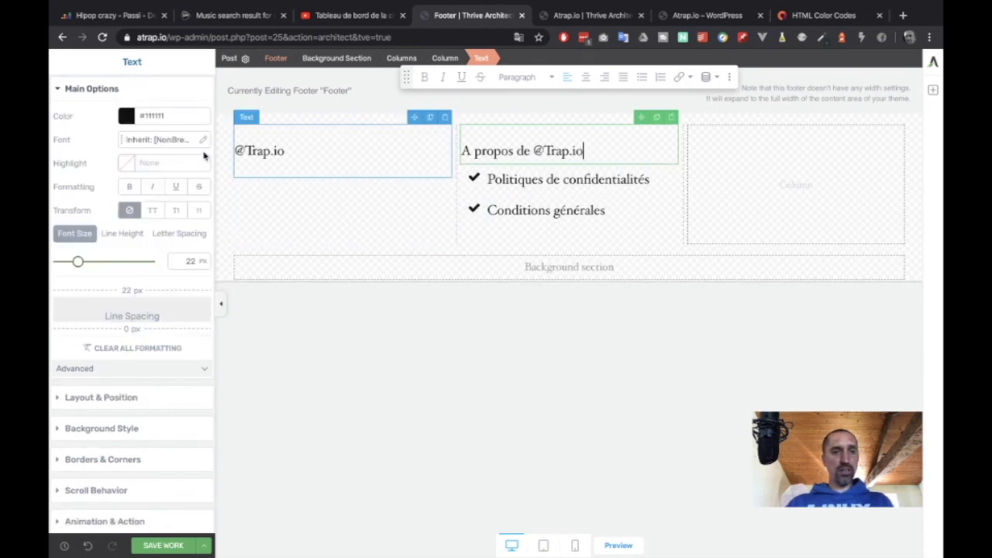
pyautogui.click(130, 187)
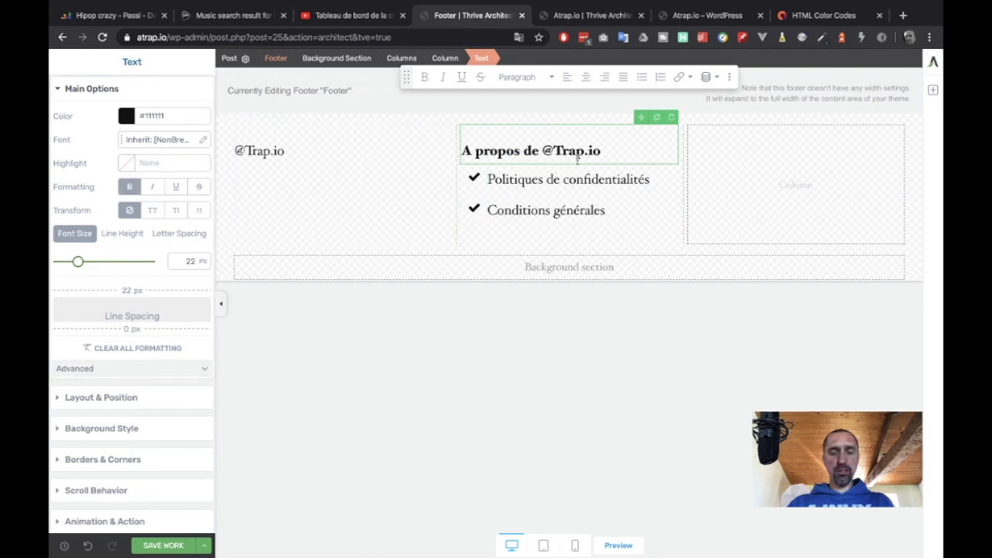
pyautogui.click(506, 314)
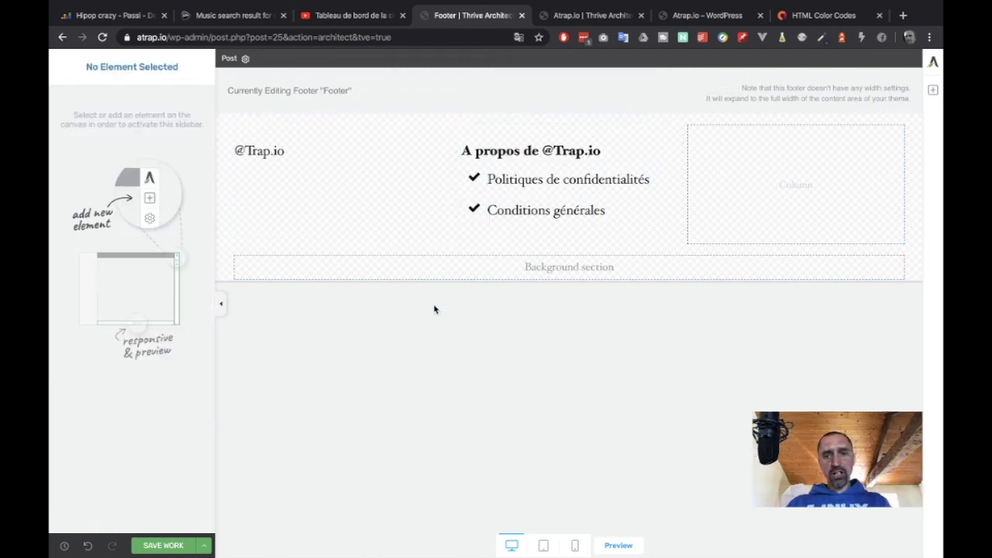
# Step: Open nico-develop.com in a new browser tab, copy the three-line Facebook disclaimer from its footer, and close the tab
pyautogui.click(899, 15)
pyautogui.write('ni')
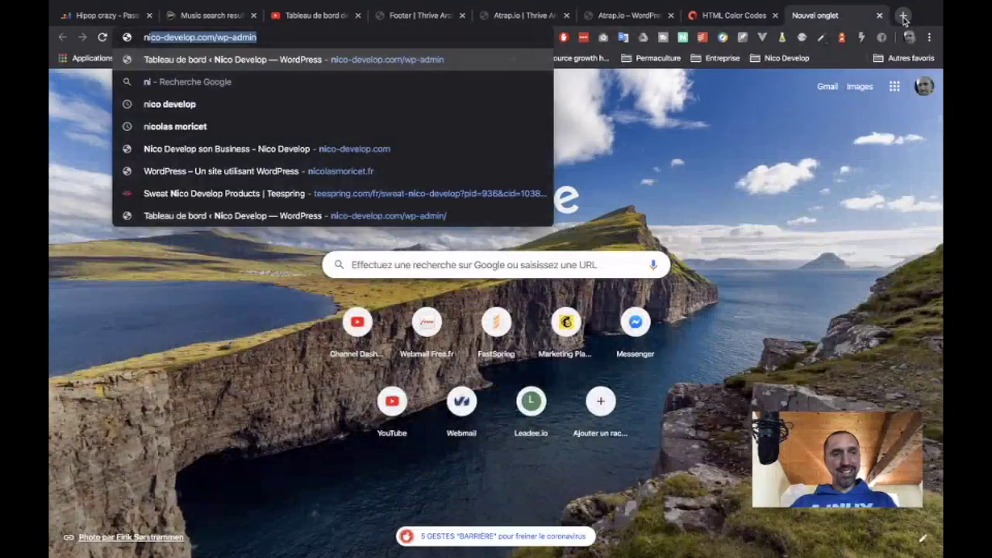
pyautogui.write('co-develop.com/')
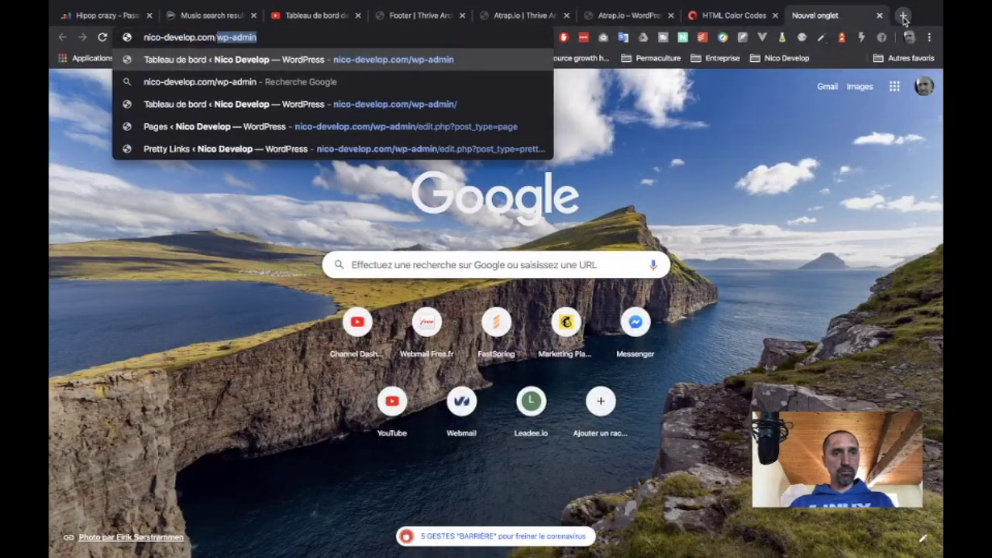
pyautogui.press('BackSpace')
pyautogui.press('Return')
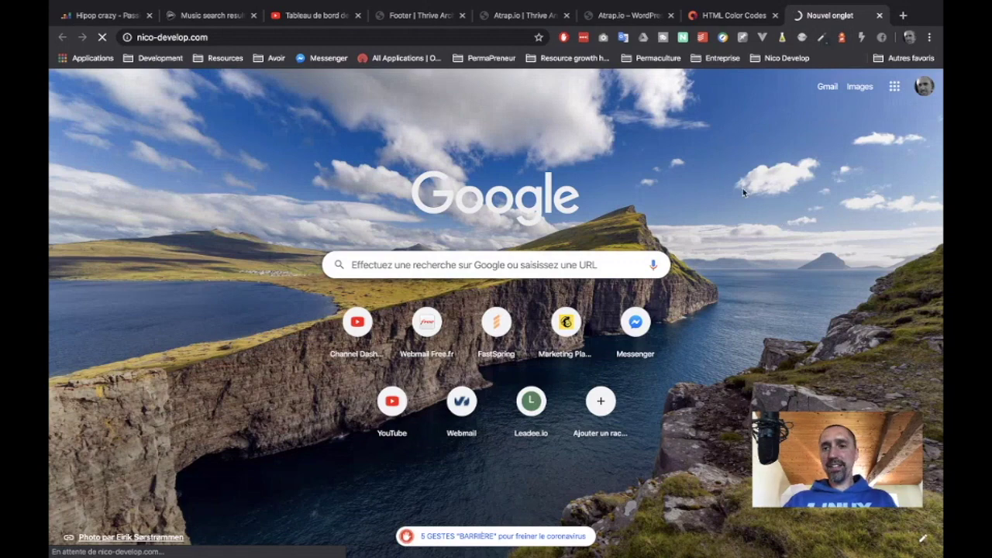
pyautogui.scroll(-10, 737, 191)
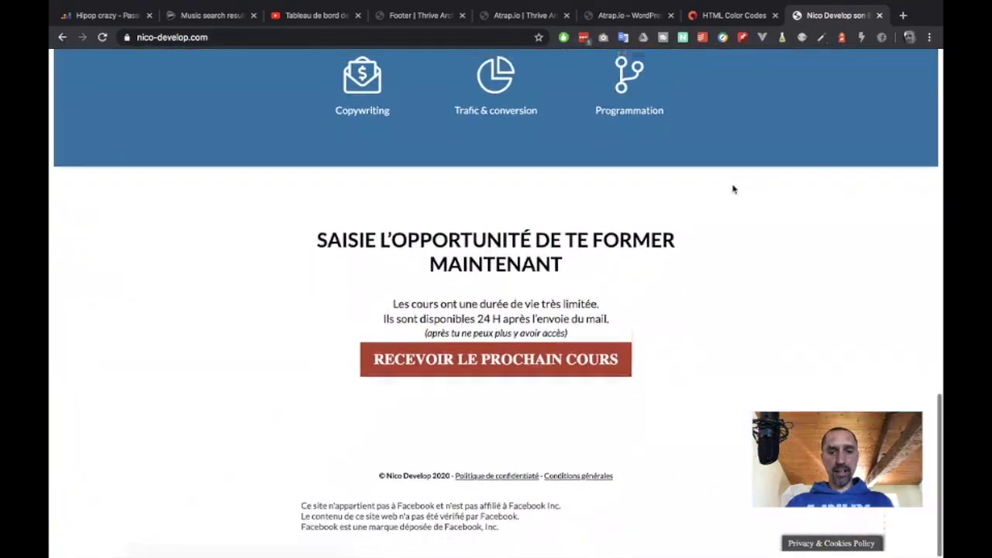
pyautogui.moveTo(490, 534); pyautogui.dragTo(304, 515)
pyautogui.hotkey('ctrl', 'c')
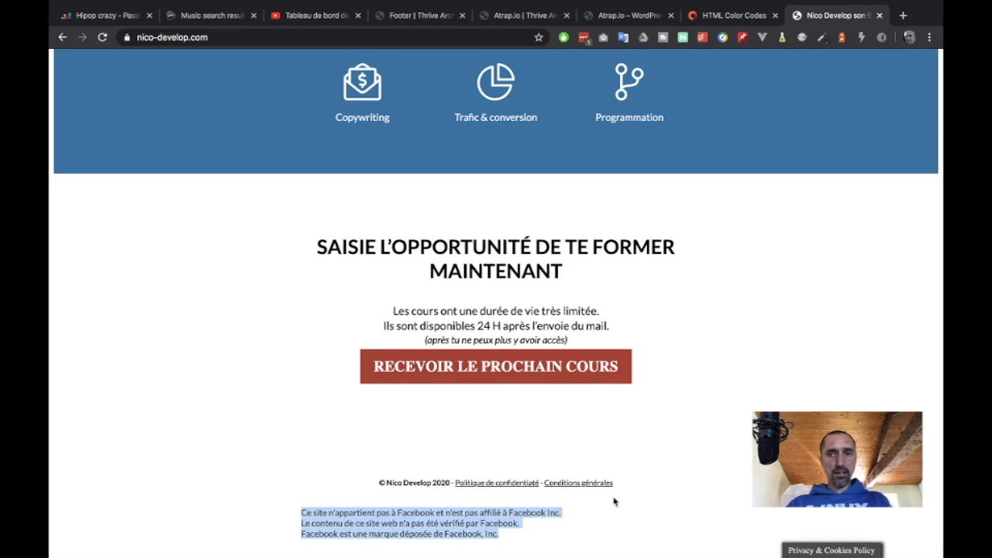
pyautogui.hotkey('ctrl', 'w')
# Step: Return to the footer editor and add a text element to the lower background section
pyautogui.click(599, 19)
pyautogui.click(708, 17)
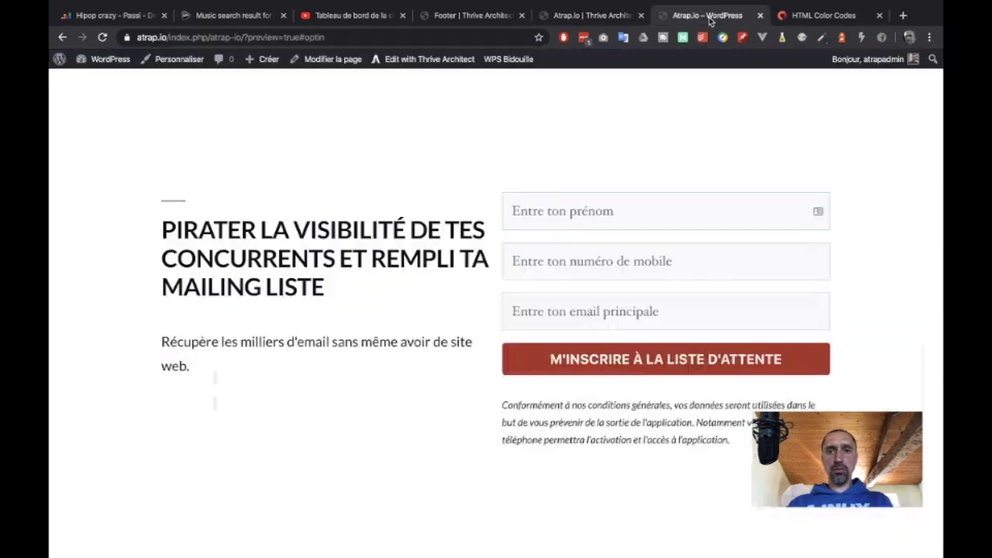
pyautogui.click(559, 17)
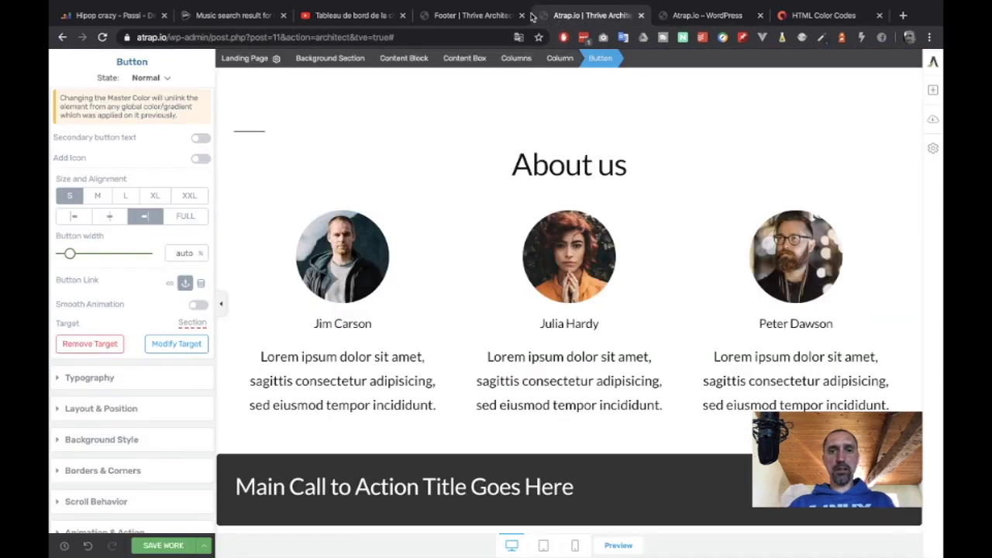
pyautogui.click(476, 17)
pyautogui.click(459, 274)
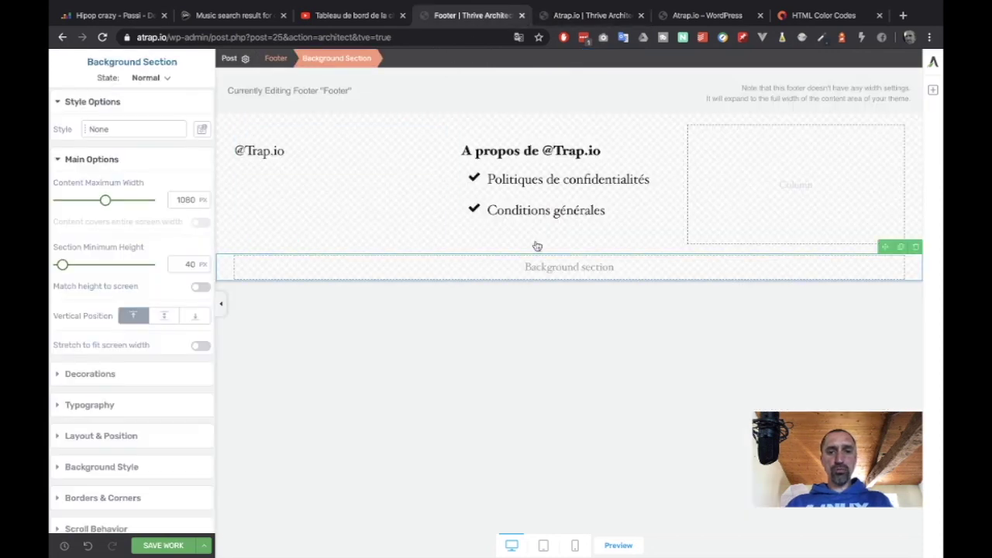
pyautogui.click(933, 90)
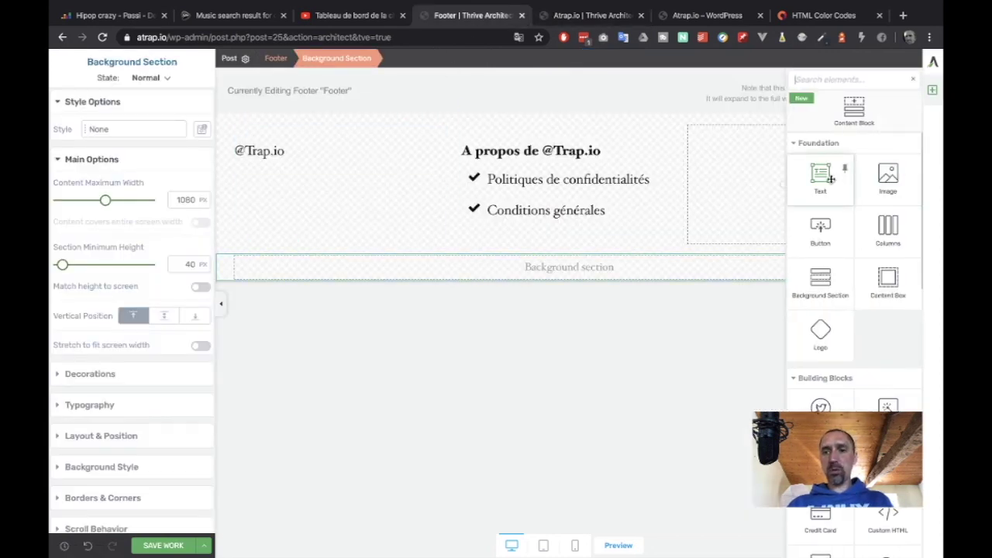
pyautogui.moveTo(846, 186); pyautogui.dragTo(594, 275)
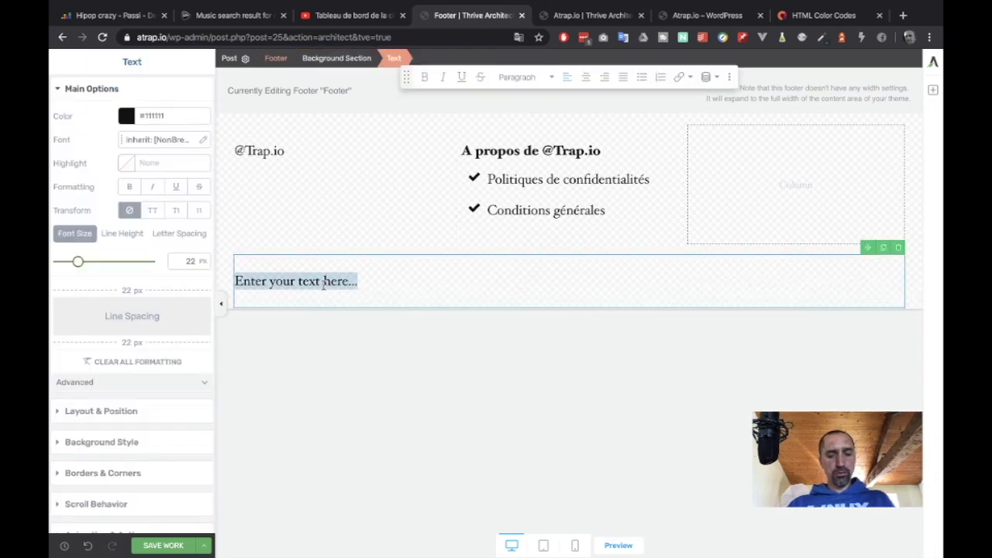
# Step: Paste the three-line Facebook disclaimer into the new text element and format it in italics at 14 px
pyautogui.hotkey('ctrl', 'v')
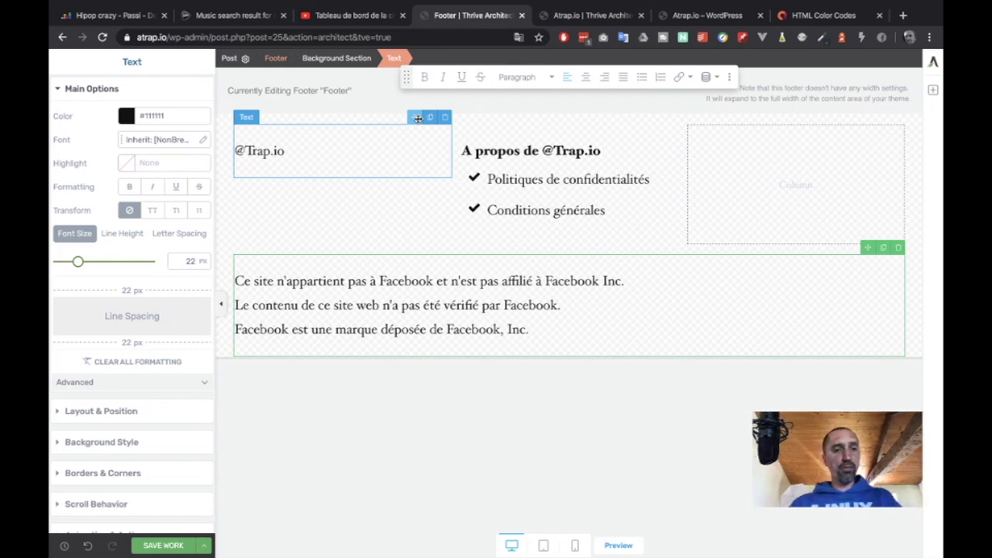
pyautogui.click(153, 186)
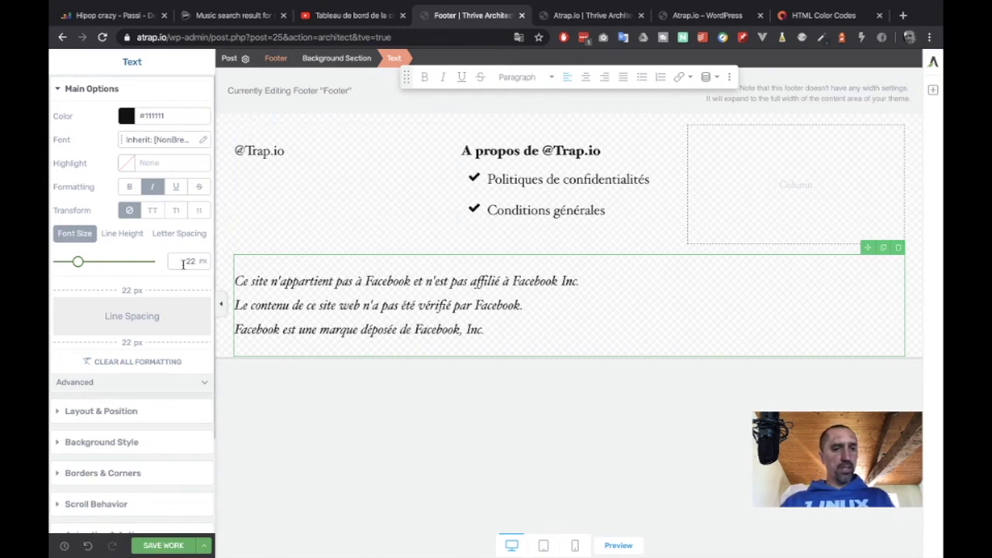
pyautogui.write('14')
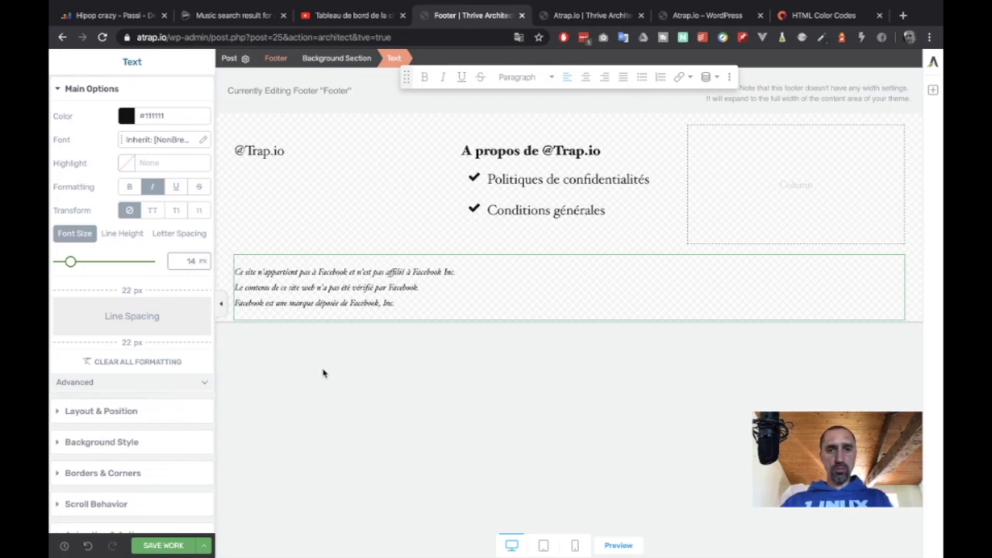
# Step: Set the disclaimer's line spacing to 0 px above and 50 px below, and save the footer
pyautogui.click(170, 547)
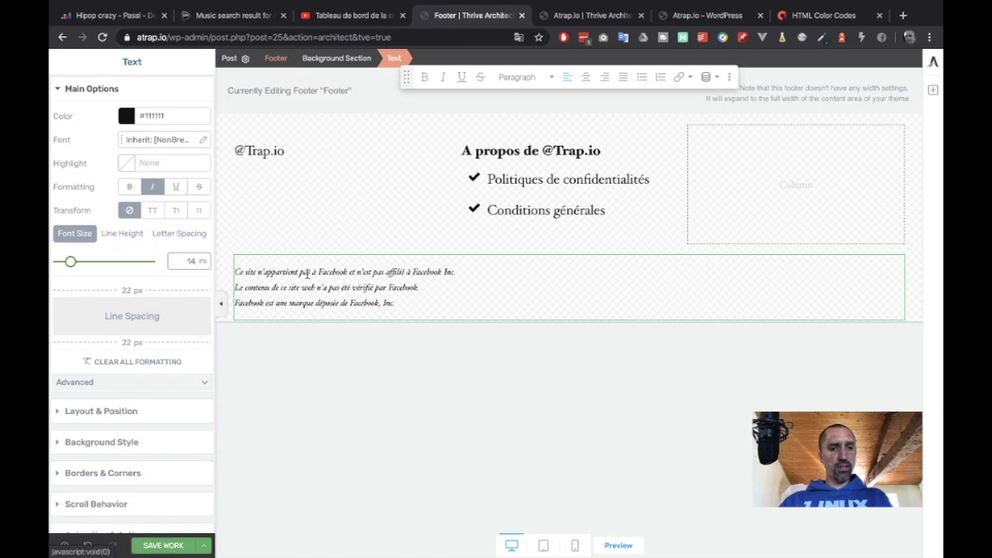
pyautogui.moveTo(132, 290); pyautogui.dragTo(144, 347)
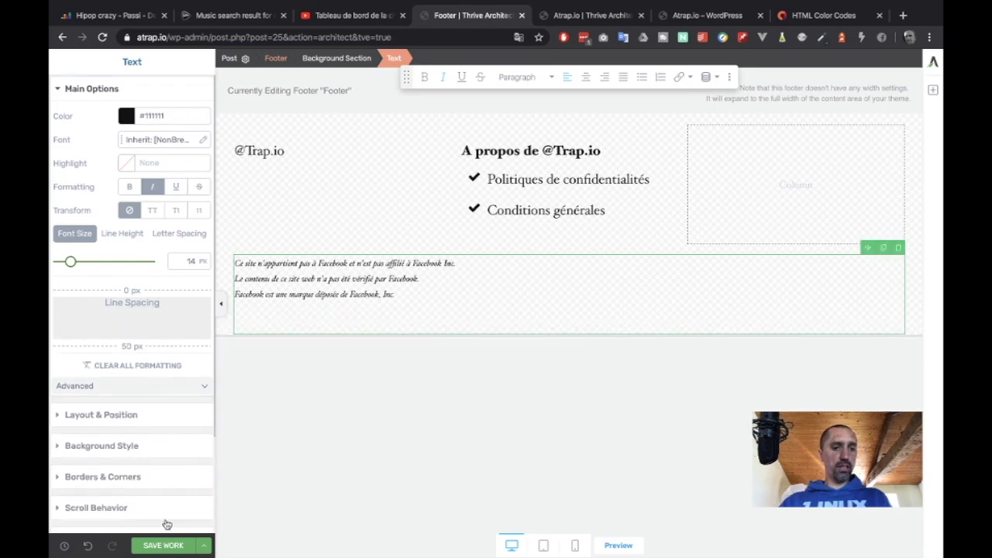
pyautogui.click(163, 545)
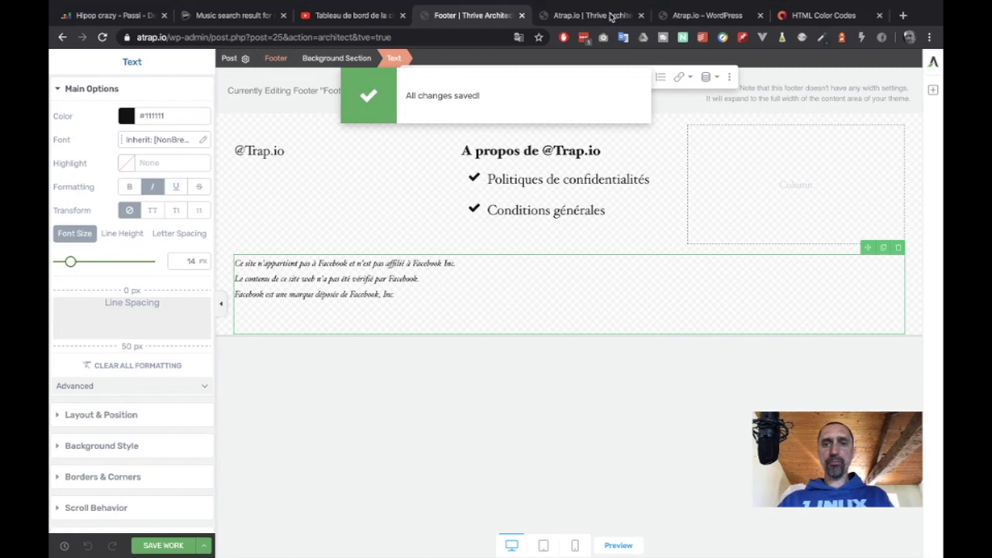
# Step: Close the footer editor and reload the Atrap.io landing page in Thrive Architect
pyautogui.click(593, 15)
pyautogui.click(473, 14)
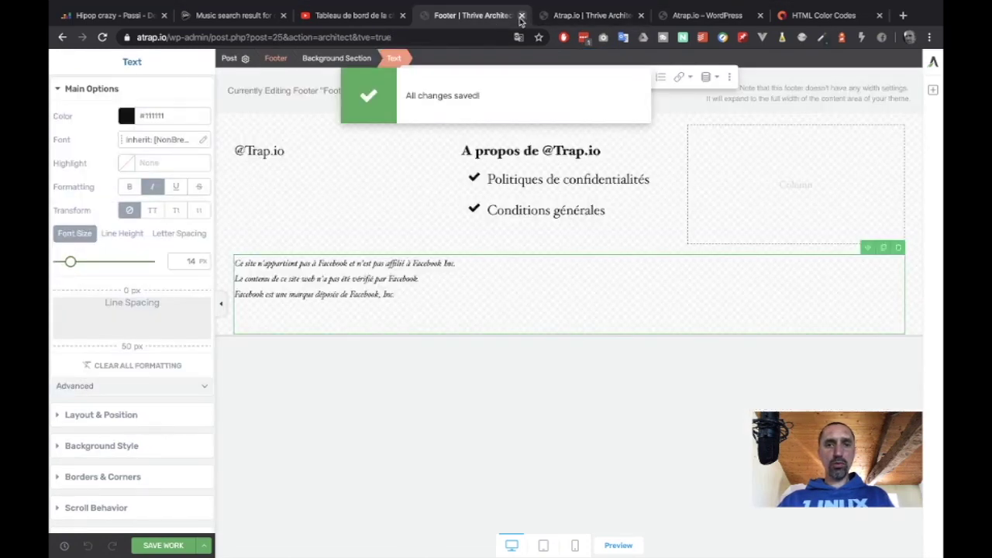
pyautogui.click(522, 16)
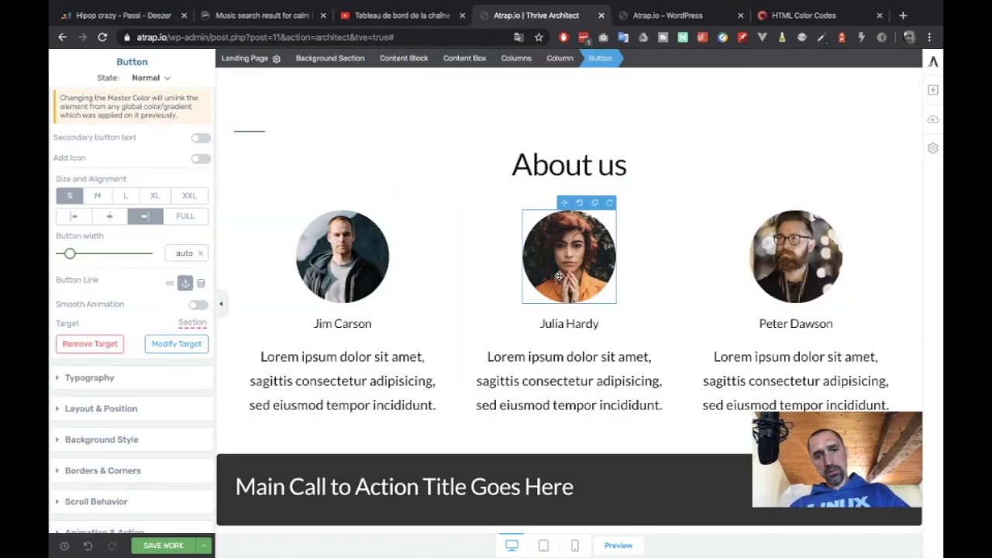
pyautogui.press('super+r')
pyautogui.click(518, 192)
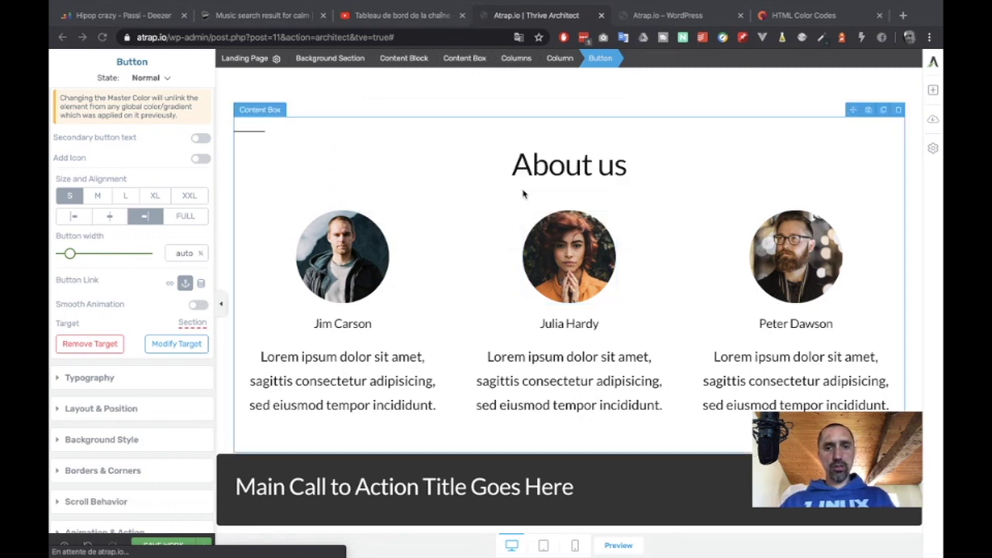
pyautogui.press('super+s')
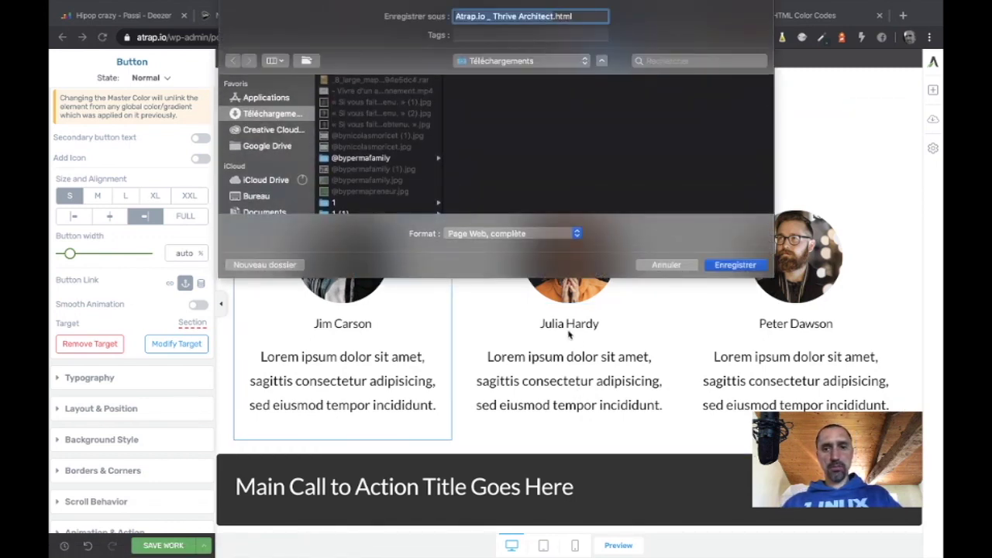
pyautogui.click(666, 266)
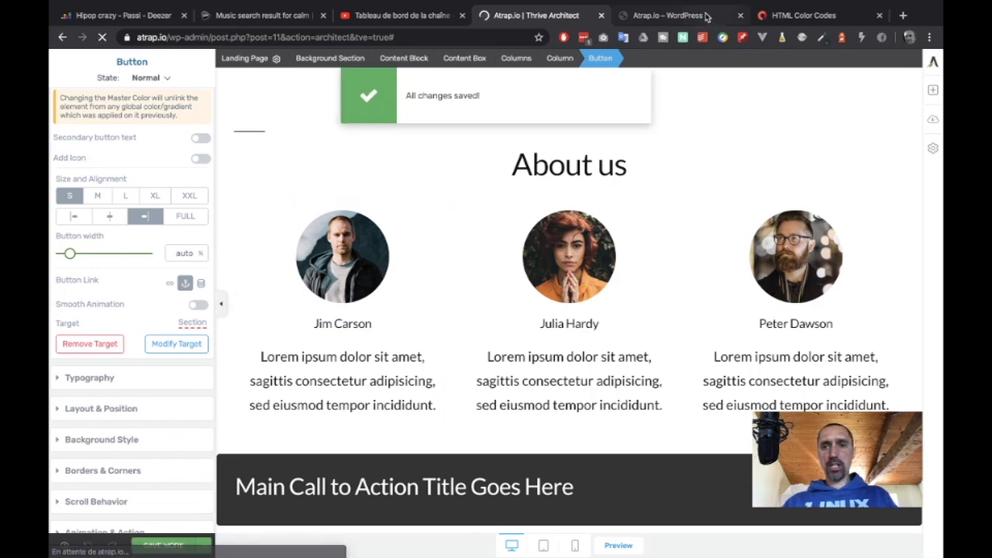
pyautogui.press('super+r')
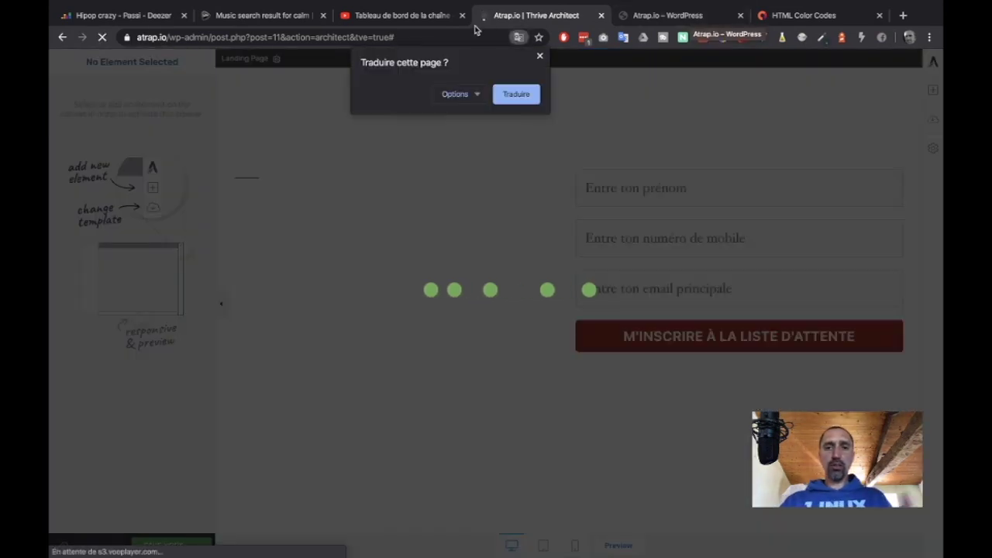
pyautogui.click(541, 55)
# Step: Close the old Atrap.io page preview and return to the landing page editor
pyautogui.click(667, 14)
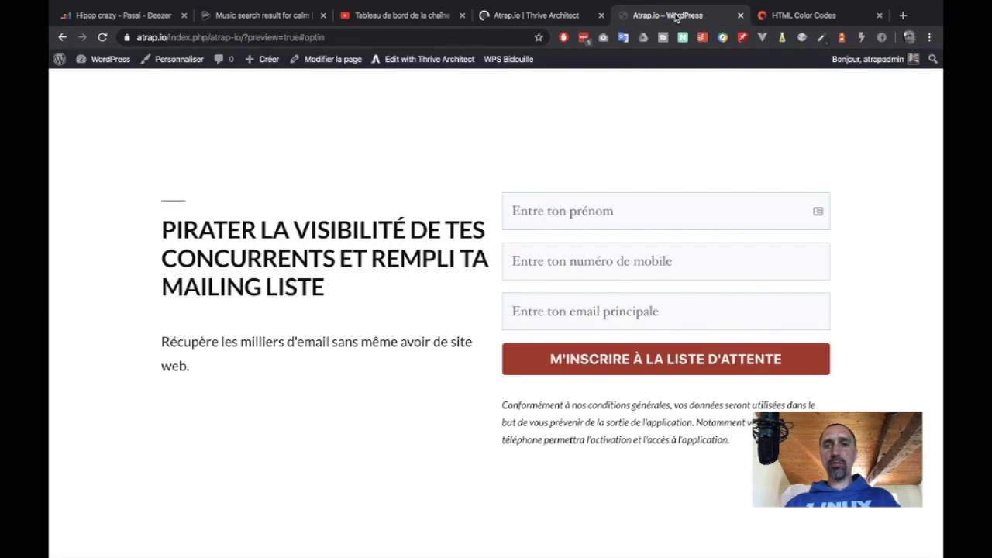
pyautogui.click(741, 15)
pyautogui.click(536, 19)
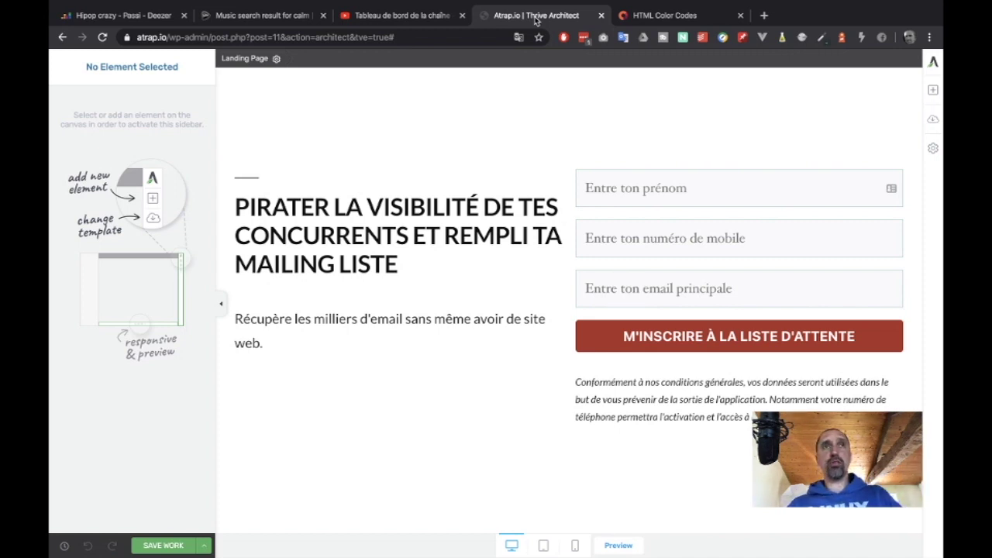
pyautogui.click(933, 89)
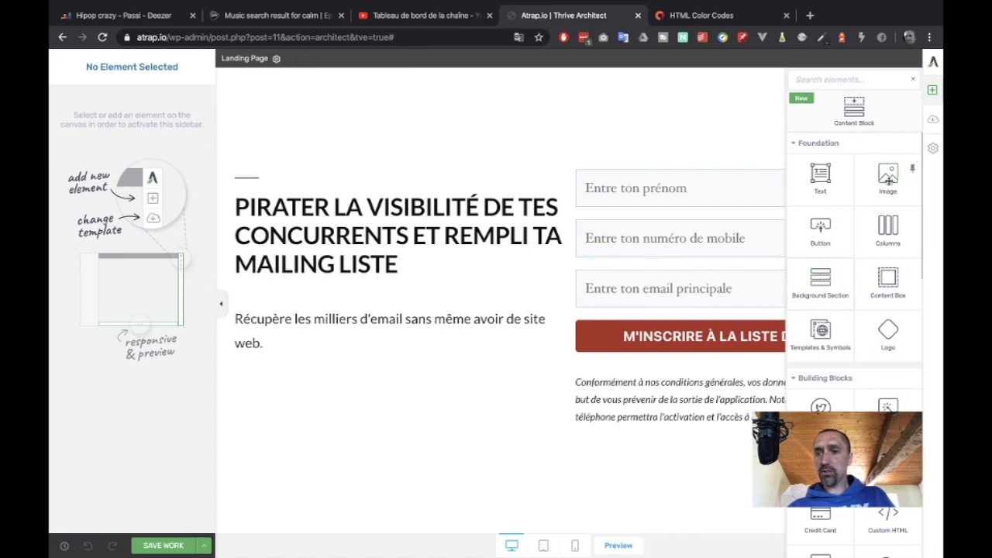
pyautogui.click(932, 148)
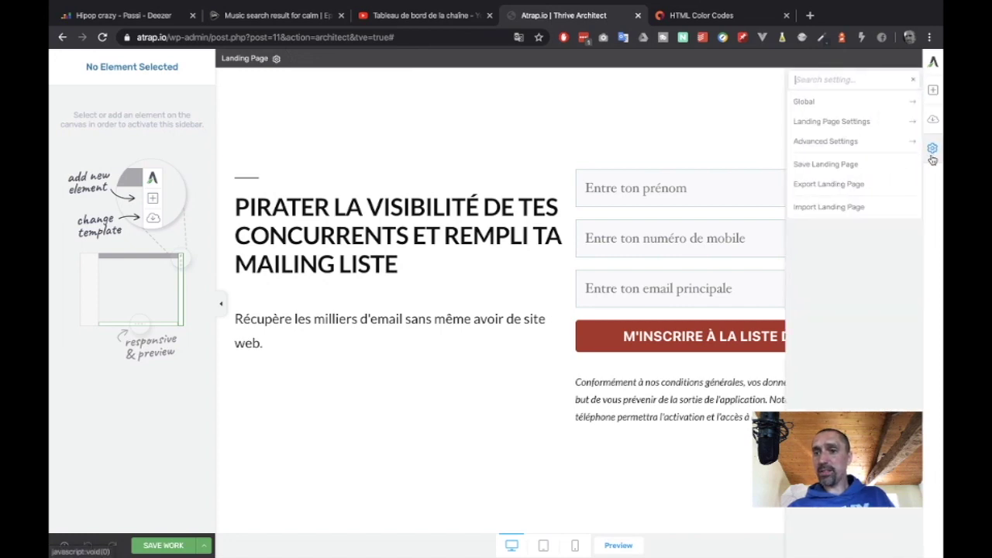
pyautogui.click(814, 101)
pyautogui.click(856, 161)
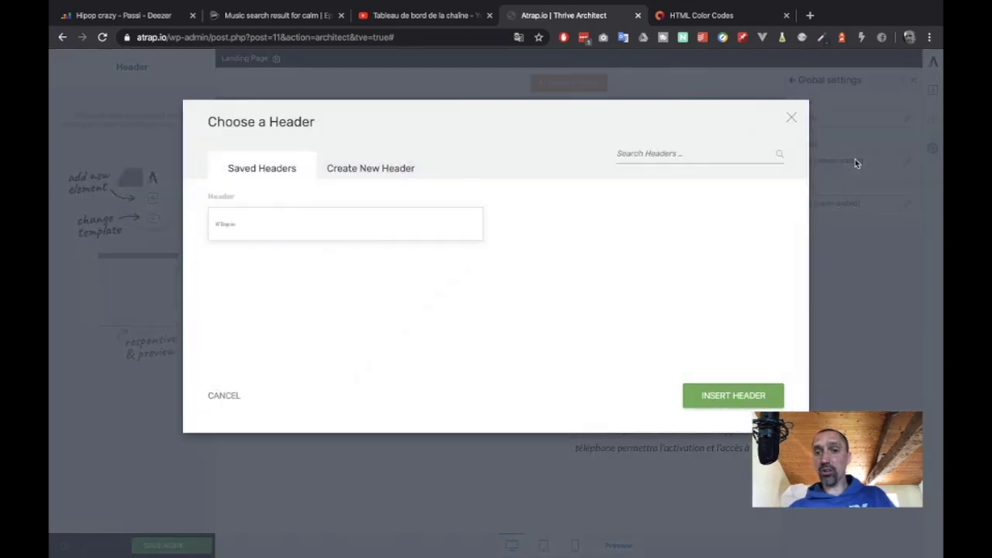
pyautogui.click(686, 386)
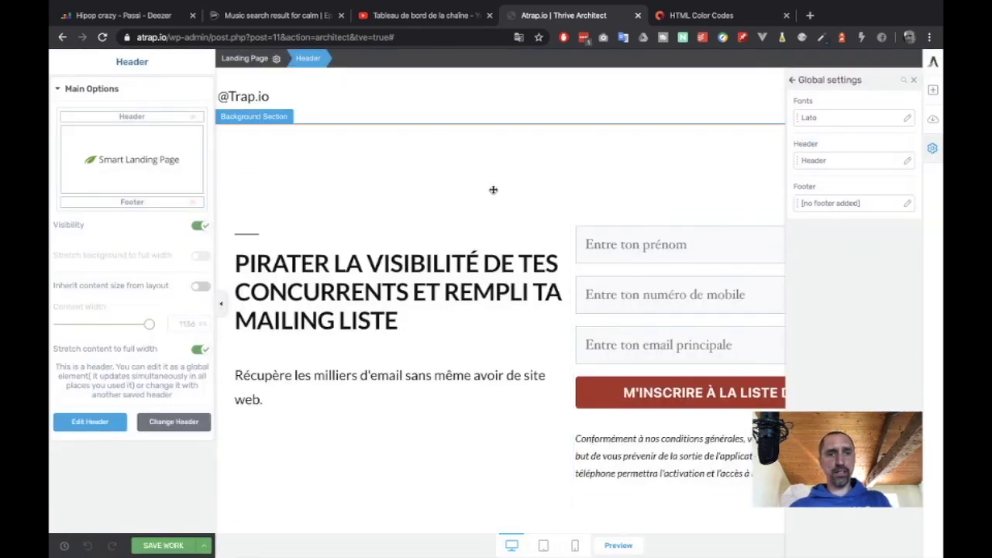
pyautogui.click(398, 186)
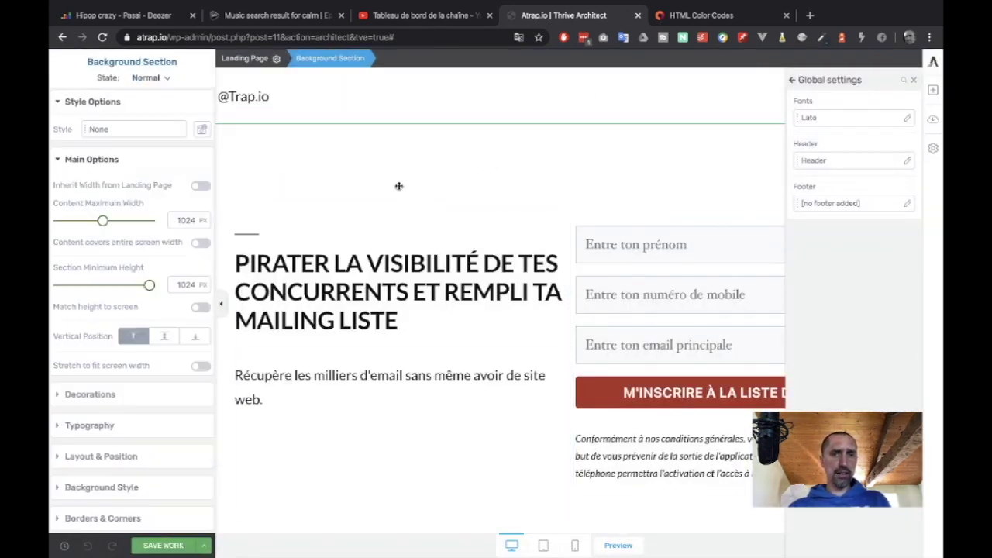
pyautogui.click(381, 104)
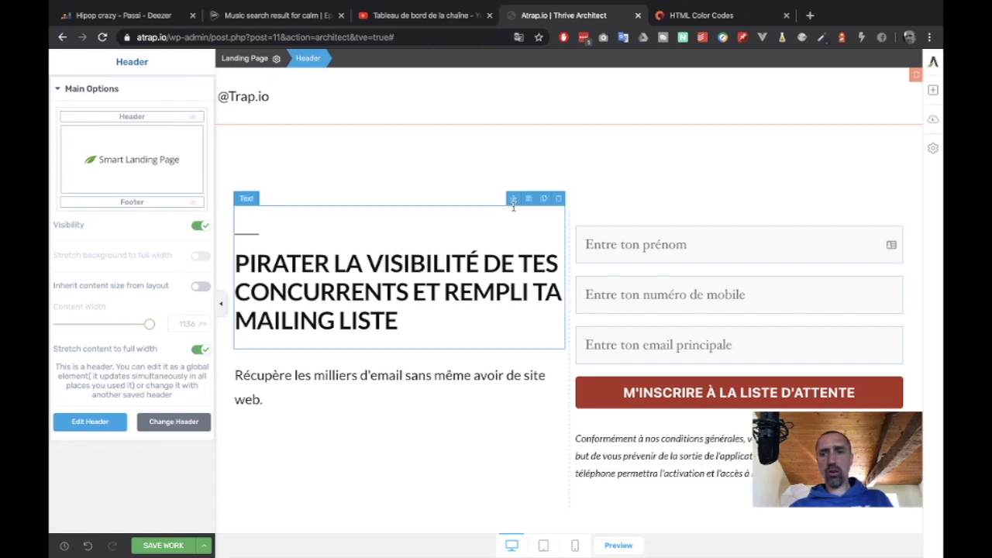
# Step: Insert the saved three-column footer into the landing page through the global settings
pyautogui.scroll(-1, 879, 164)
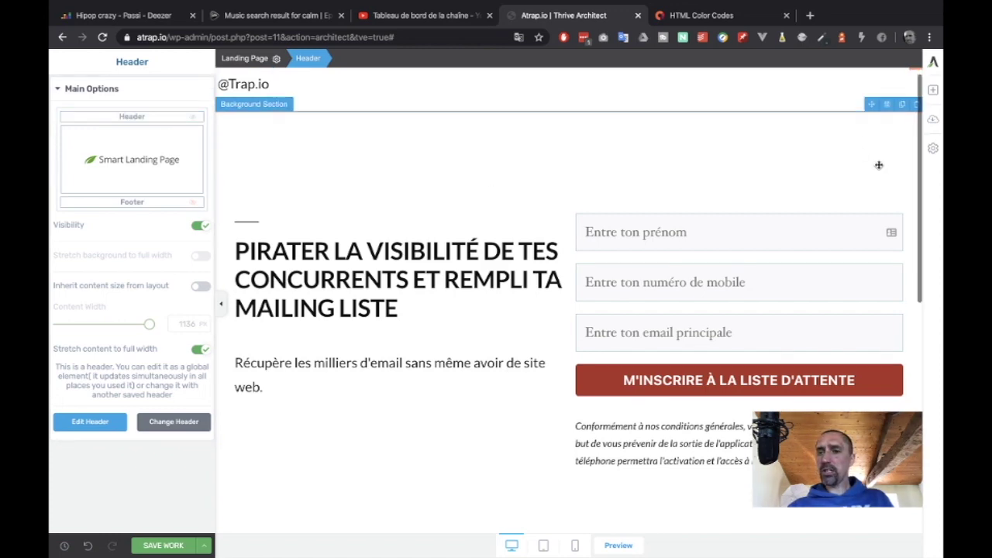
pyautogui.click(933, 148)
pyautogui.click(837, 211)
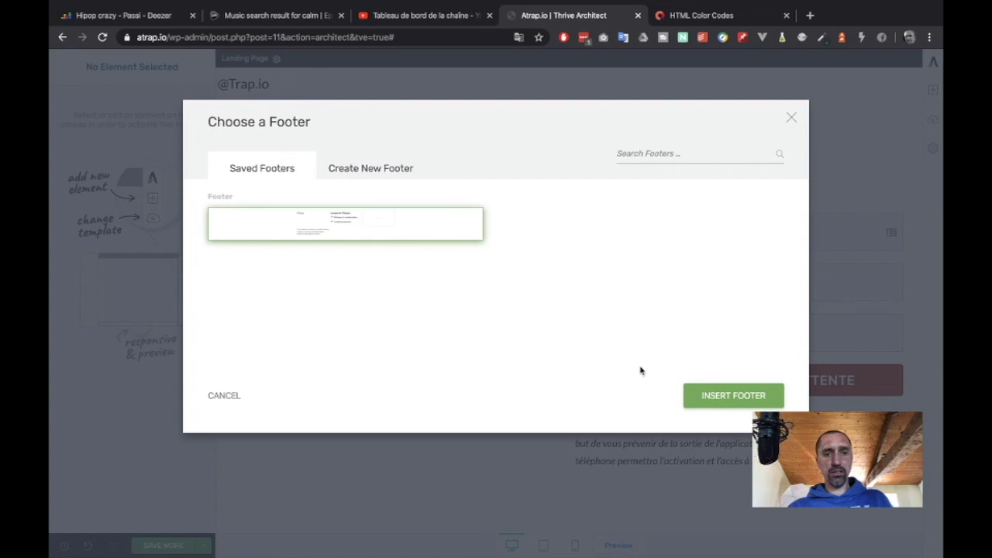
pyautogui.click(709, 396)
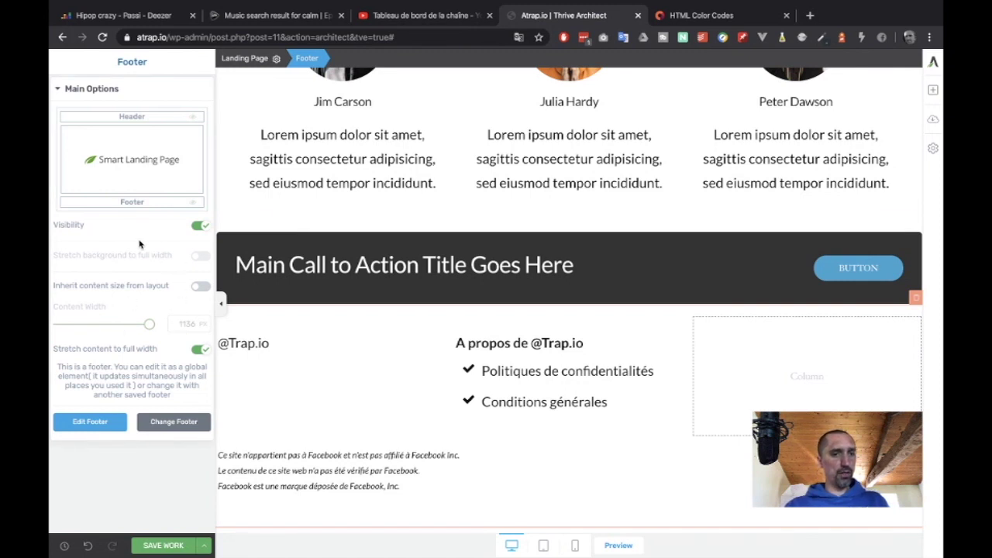
# Step: Turn off full-width content stretching for the footer, set its content width to 1080 px, then save and preview the page
pyautogui.click(201, 351)
pyautogui.doubleClick(189, 324)
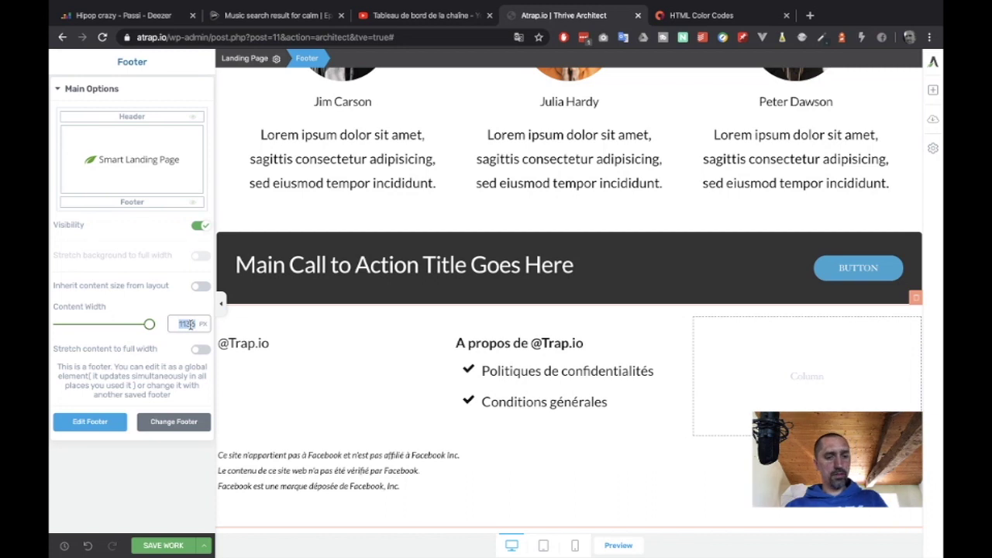
pyautogui.write('1080')
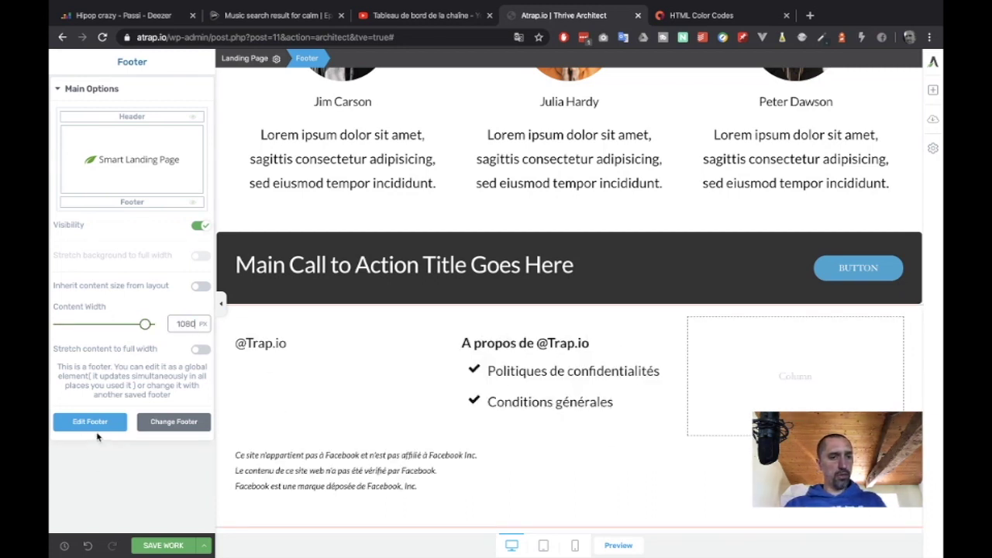
pyautogui.click(163, 546)
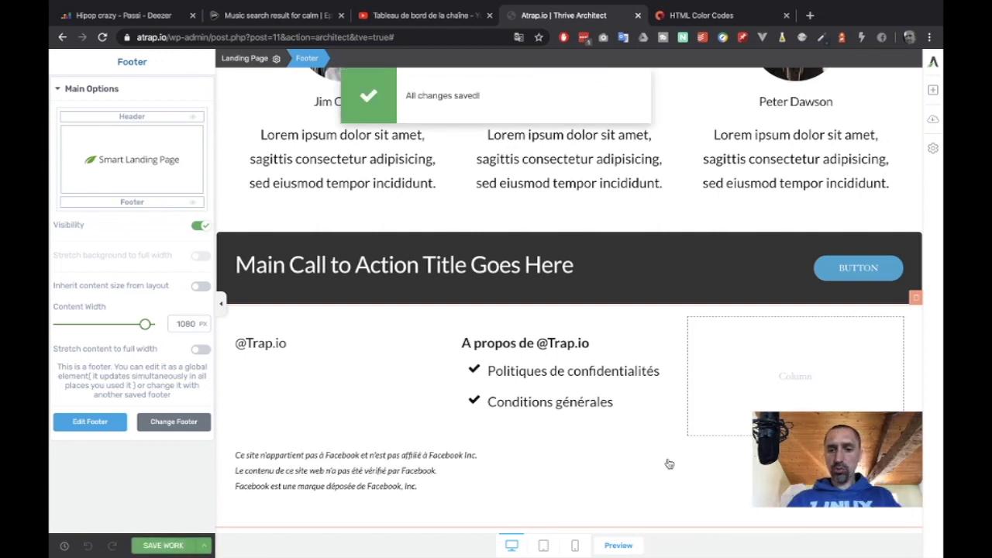
pyautogui.click(619, 546)
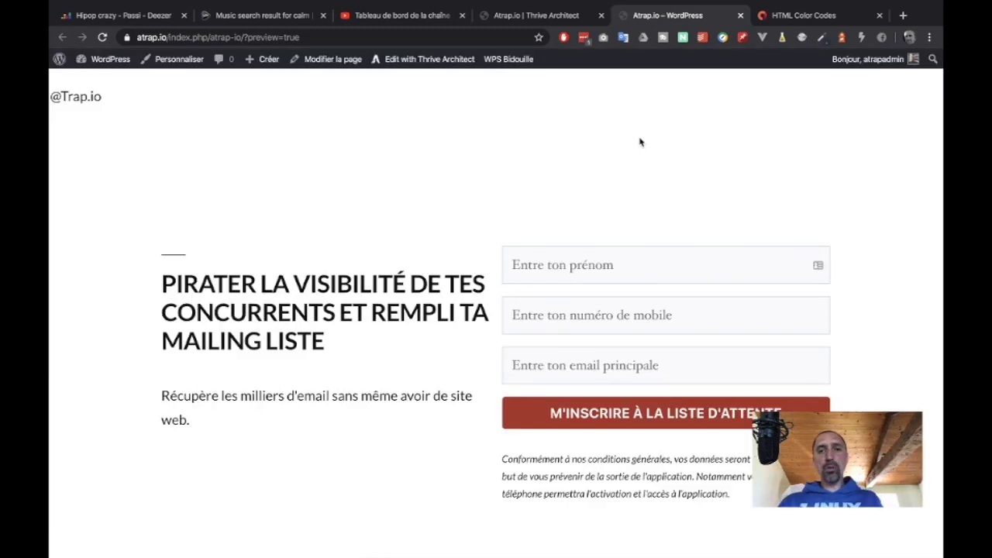
# Step: Return to the editor, turn off full-width content stretching for the header, set its content width to 1080 px, and save
pyautogui.click(520, 15)
pyautogui.click(128, 118)
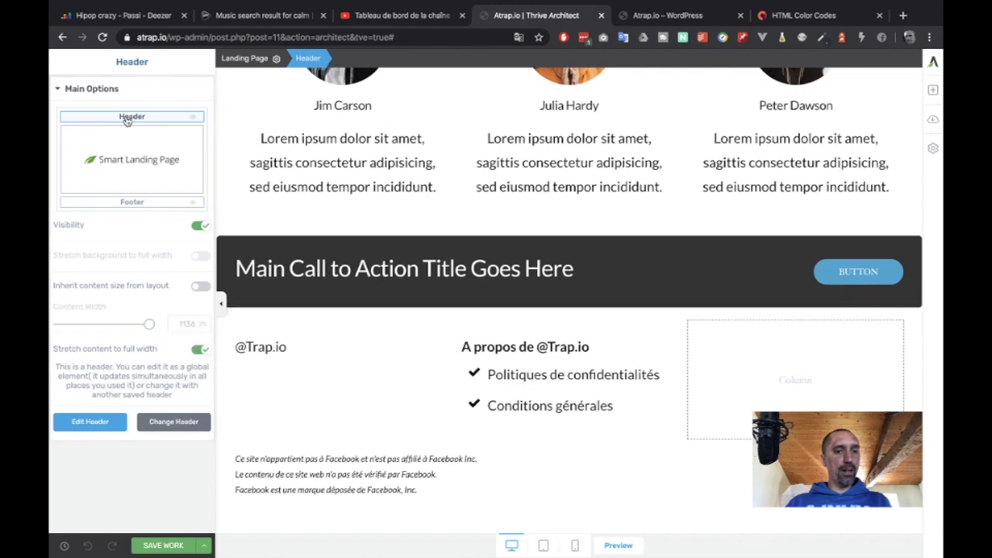
pyautogui.click(200, 349)
pyautogui.doubleClick(186, 324)
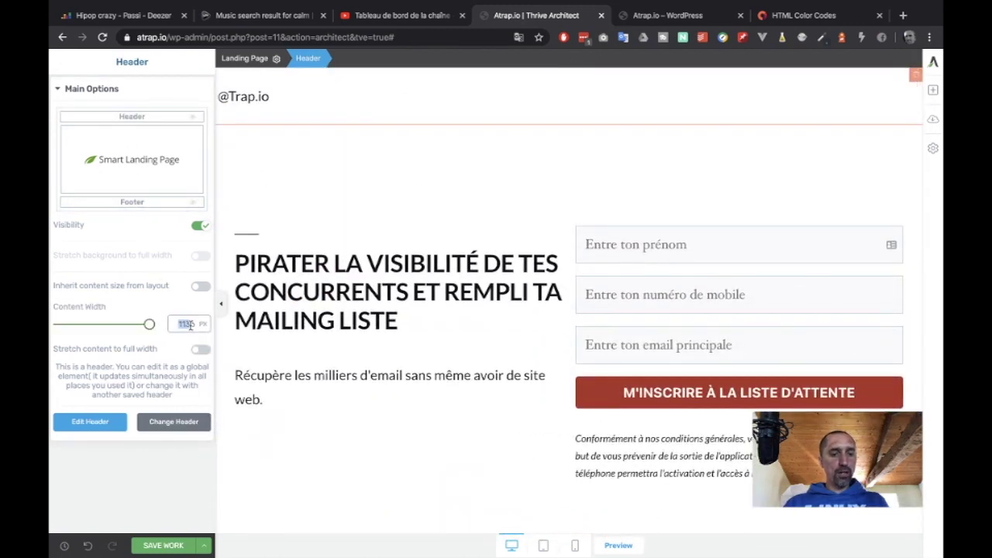
pyautogui.write('1080')
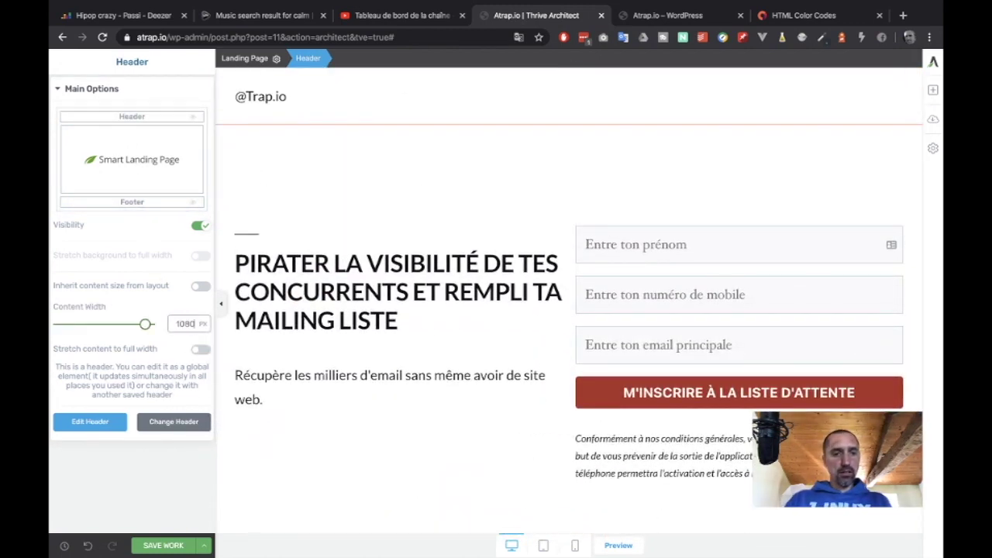
pyautogui.click(163, 545)
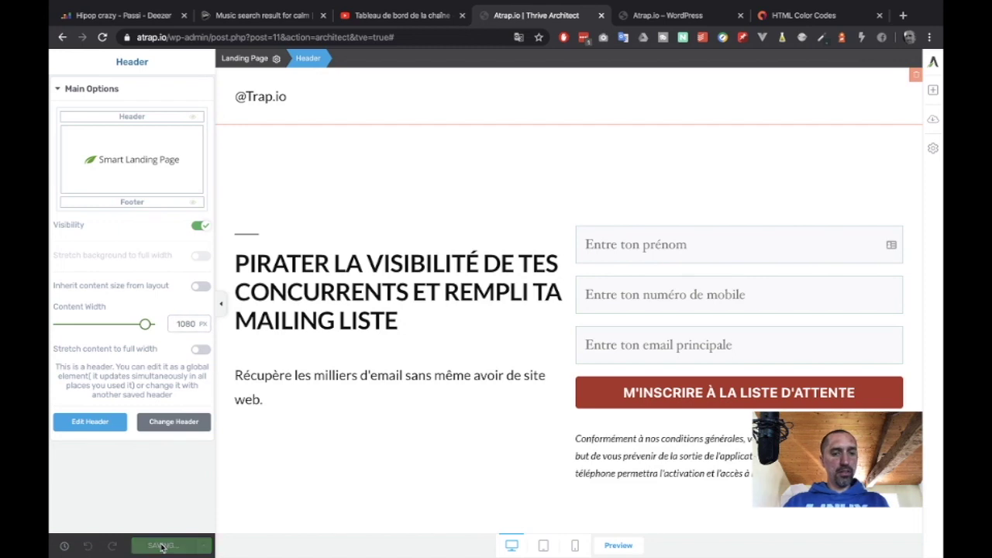
# Step: Reload the page preview and check the header and footer alignment down the whole page
pyautogui.click(663, 15)
pyautogui.press('super+r')
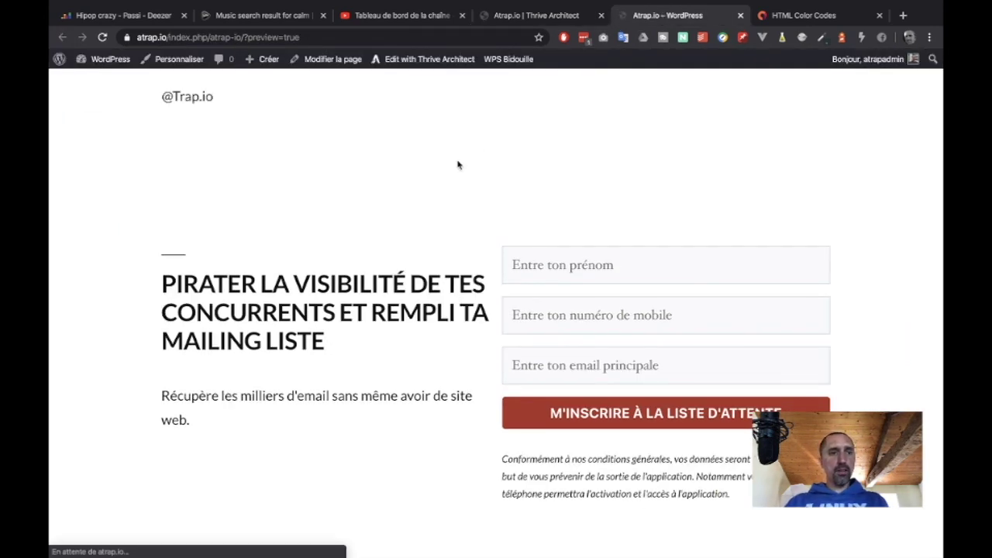
pyautogui.scroll(-9, 415, 157)
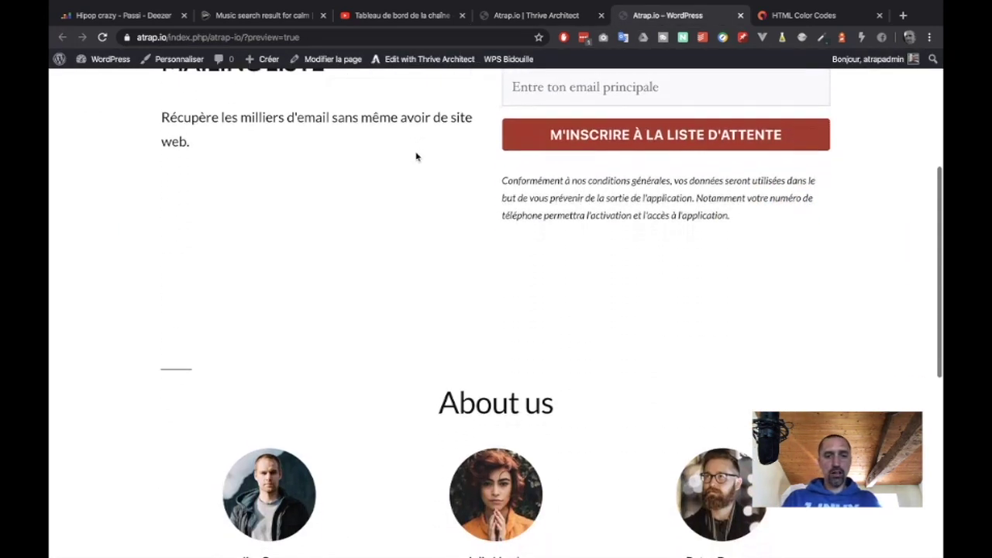
pyautogui.scroll(-1, 416, 157)
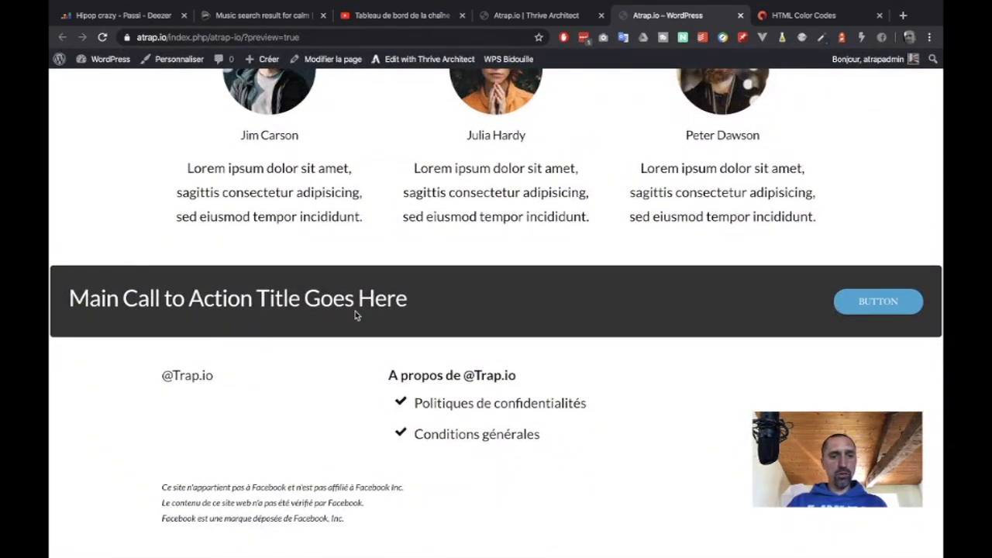
# Step: Return to the editor, turn off inherited width and full-screen content for the call-to-action section, set its content maximum width to 1080 px, and save
pyautogui.hotkey('ctrl', 'shift', 'Tab')
pyautogui.scroll(-10, 355, 450)
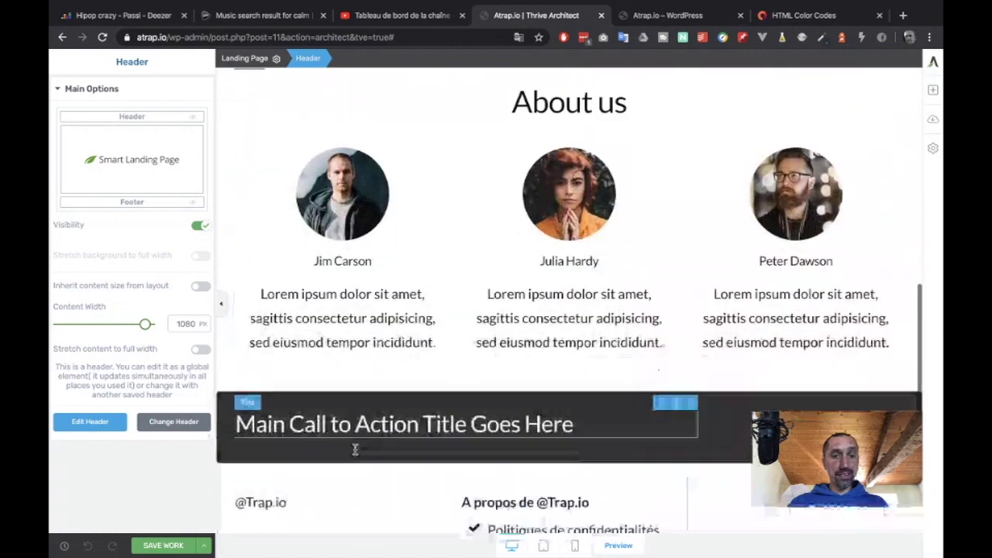
pyautogui.scroll(-2, 355, 450)
pyautogui.click(228, 250)
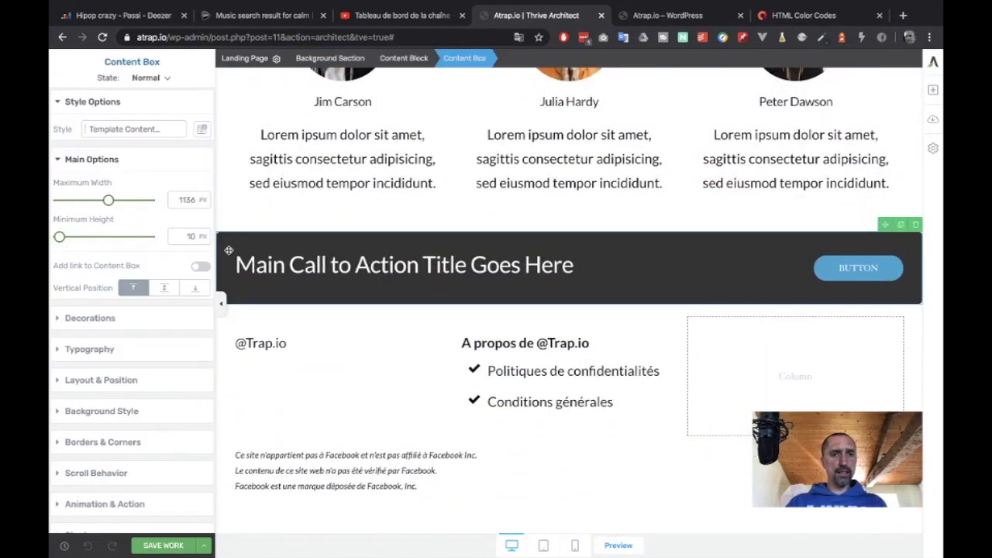
pyautogui.click(343, 58)
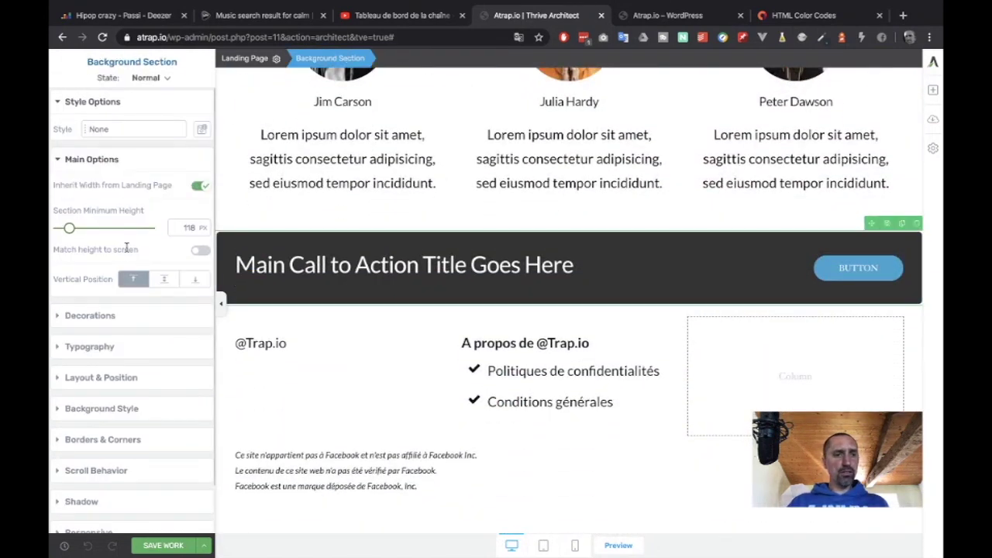
pyautogui.click(199, 188)
pyautogui.click(200, 243)
pyautogui.doubleClick(186, 221)
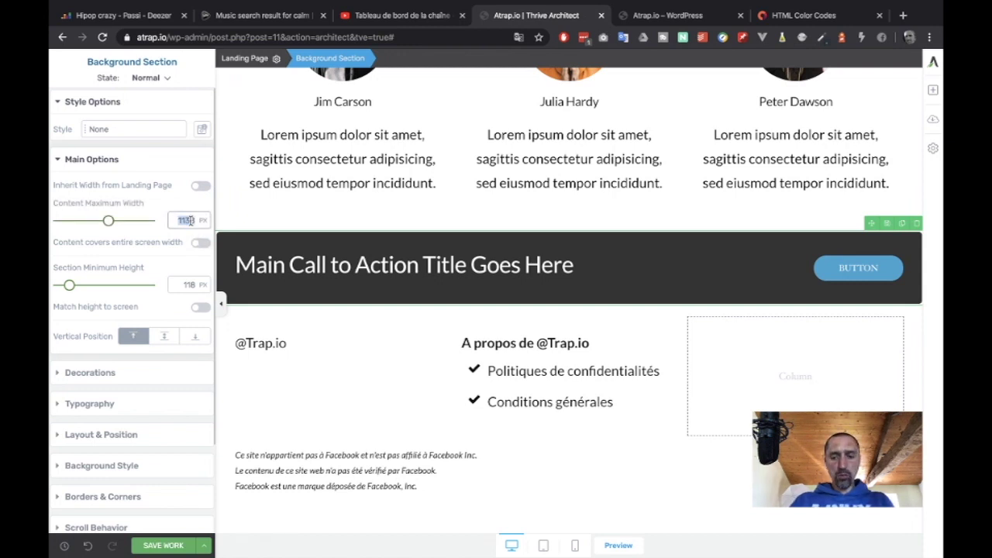
pyautogui.write('1080')
pyautogui.click(182, 544)
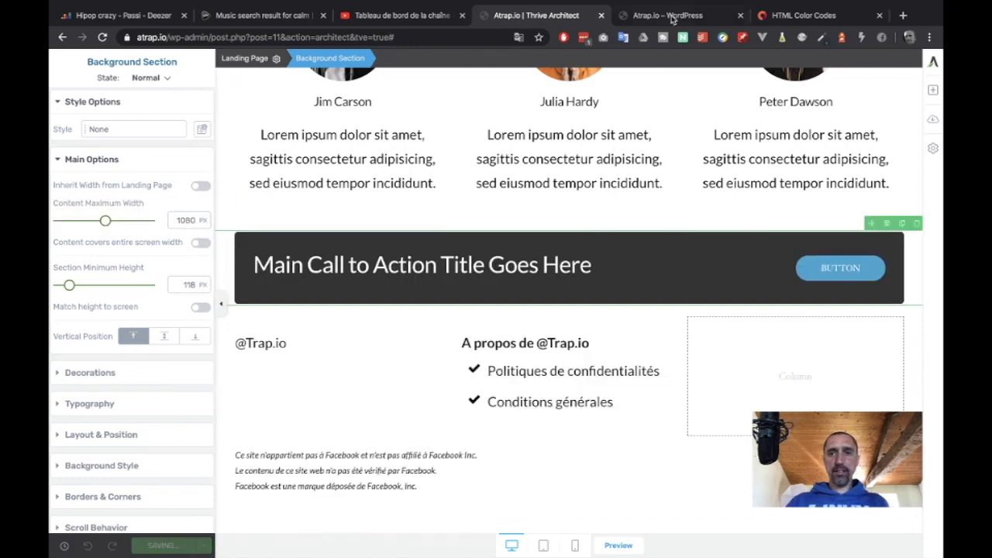
# Step: Reload the page preview and check the call-to-action bar's alignment with the header, form and footer
pyautogui.click(695, 15)
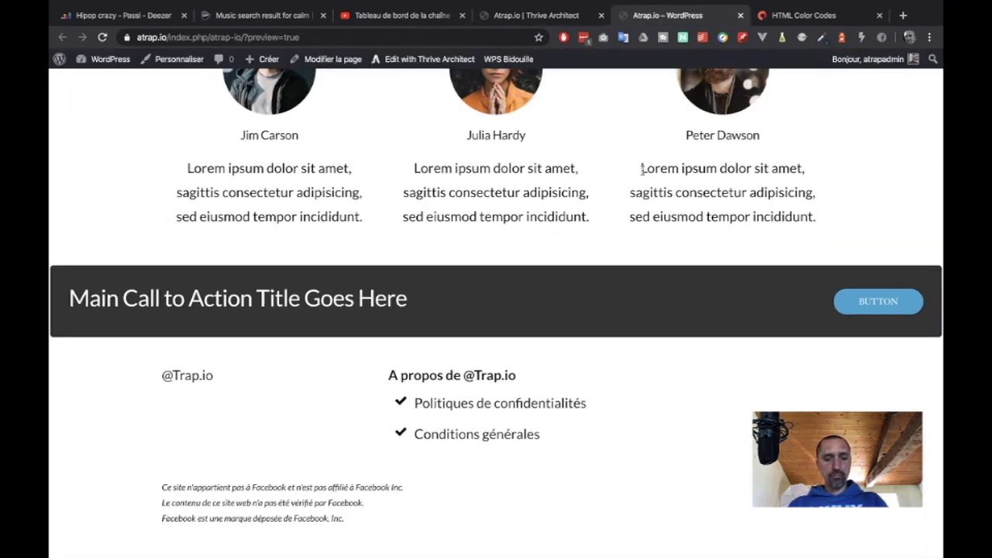
pyautogui.press('super+r')
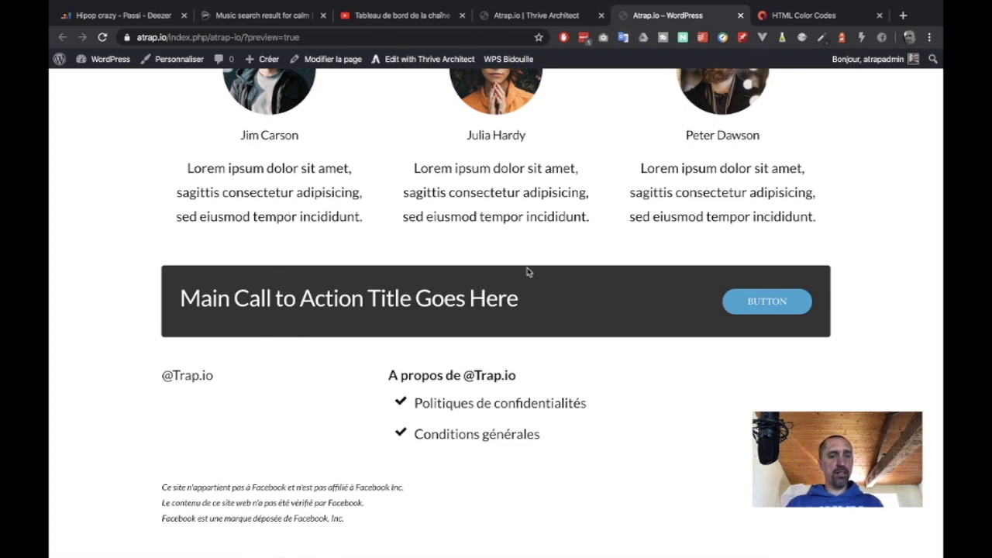
pyautogui.scroll(10, 635, 277)
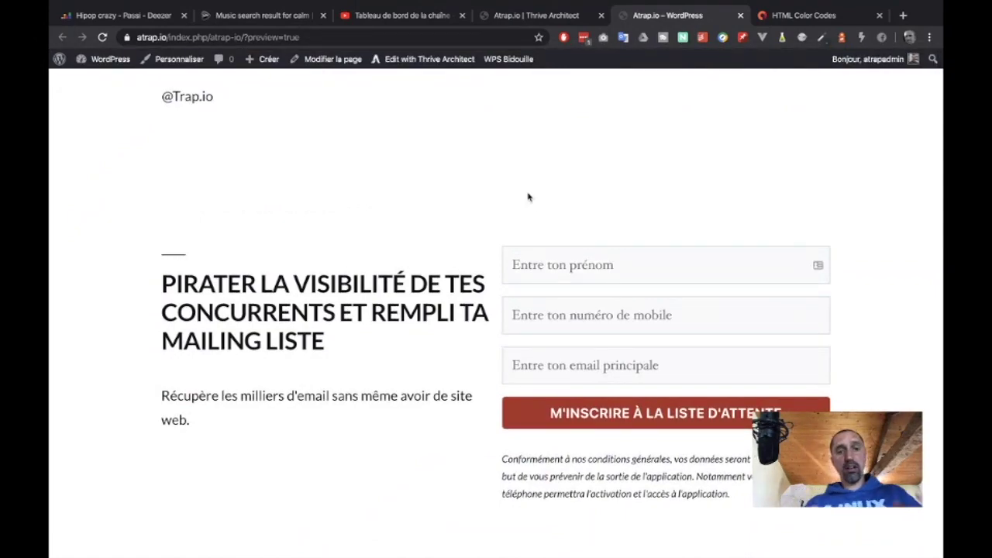
pyautogui.scroll(-10, 528, 197)
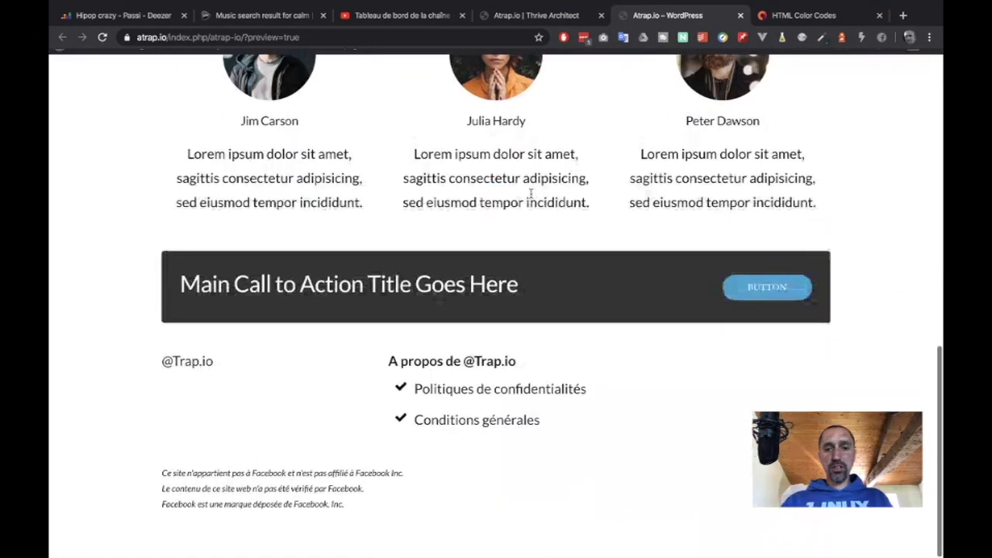
# Step: Test the call-to-action bar's button in the preview and examine the #optin anchor in the page address
pyautogui.click(767, 287)
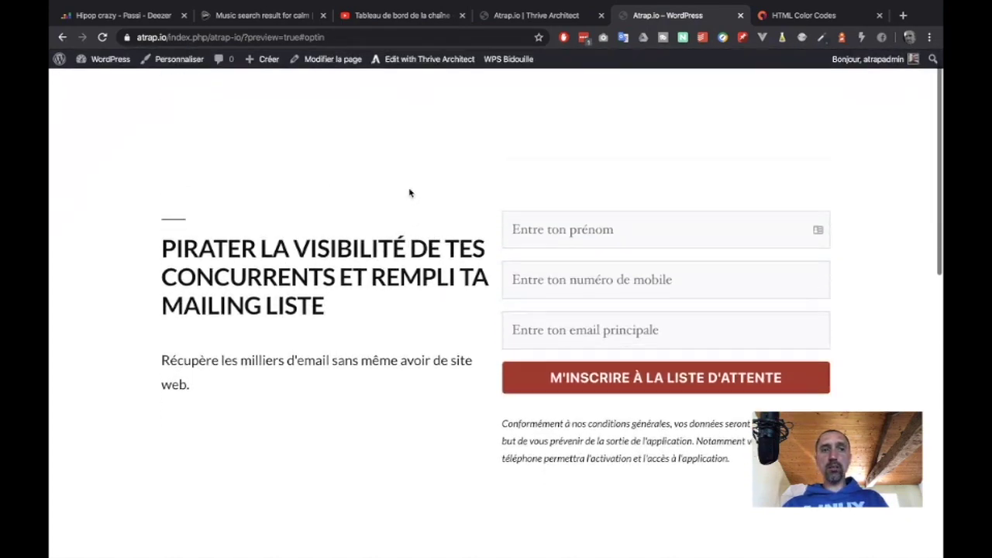
pyautogui.scroll(-10, 410, 193)
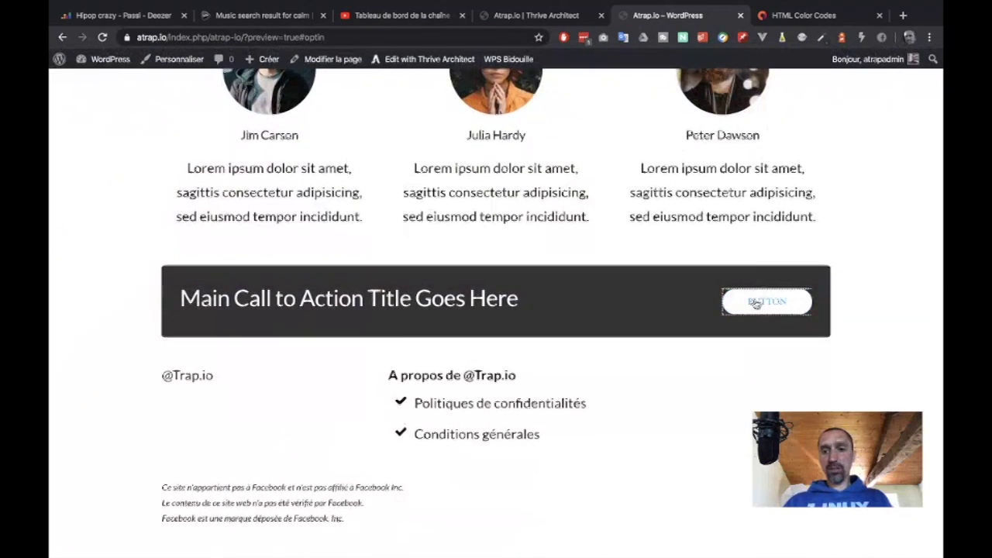
pyautogui.click(756, 303)
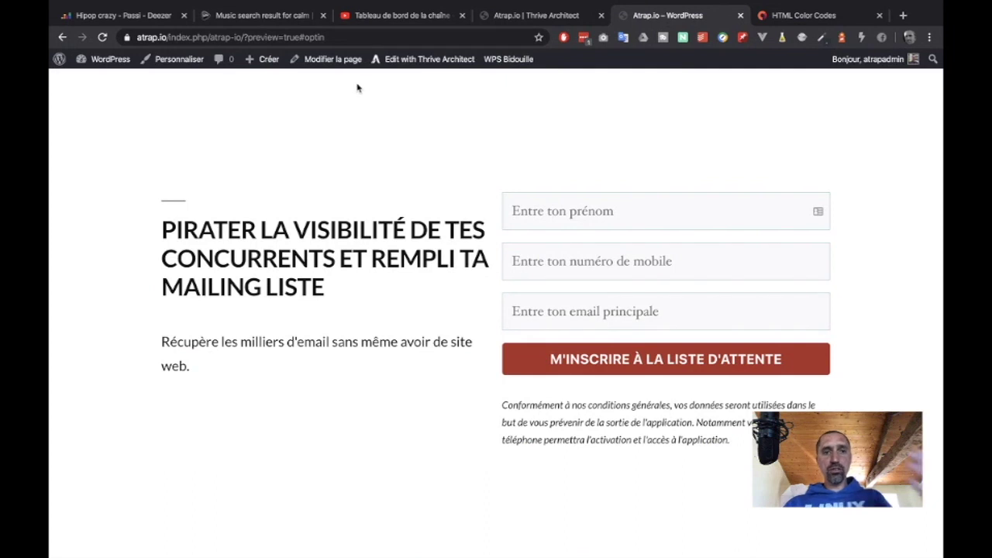
pyautogui.click(301, 37)
pyautogui.moveTo(354, 37); pyautogui.dragTo(327, 37)
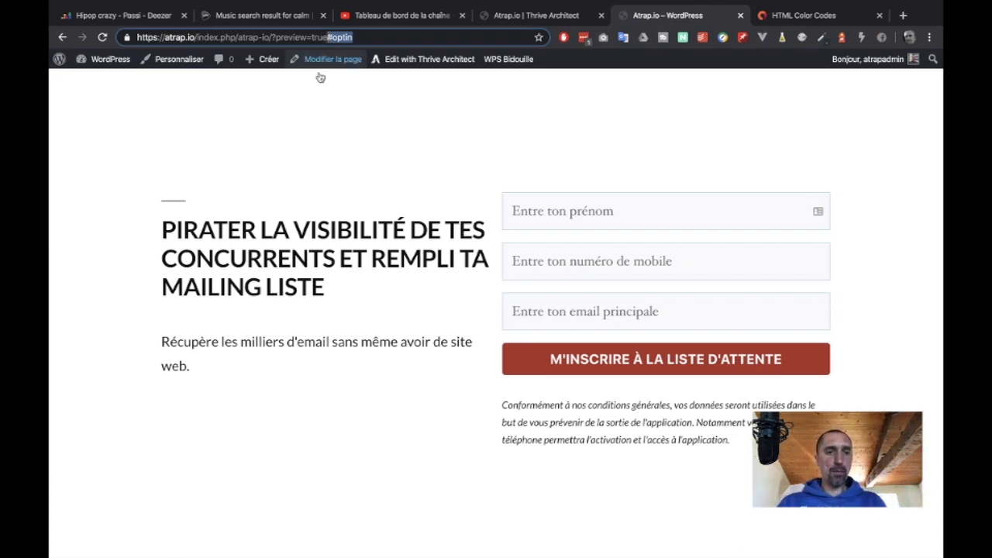
# Step: Review the waiting-list form's first-name field, the consent text below it, and the About us section in the preview
pyautogui.click(558, 217)
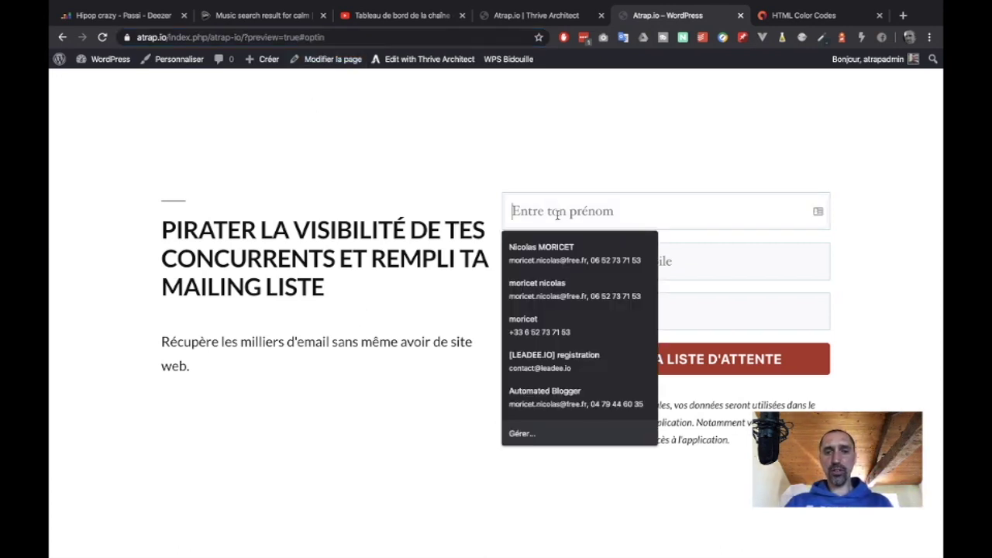
pyautogui.click(367, 283)
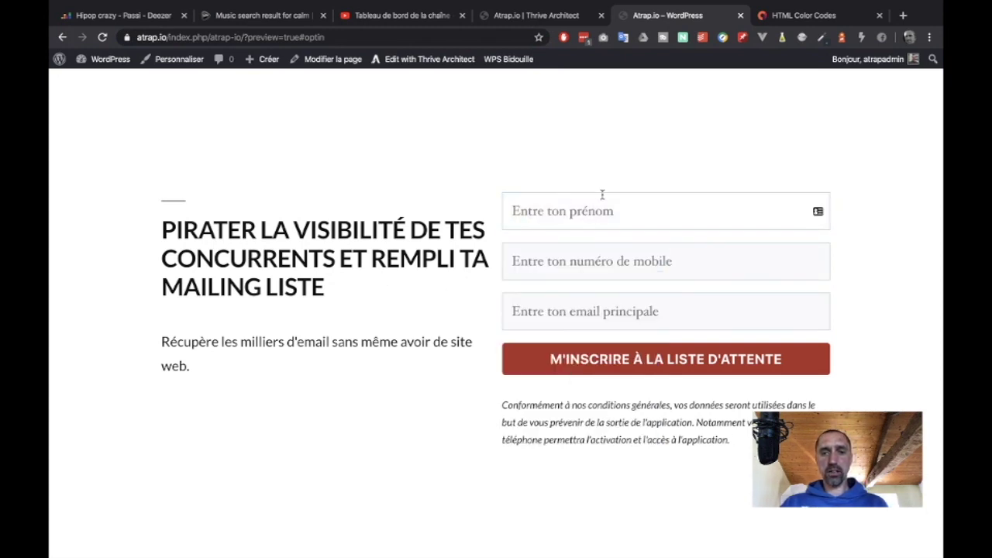
pyautogui.scroll(-3, 366, 427)
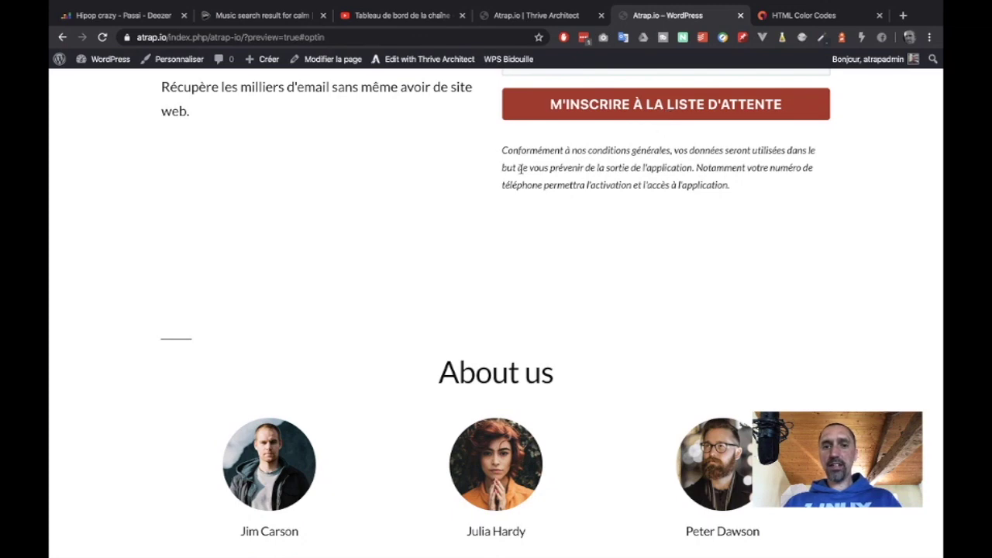
pyautogui.moveTo(503, 150); pyautogui.dragTo(733, 192)
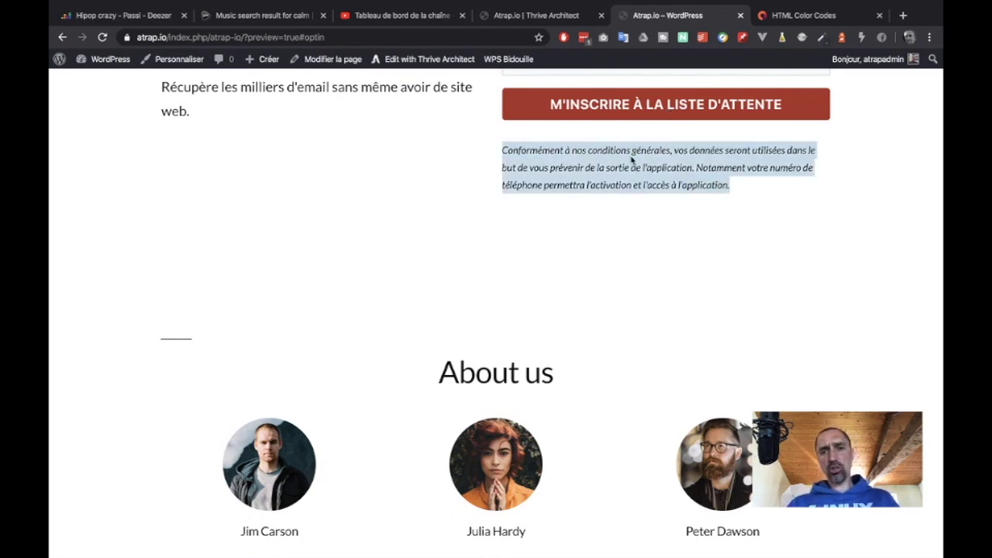
pyautogui.scroll(-3, 612, 302)
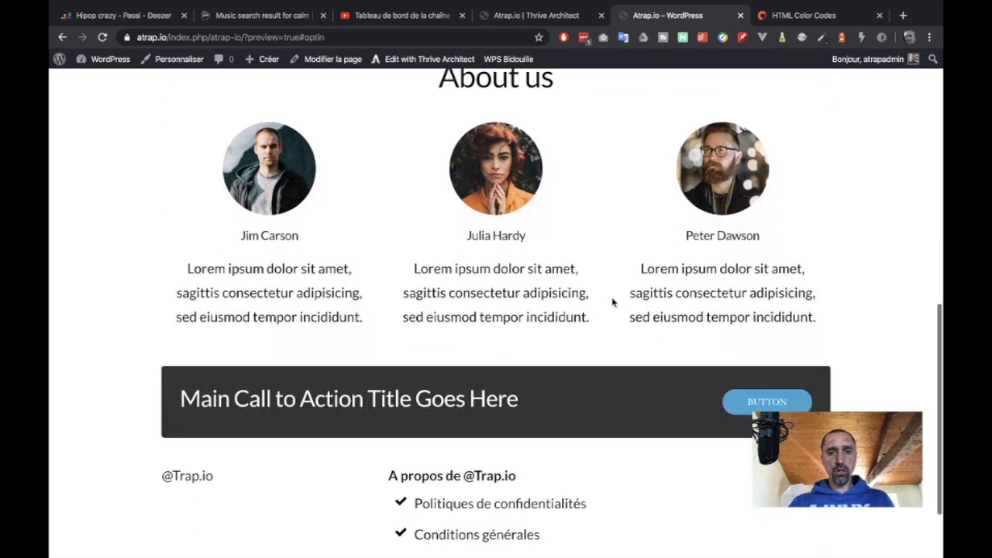
# Step: Return to the editor and replace the "About us" heading text with "Dans l'application..."
pyautogui.click(546, 15)
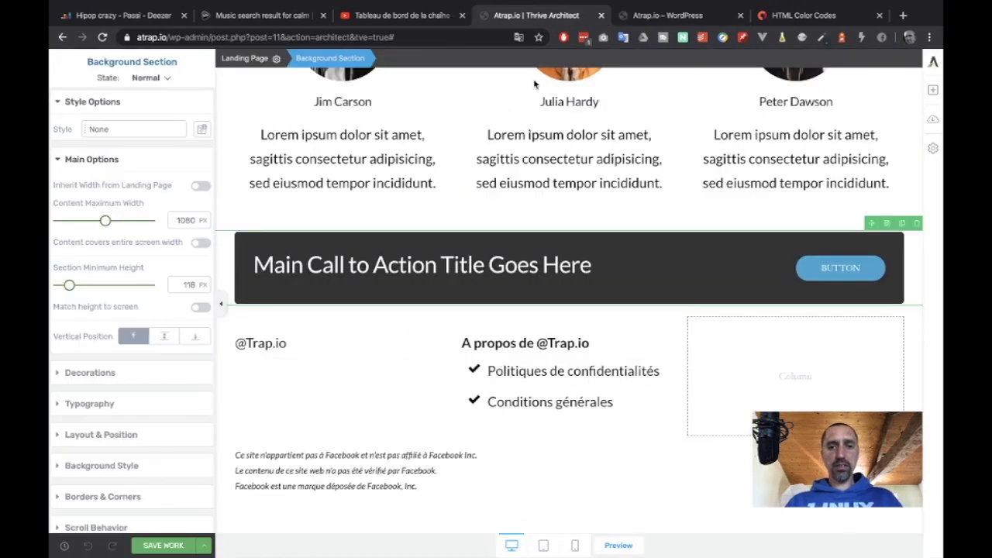
pyautogui.scroll(1, 538, 366)
pyautogui.scroll(3, 538, 366)
pyautogui.click(546, 217)
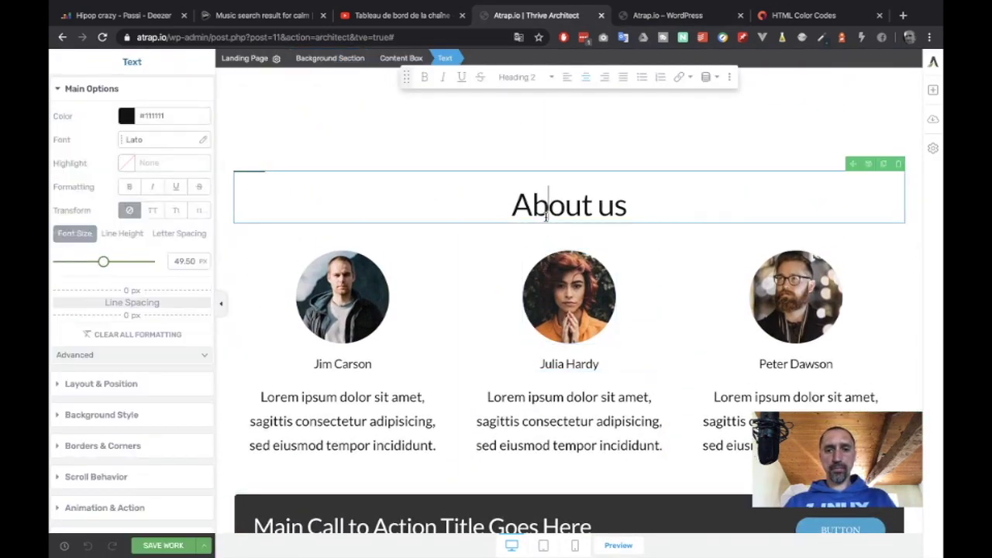
pyautogui.tripleClick(546, 217)
pyautogui.write("Dans l'")
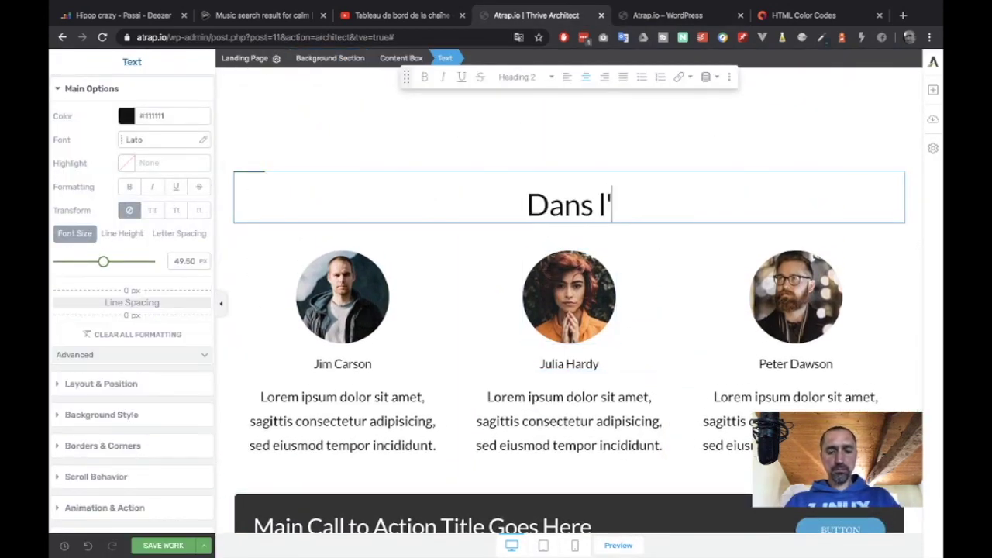
pyautogui.write('application...')
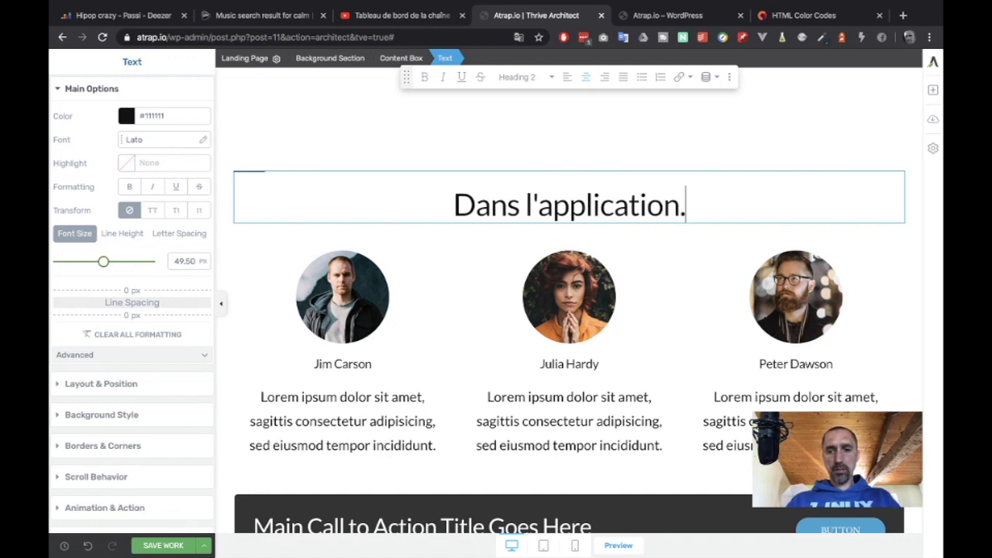